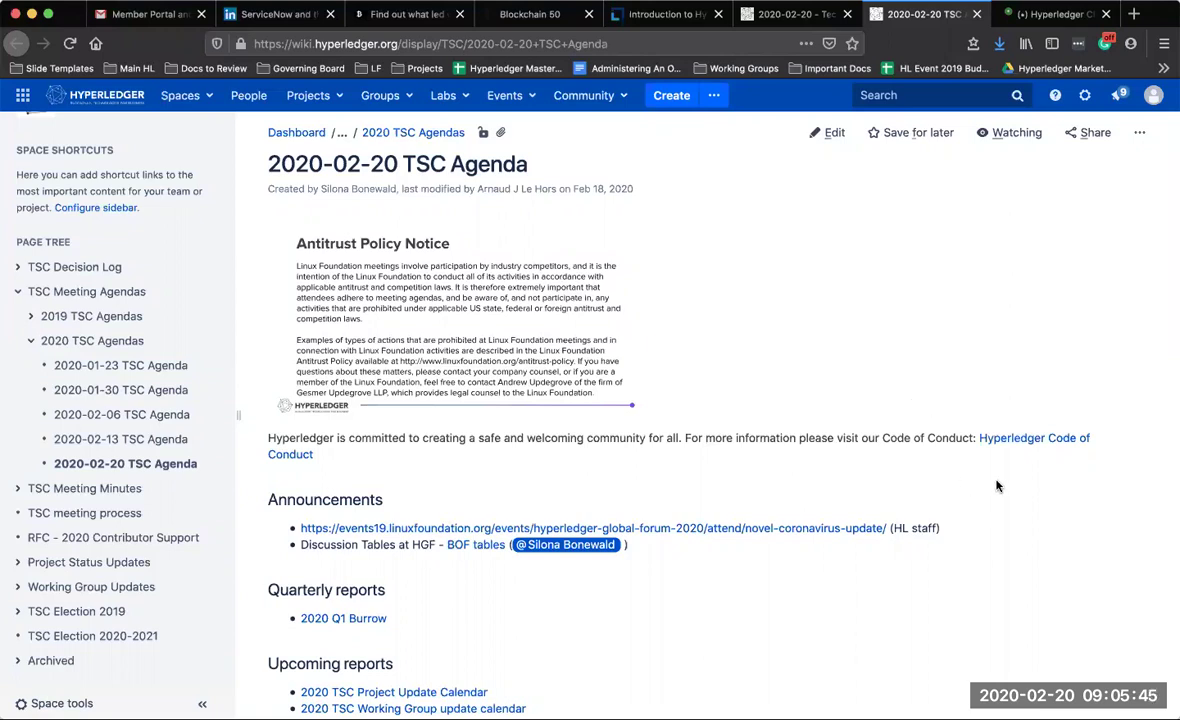
Open the events19 novel-coronavirus-update link under Announcements in a background tab
{"action": "scroll", "coordinate": [940, 622], "scroll_direction": "down", "scroll_amount": 3}
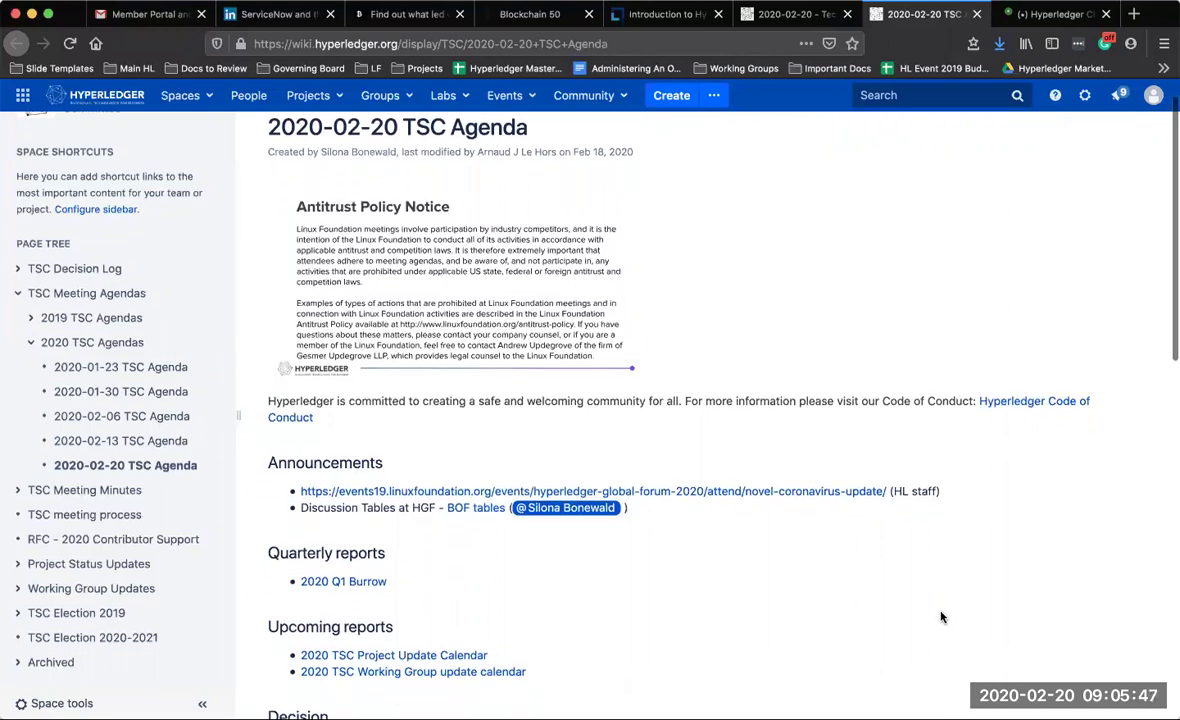
{"action": "scroll", "coordinate": [940, 617], "scroll_direction": "down", "scroll_amount": 4}
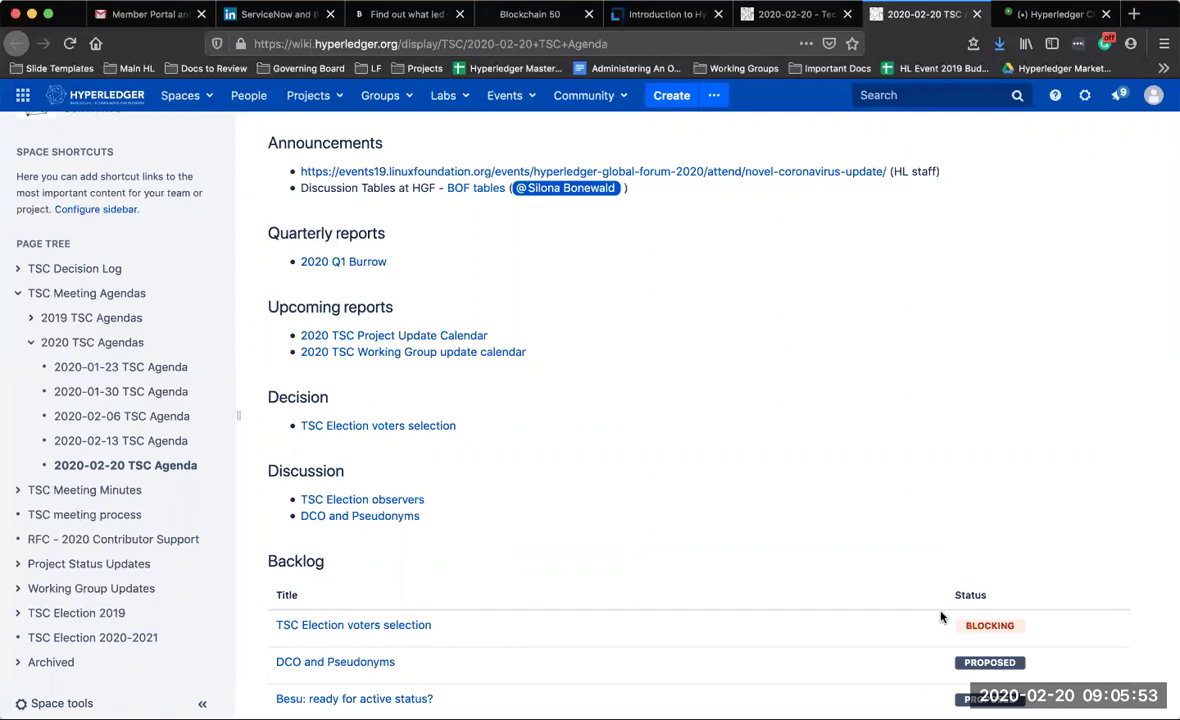
{"action": "scroll", "coordinate": [940, 617], "scroll_direction": "down", "scroll_amount": 1}
{"action": "scroll", "coordinate": [731, 507], "scroll_direction": "up", "scroll_amount": 1}
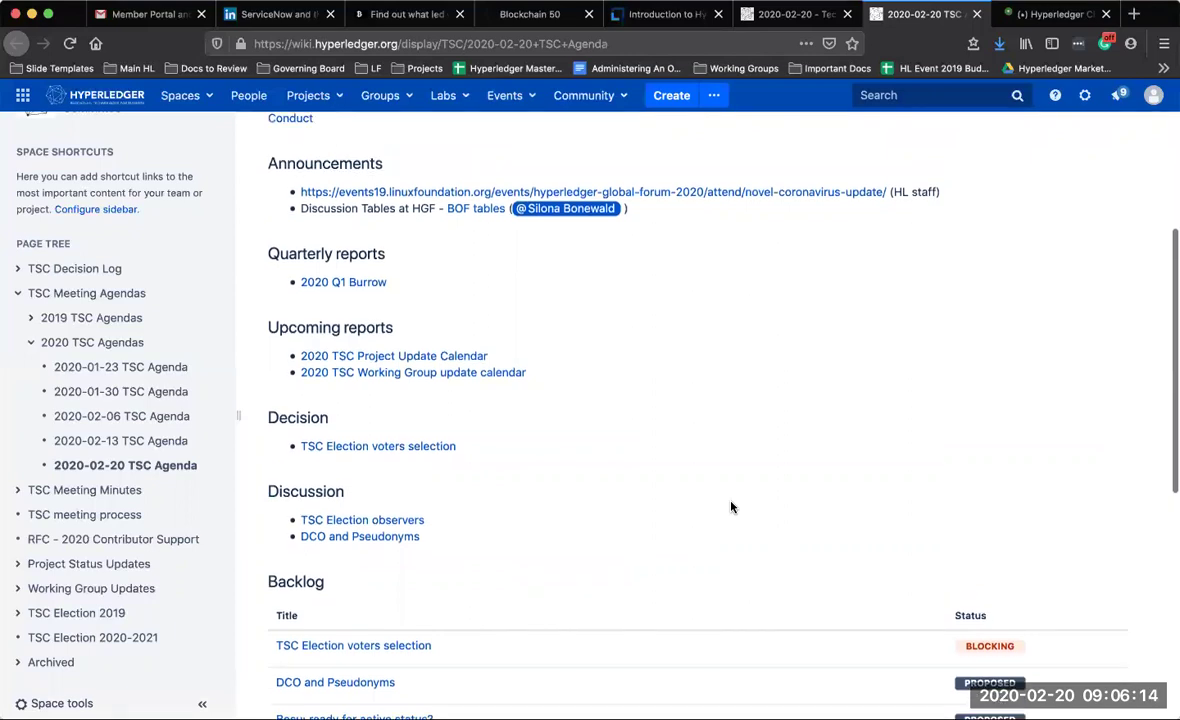
{"action": "middle_click", "coordinate": [818, 194]}
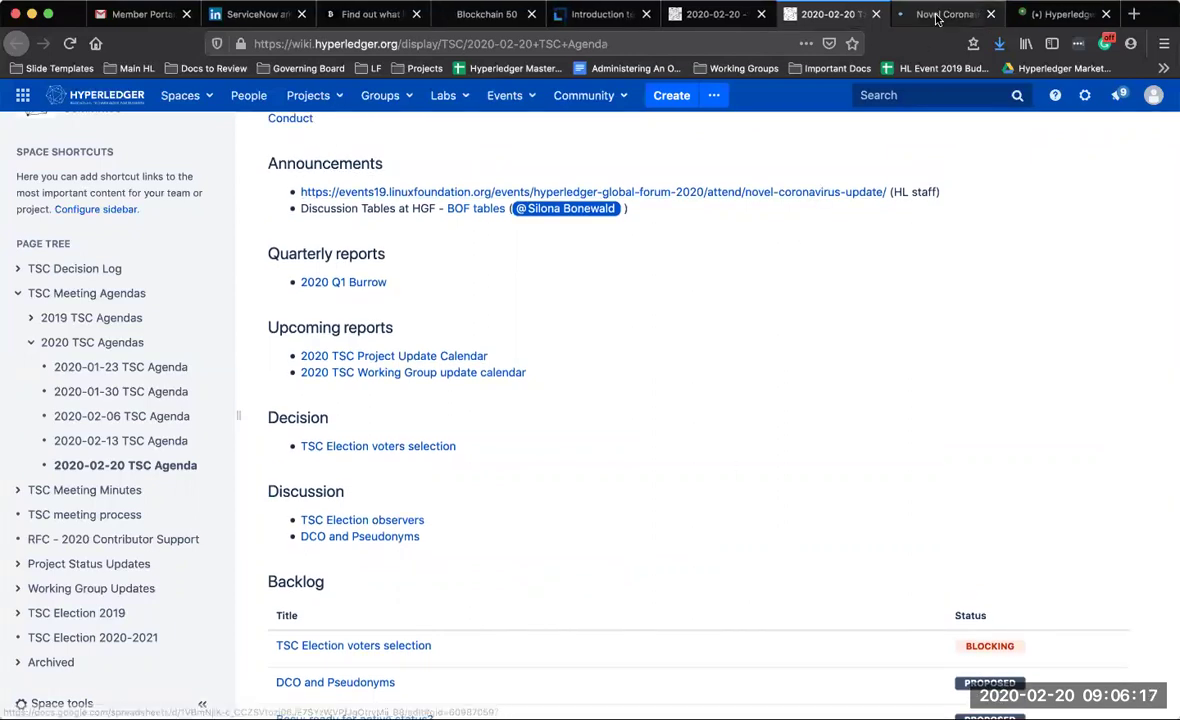
Read the Novel Coronavirus Update's safety measures and Recommended Resources, then close that tab
{"action": "left_click", "coordinate": [937, 16]}
{"action": "scroll", "coordinate": [778, 551], "scroll_direction": "down", "scroll_amount": 3}
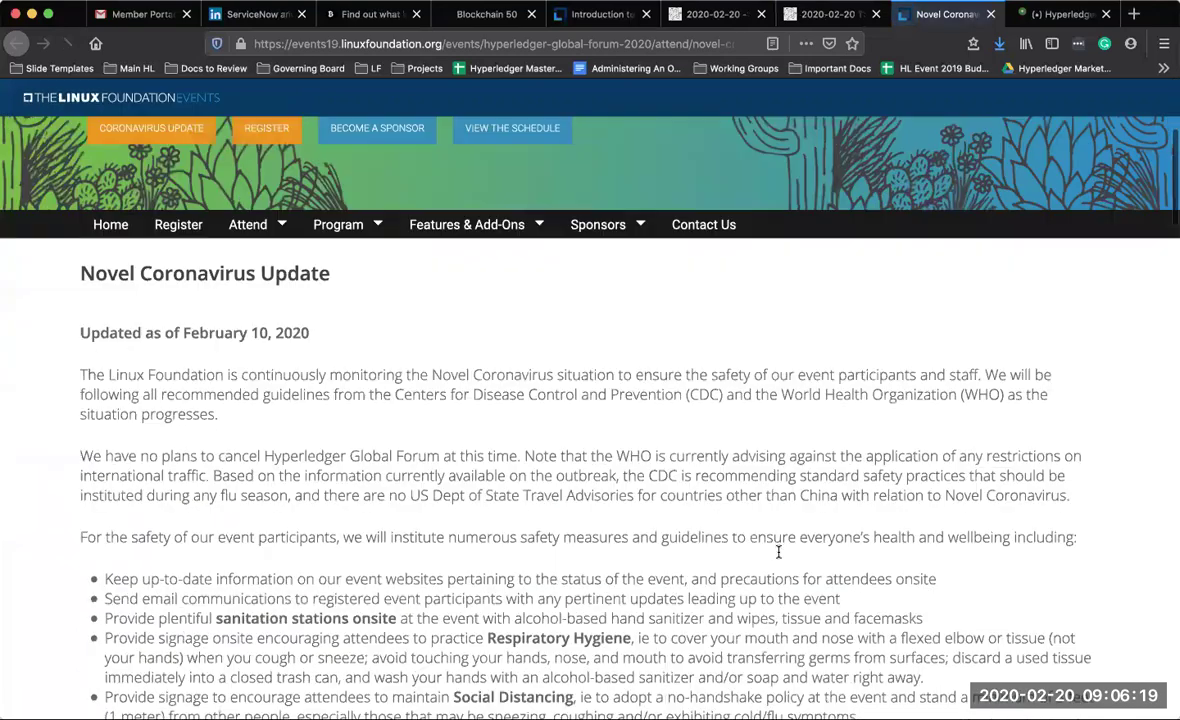
{"action": "scroll", "coordinate": [778, 551], "scroll_direction": "down", "scroll_amount": 4}
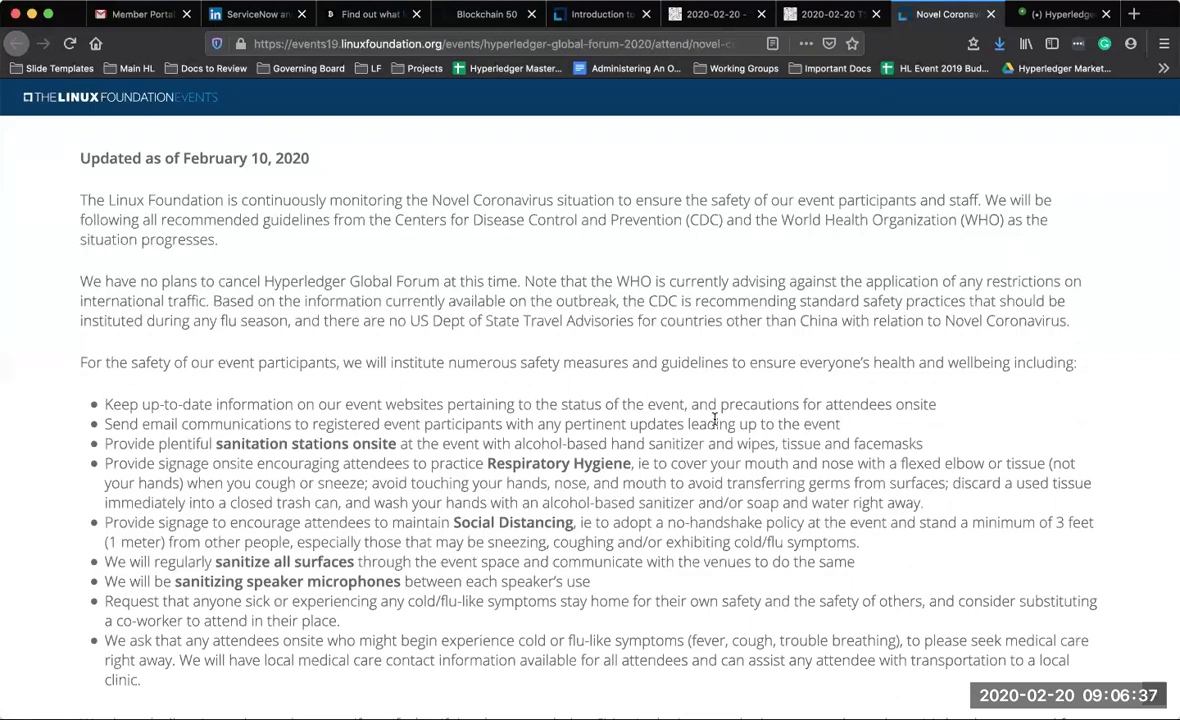
{"action": "scroll", "coordinate": [455, 430], "scroll_direction": "down", "scroll_amount": 1}
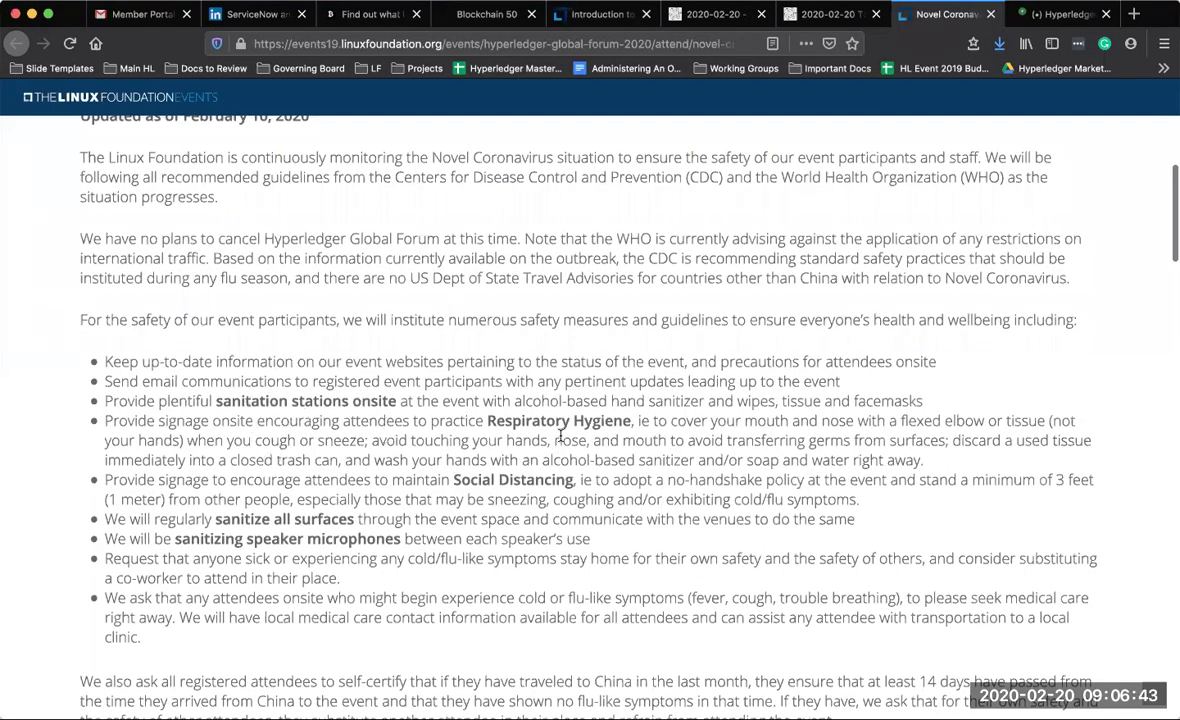
{"action": "scroll", "coordinate": [587, 553], "scroll_direction": "down", "scroll_amount": 2}
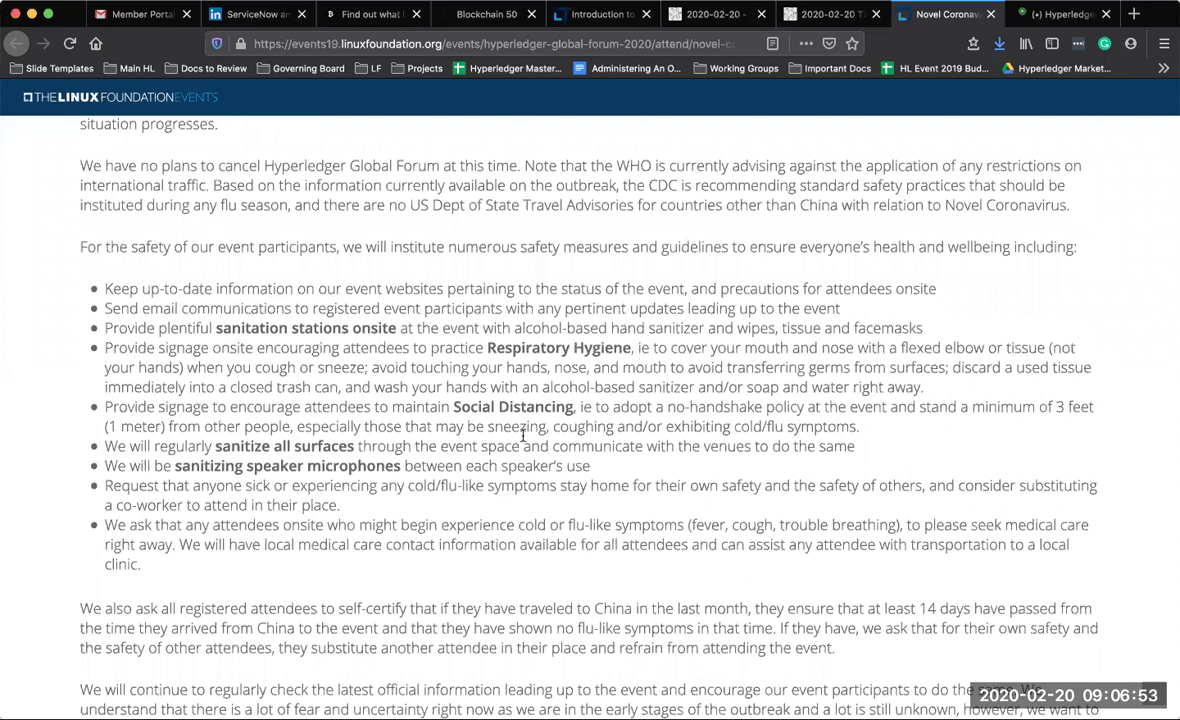
{"action": "scroll", "coordinate": [522, 436], "scroll_direction": "down", "scroll_amount": 2}
{"action": "scroll", "coordinate": [522, 436], "scroll_direction": "up", "scroll_amount": 2}
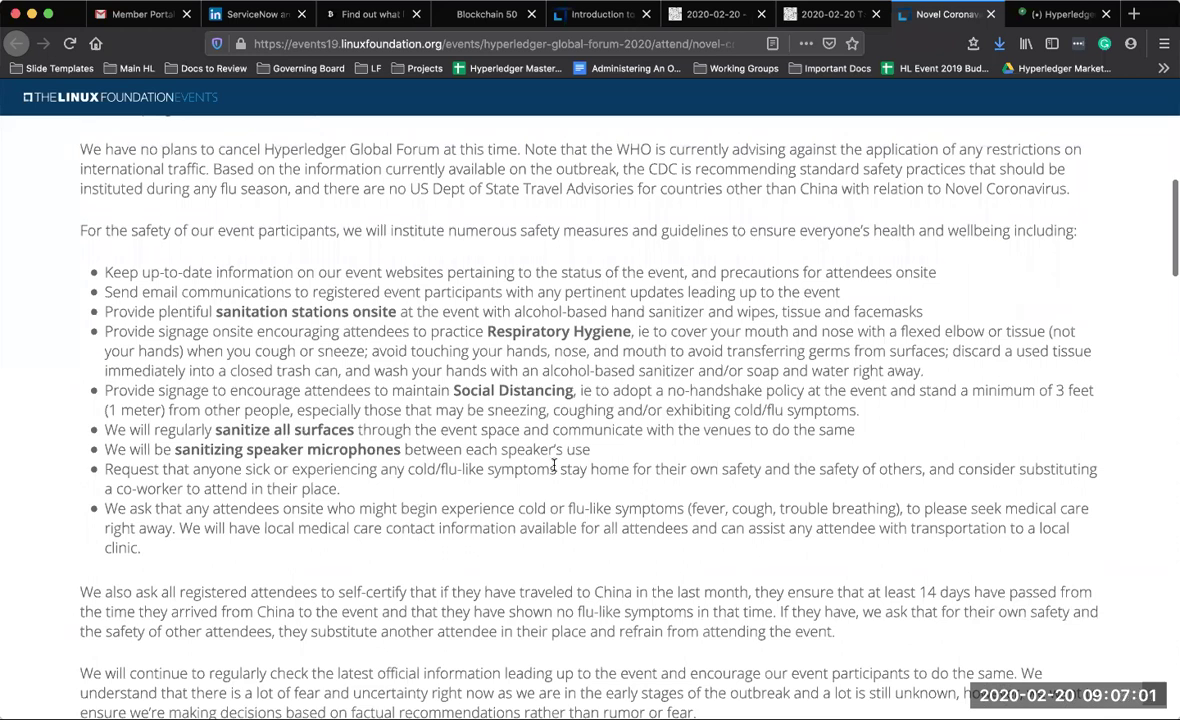
{"action": "scroll", "coordinate": [554, 466], "scroll_direction": "down", "scroll_amount": 1}
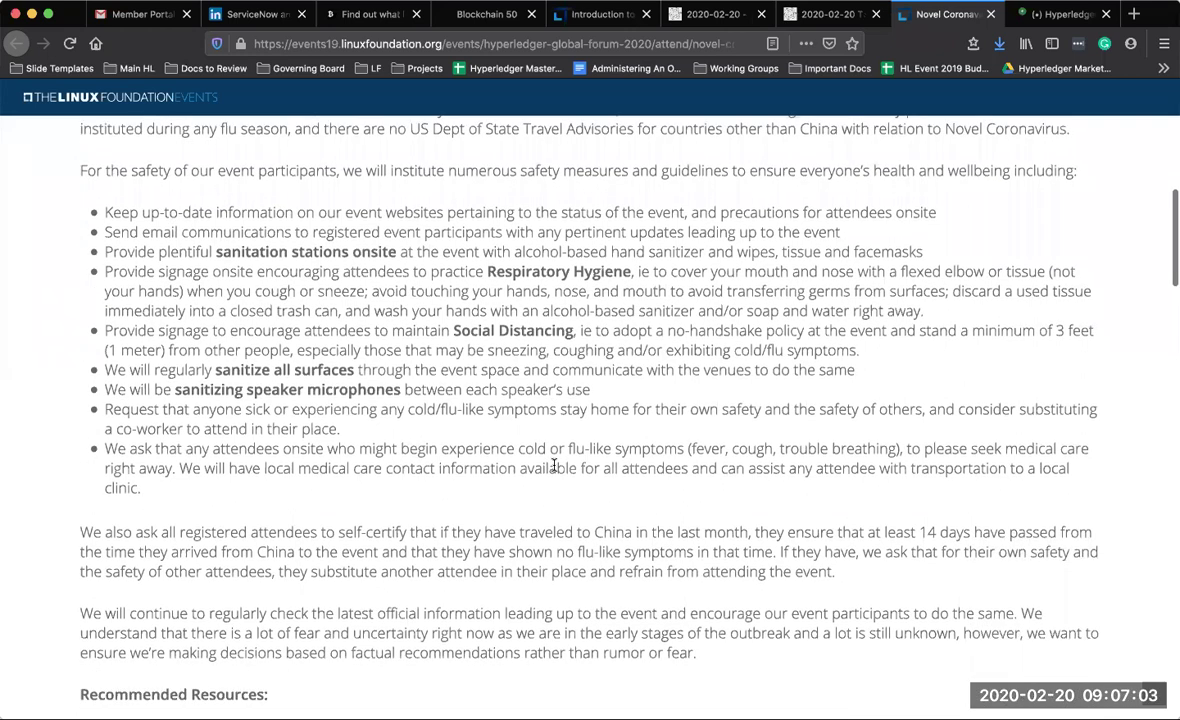
{"action": "scroll", "coordinate": [554, 466], "scroll_direction": "down", "scroll_amount": 1}
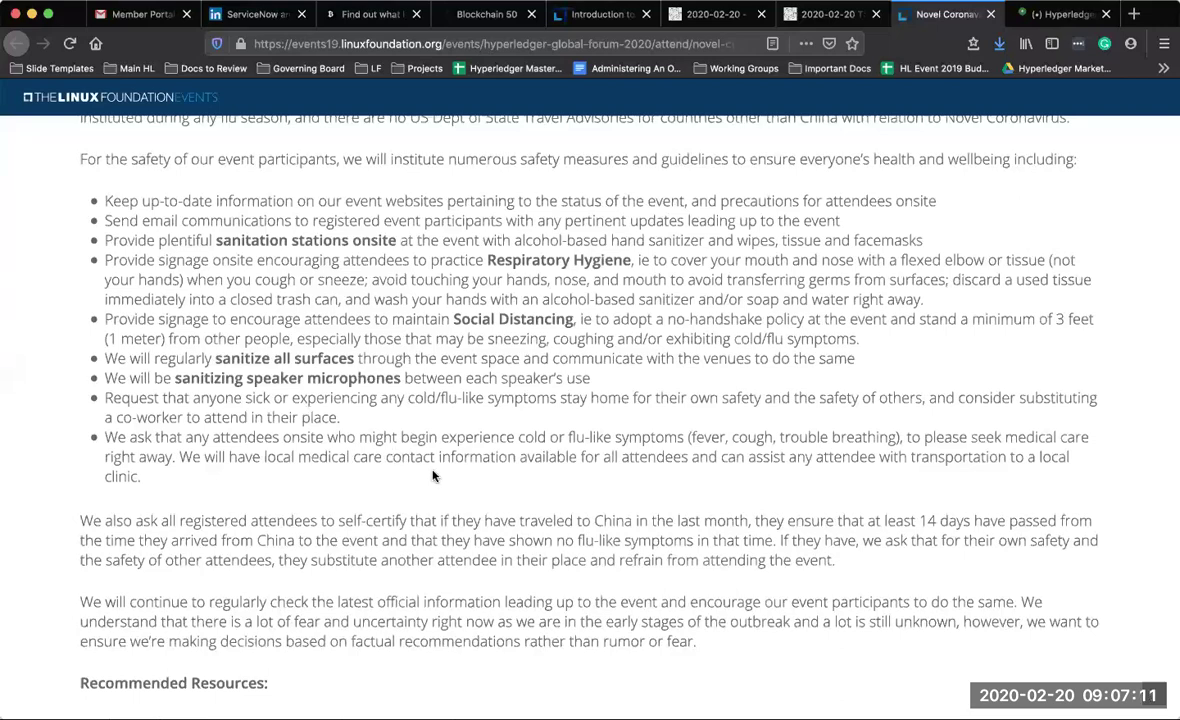
{"action": "scroll", "coordinate": [433, 476], "scroll_direction": "down", "scroll_amount": 5}
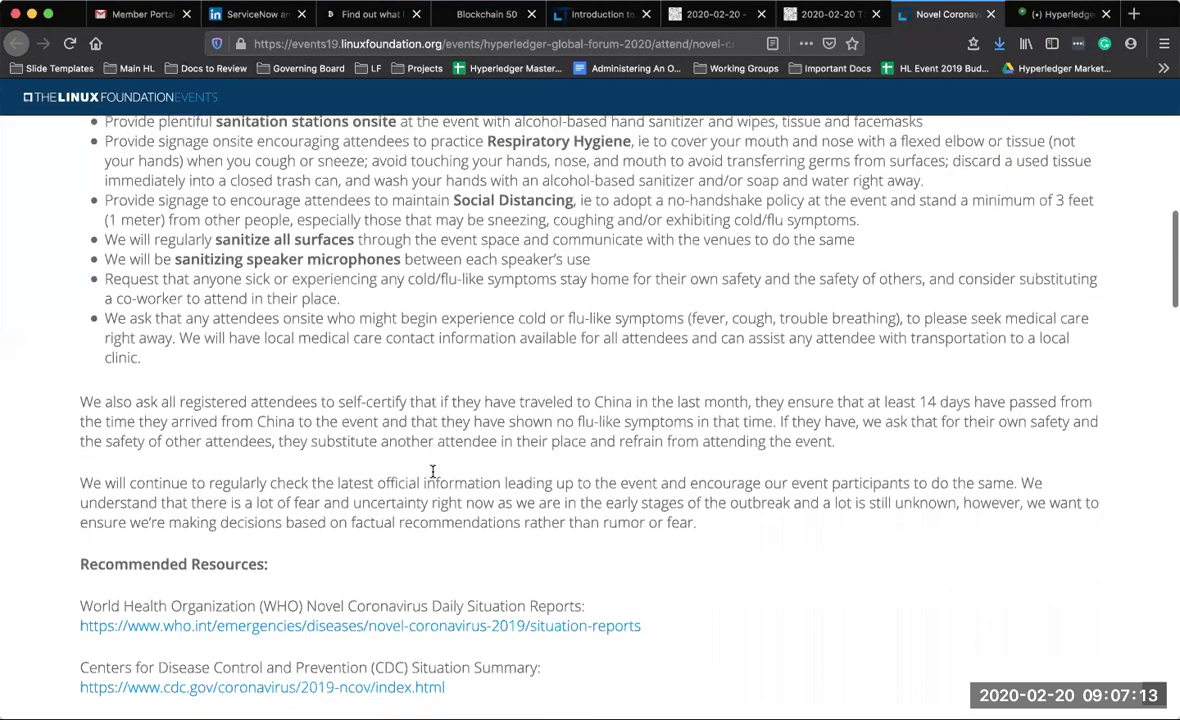
{"action": "scroll", "coordinate": [433, 476], "scroll_direction": "down", "scroll_amount": 1}
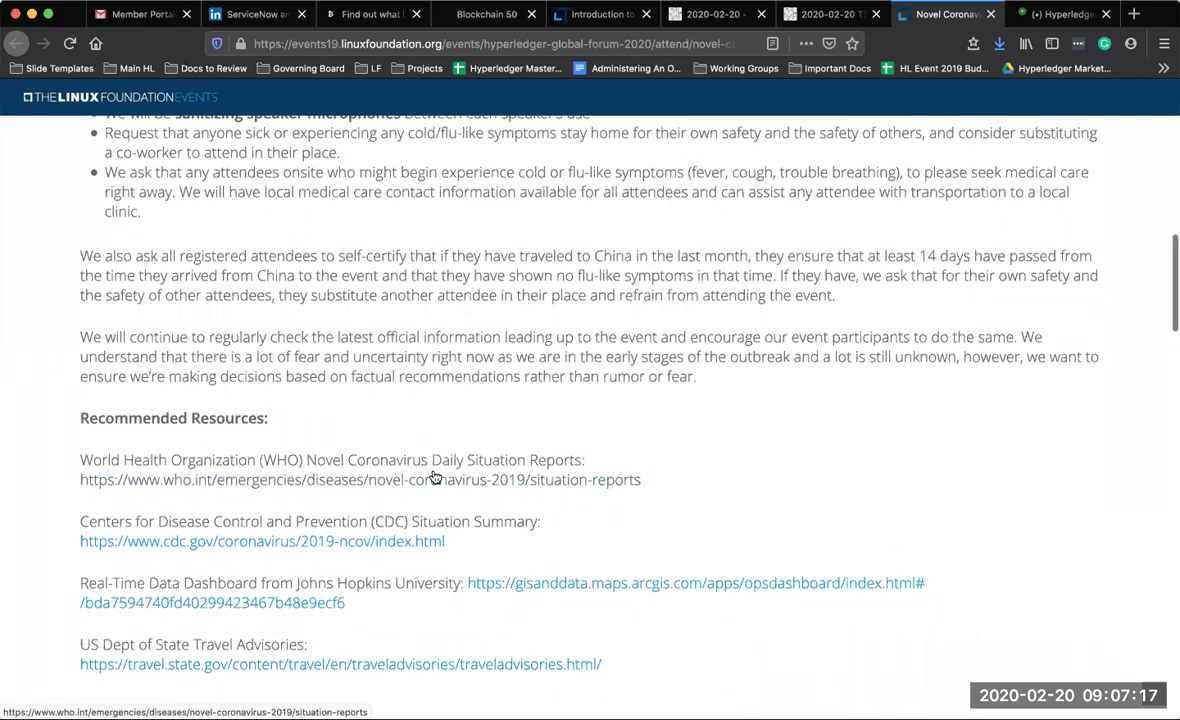
{"action": "scroll", "coordinate": [450, 364], "scroll_direction": "up", "scroll_amount": 6}
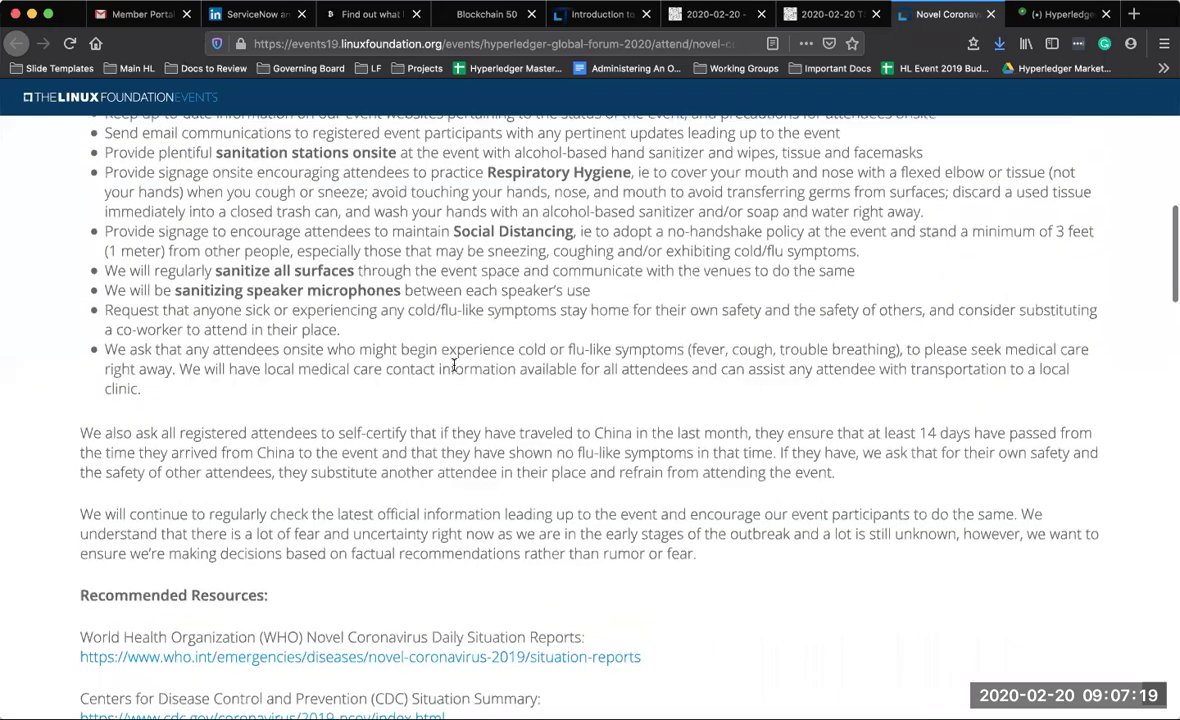
{"action": "scroll", "coordinate": [455, 364], "scroll_direction": "up", "scroll_amount": 1}
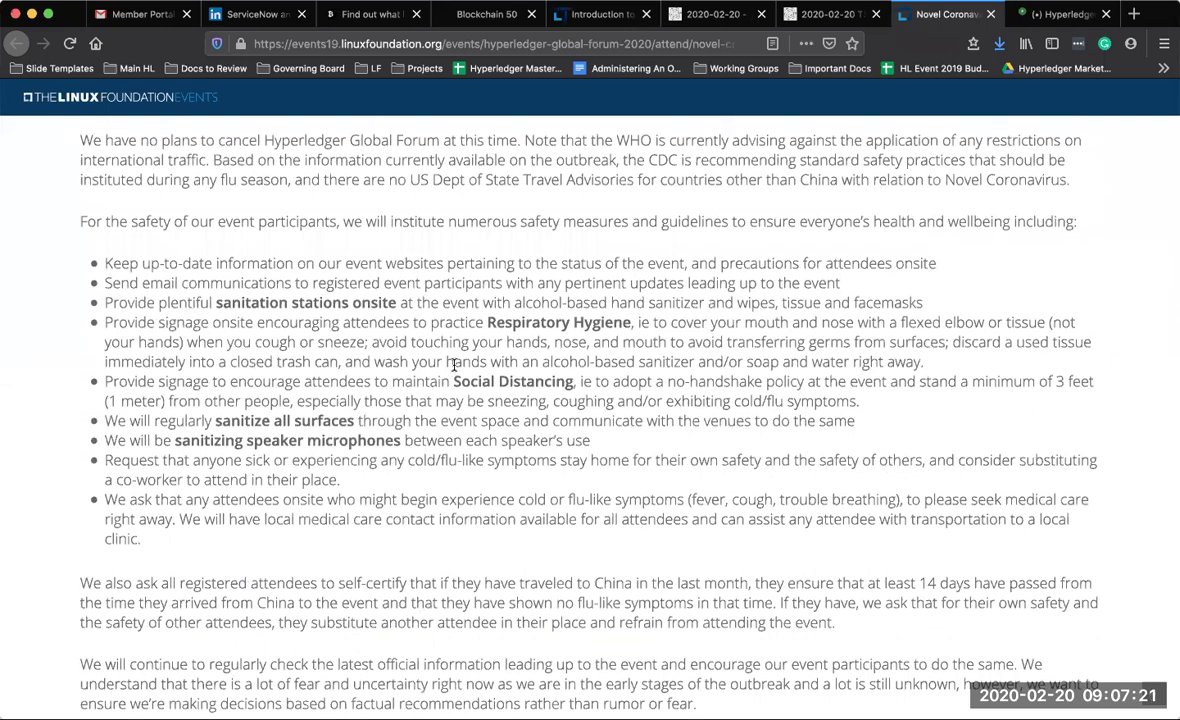
{"action": "scroll", "coordinate": [453, 364], "scroll_direction": "down", "scroll_amount": 1}
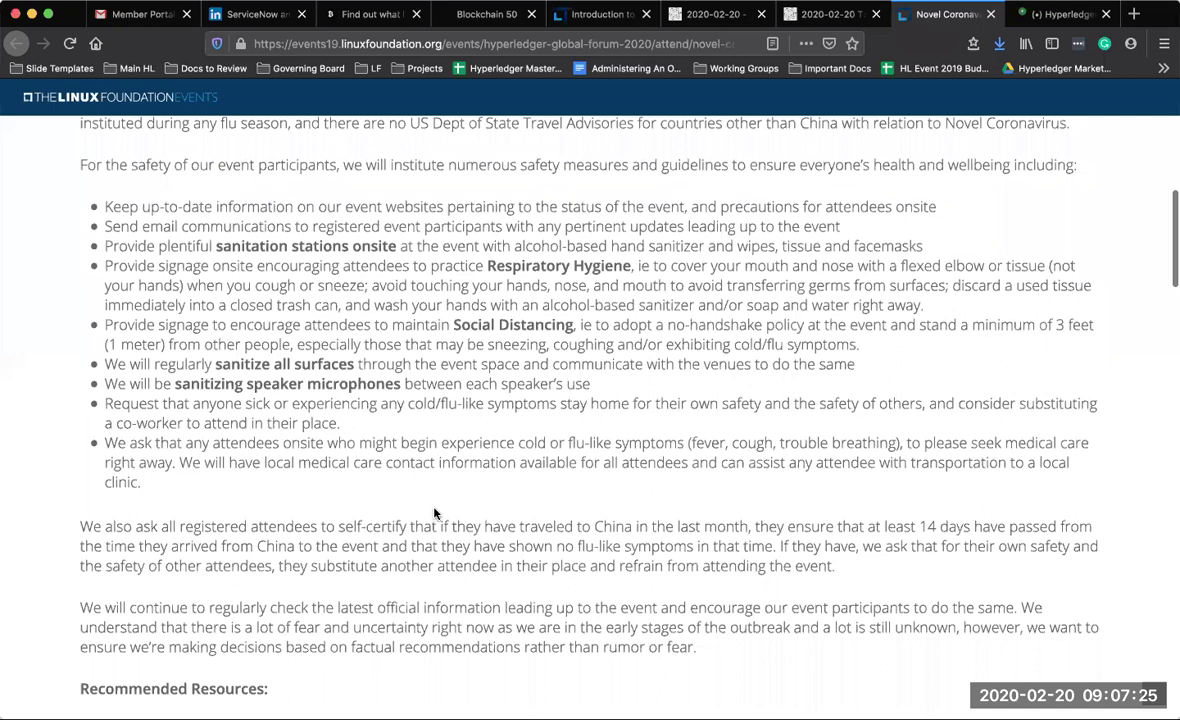
{"action": "scroll", "coordinate": [435, 514], "scroll_direction": "down", "scroll_amount": 1}
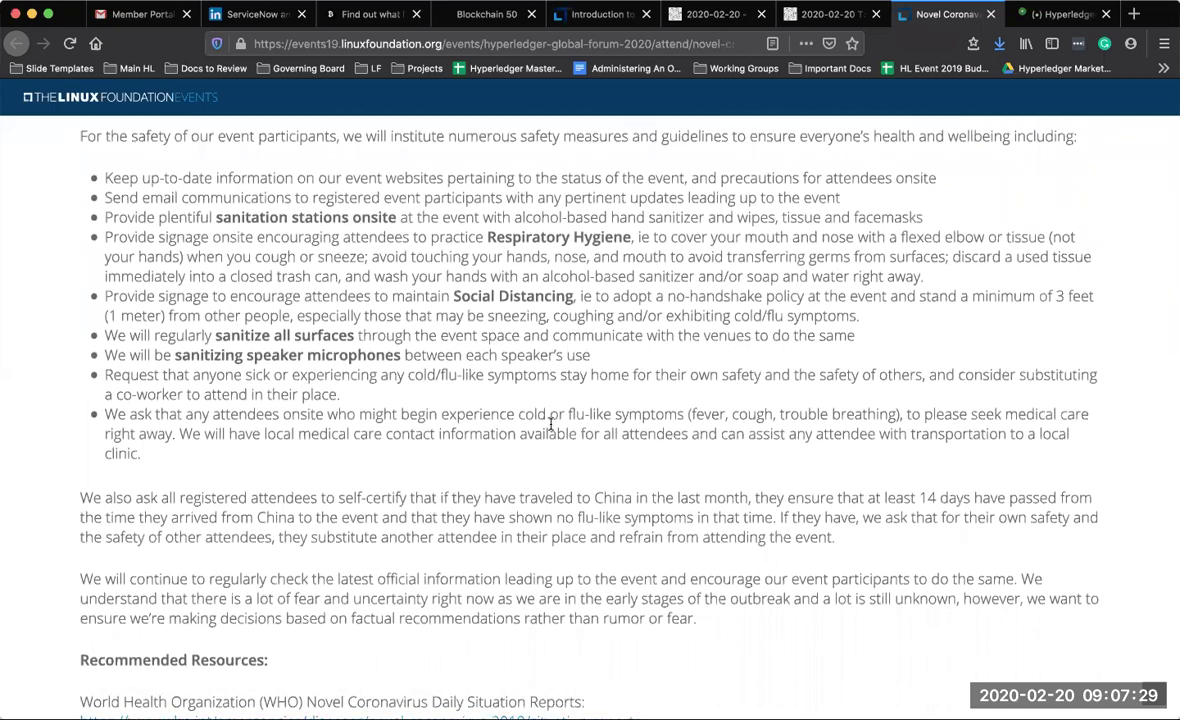
{"action": "scroll", "coordinate": [550, 424], "scroll_direction": "up", "scroll_amount": 3}
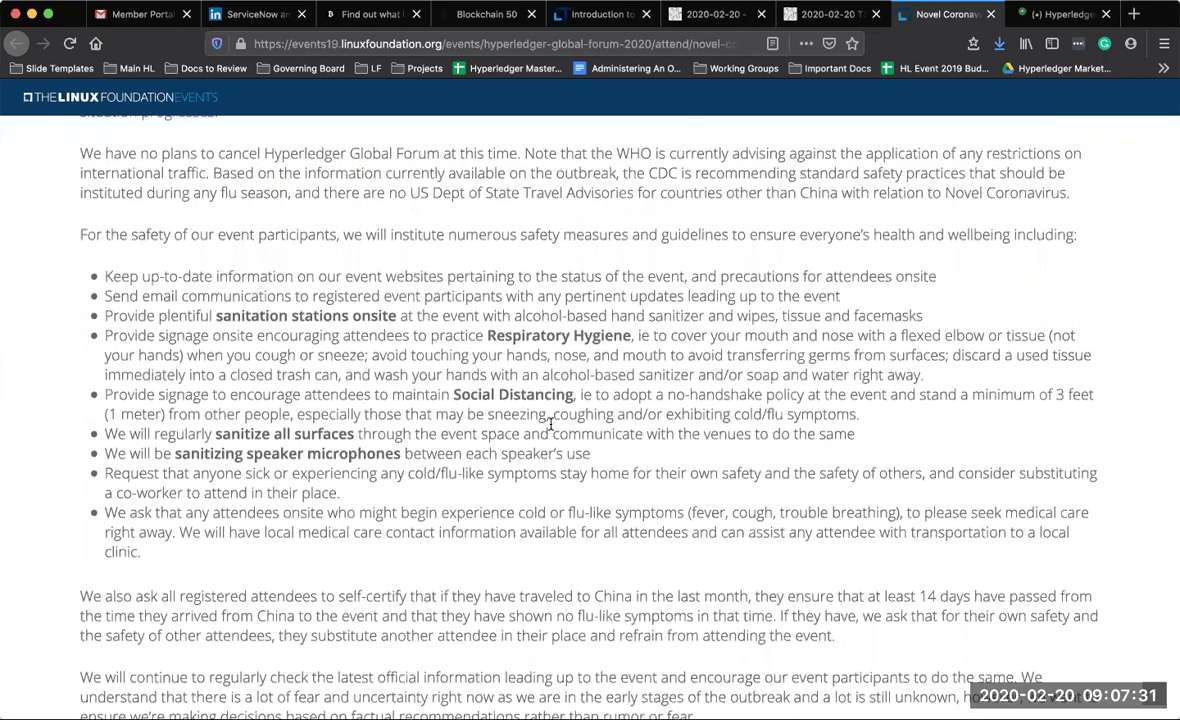
{"action": "scroll", "coordinate": [550, 424], "scroll_direction": "down", "scroll_amount": 3}
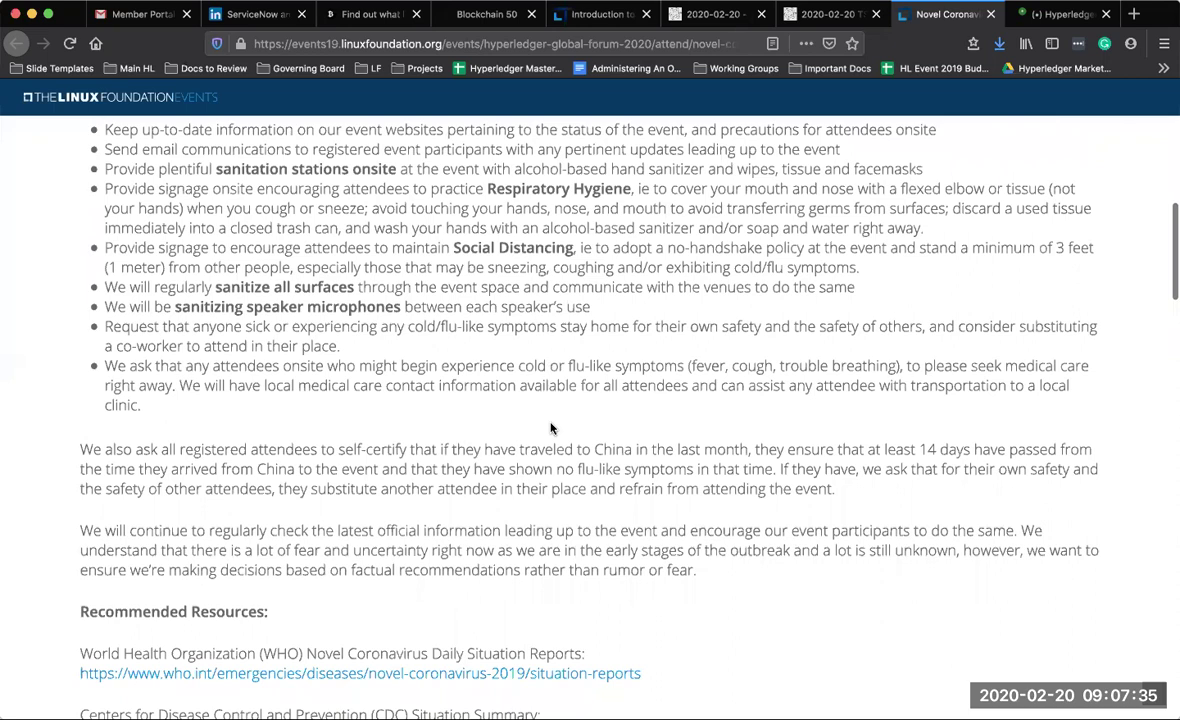
{"action": "scroll", "coordinate": [630, 427], "scroll_direction": "down", "scroll_amount": 5}
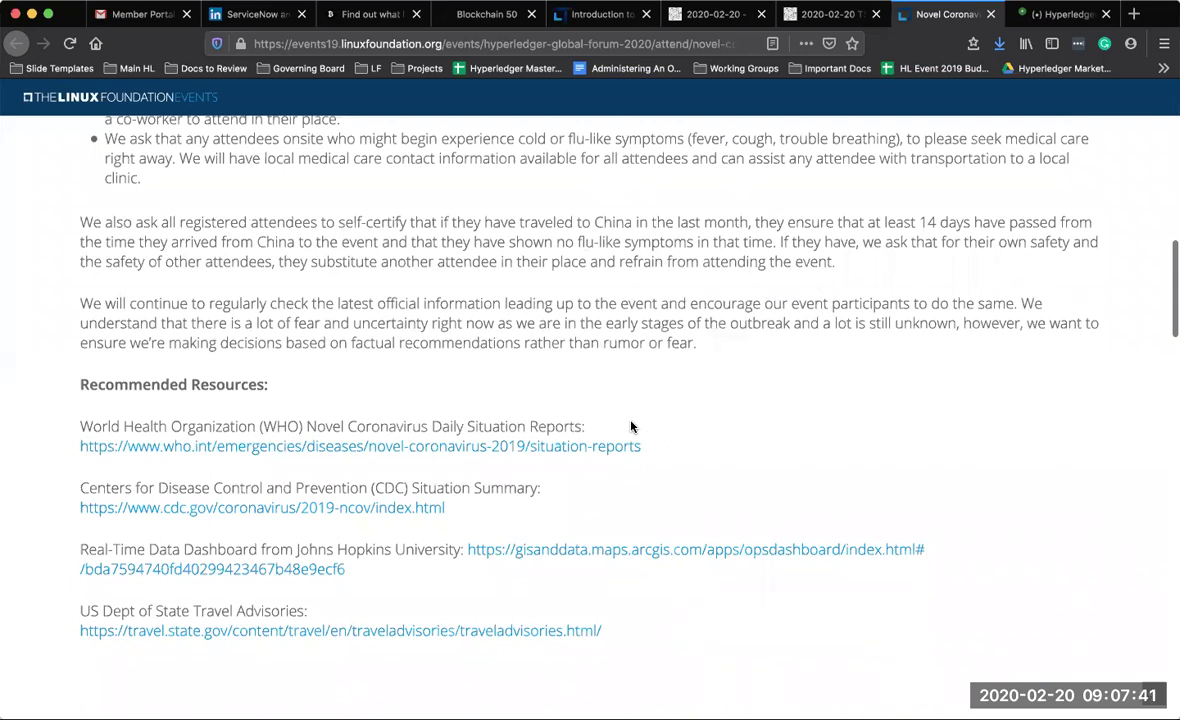
{"action": "scroll", "coordinate": [631, 427], "scroll_direction": "up", "scroll_amount": 2}
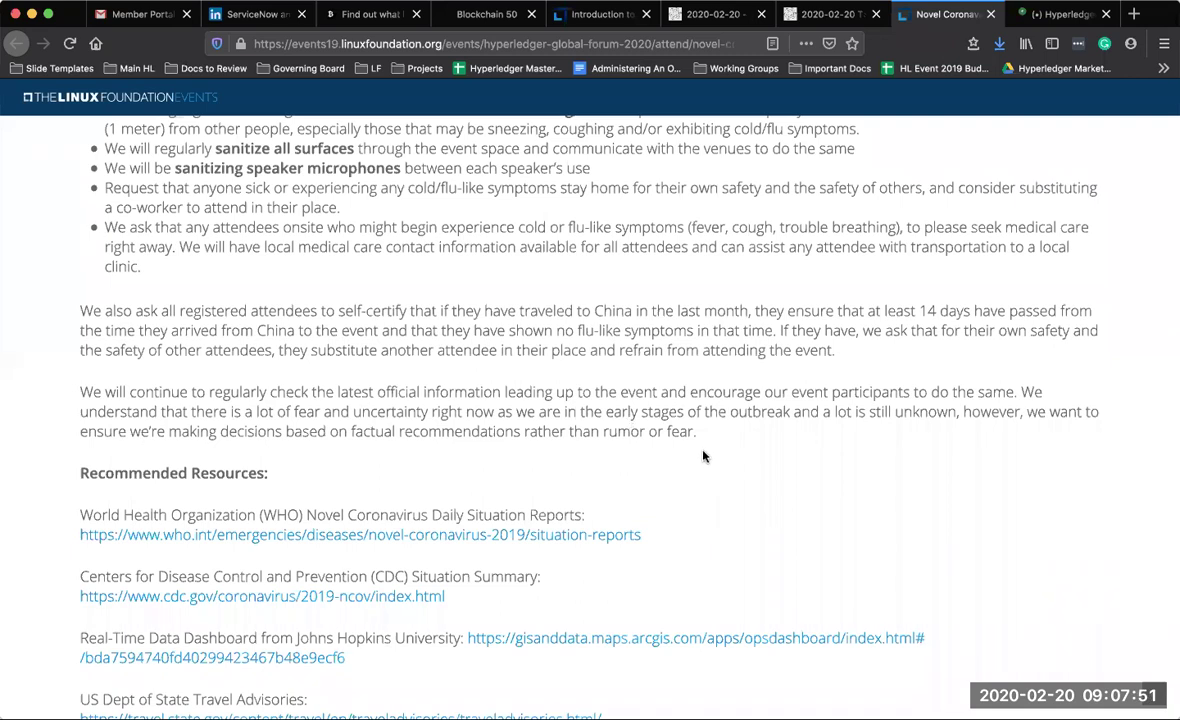
{"action": "scroll", "coordinate": [706, 452], "scroll_direction": "down", "scroll_amount": 1}
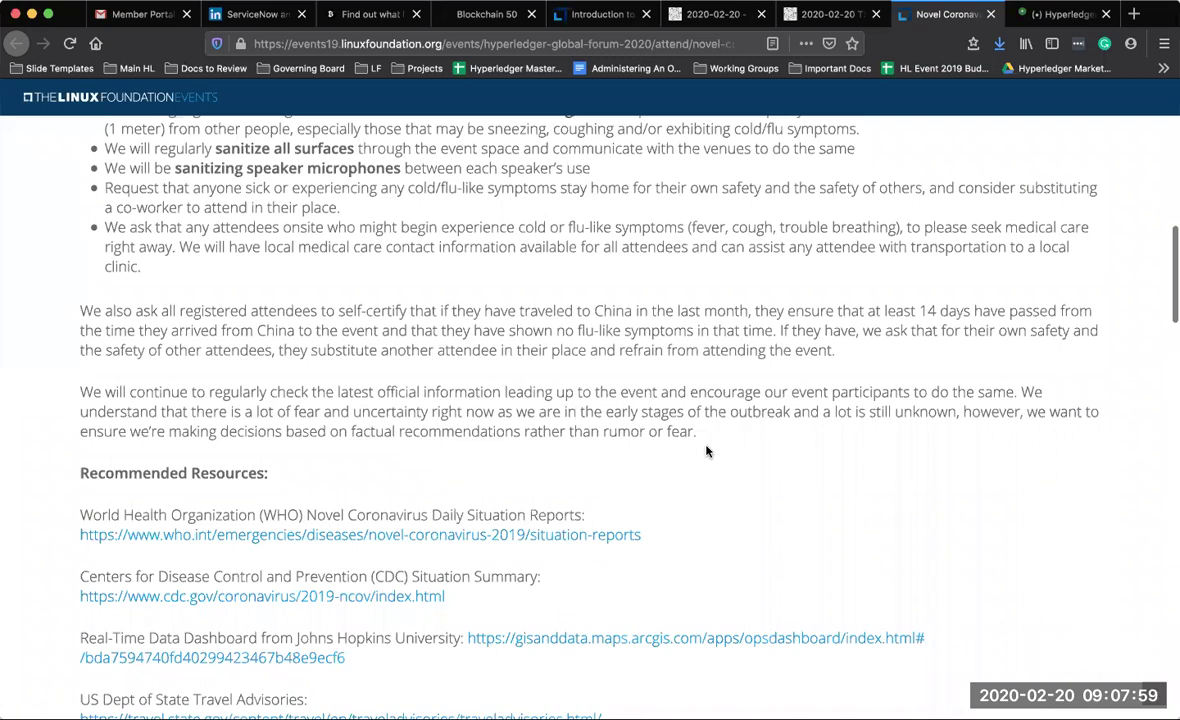
{"action": "scroll", "coordinate": [706, 451], "scroll_direction": "down", "scroll_amount": 1}
{"action": "scroll", "coordinate": [706, 451], "scroll_direction": "down", "scroll_amount": 1}
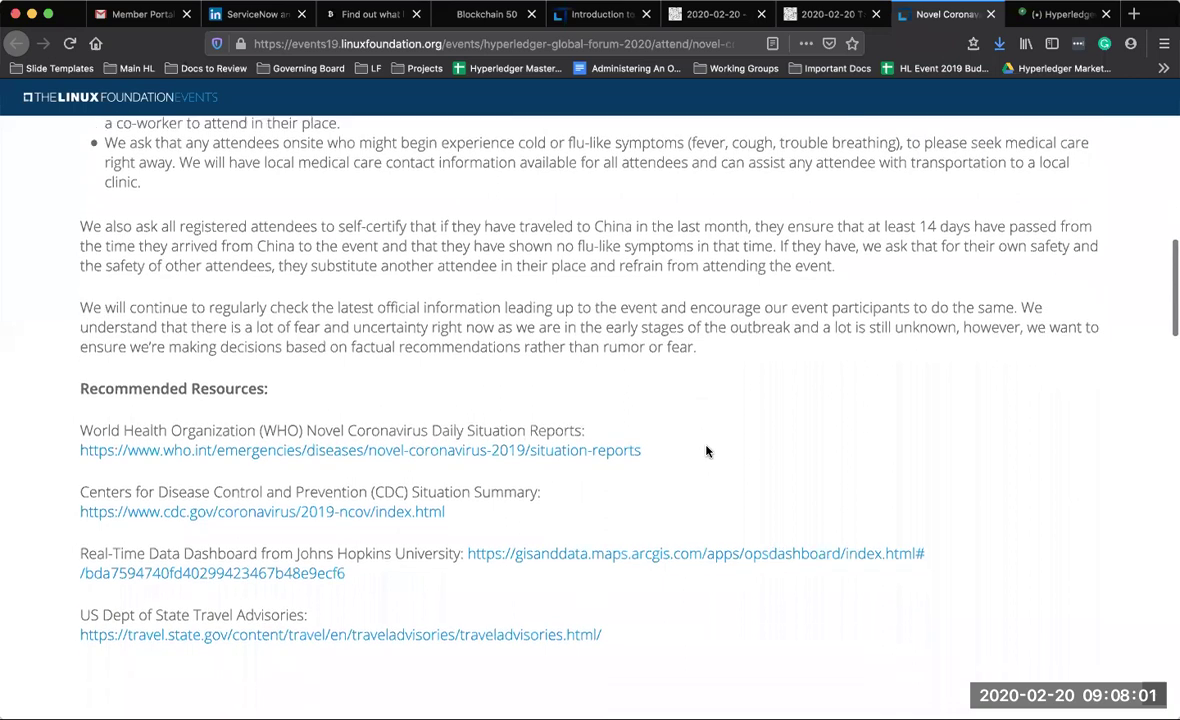
{"action": "scroll", "coordinate": [706, 451], "scroll_direction": "down", "scroll_amount": 3}
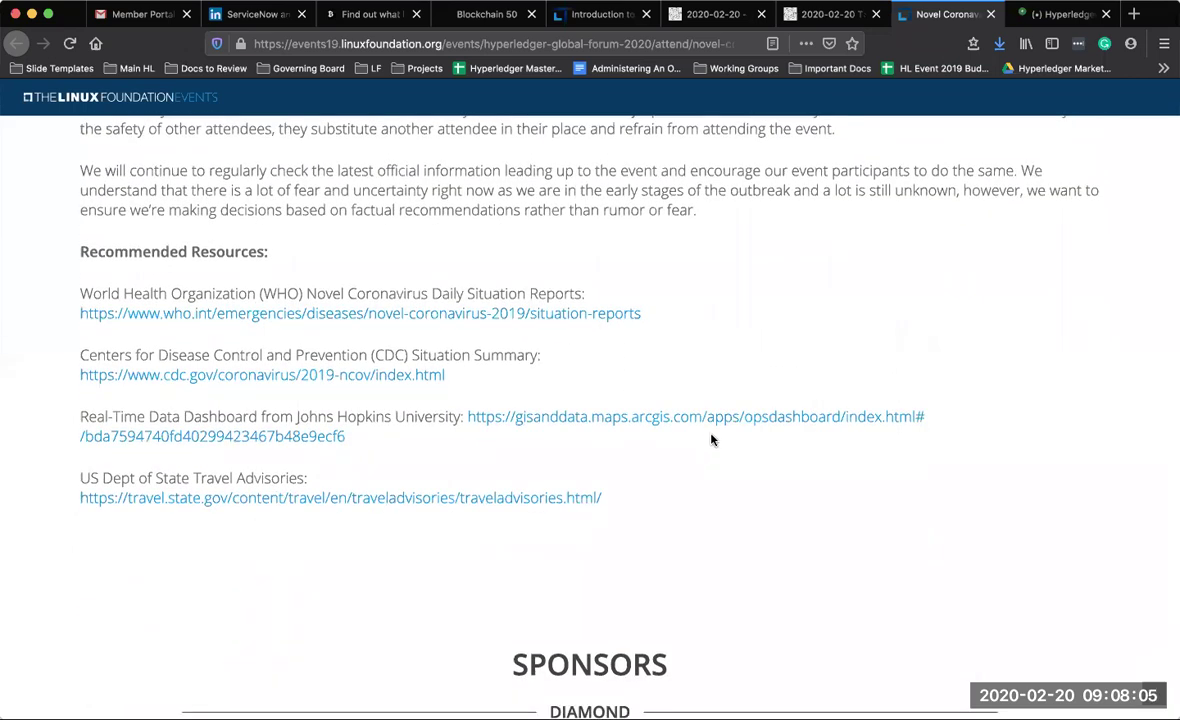
{"action": "scroll", "coordinate": [709, 445], "scroll_direction": "down", "scroll_amount": 2}
{"action": "scroll", "coordinate": [712, 440], "scroll_direction": "down", "scroll_amount": 3}
{"action": "scroll", "coordinate": [712, 440], "scroll_direction": "up", "scroll_amount": 10}
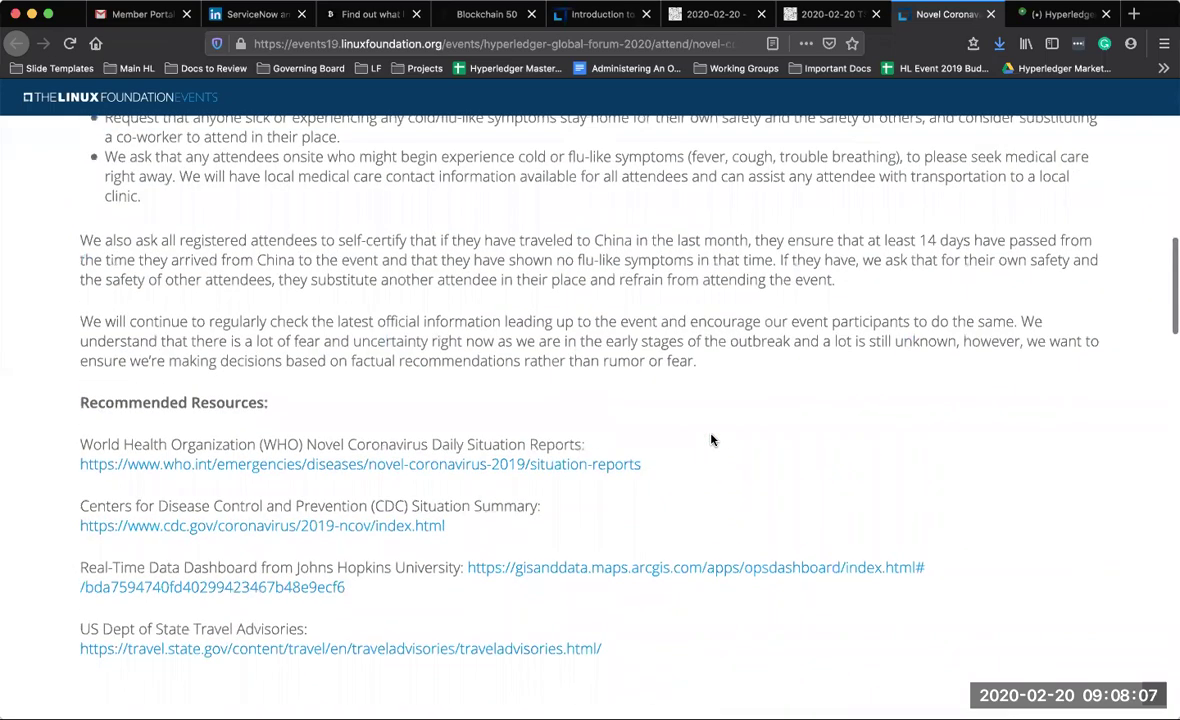
{"action": "scroll", "coordinate": [712, 440], "scroll_direction": "up", "scroll_amount": 3}
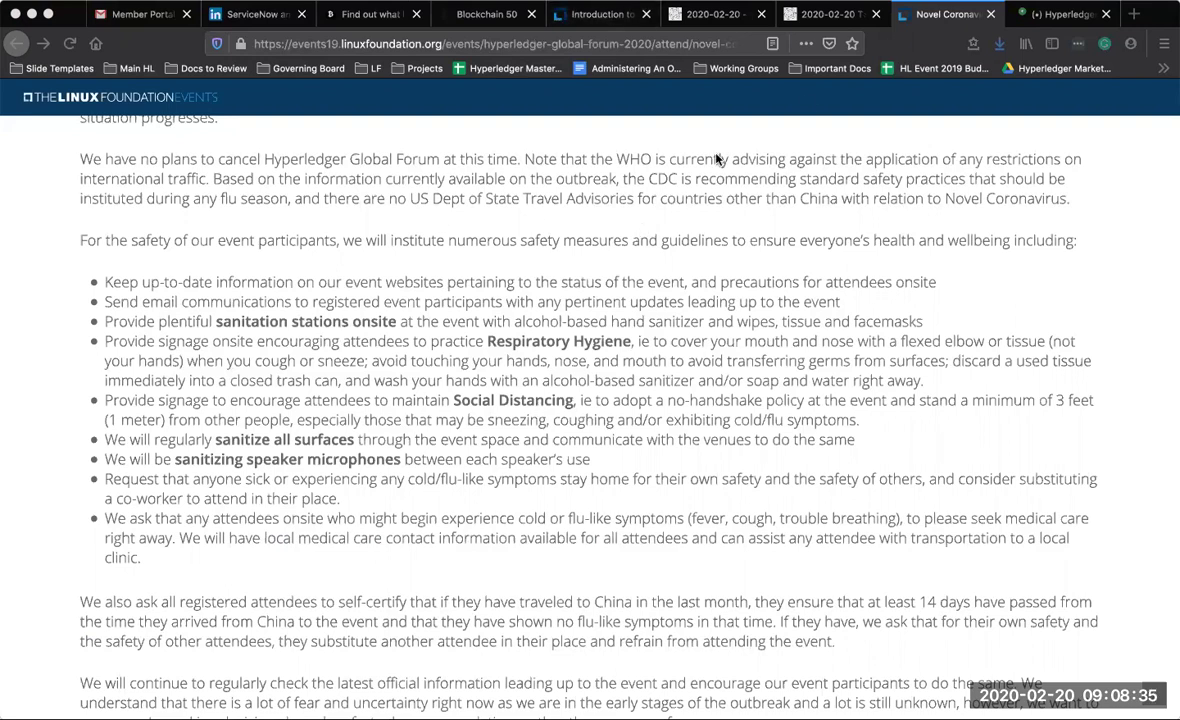
{"action": "left_click", "coordinate": [992, 14]}
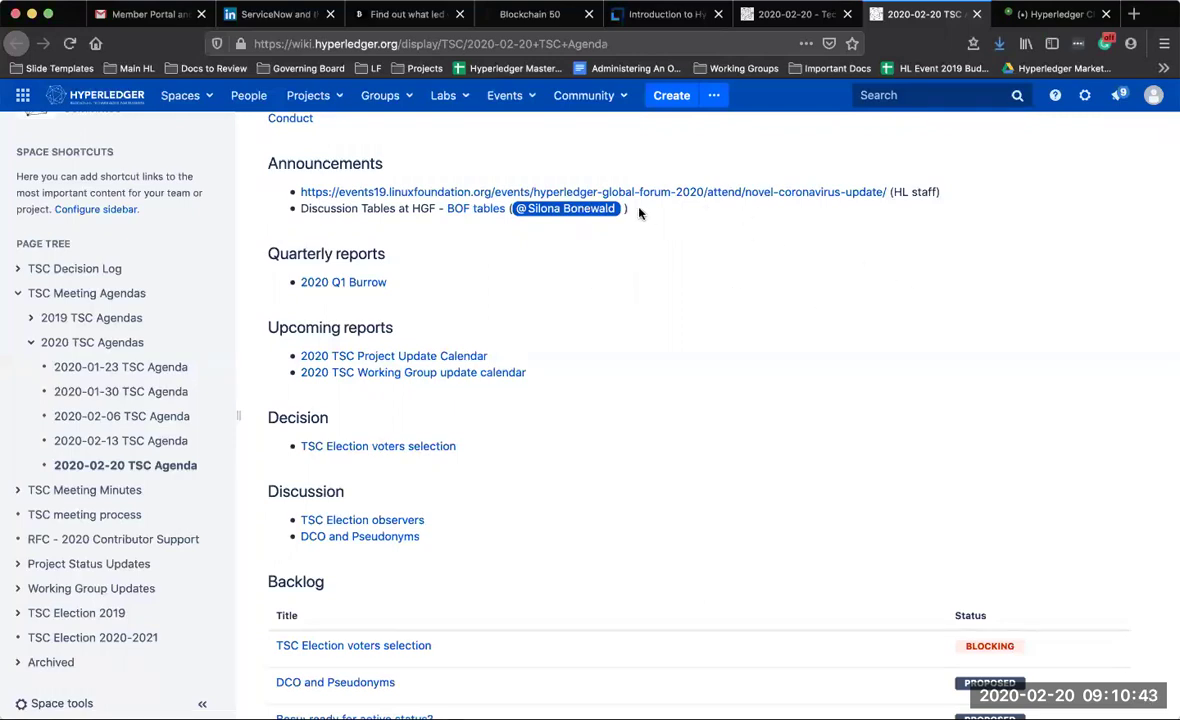
Return to the 2020-02-20 TSC minutes page showing attendance, resources and announcements
{"action": "scroll", "coordinate": [706, 221], "scroll_direction": "up", "scroll_amount": 3}
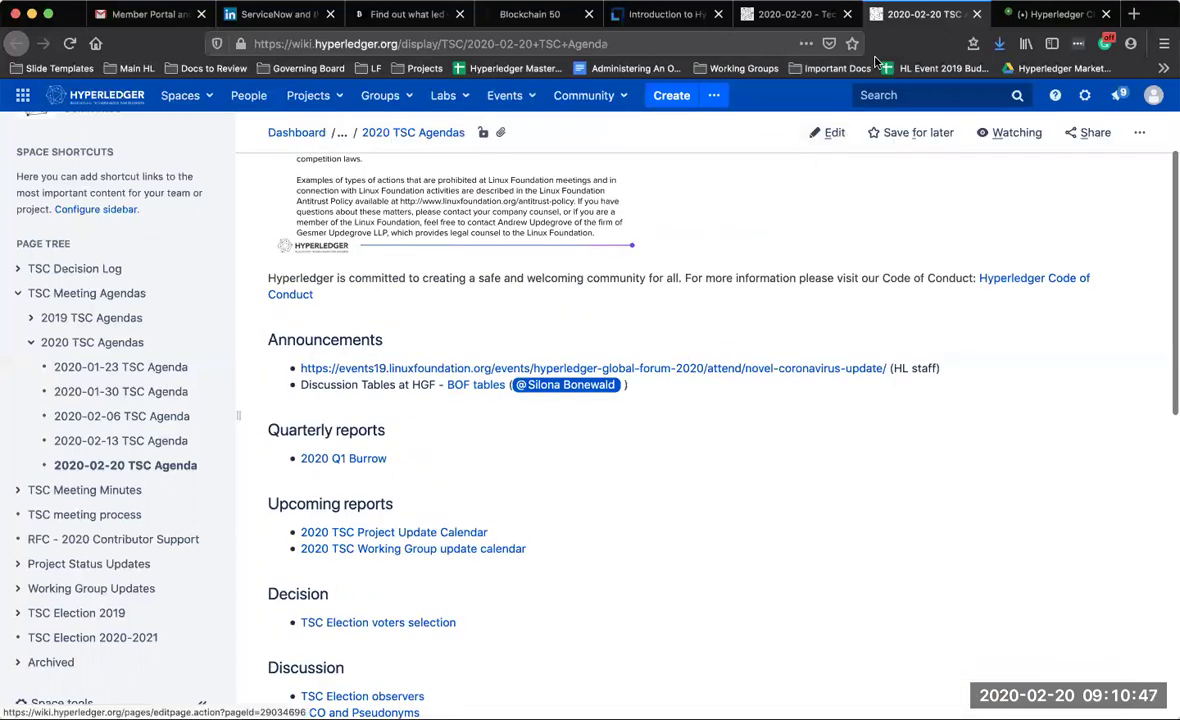
{"action": "left_click", "coordinate": [818, 20]}
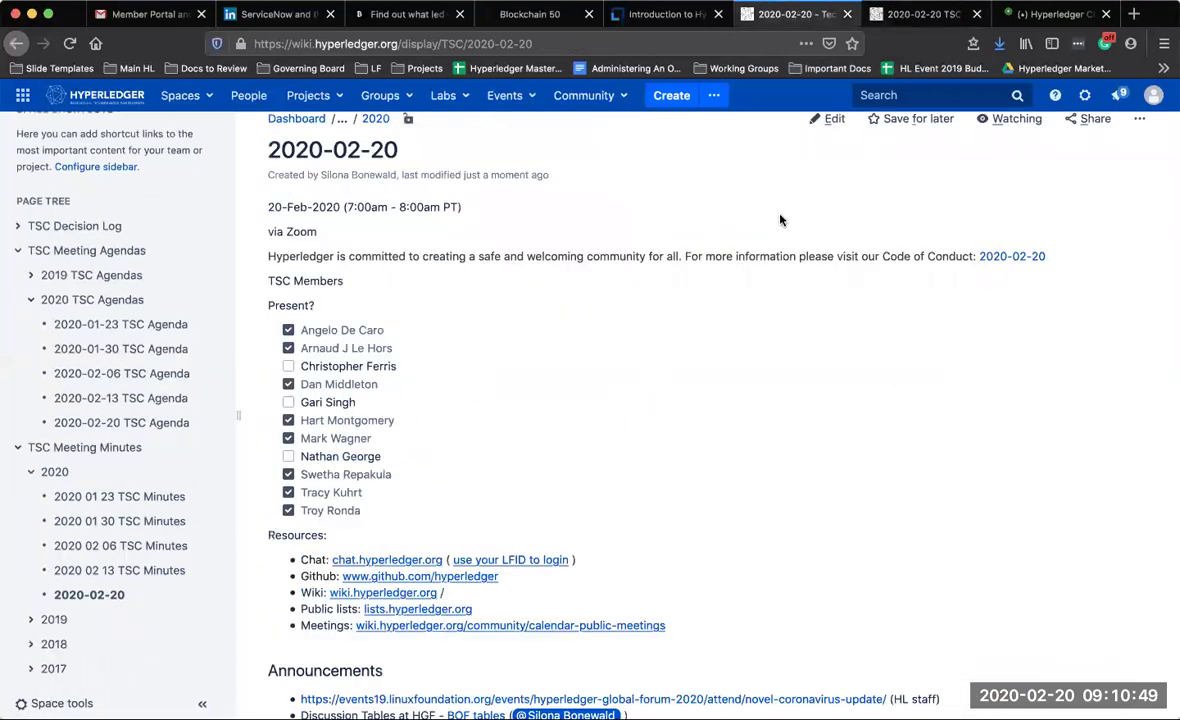
Edit the minutes and add an Announcements bullet after Discussion Tables, @-mentioning the chairing member
{"action": "left_click", "coordinate": [829, 119]}
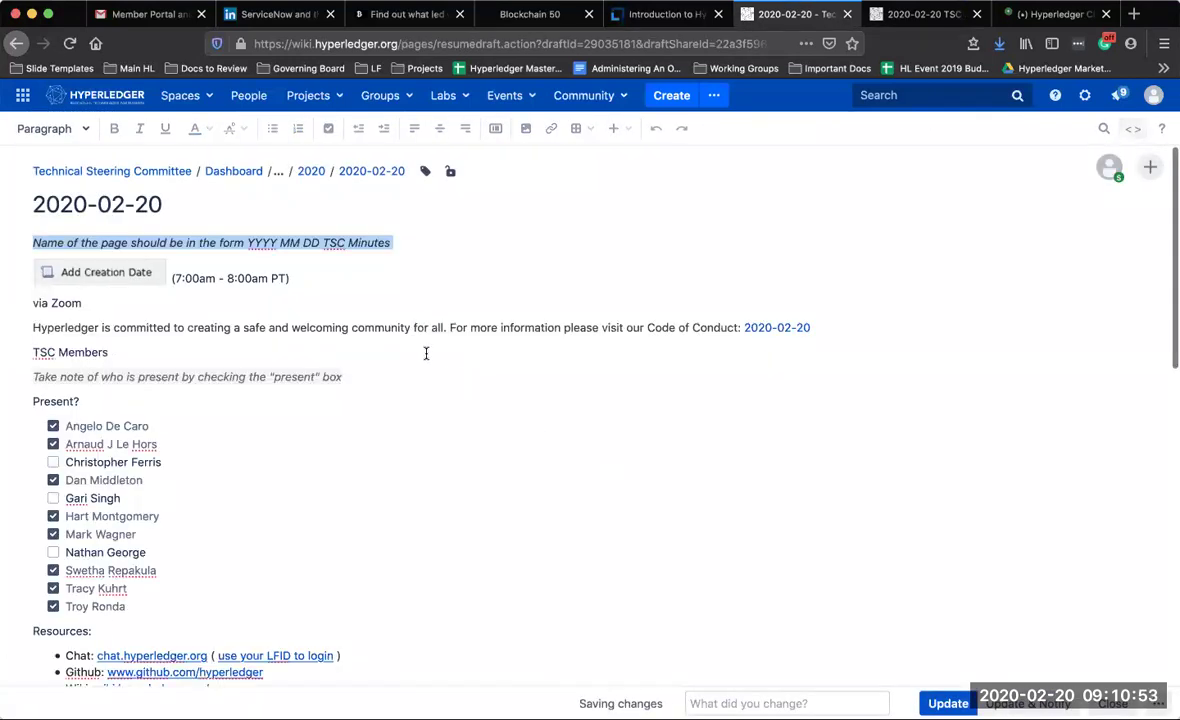
{"action": "scroll", "coordinate": [429, 384], "scroll_direction": "down", "scroll_amount": 10}
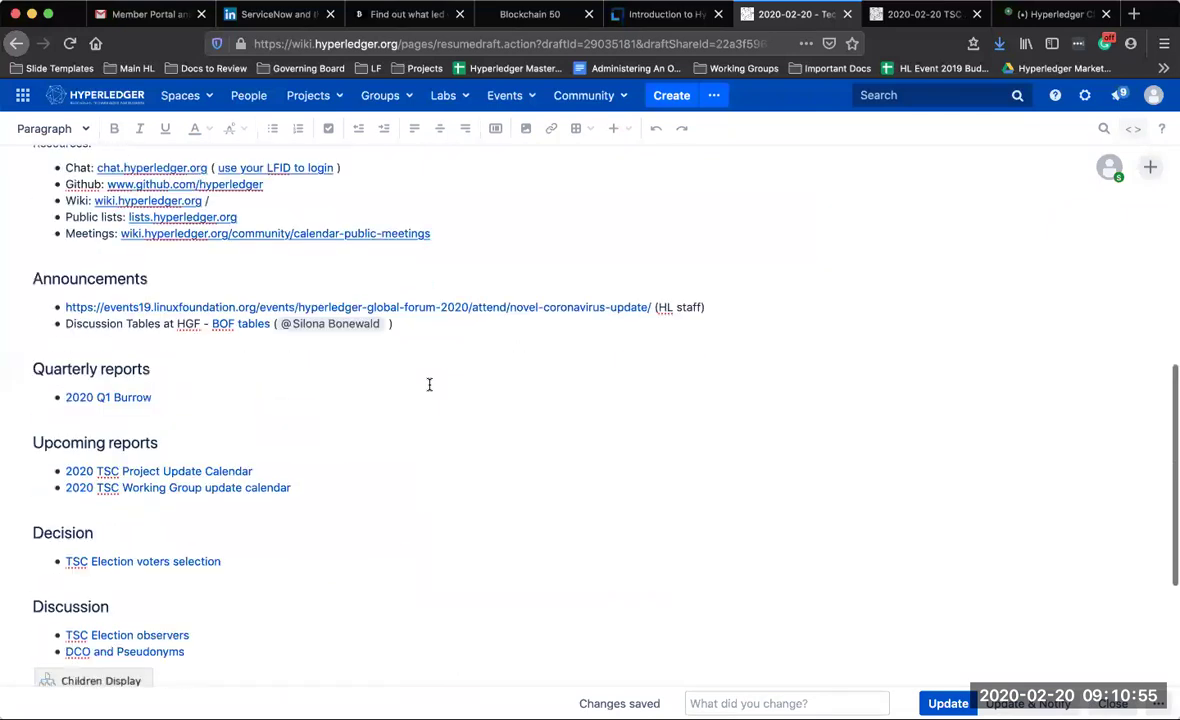
{"action": "left_click", "coordinate": [414, 333]}
{"action": "key", "text": "Return"}
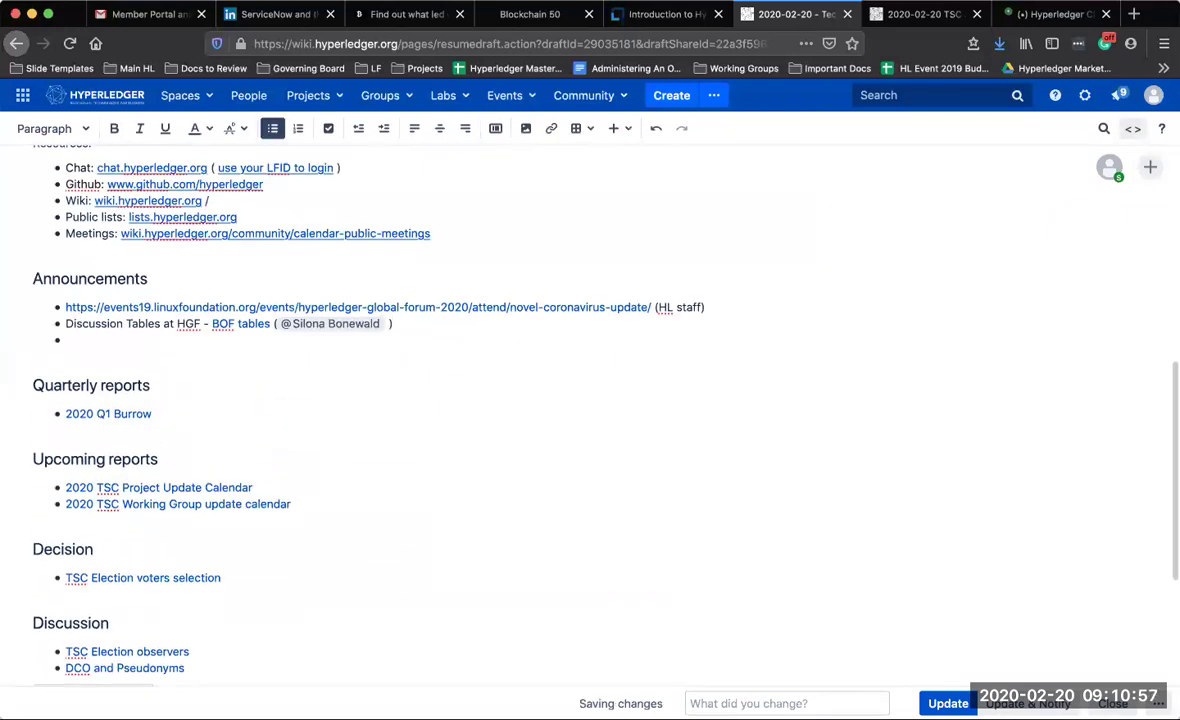
{"action": "type", "text": "@dan"}
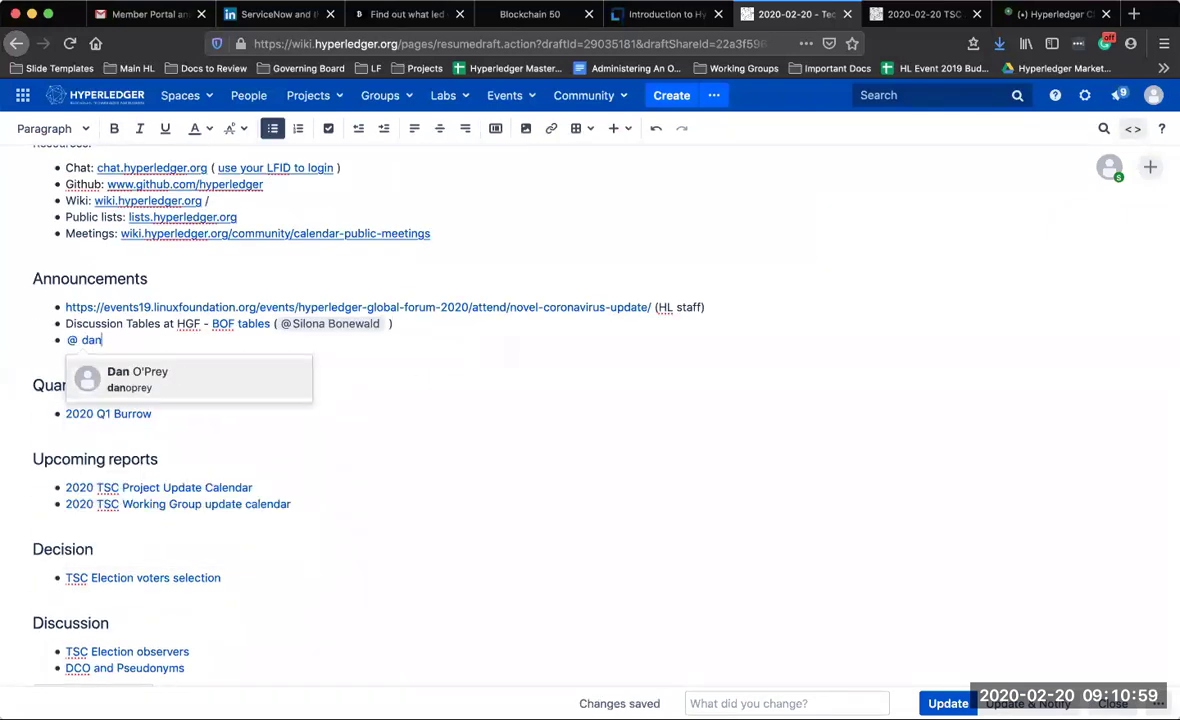
{"action": "key", "text": "Down"}
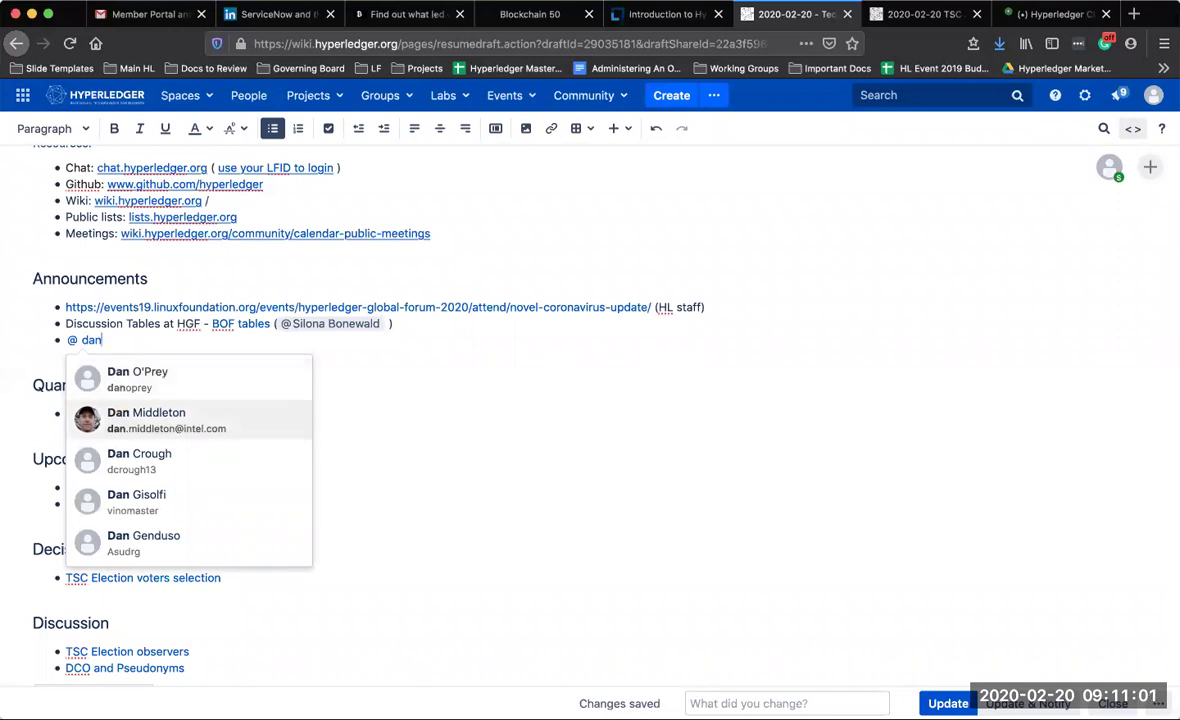
{"action": "key", "text": "Return"}
{"action": "type", "text": "will b"}
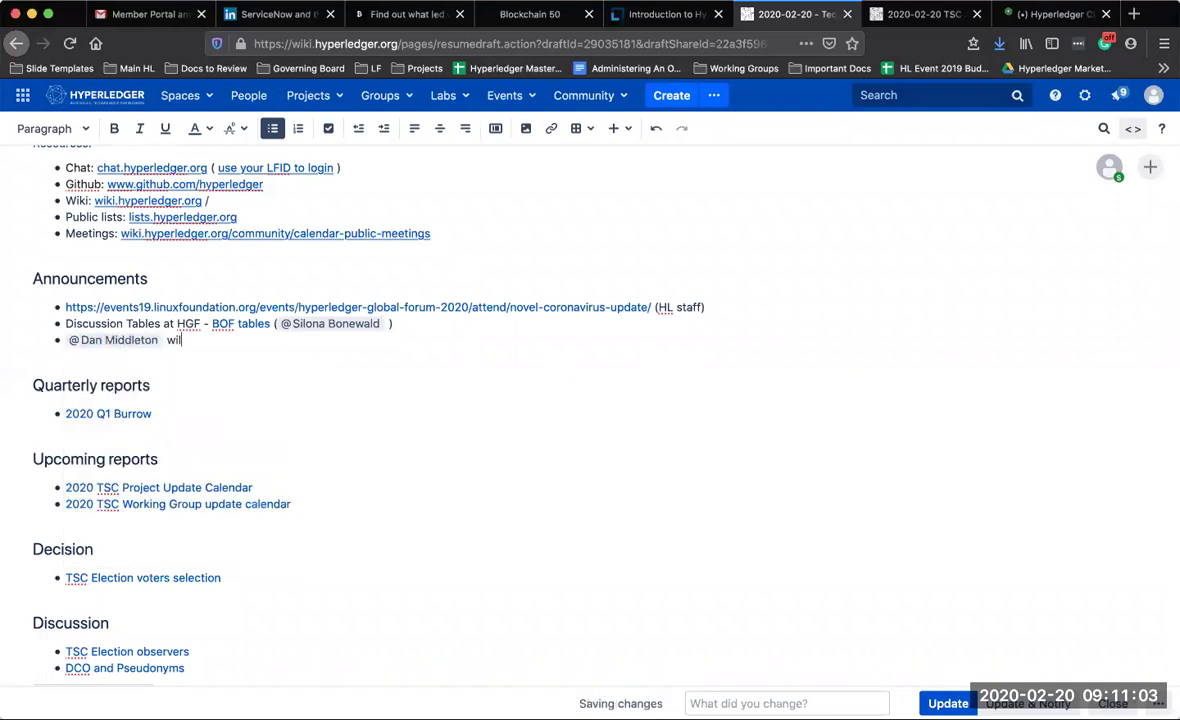
{"action": "type", "text": "e chairing the cal"}
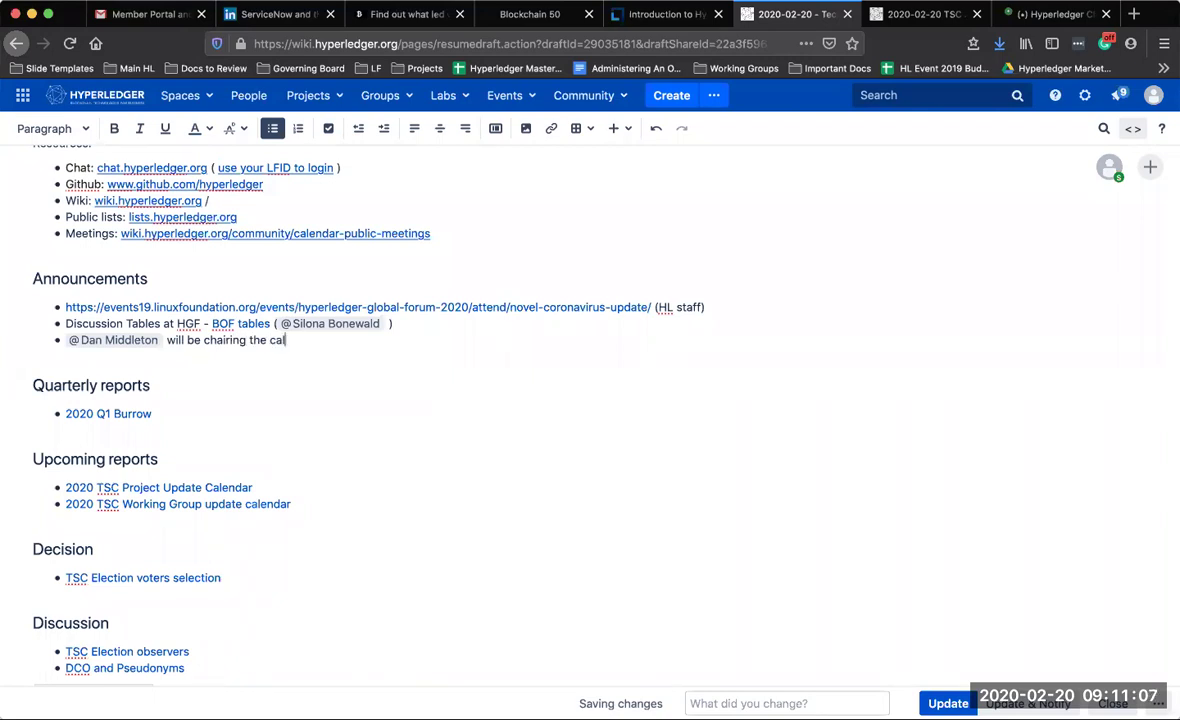
{"action": "type", "text": "l next week when @a"}
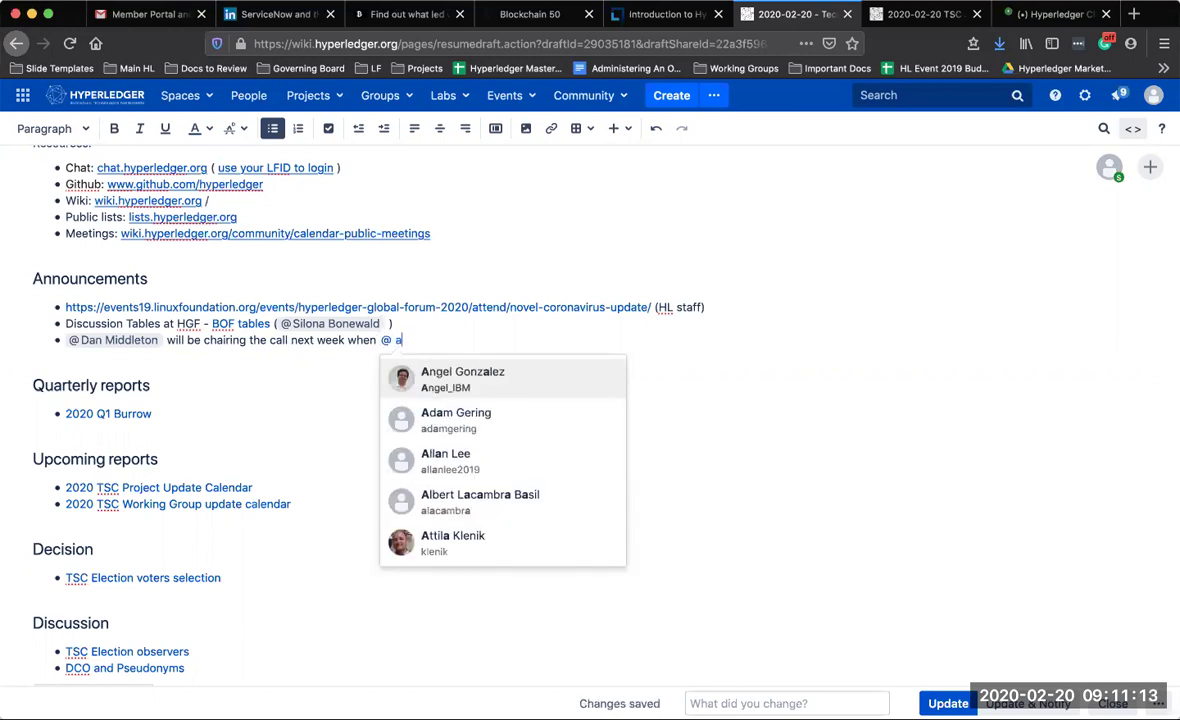
{"action": "type", "text": "r"}
{"action": "key", "text": "BackSpace"}
{"action": "key", "text": "BackSpace"}
{"action": "type", "text": "le"}
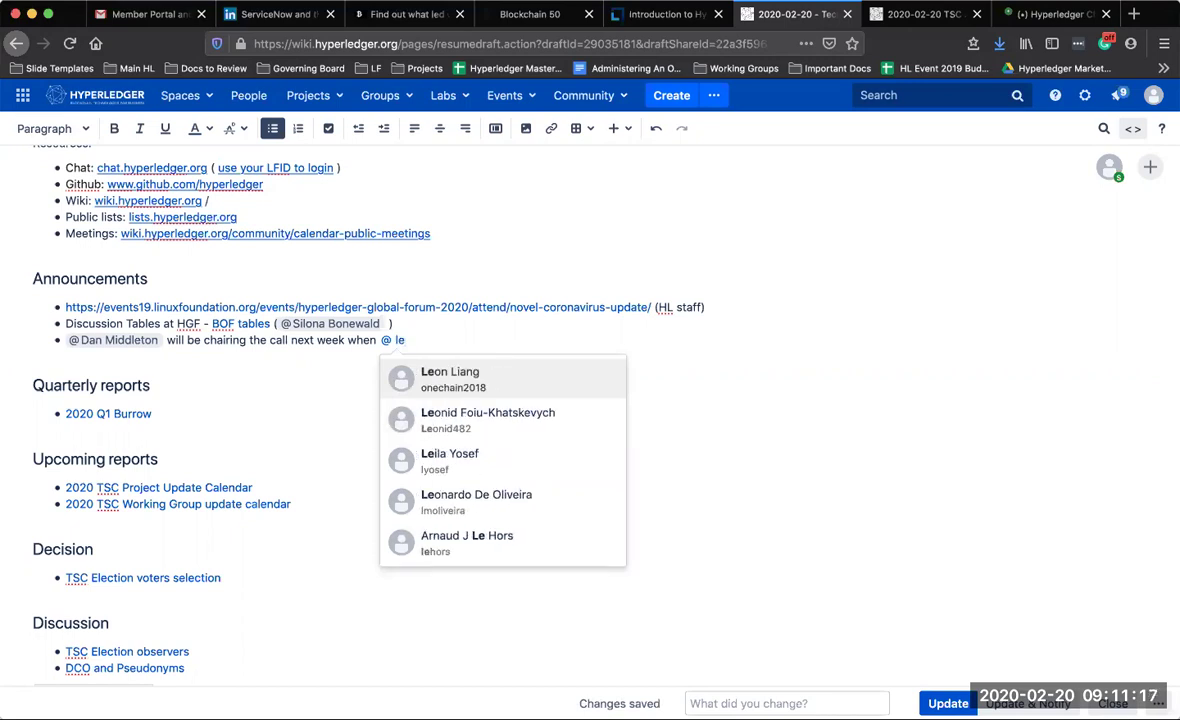
{"action": "left_click", "coordinate": [403, 550]}
{"action": "type", "text": "is "}
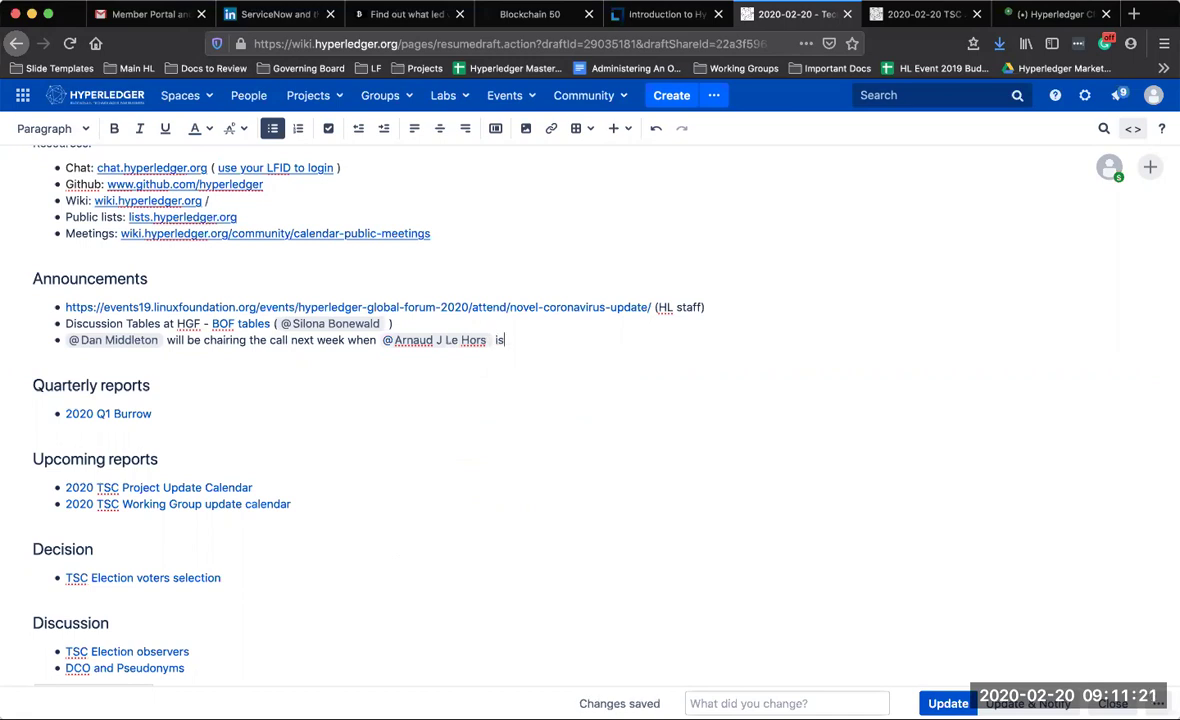
{"action": "type", "text": "gone."}
{"action": "key", "text": "BackSpace"}
{"action": "left_click", "coordinate": [306, 415]}
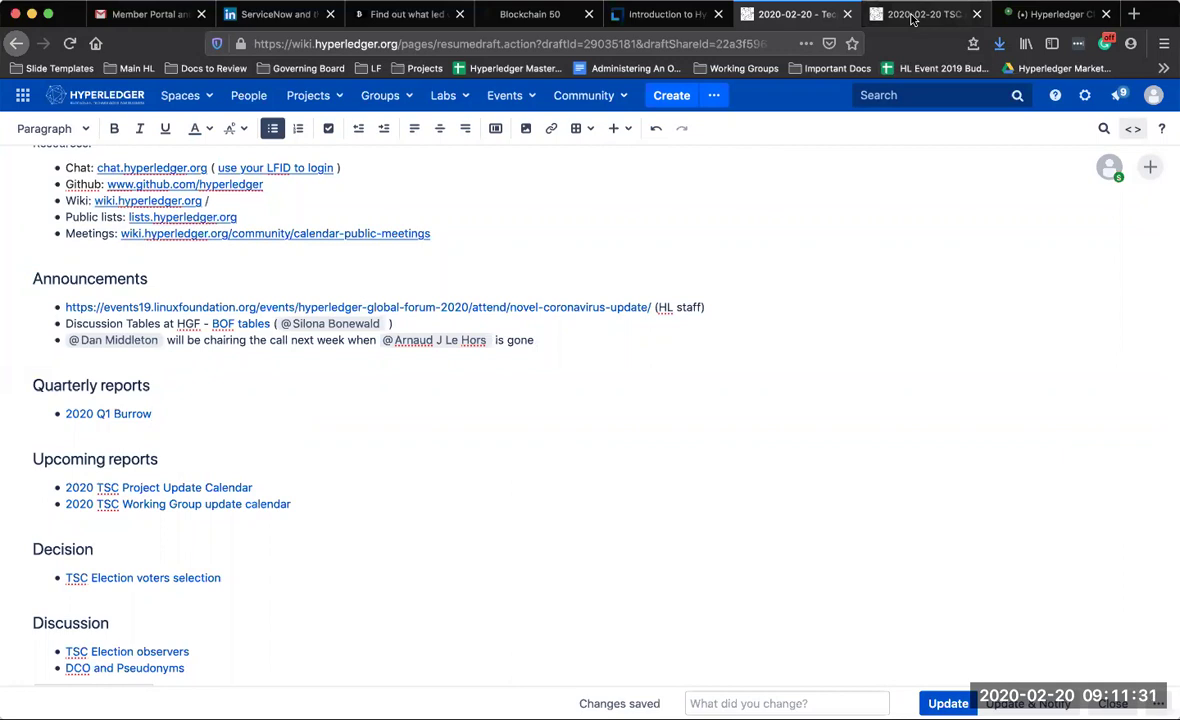
{"action": "left_click", "coordinate": [915, 14]}
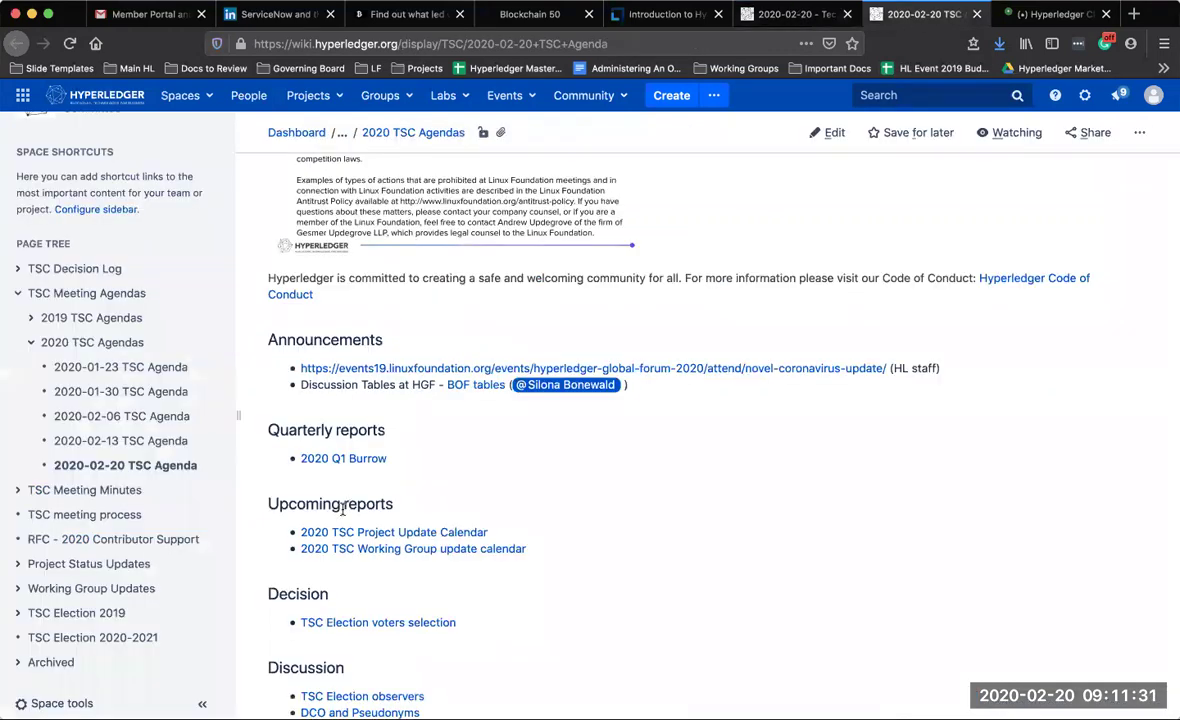
Open the 2020 Q1 Hyperledger Burrow report in a new tab and scroll through it
{"action": "left_click", "coordinate": [350, 458], "text": "super"}
{"action": "left_click", "coordinate": [940, 14]}
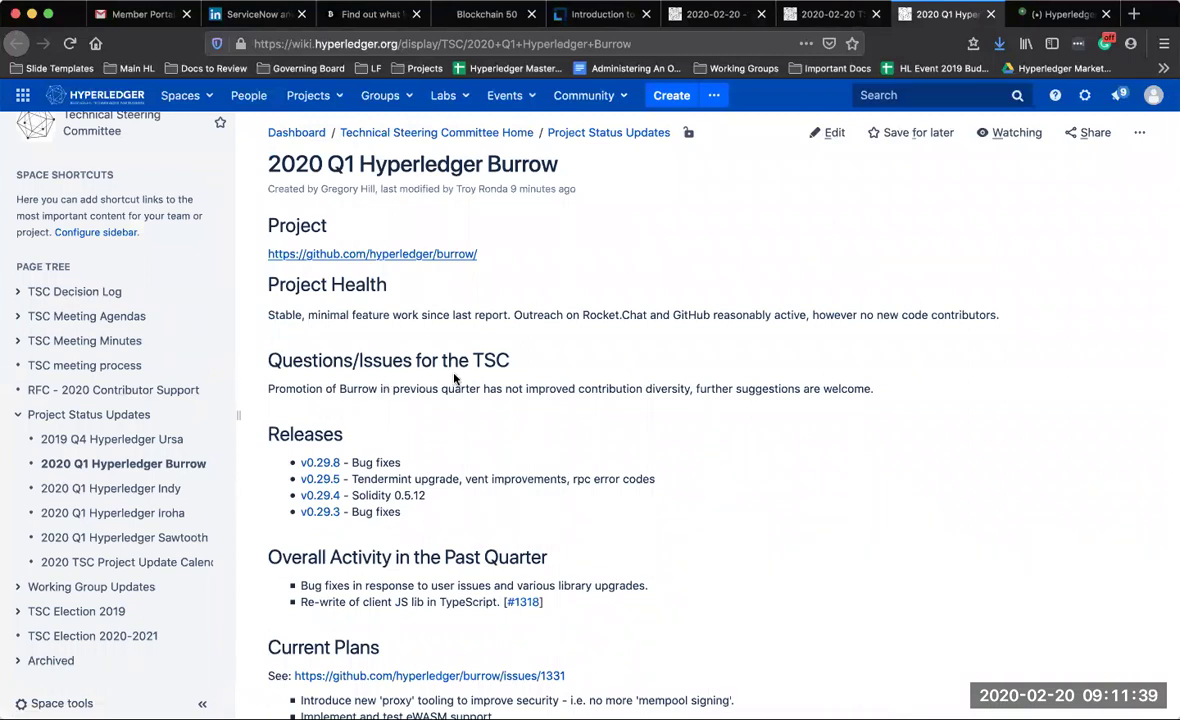
{"action": "scroll", "coordinate": [454, 378], "scroll_direction": "down", "scroll_amount": 2}
{"action": "scroll", "coordinate": [454, 378], "scroll_direction": "down", "scroll_amount": 4}
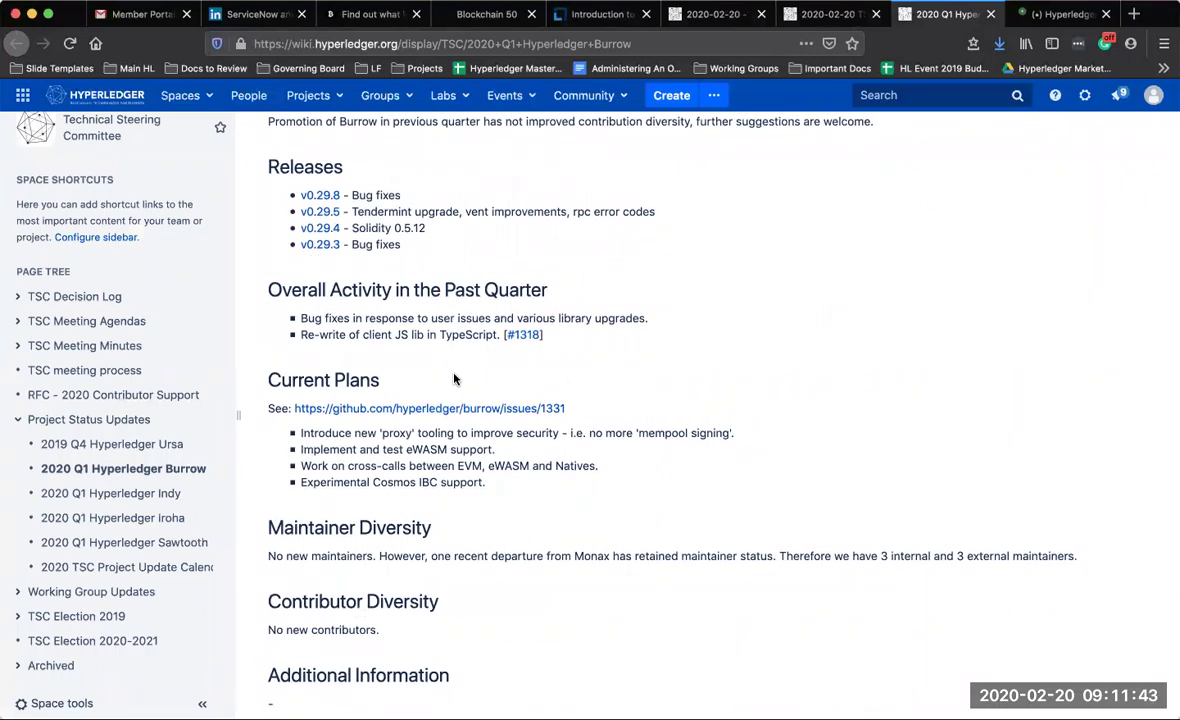
{"action": "scroll", "coordinate": [454, 378], "scroll_direction": "down", "scroll_amount": 8}
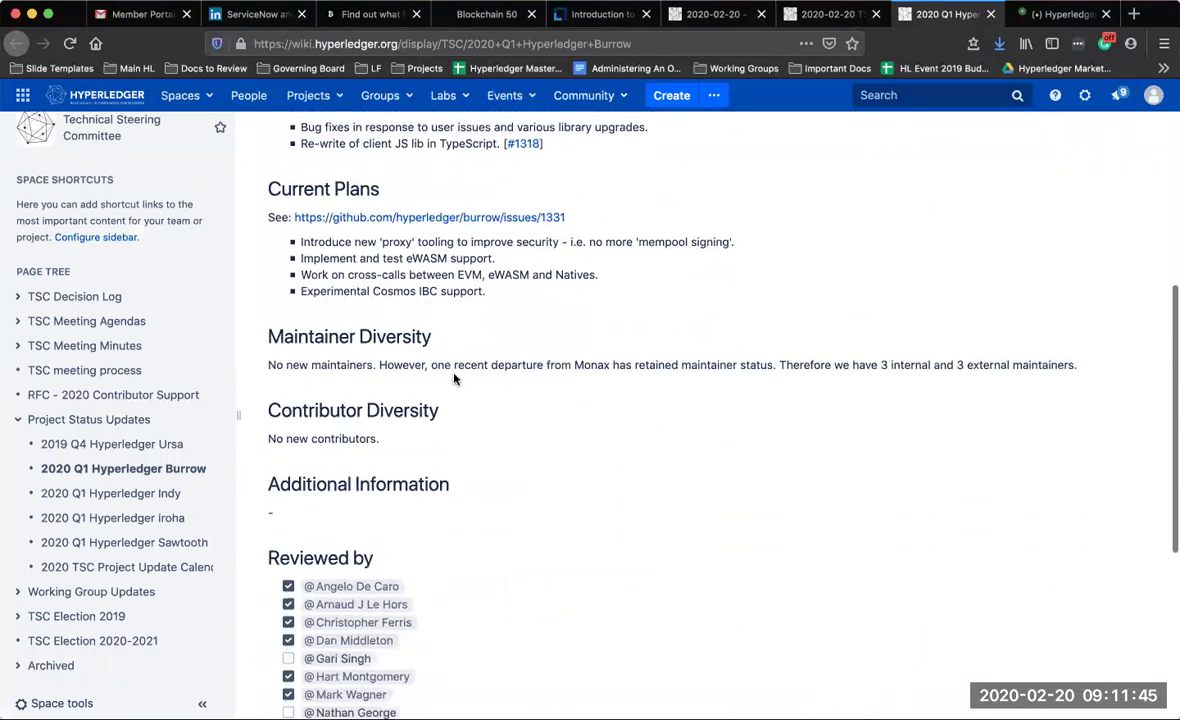
{"action": "scroll", "coordinate": [454, 378], "scroll_direction": "down", "scroll_amount": 1}
{"action": "scroll", "coordinate": [454, 378], "scroll_direction": "down", "scroll_amount": 1}
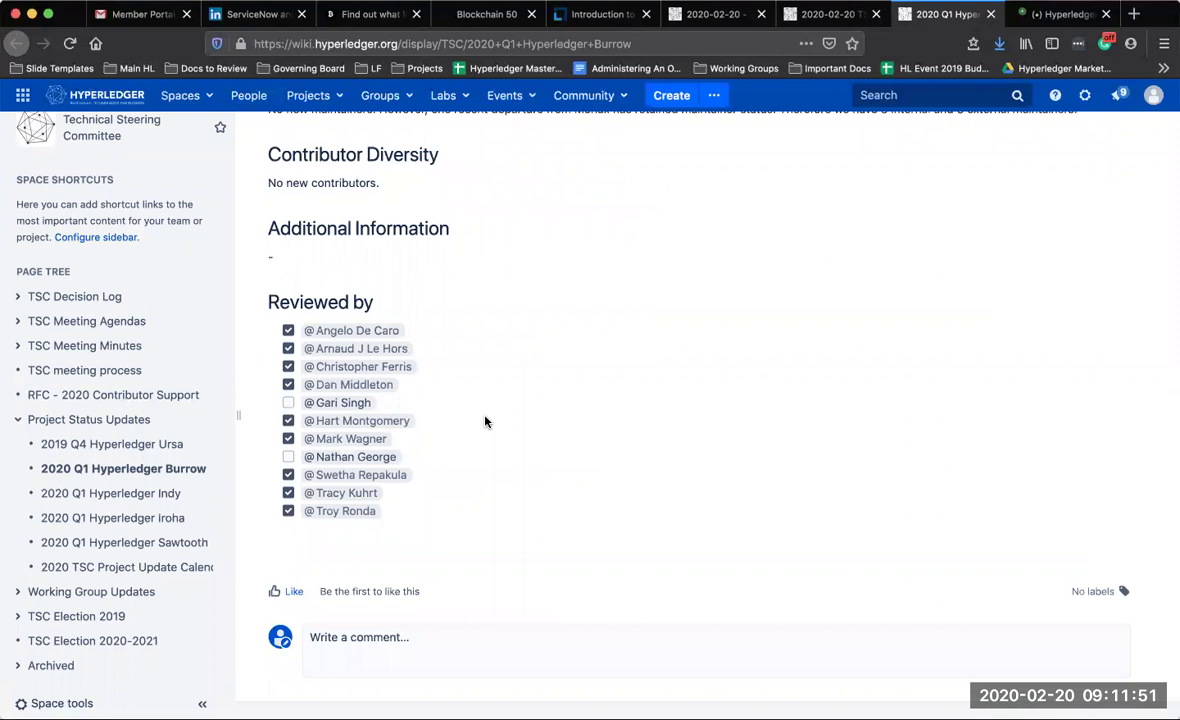
{"action": "scroll", "coordinate": [485, 421], "scroll_direction": "up", "scroll_amount": 5}
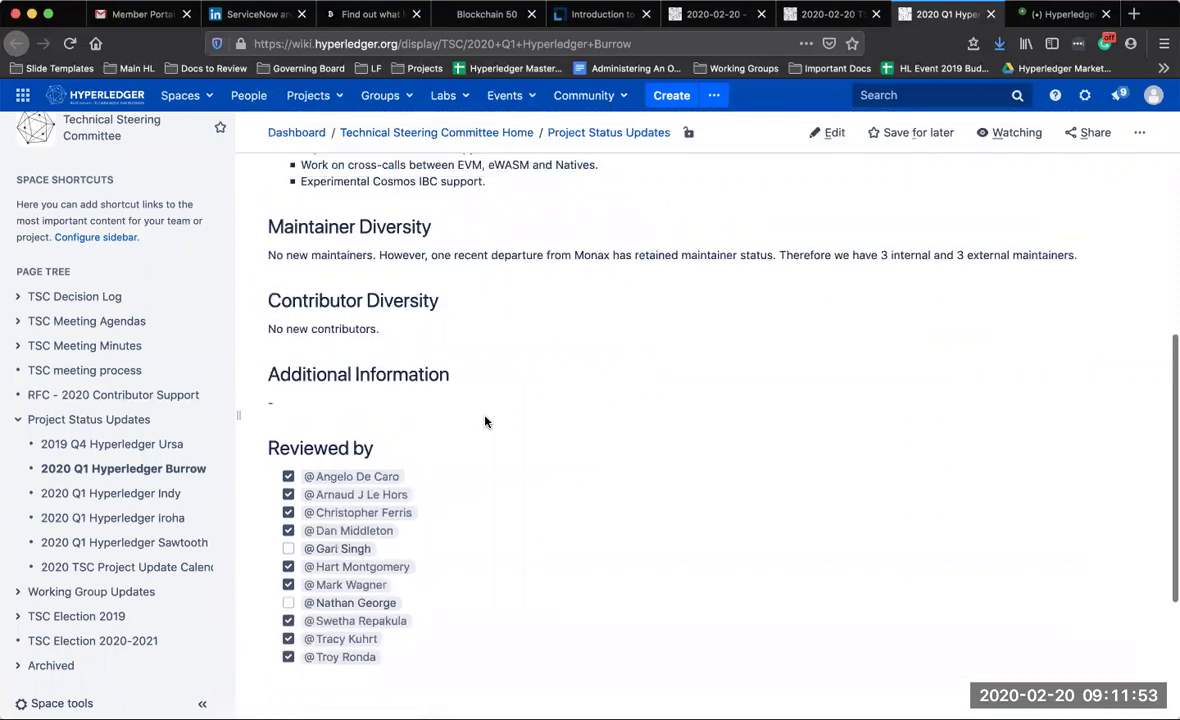
{"action": "scroll", "coordinate": [485, 418], "scroll_direction": "up", "scroll_amount": 4}
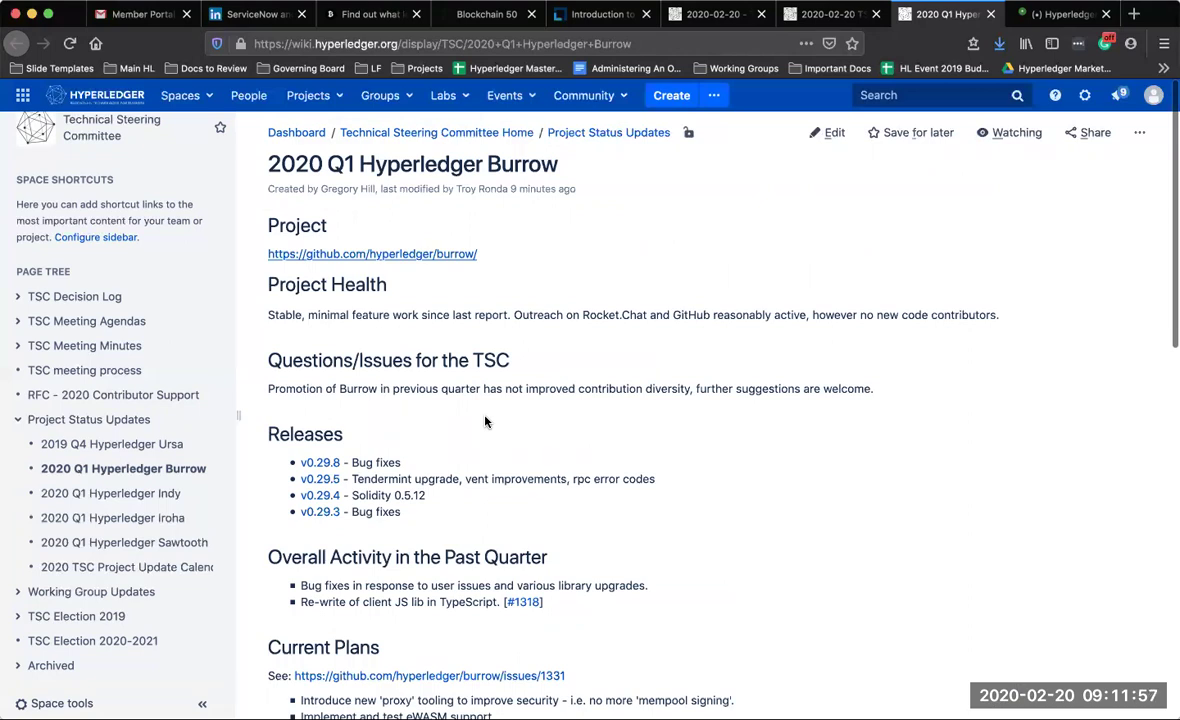
{"action": "mouse_move", "coordinate": [370, 188]}
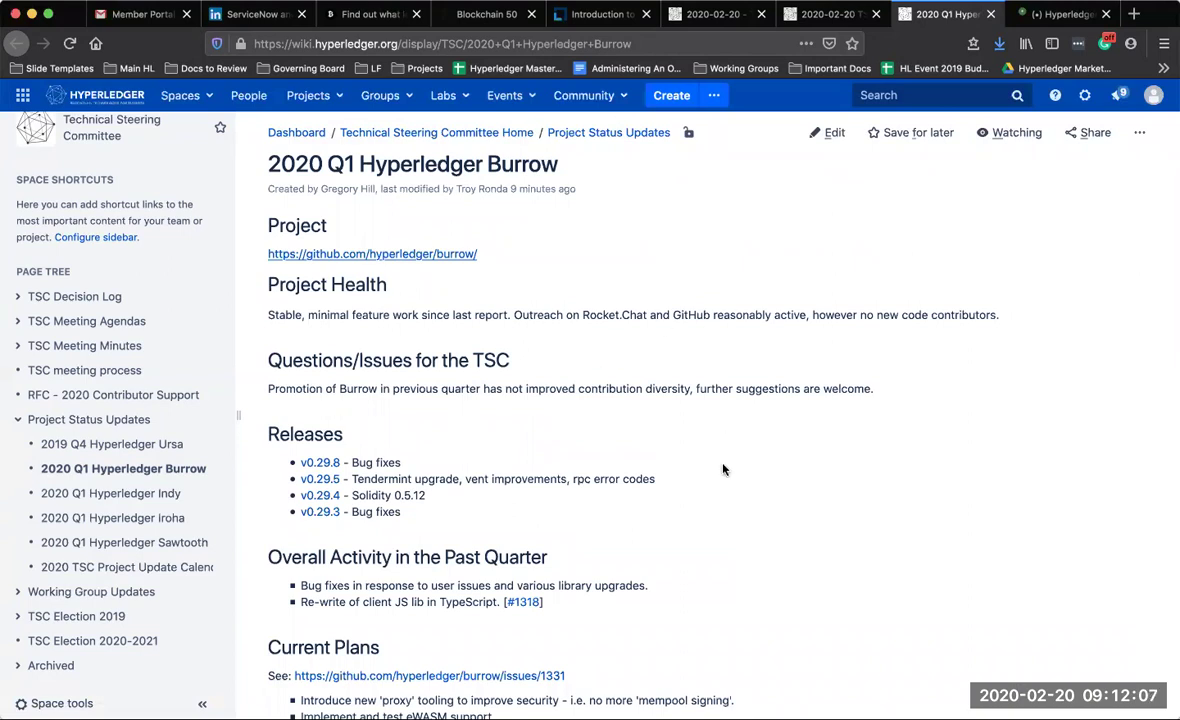
{"action": "scroll", "coordinate": [725, 479], "scroll_direction": "up", "scroll_amount": 2}
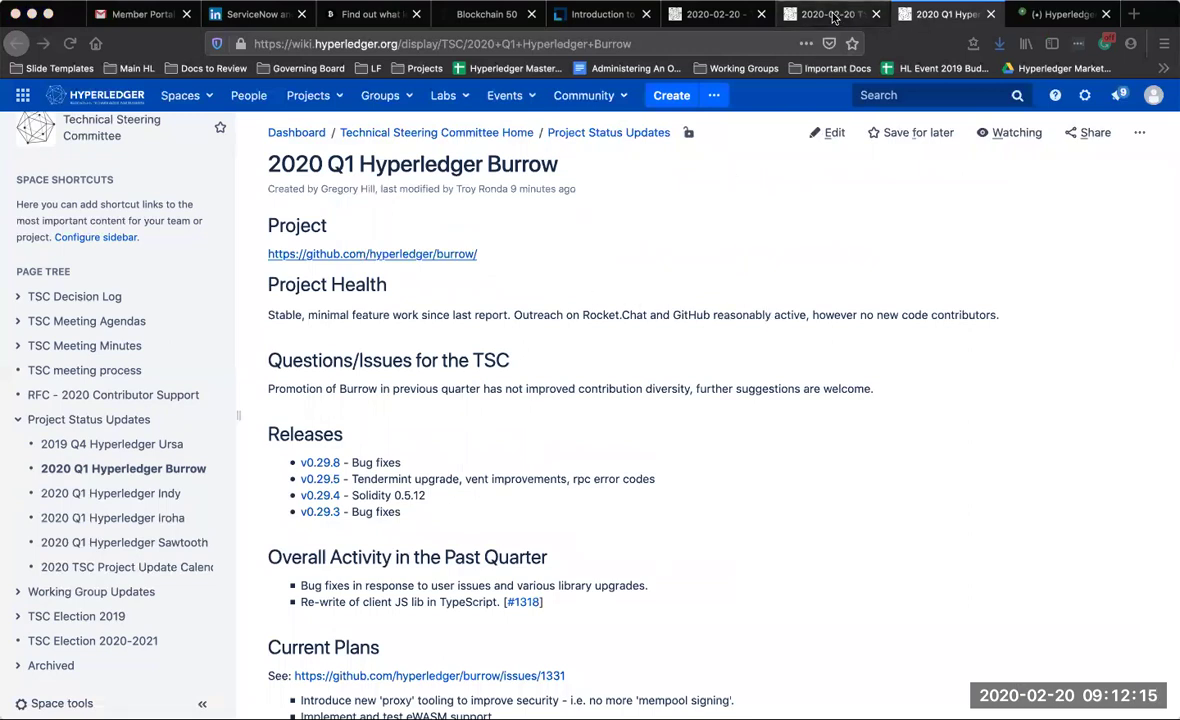
{"action": "left_click", "coordinate": [1058, 14]}
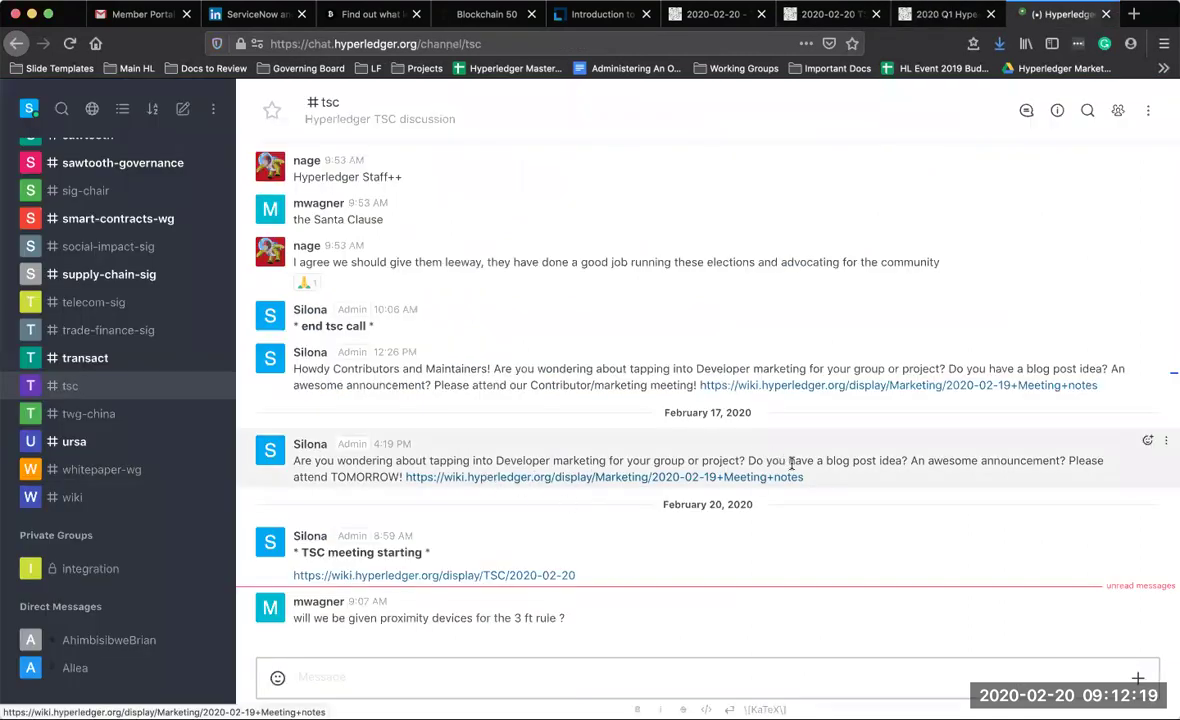
{"action": "left_click_drag", "start_coordinate": [810, 484], "coordinate": [318, 464]}
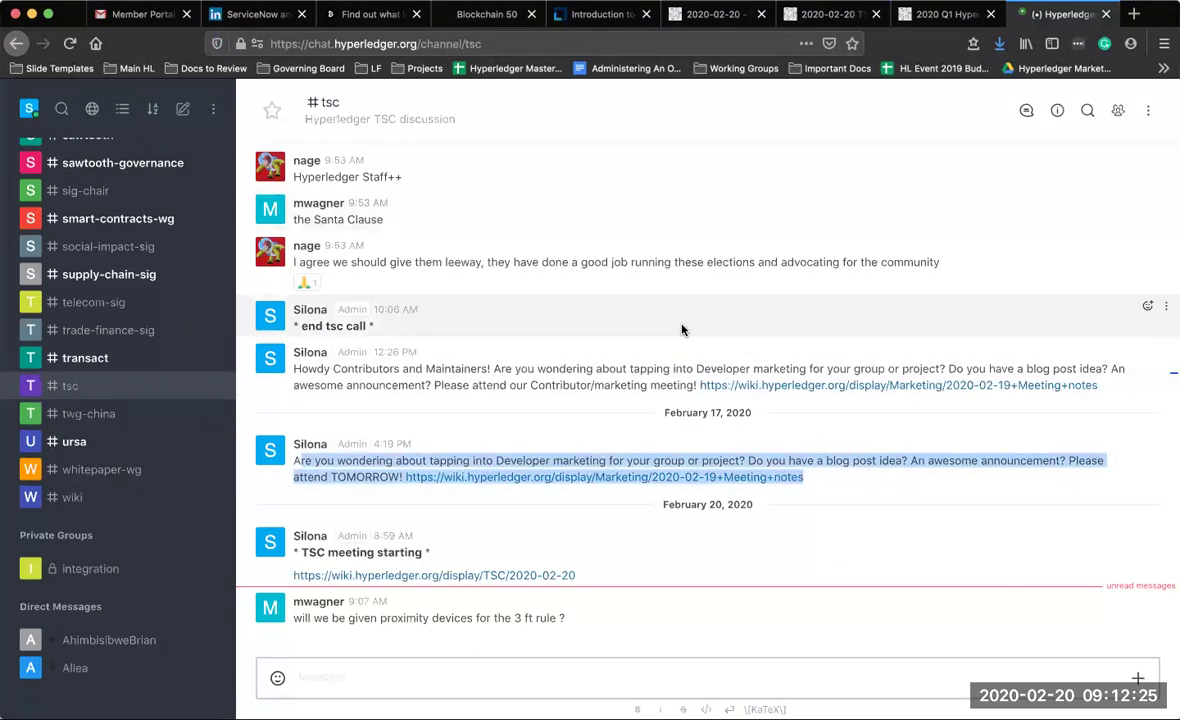
{"action": "left_click", "coordinate": [929, 16]}
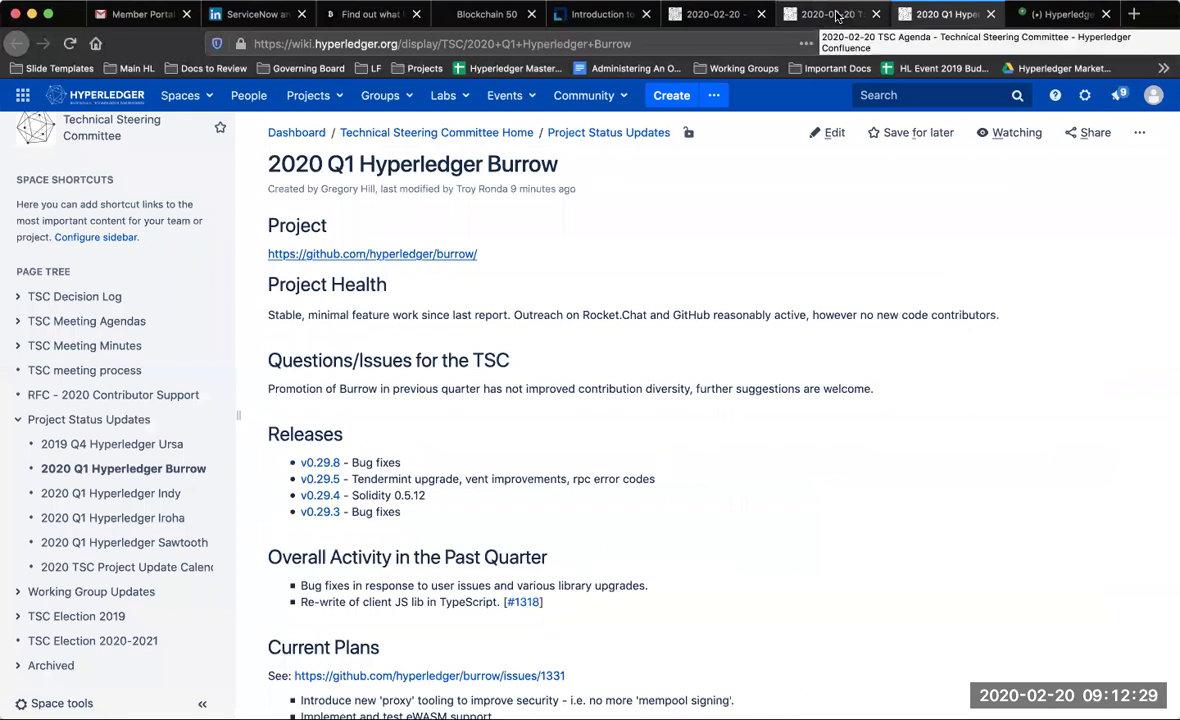
In the agenda draft, add a bullet after 2020 Q1 Burrow, paste the page link, then undo it
{"action": "left_click", "coordinate": [836, 16]}
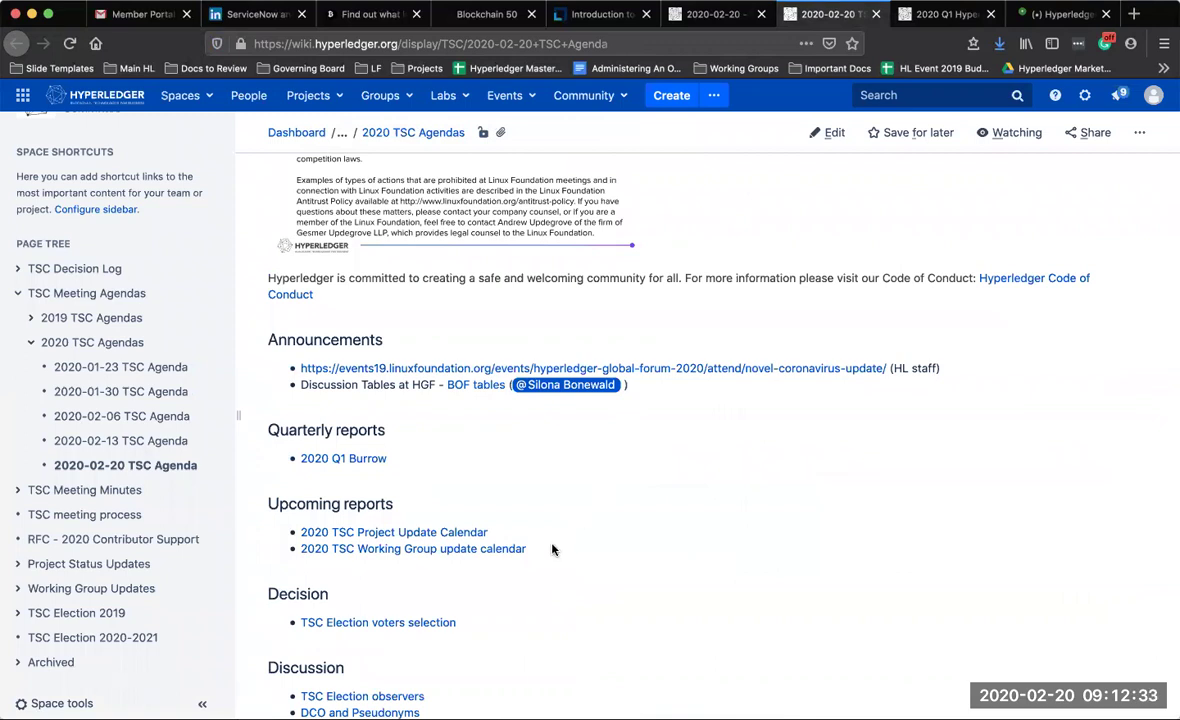
{"action": "left_click", "coordinate": [727, 16]}
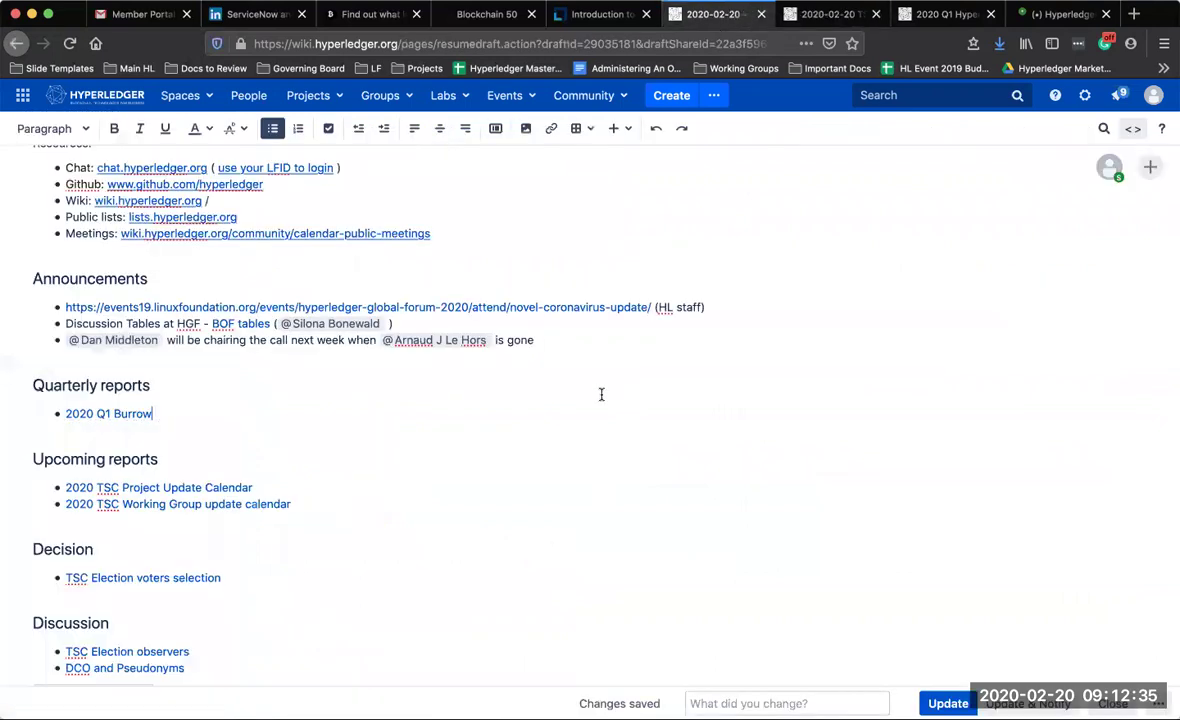
{"action": "key", "text": "Return"}
{"action": "key", "text": "Tab"}
{"action": "type", "text": "https://wiki.hyperledger.org/display/TSC/2020-02-20"}
{"action": "key", "text": "super+z"}
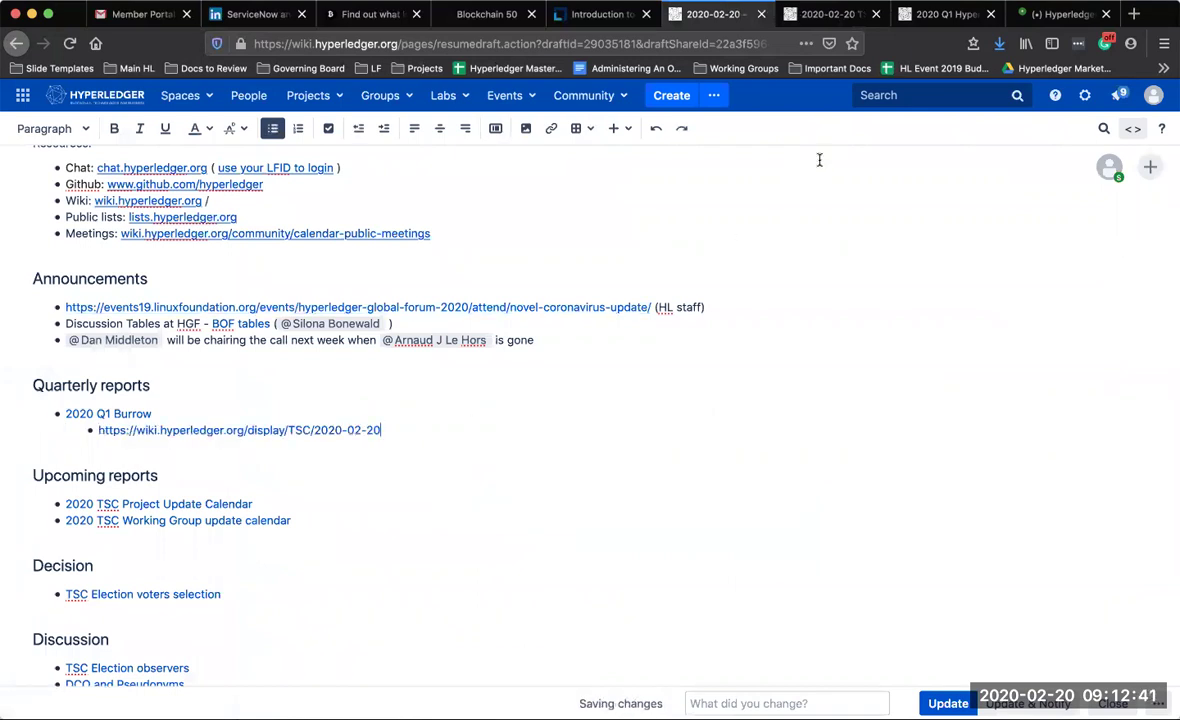
{"action": "key", "text": "super+z"}
{"action": "key", "text": "super+z"}
{"action": "left_click", "coordinate": [1062, 14]}
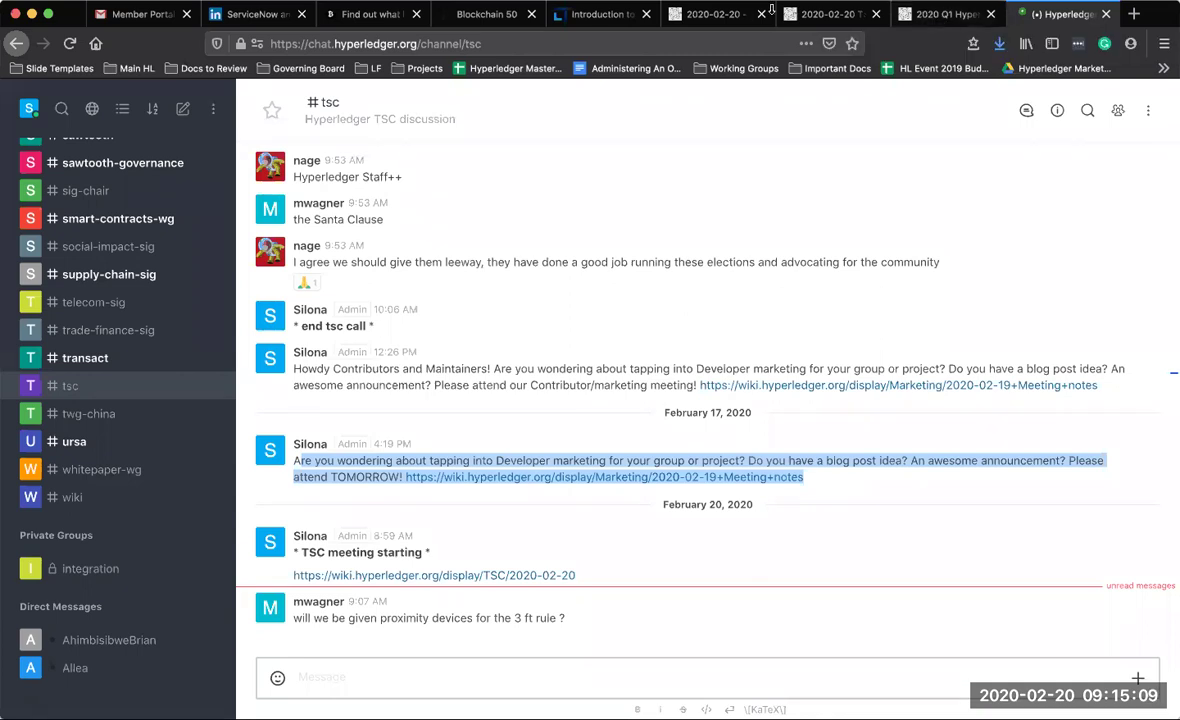
Type 'Recruiting Issue - ' followed by an @-mention of the responsible member
{"action": "left_click", "coordinate": [721, 16]}
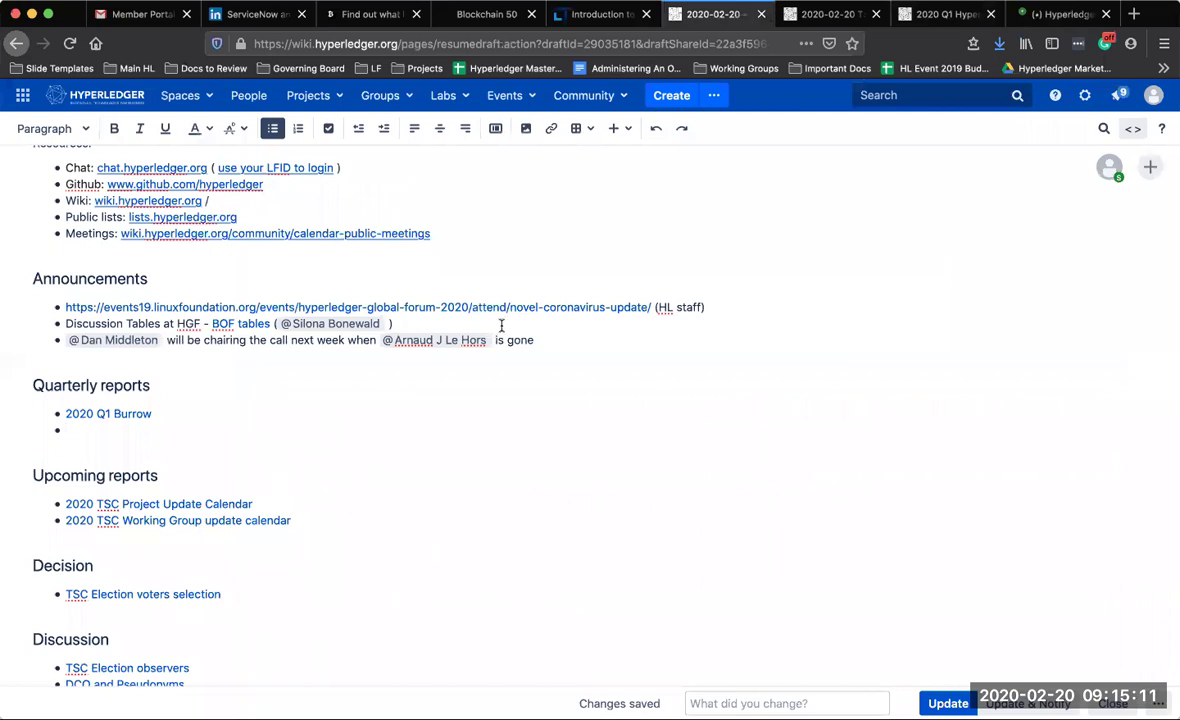
{"action": "type", "text": "Recruiting Issue"}
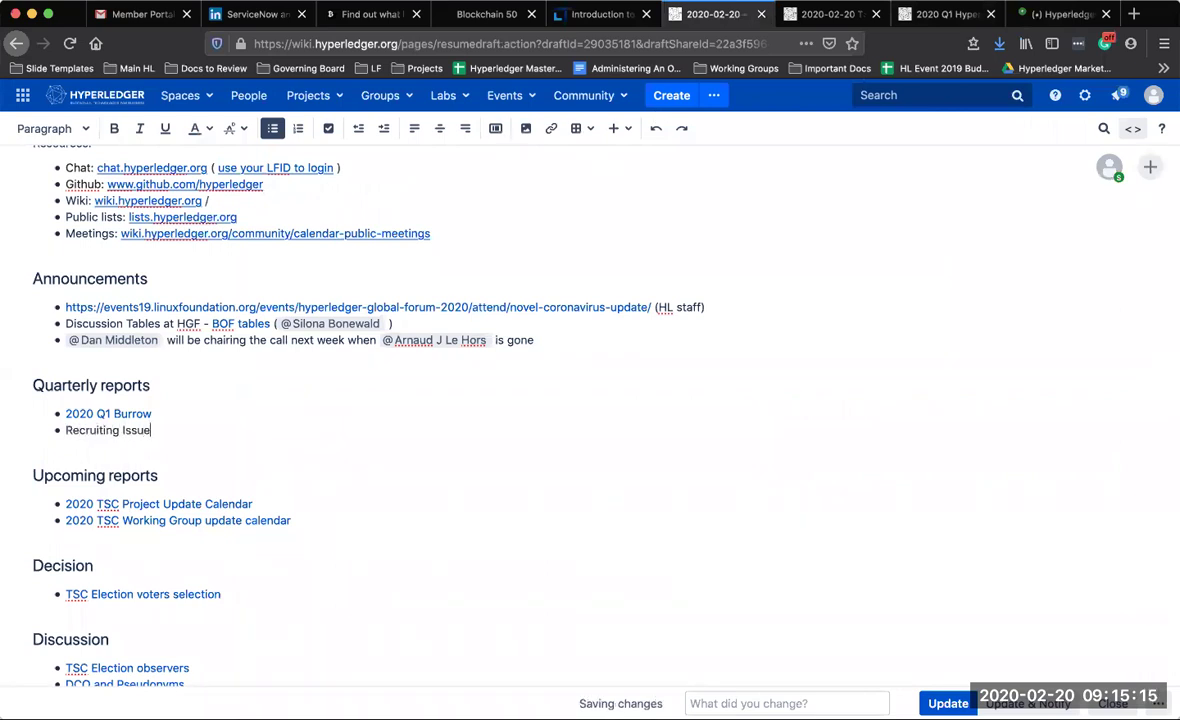
{"action": "type", "text": " - "}
{"action": "type", "text": "Silona"}
{"action": "key", "text": "BackSpace"}
{"action": "key", "text": "BackSpace"}
{"action": "key", "text": "BackSpace"}
{"action": "type", "text": "@si"}
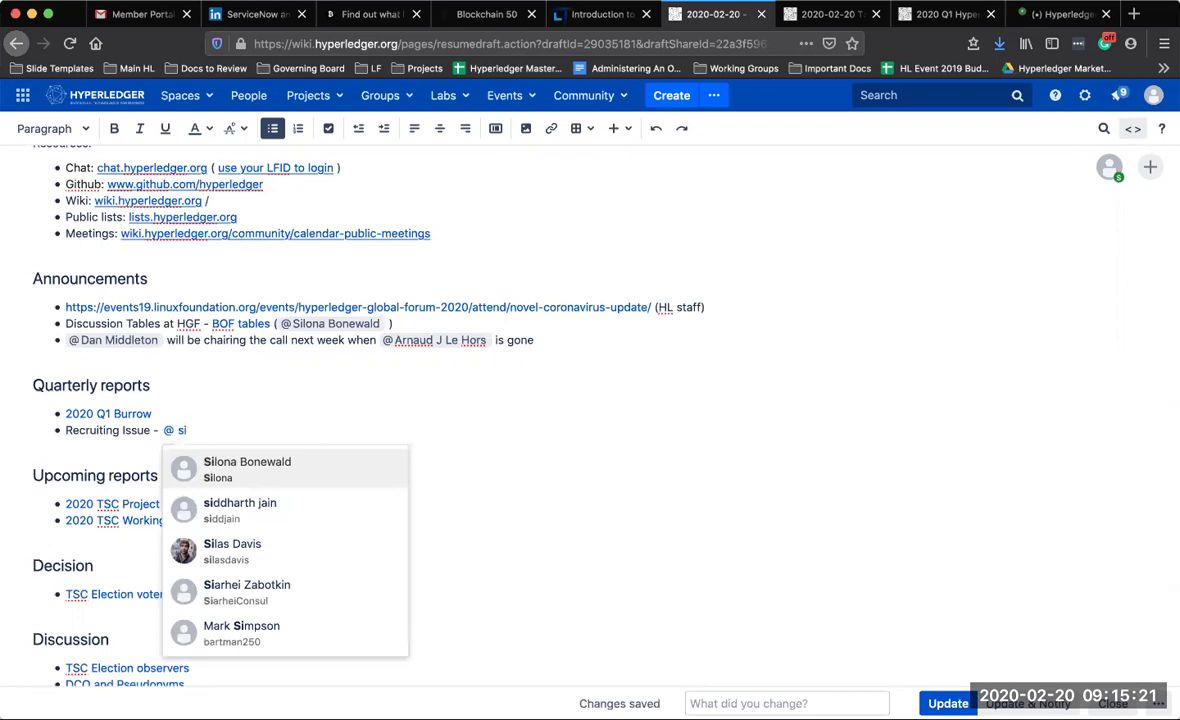
{"action": "key", "text": "Return"}
Append 'pointed to Monthly Developer marking call (had one yesterday)' plus a colleague's @-mention
{"action": "type", "text": "point"}
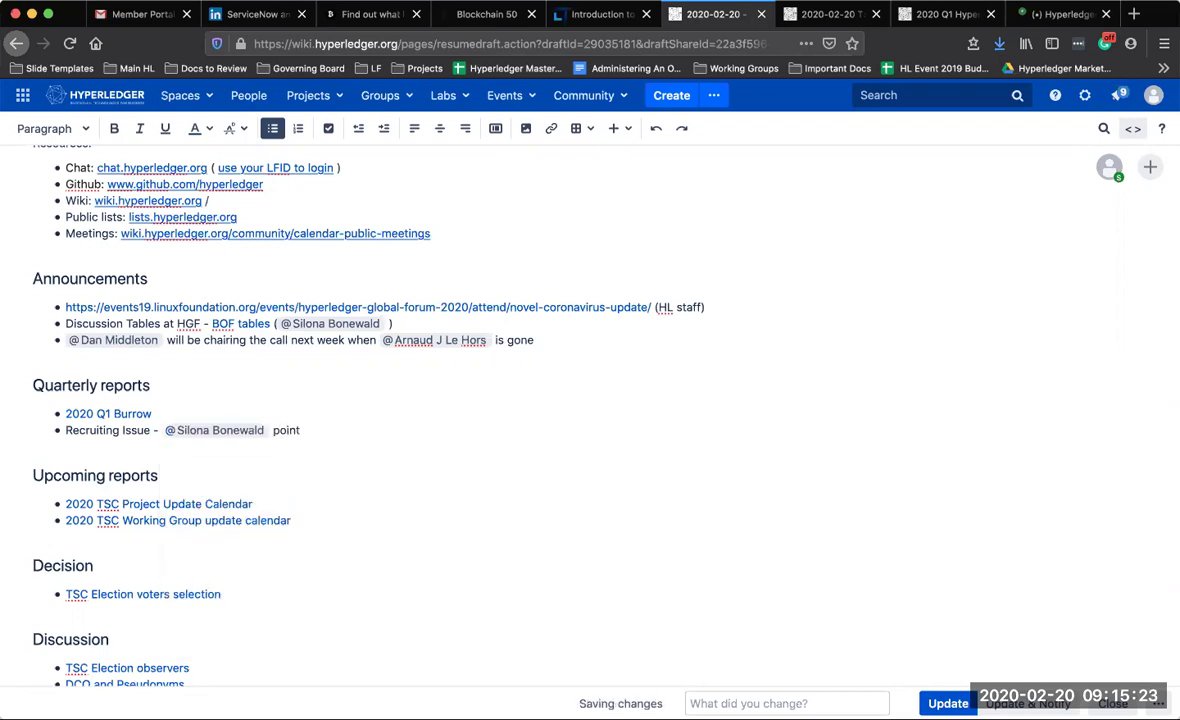
{"action": "type", "text": "ed to Mon"}
{"action": "type", "text": "thing"}
{"action": "key", "text": "BackSpace"}
{"action": "key", "text": "BackSpace"}
{"action": "key", "text": "BackSpace"}
{"action": "type", "text": "ly mark"}
{"action": "key", "text": "BackSpace"}
{"action": "key", "text": "BackSpace"}
{"action": "key", "text": "BackSpace"}
{"action": "type", "text": "Developer"}
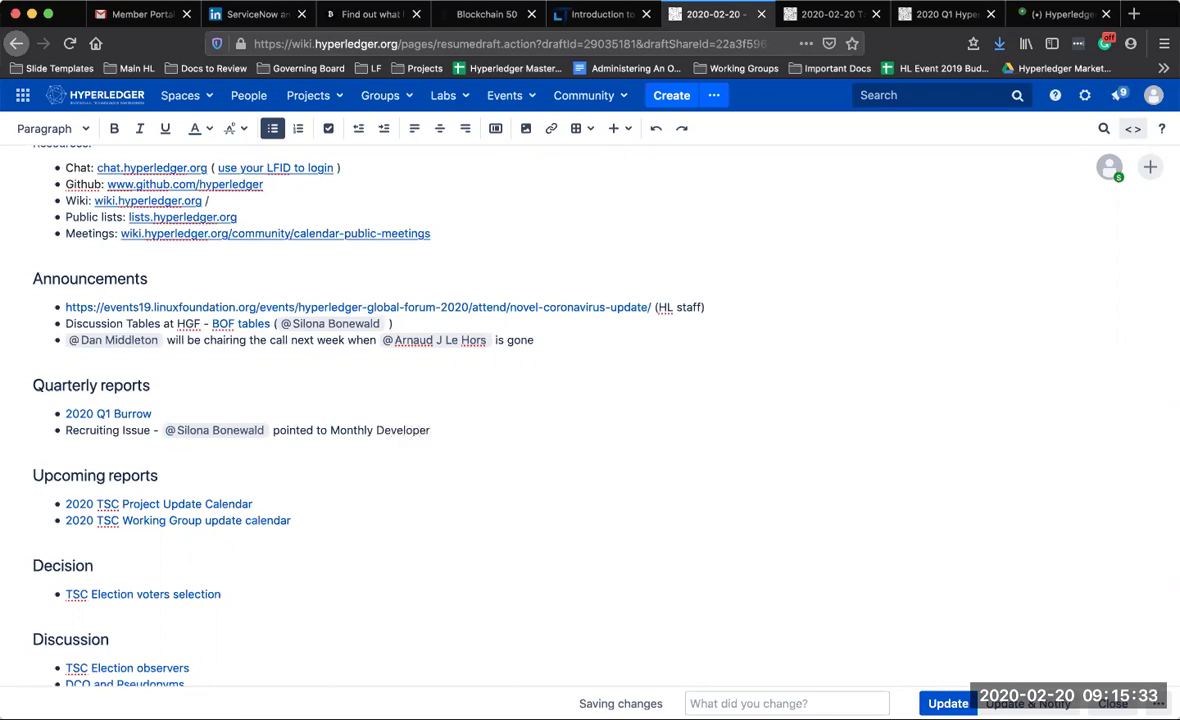
{"action": "type", "text": " marking call (had one yesterday)"}
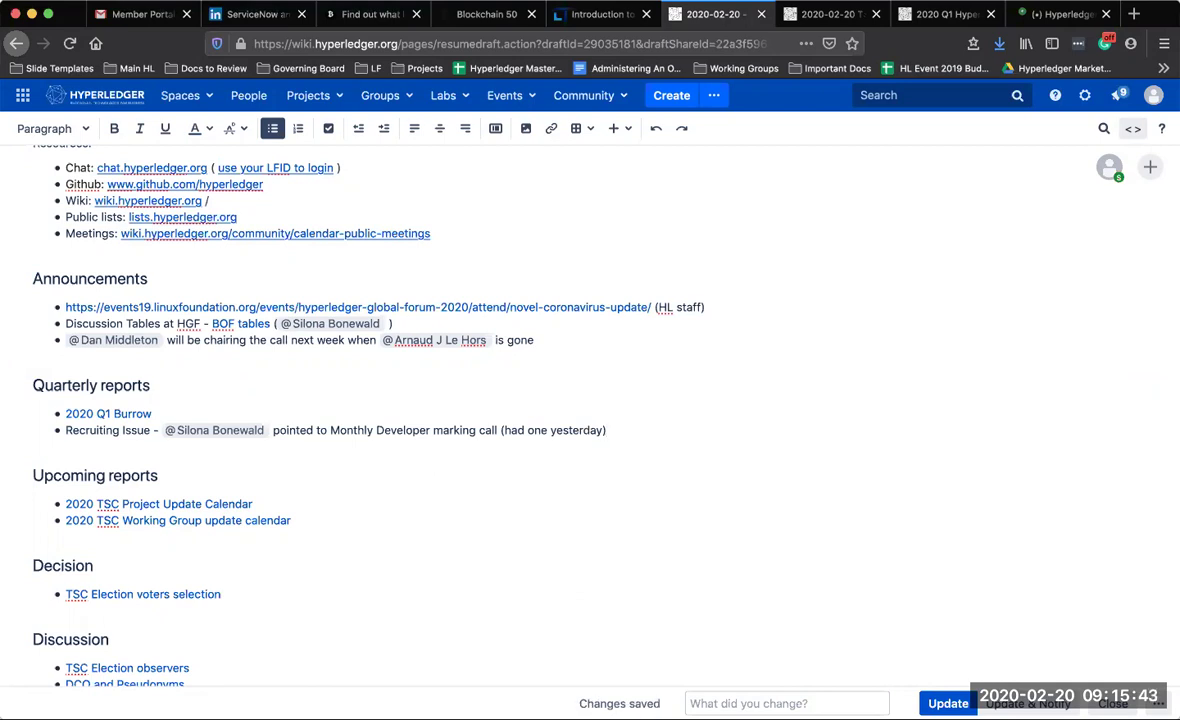
{"action": "type", "text": " @j"}
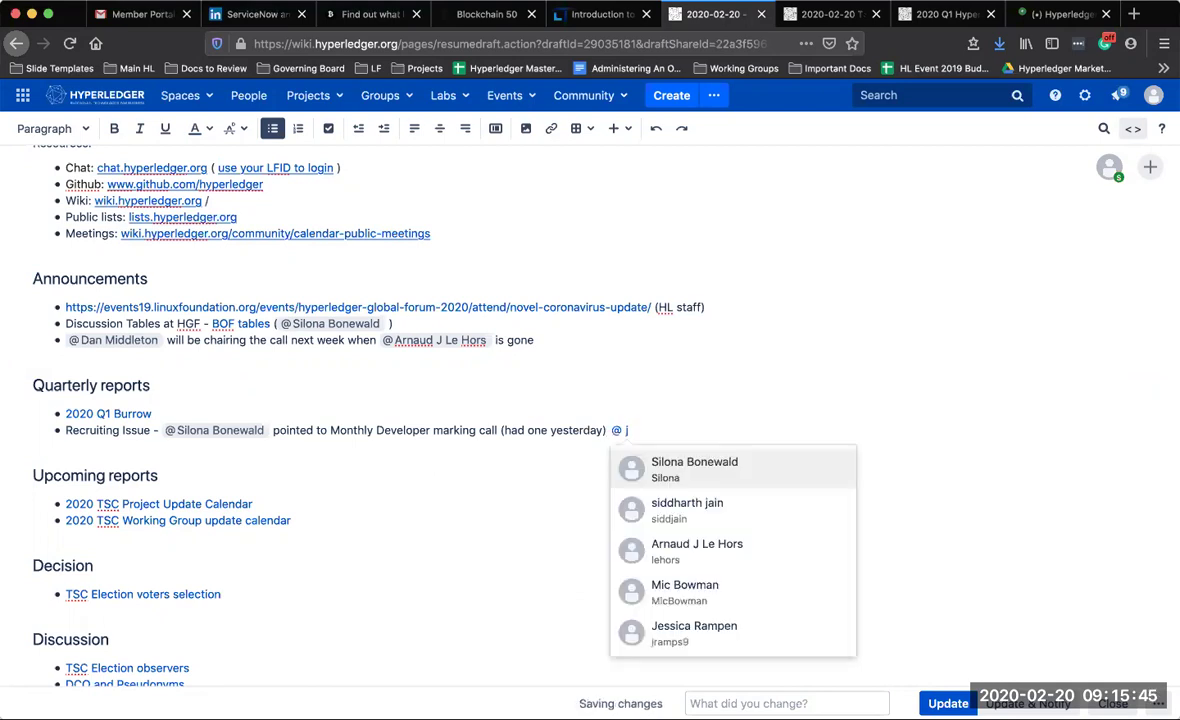
{"action": "key", "text": "Return"}
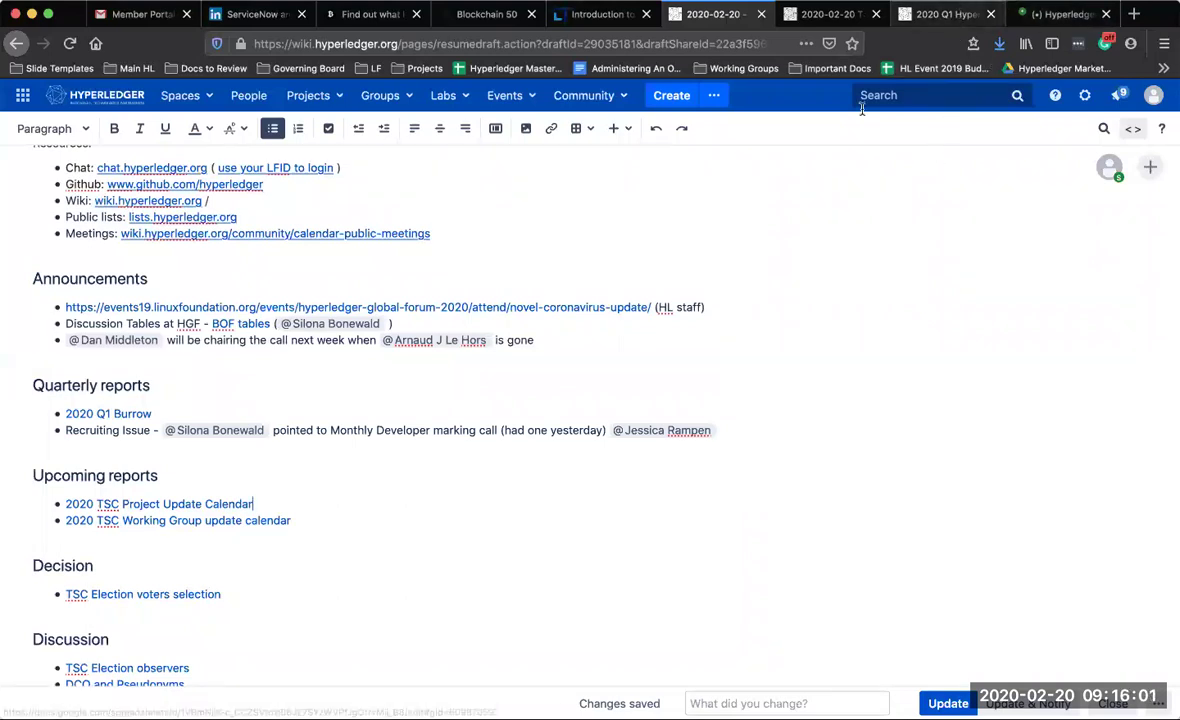
{"action": "left_click", "coordinate": [274, 521]}
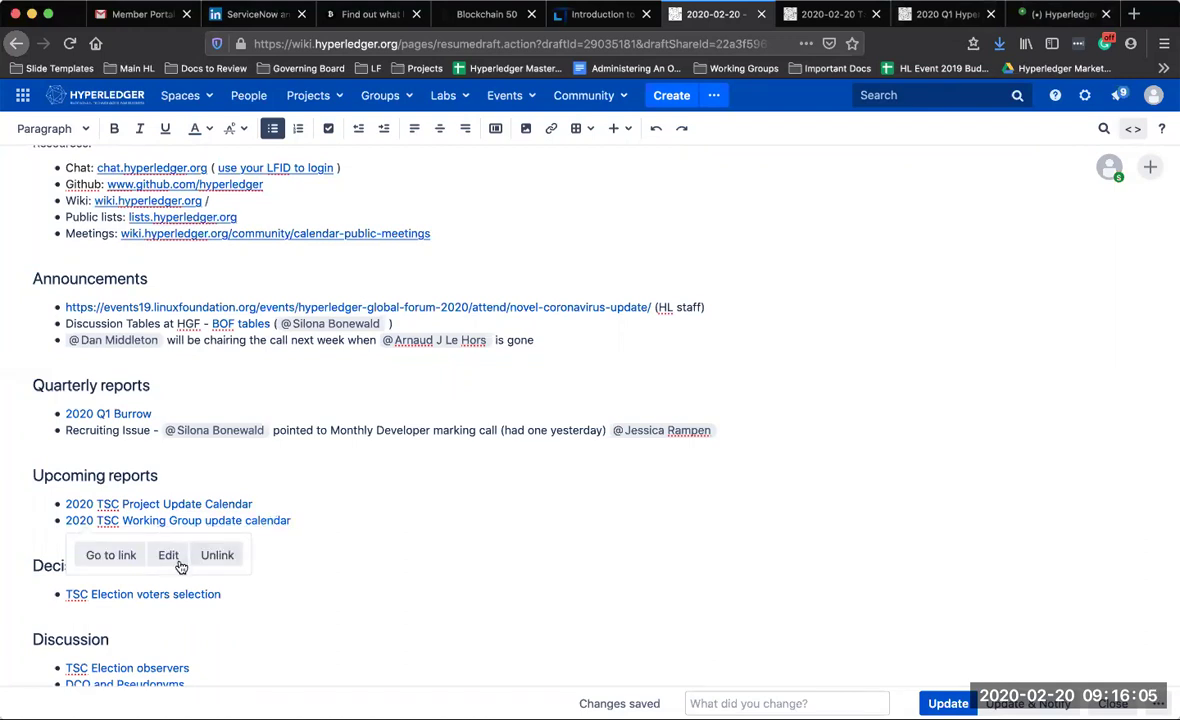
Check the Working Group update calendar page, then @-mention a colleague after its link
{"action": "left_click", "coordinate": [112, 556]}
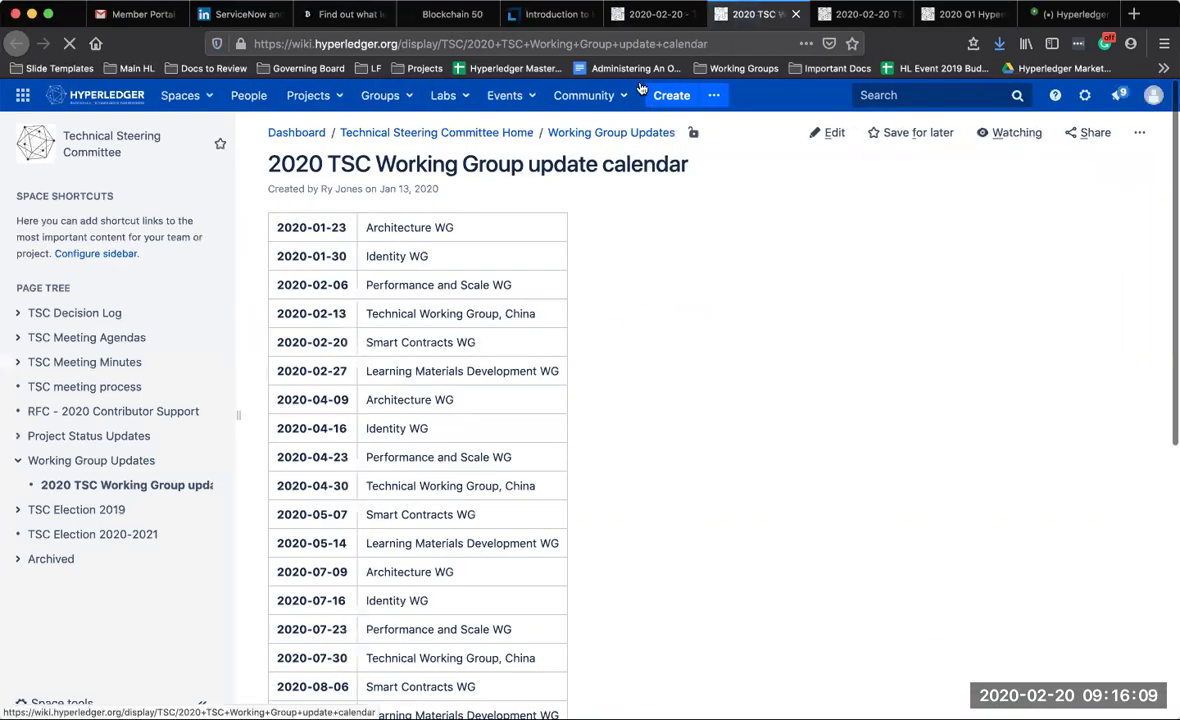
{"action": "left_click", "coordinate": [650, 14]}
{"action": "left_click", "coordinate": [329, 523]}
{"action": "type", "text": "@R"}
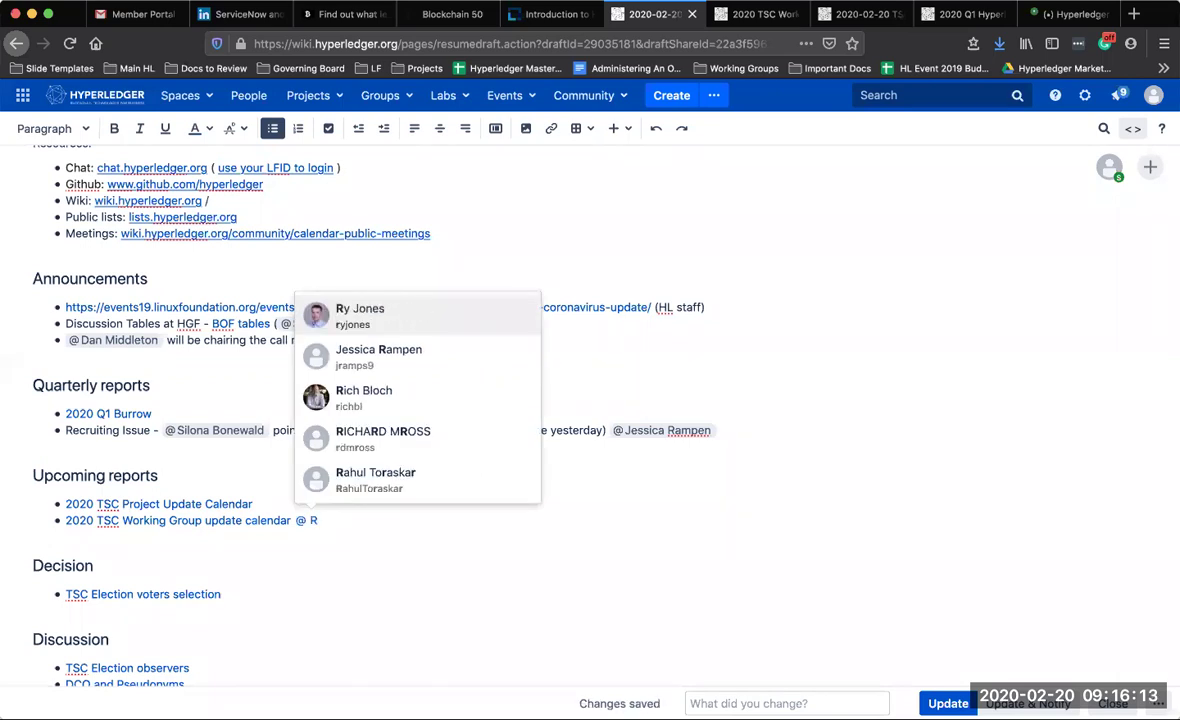
{"action": "key", "text": "Return"}
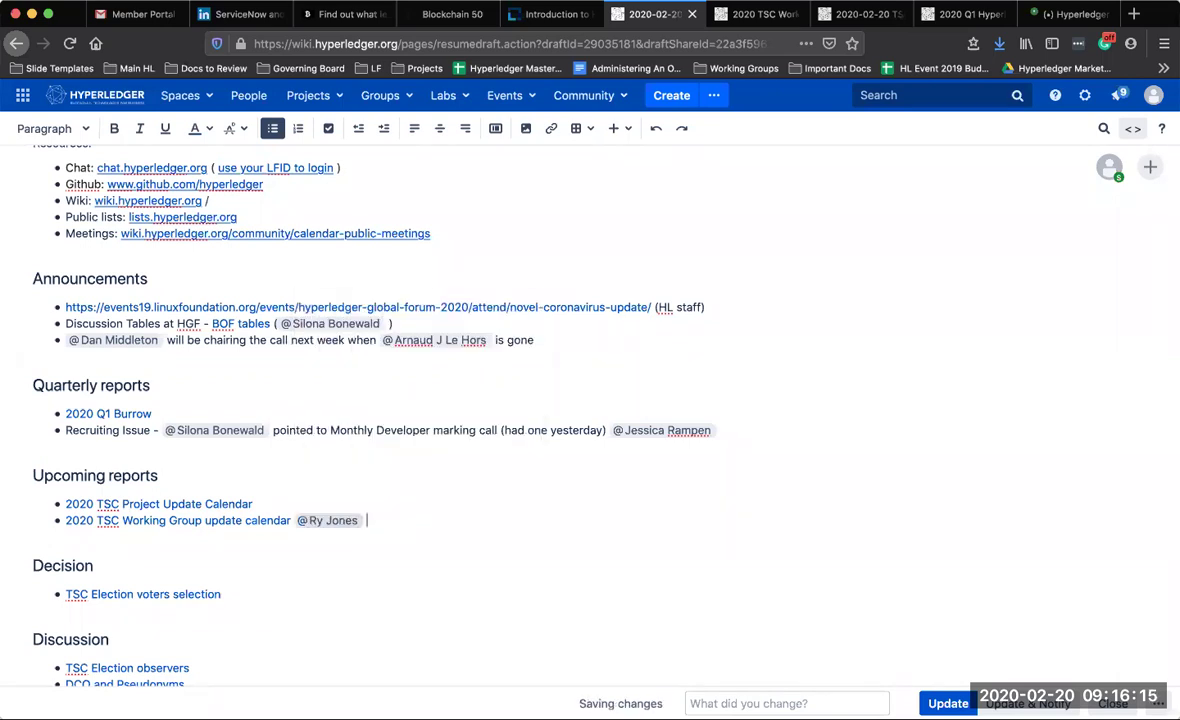
Add '- Needs to be removed and calendar updated', due date 21 Feb 2020, and 'per decision log'
{"action": "left_click", "coordinate": [293, 520]}
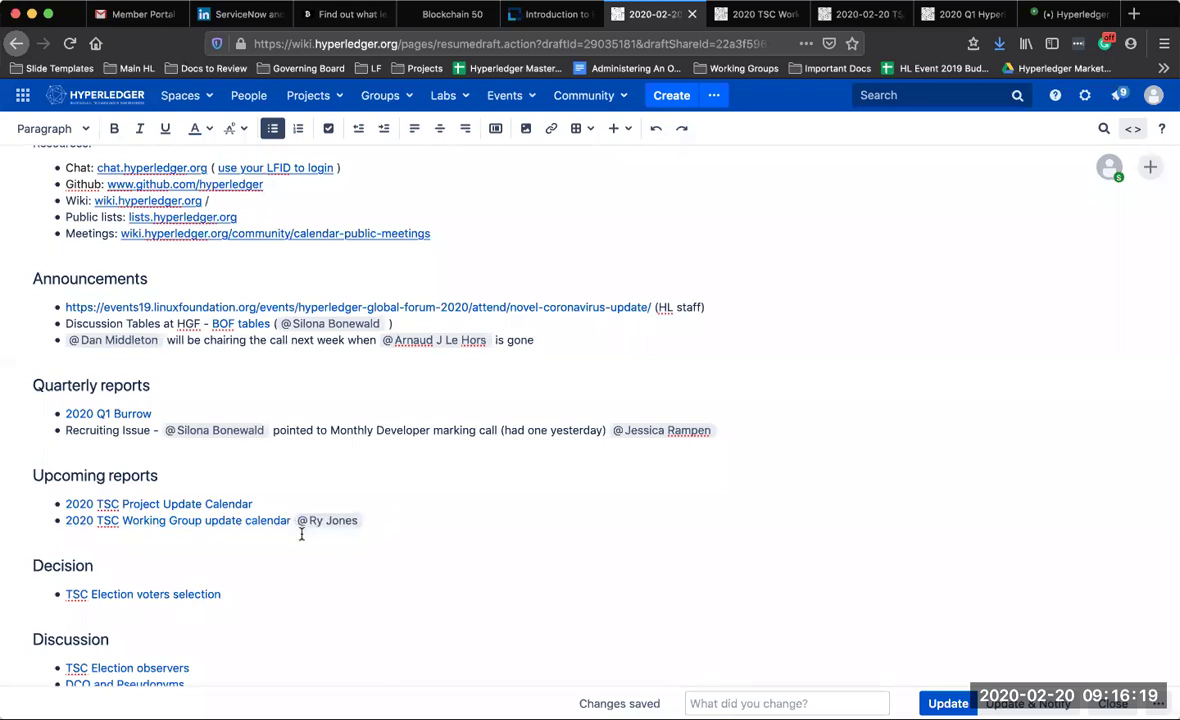
{"action": "type", "text": "- Needs to "}
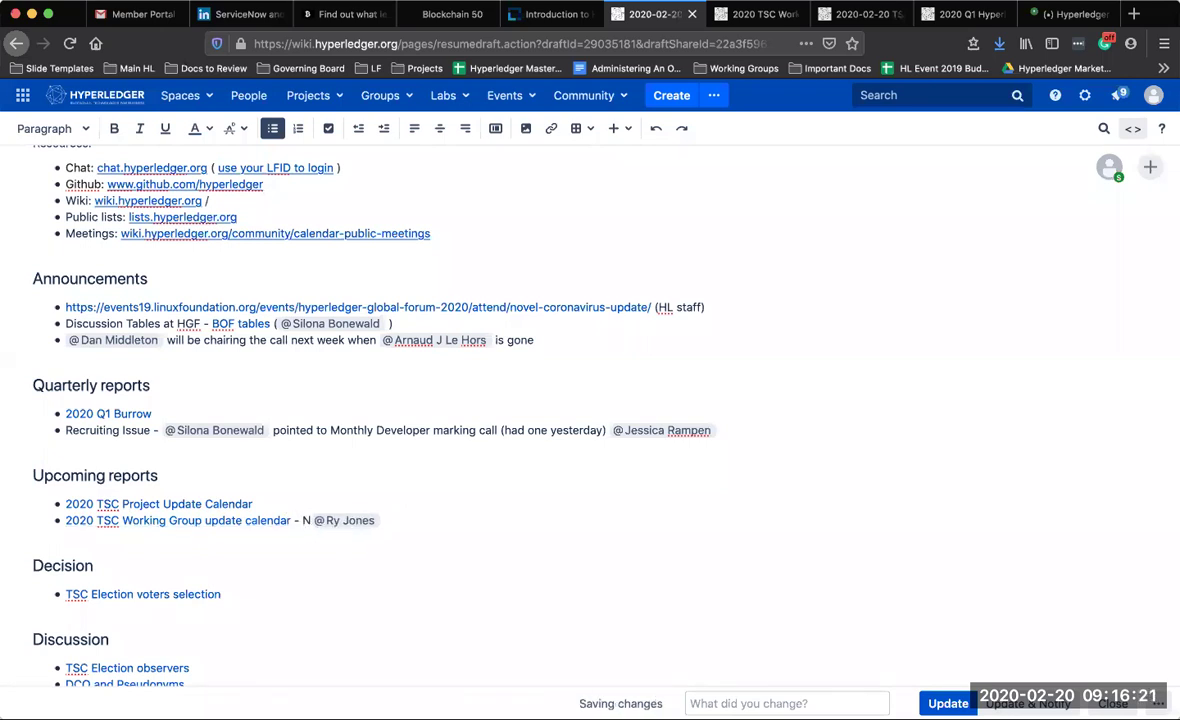
{"action": "type", "text": "be removed"}
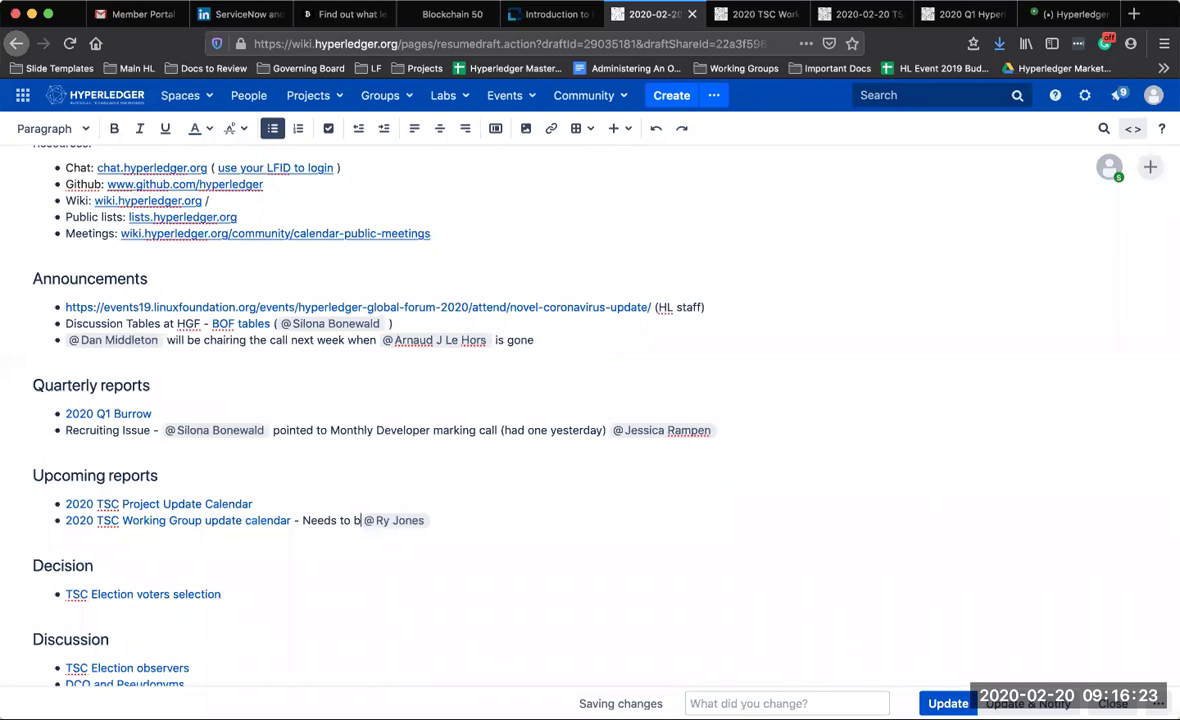
{"action": "type", "text": " and calendar "}
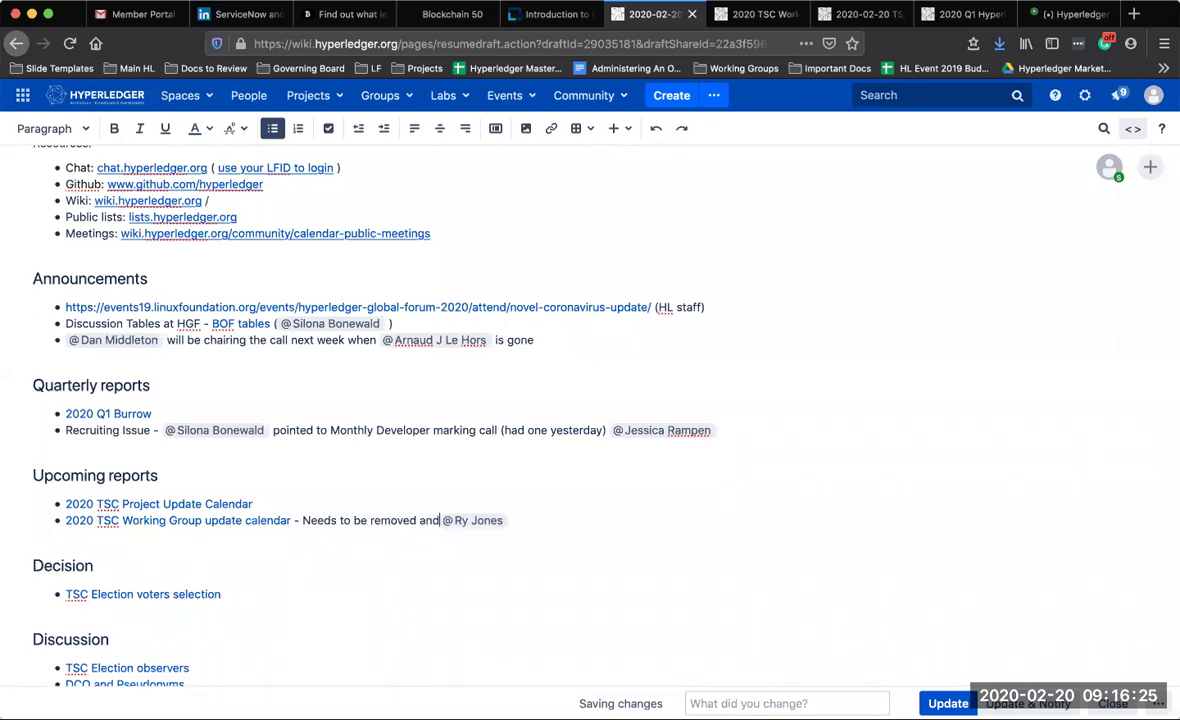
{"action": "type", "text": "updated "}
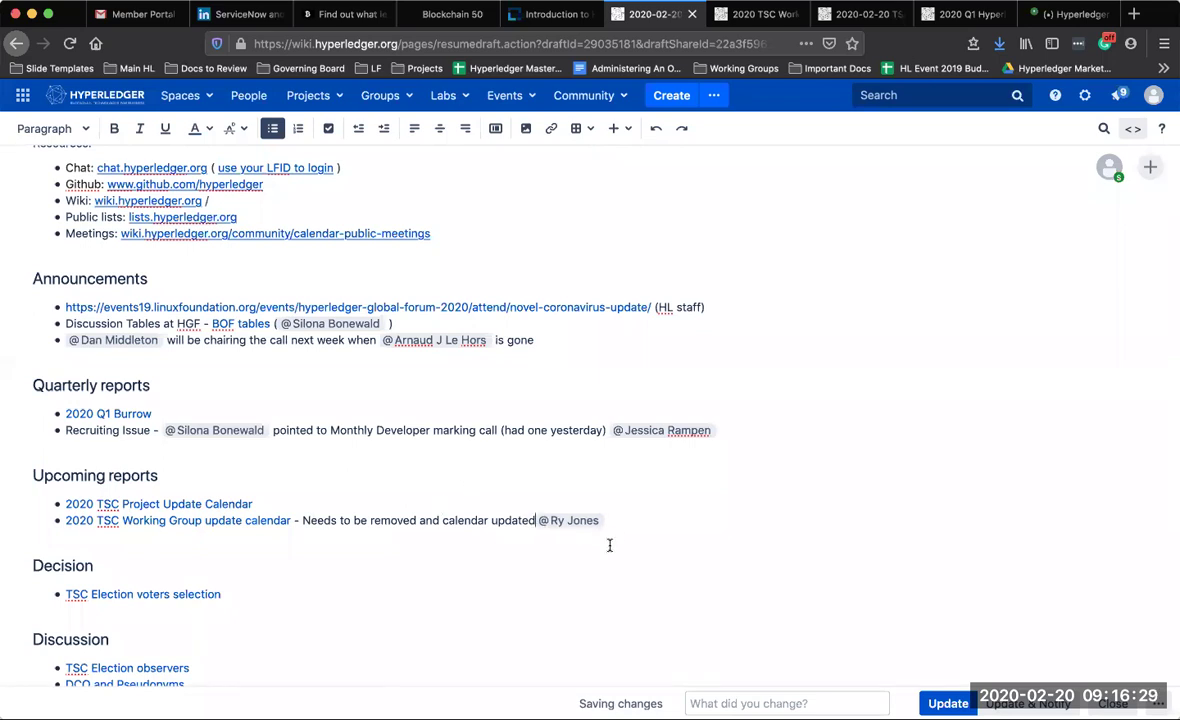
{"action": "type", "text": "//"}
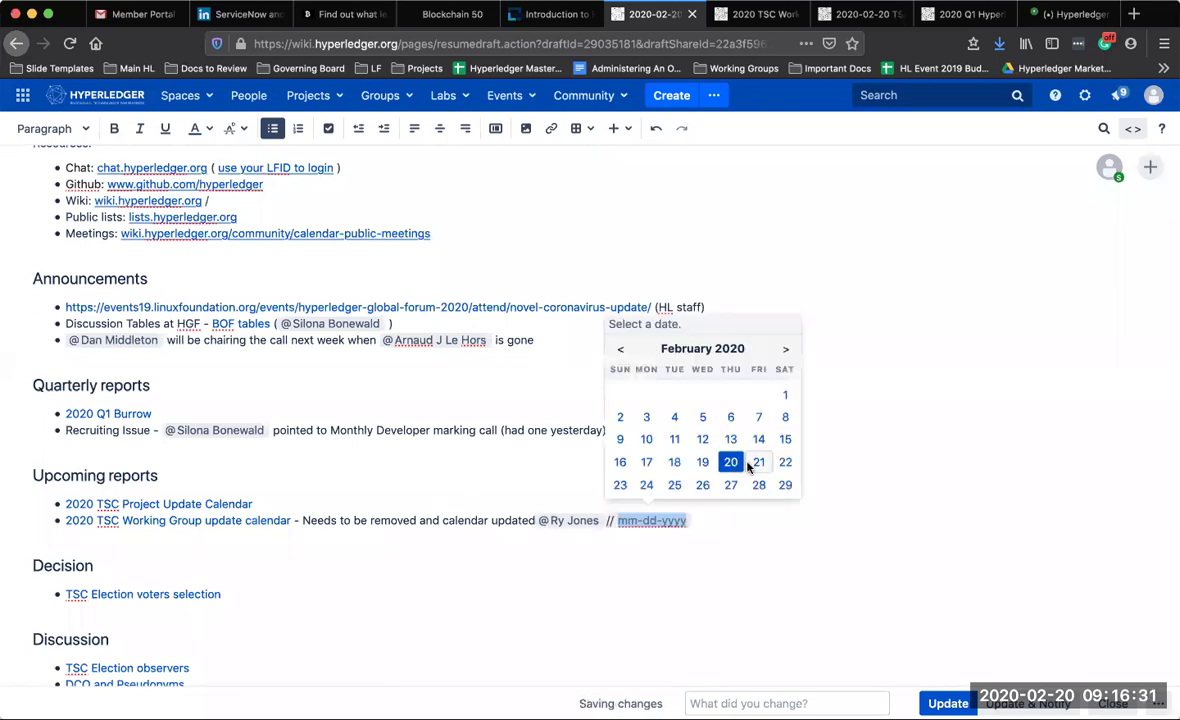
{"action": "left_click", "coordinate": [758, 465]}
{"action": "left_click", "coordinate": [590, 574]}
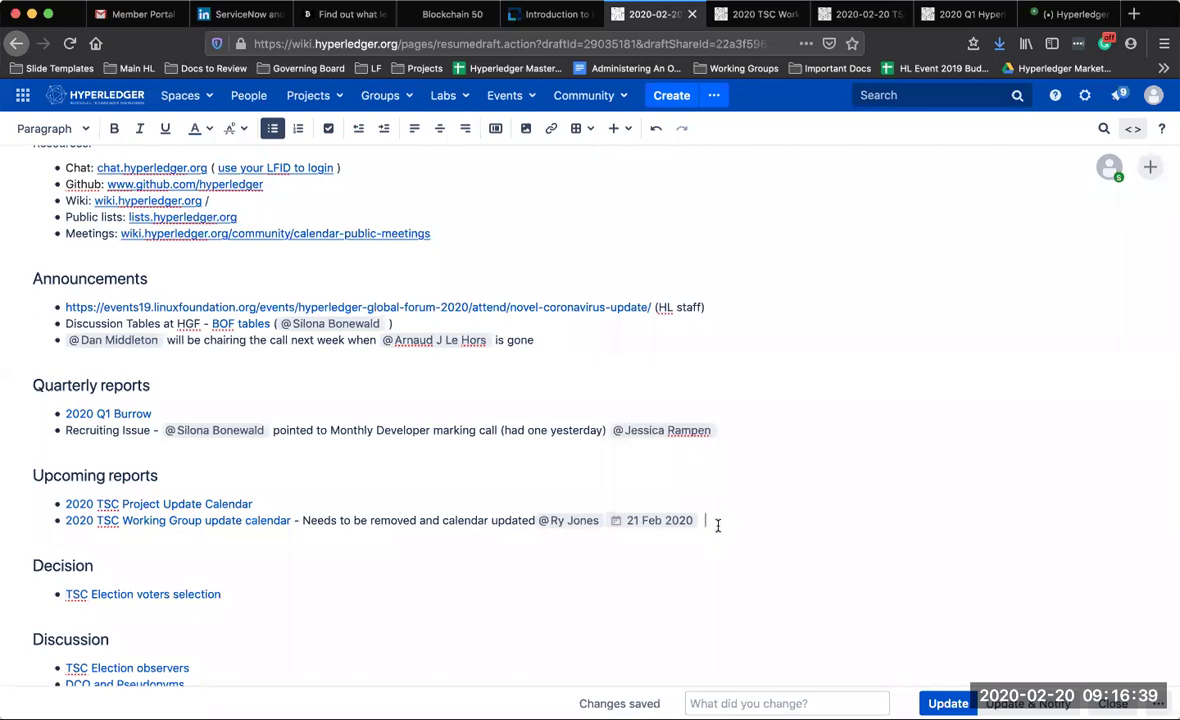
{"action": "type", "text": "per decision log"}
{"action": "scroll", "coordinate": [518, 497], "scroll_direction": "down", "scroll_amount": 2}
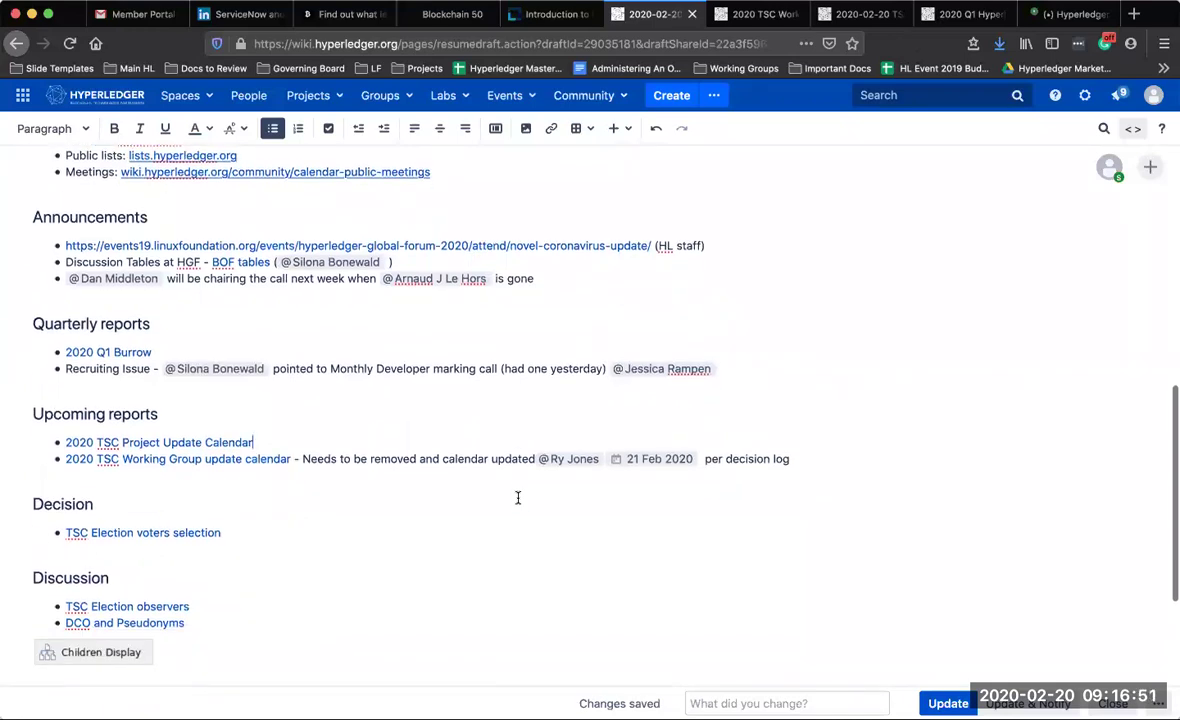
{"action": "scroll", "coordinate": [518, 497], "scroll_direction": "down", "scroll_amount": 3}
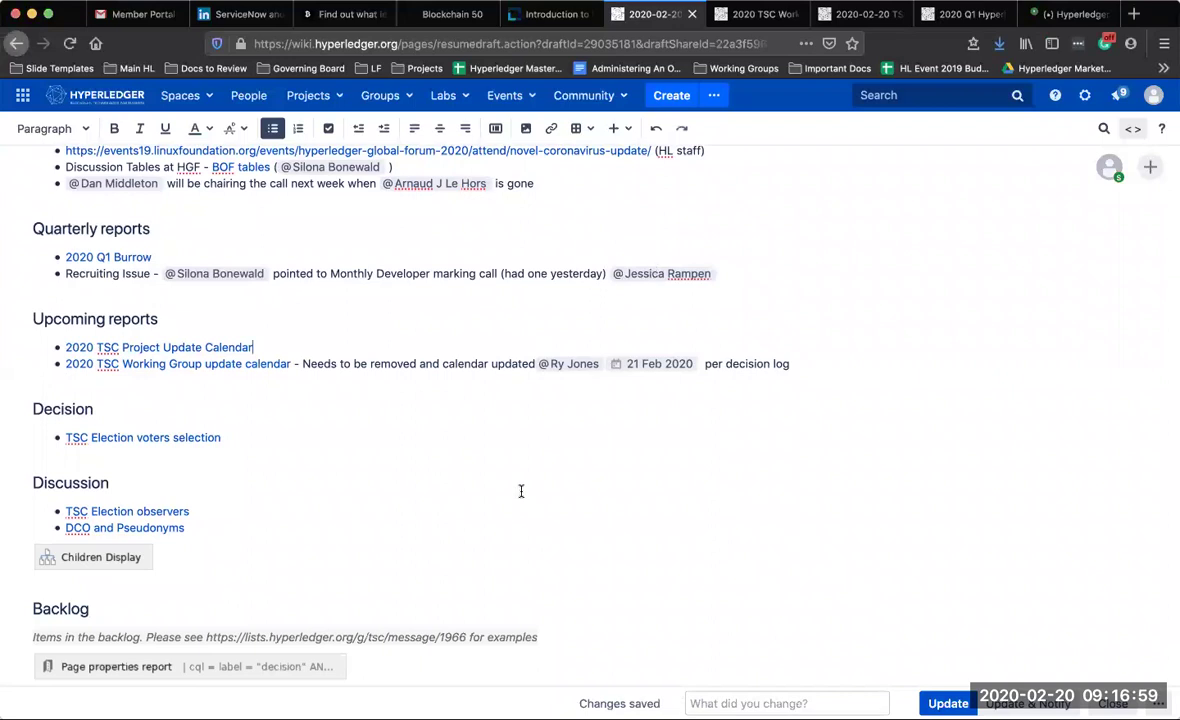
{"action": "left_click", "coordinate": [286, 436]}
{"action": "left_click", "coordinate": [195, 438]}
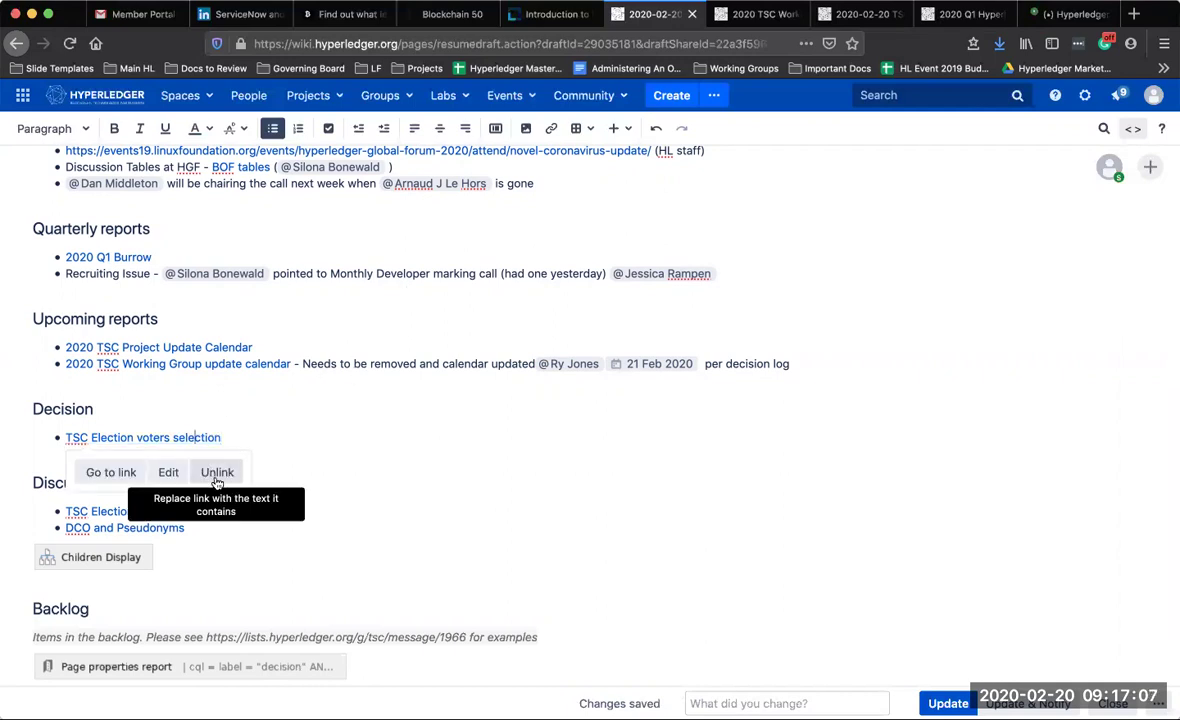
{"action": "left_click", "coordinate": [112, 472]}
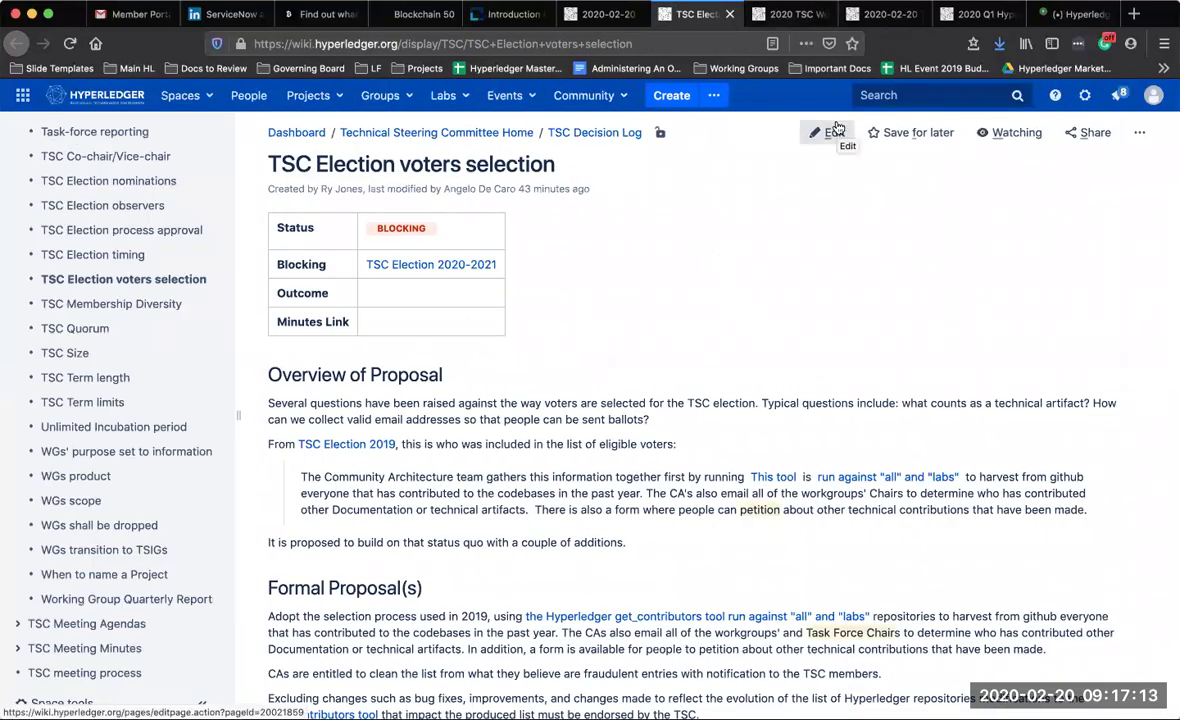
{"action": "scroll", "coordinate": [717, 480], "scroll_direction": "down", "scroll_amount": 5}
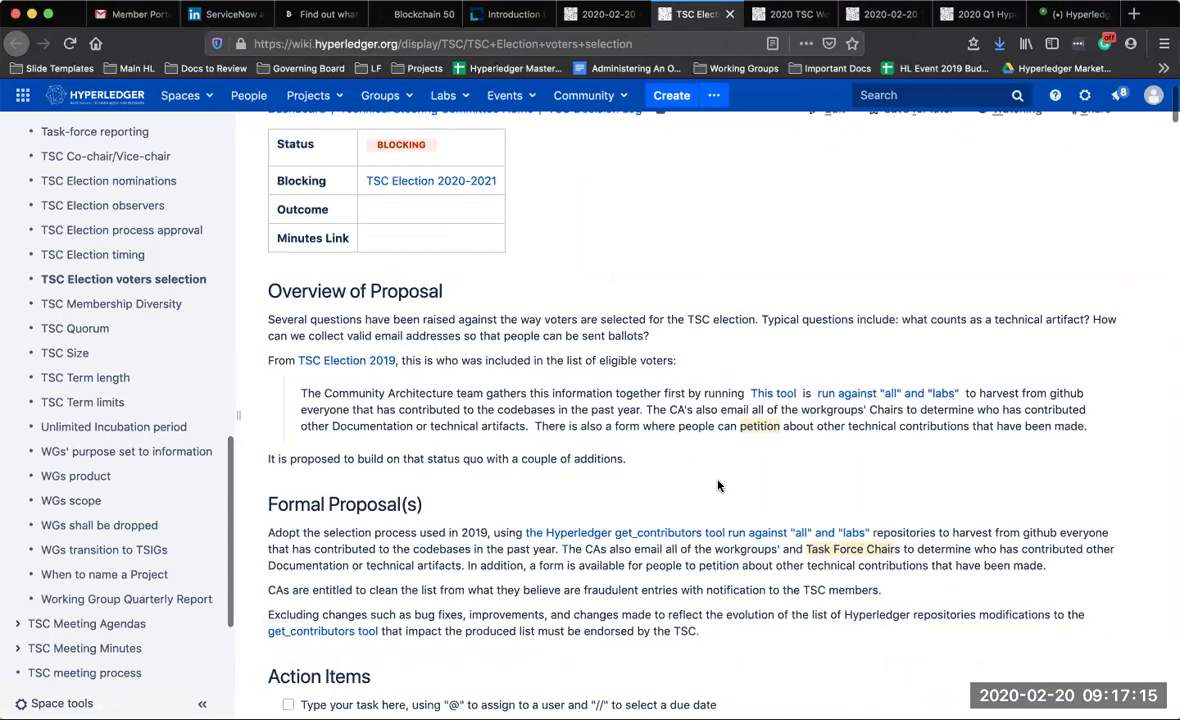
{"action": "scroll", "coordinate": [717, 486], "scroll_direction": "down", "scroll_amount": 10}
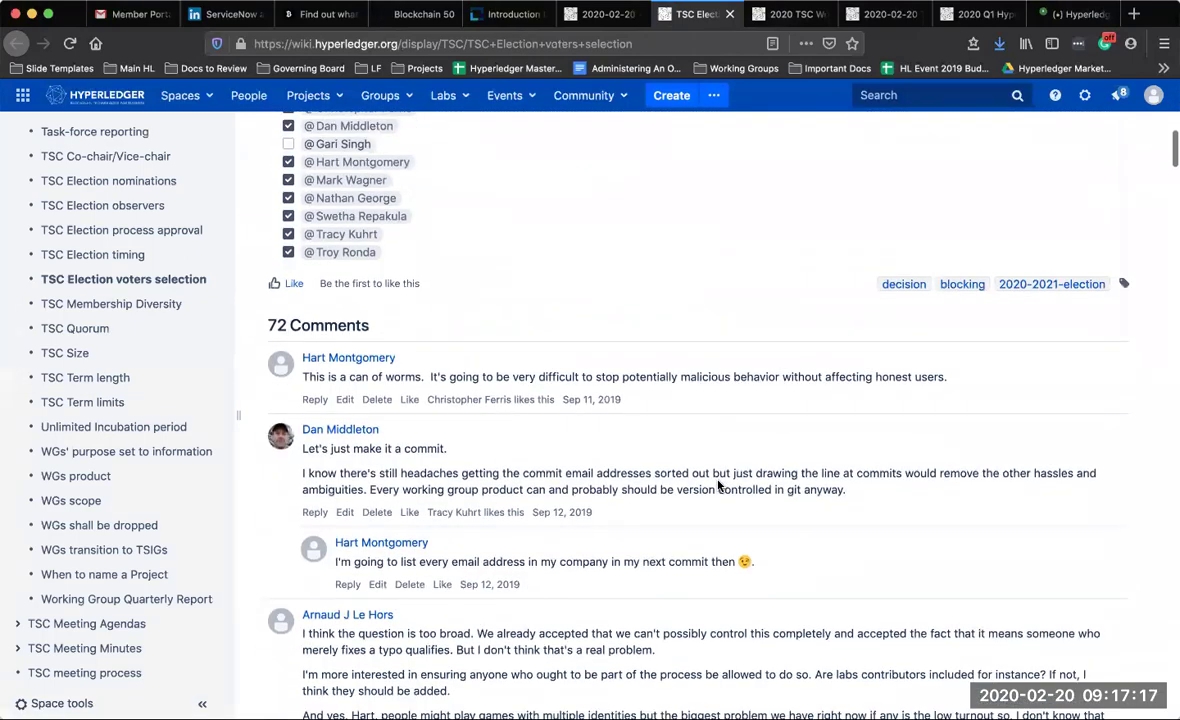
{"action": "scroll", "coordinate": [717, 486], "scroll_direction": "down", "scroll_amount": 6}
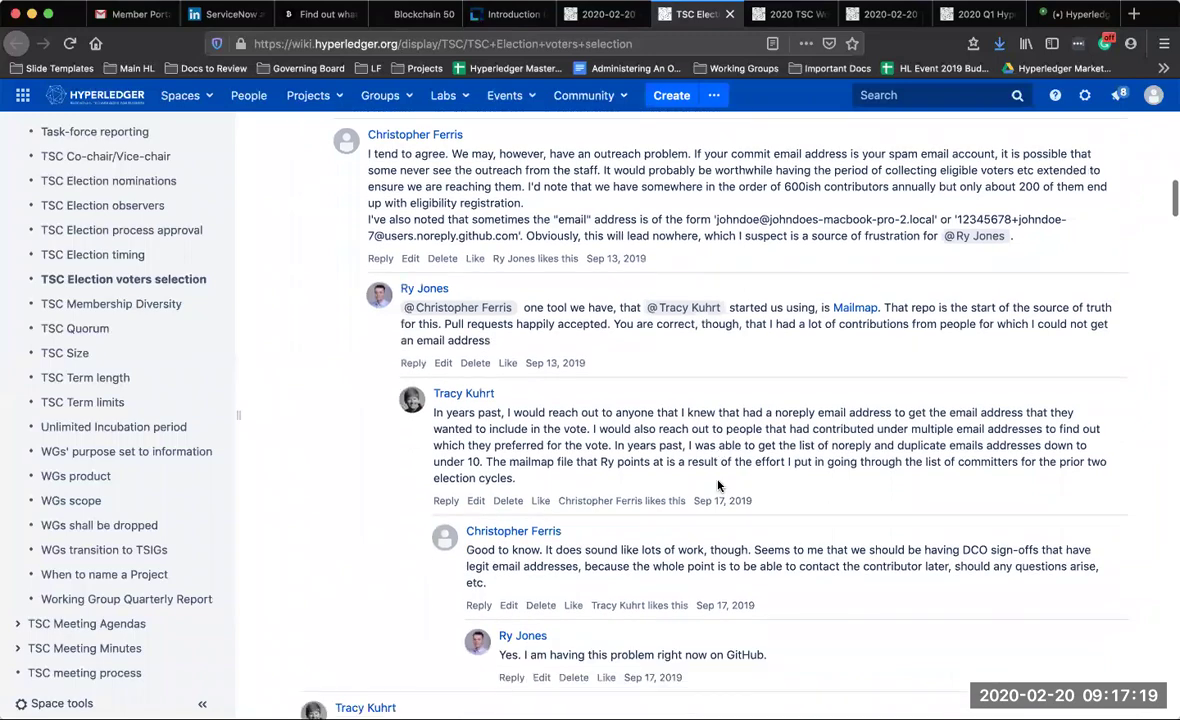
{"action": "scroll", "coordinate": [717, 486], "scroll_direction": "down", "scroll_amount": 7}
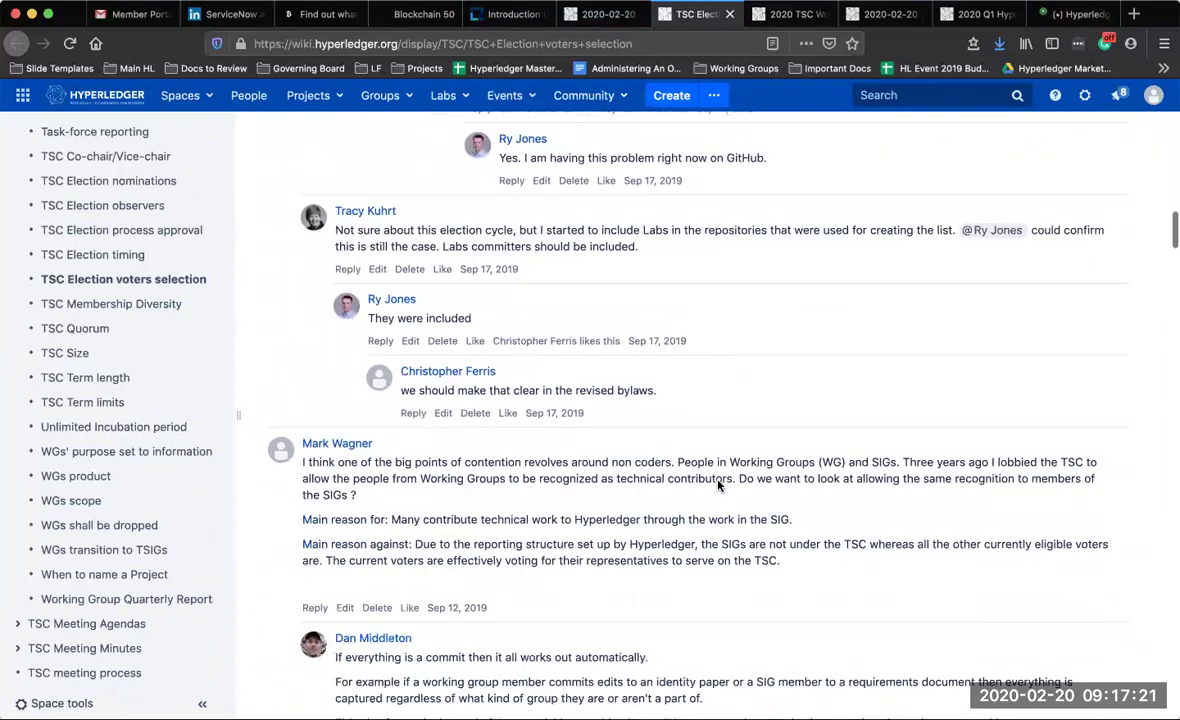
{"action": "scroll", "coordinate": [717, 486], "scroll_direction": "down", "scroll_amount": 10}
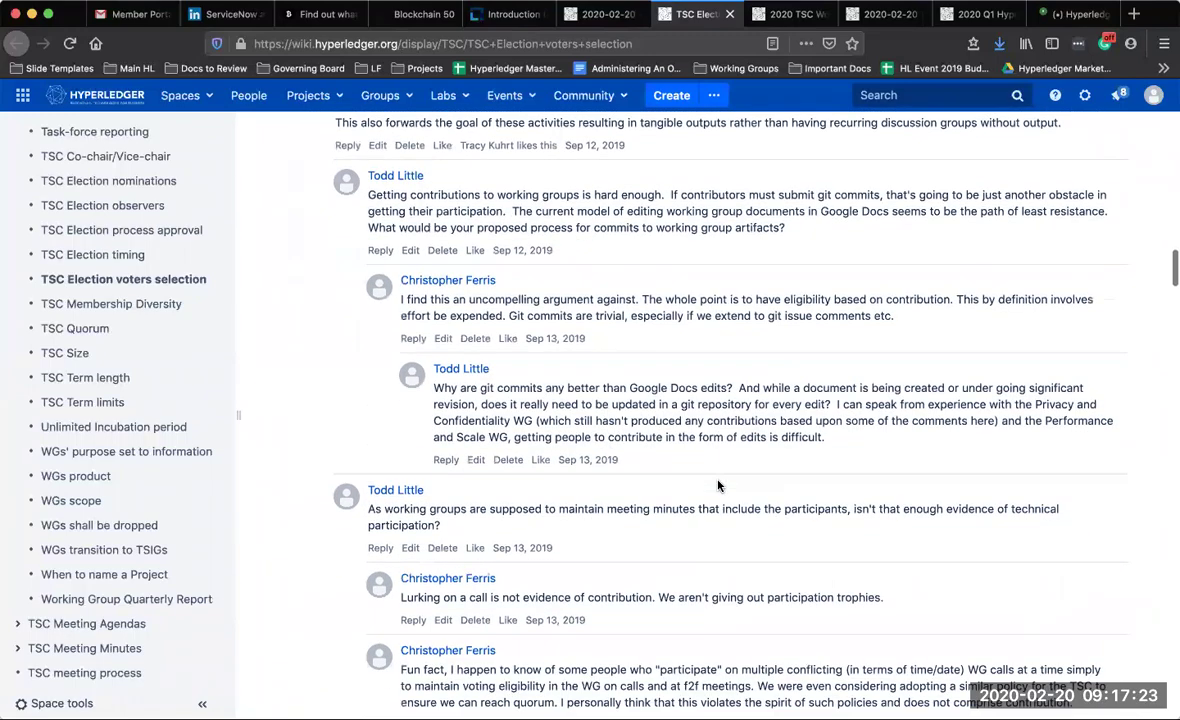
{"action": "scroll", "coordinate": [717, 486], "scroll_direction": "down", "scroll_amount": 6}
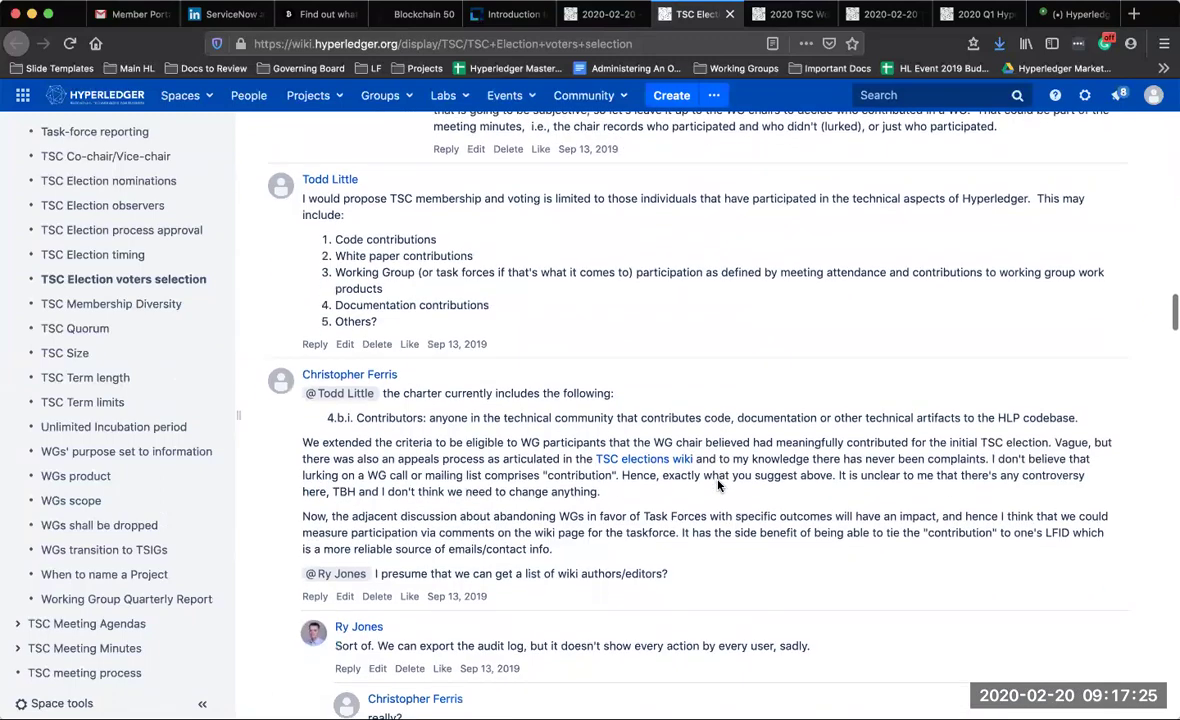
{"action": "scroll", "coordinate": [717, 486], "scroll_direction": "down", "scroll_amount": 8}
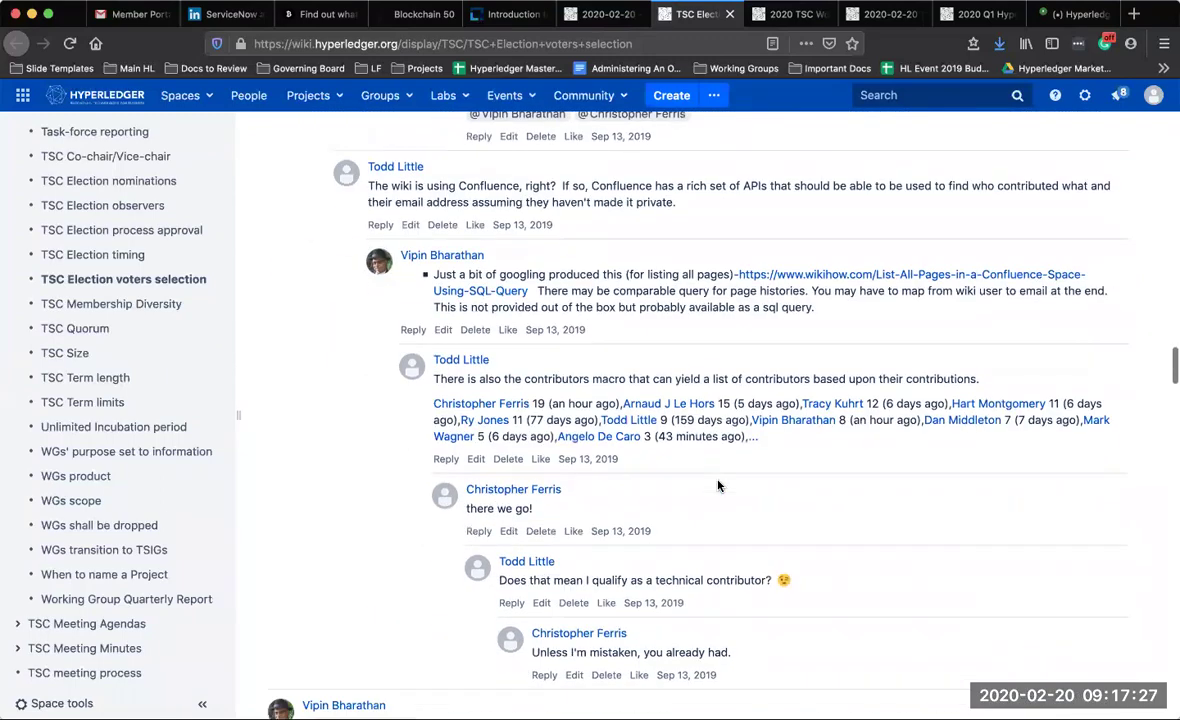
{"action": "scroll", "coordinate": [717, 486], "scroll_direction": "down", "scroll_amount": 5}
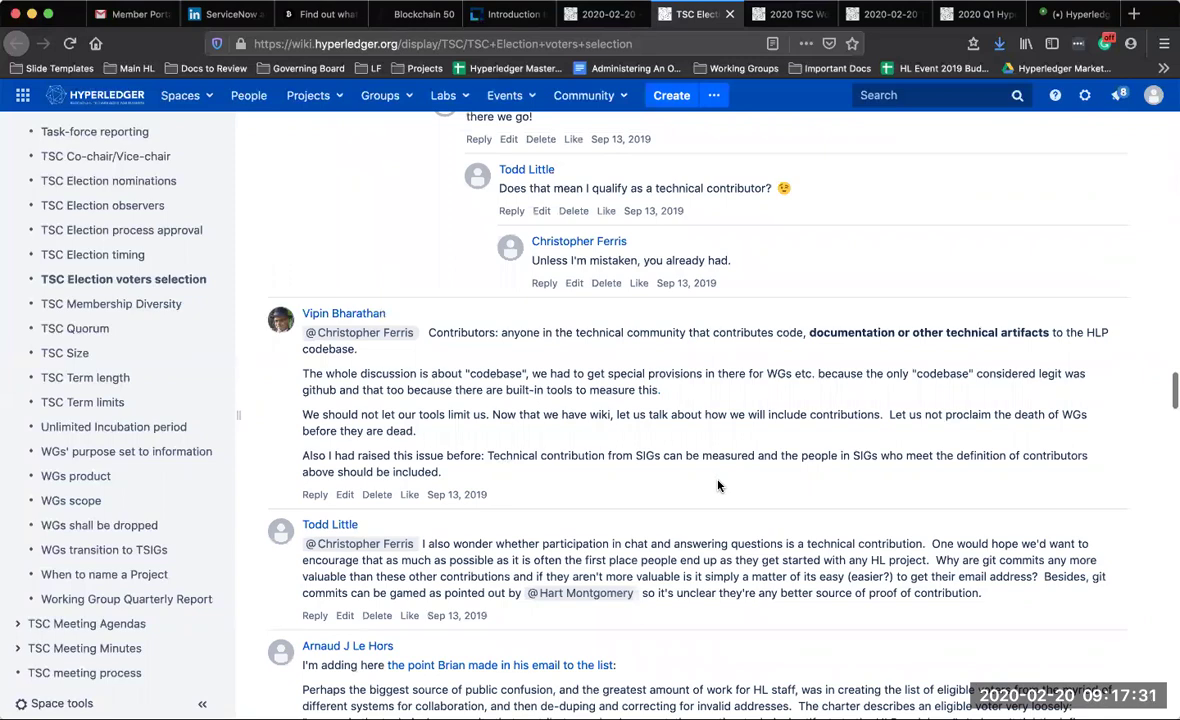
{"action": "scroll", "coordinate": [717, 486], "scroll_direction": "down", "scroll_amount": 2}
{"action": "scroll", "coordinate": [717, 486], "scroll_direction": "down", "scroll_amount": 4}
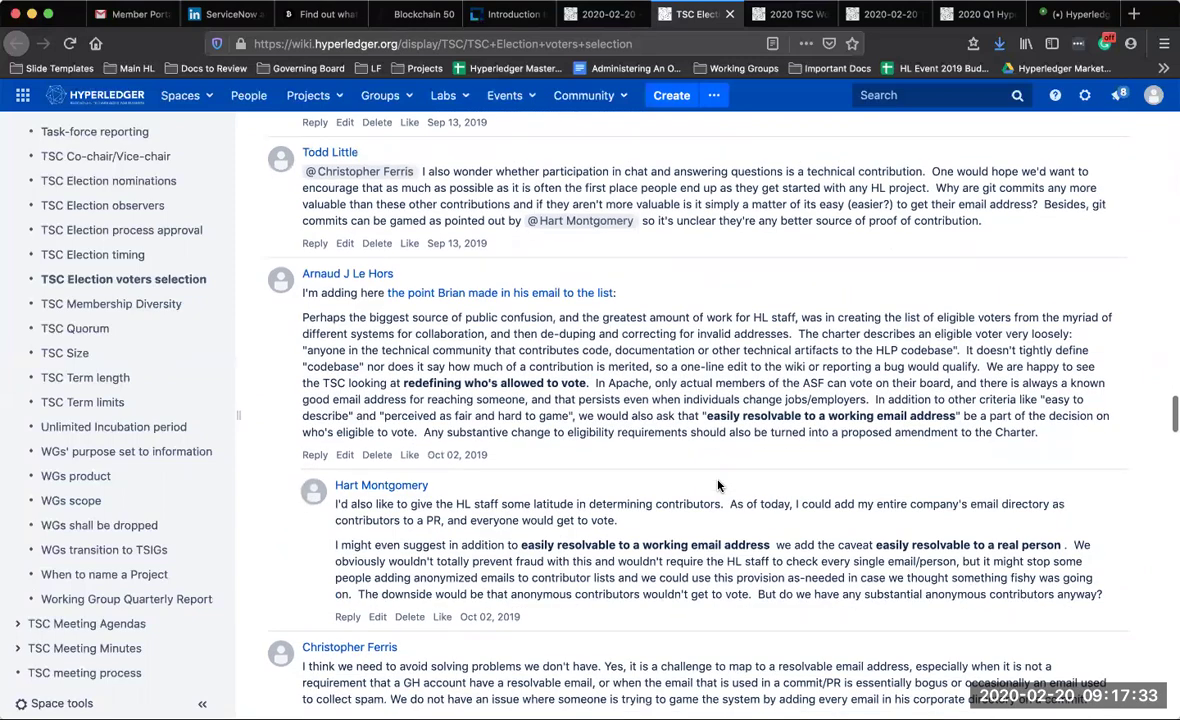
{"action": "scroll", "coordinate": [717, 486], "scroll_direction": "down", "scroll_amount": 1}
{"action": "scroll", "coordinate": [717, 486], "scroll_direction": "down", "scroll_amount": 3}
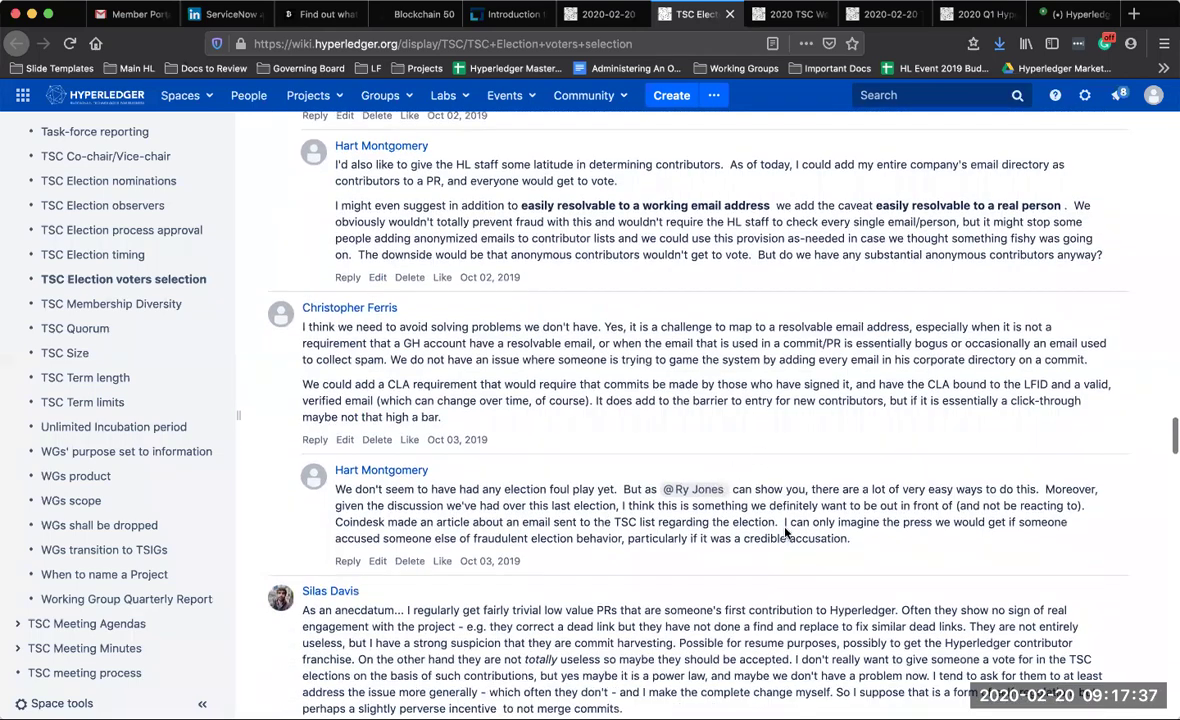
{"action": "scroll", "coordinate": [785, 530], "scroll_direction": "down", "scroll_amount": 5}
{"action": "scroll", "coordinate": [785, 533], "scroll_direction": "down", "scroll_amount": 8}
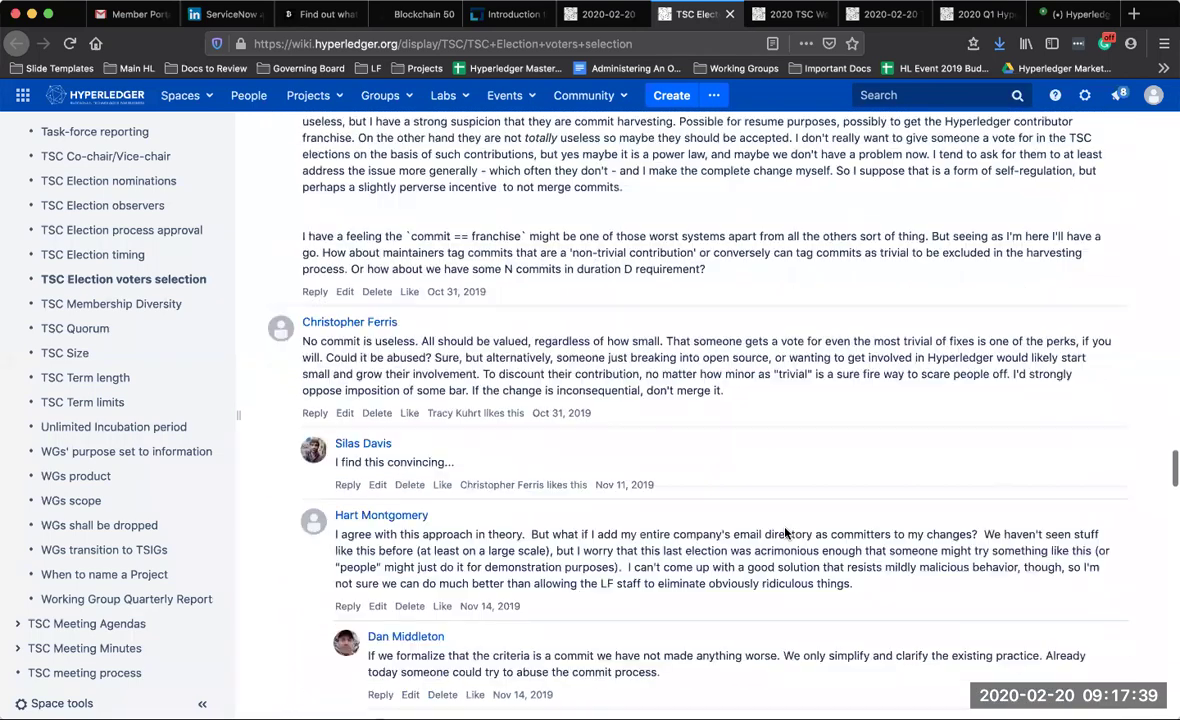
{"action": "scroll", "coordinate": [785, 533], "scroll_direction": "down", "scroll_amount": 4}
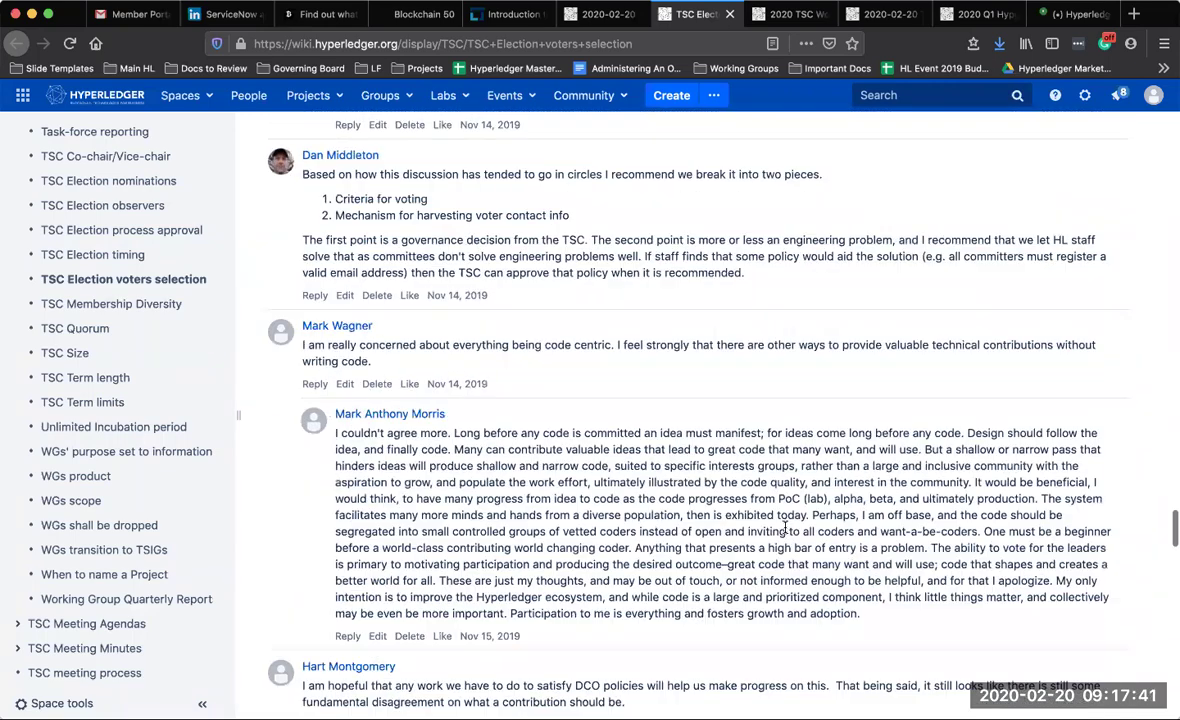
{"action": "scroll", "coordinate": [785, 532], "scroll_direction": "down", "scroll_amount": 6}
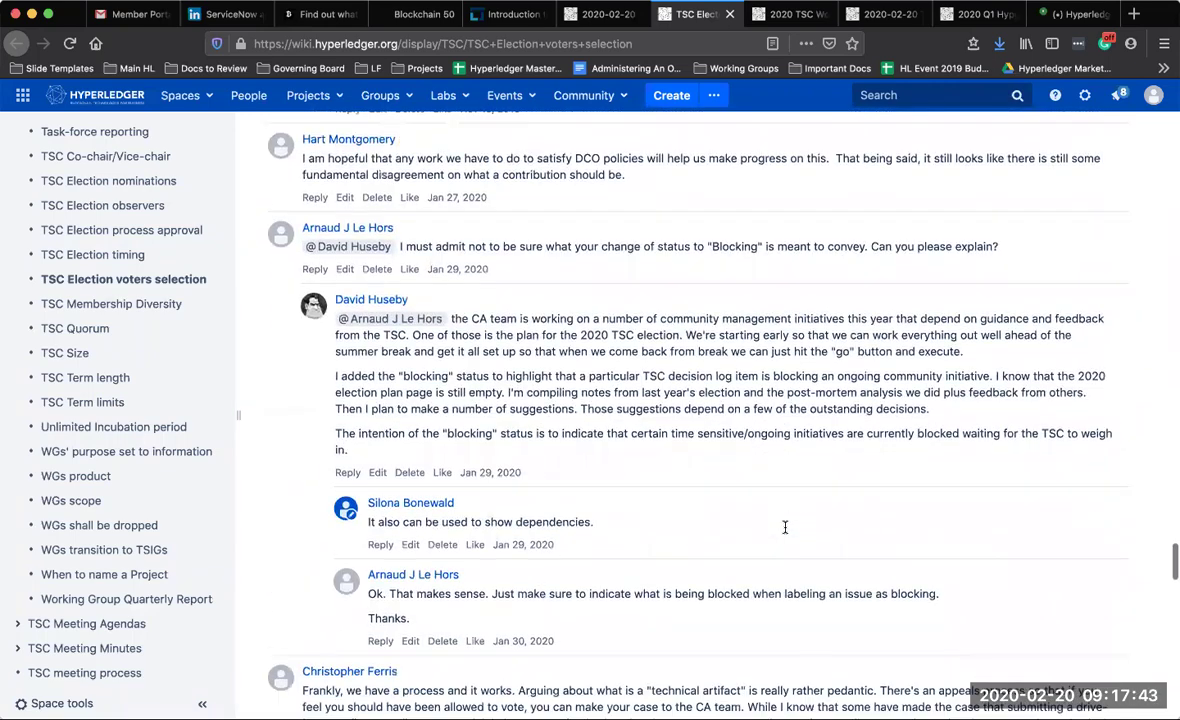
{"action": "scroll", "coordinate": [785, 532], "scroll_direction": "down", "scroll_amount": 5}
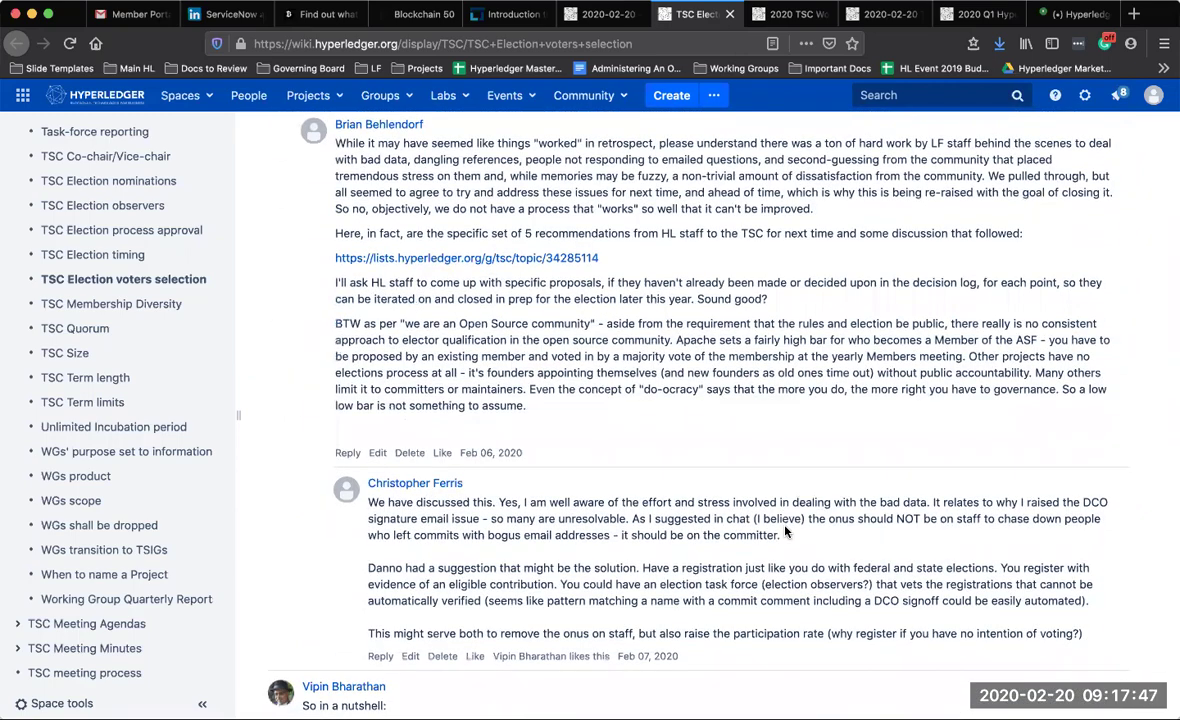
{"action": "scroll", "coordinate": [787, 526], "scroll_direction": "down", "scroll_amount": 3}
{"action": "scroll", "coordinate": [790, 523], "scroll_direction": "down", "scroll_amount": 3}
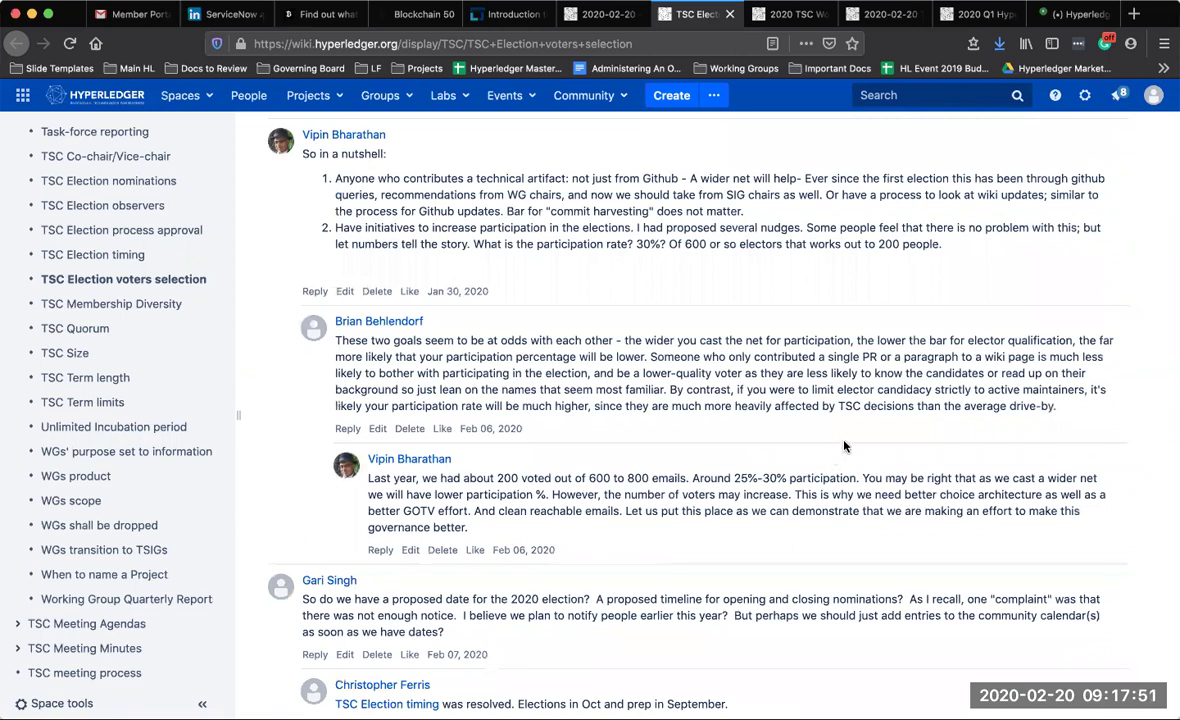
{"action": "scroll", "coordinate": [844, 446], "scroll_direction": "down", "scroll_amount": 1}
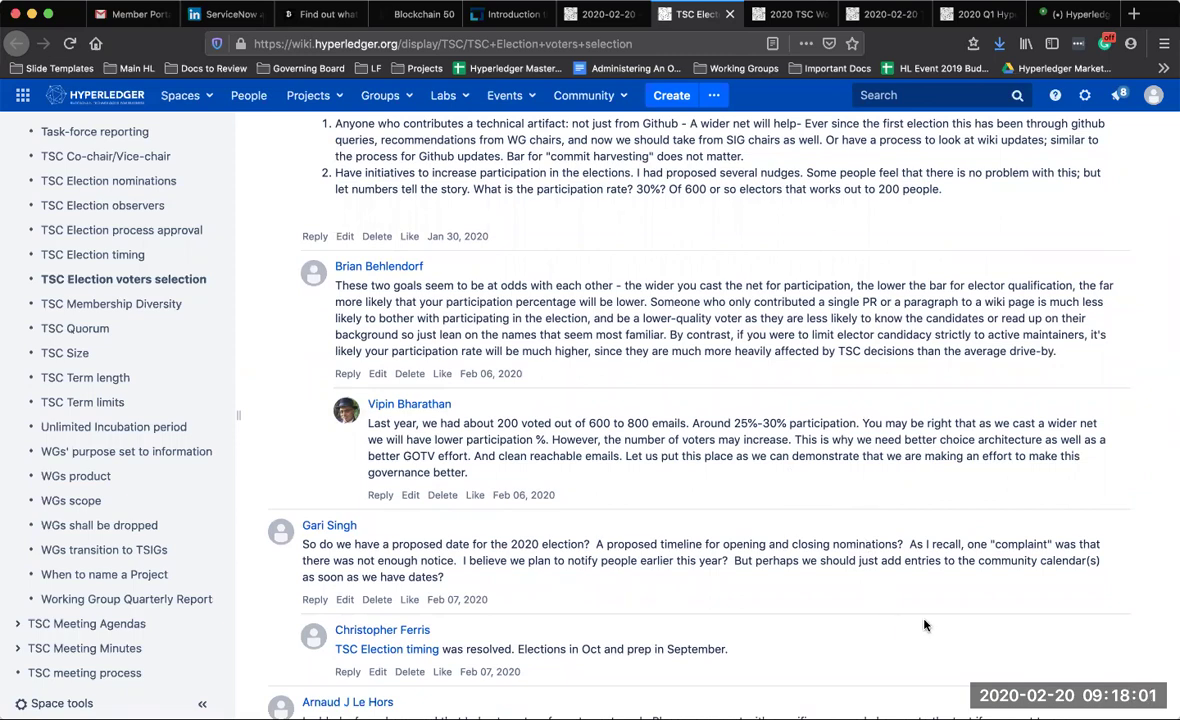
{"action": "scroll", "coordinate": [924, 625], "scroll_direction": "down", "scroll_amount": 10}
{"action": "scroll", "coordinate": [924, 625], "scroll_direction": "down", "scroll_amount": 3}
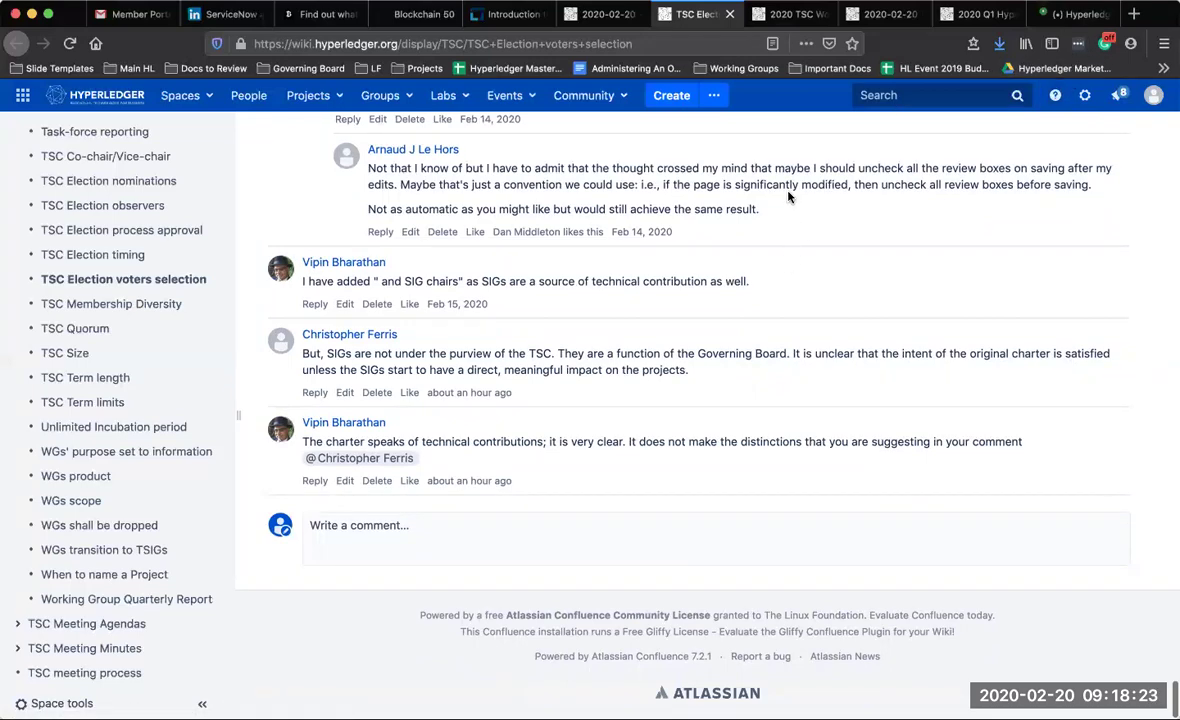
{"action": "scroll", "coordinate": [788, 197], "scroll_direction": "up", "scroll_amount": 20}
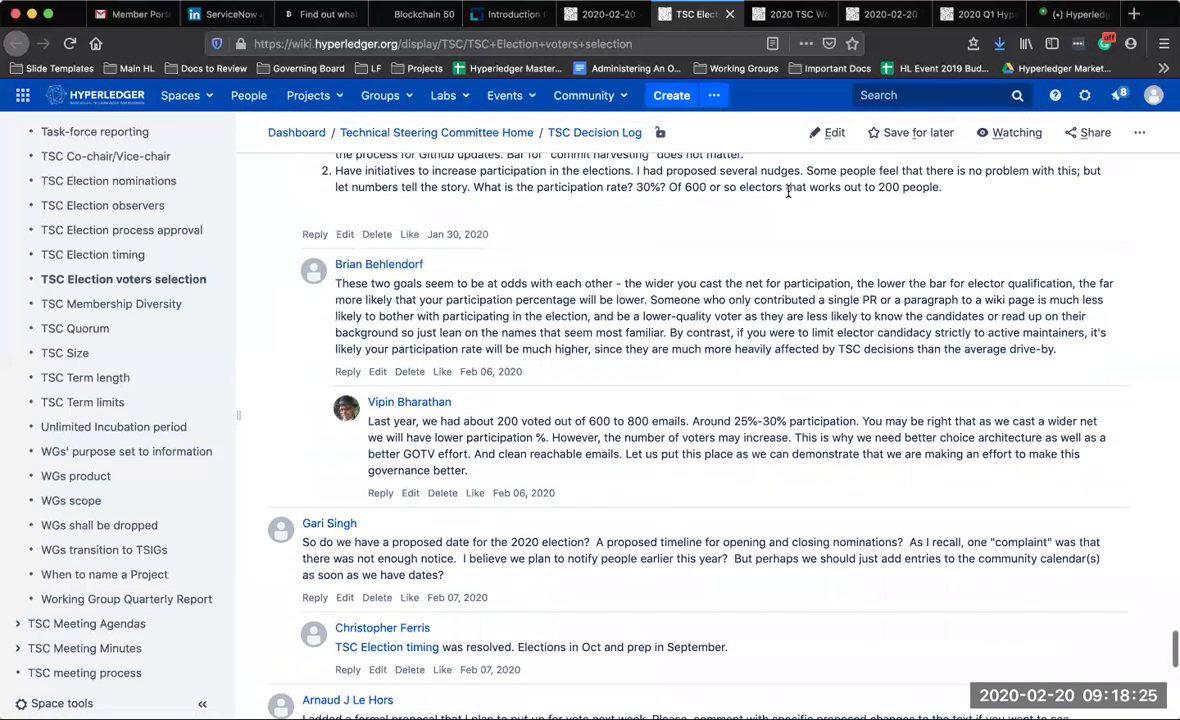
{"action": "scroll", "coordinate": [788, 191], "scroll_direction": "up", "scroll_amount": 20}
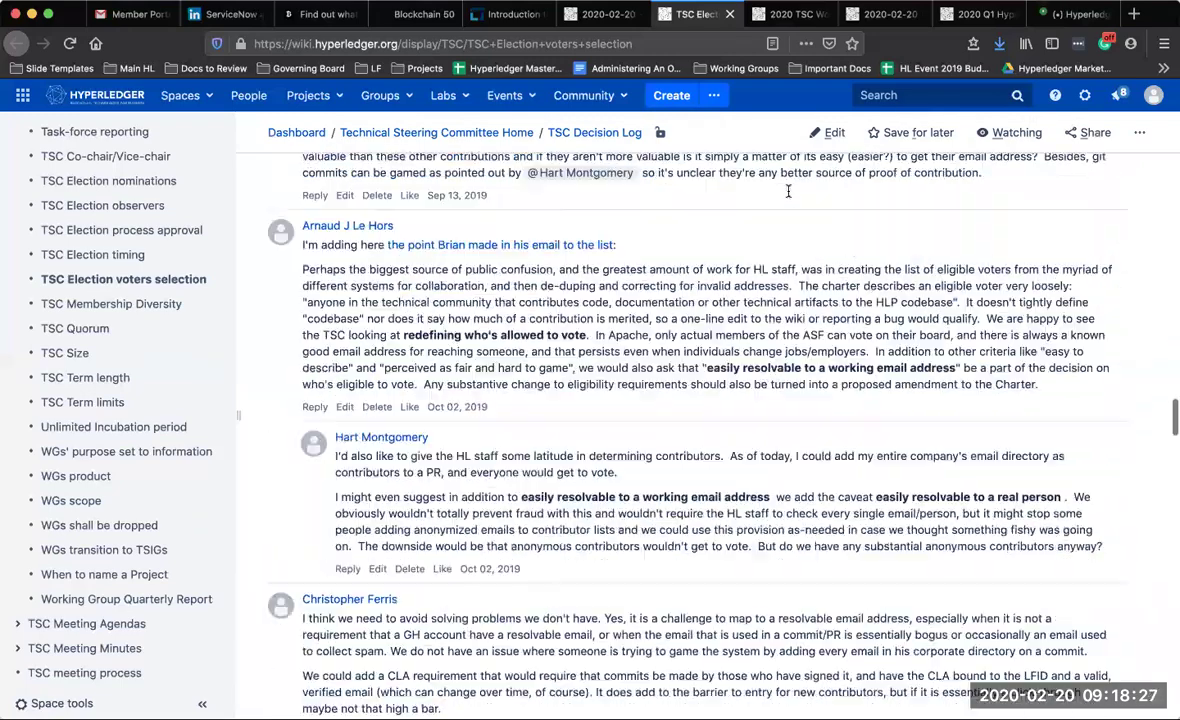
{"action": "scroll", "coordinate": [788, 197], "scroll_direction": "up", "scroll_amount": 20}
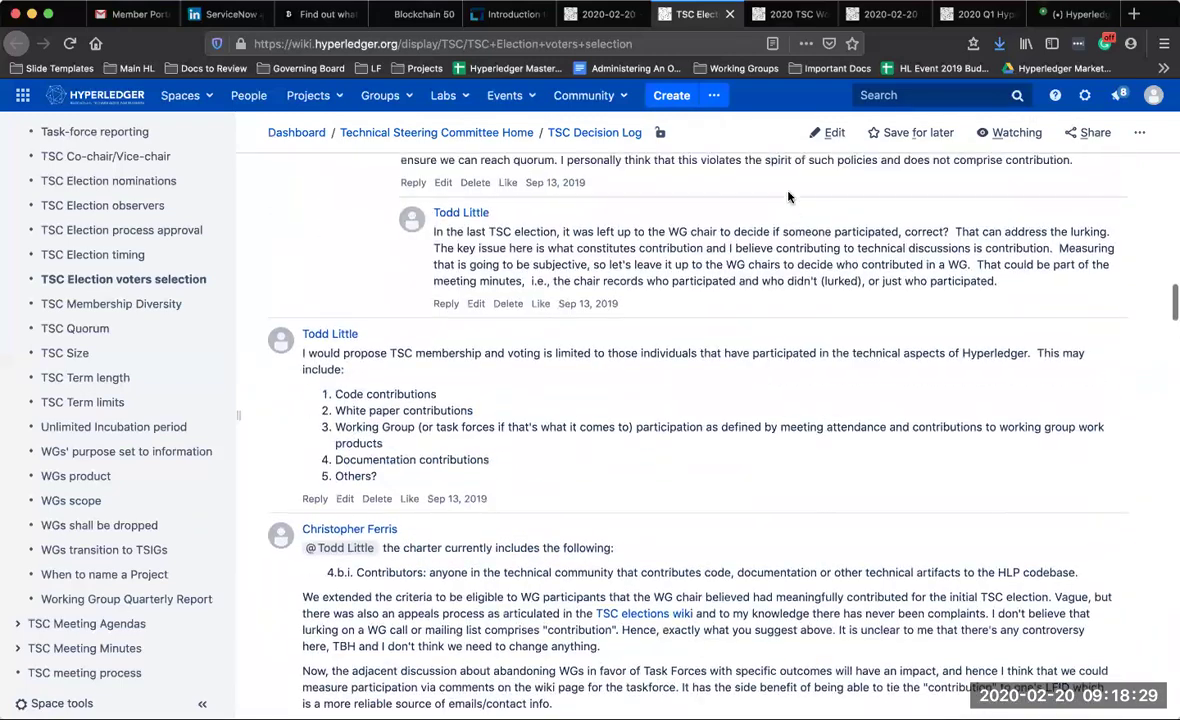
{"action": "scroll", "coordinate": [634, 330], "scroll_direction": "up", "scroll_amount": 20}
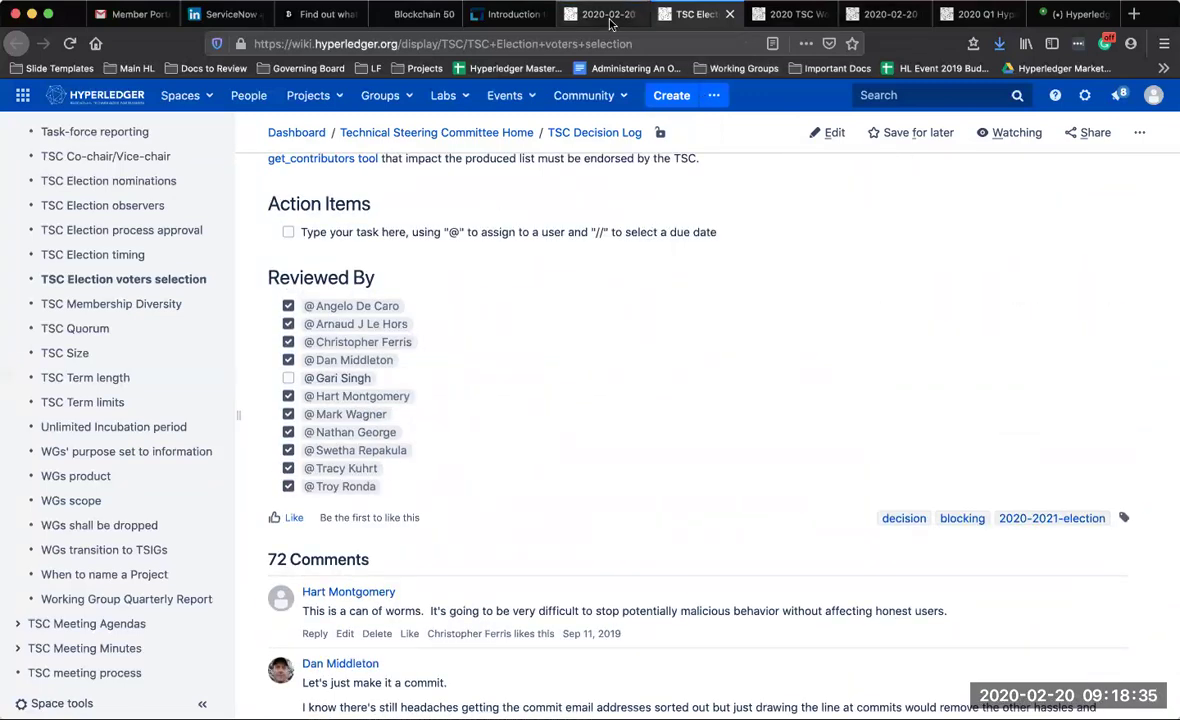
{"action": "left_click", "coordinate": [570, 18]}
Add 'Proposed' and 'Seconded' bullets after TSC Election voters selection, leaving a new empty bullet
{"action": "left_click", "coordinate": [260, 432]}
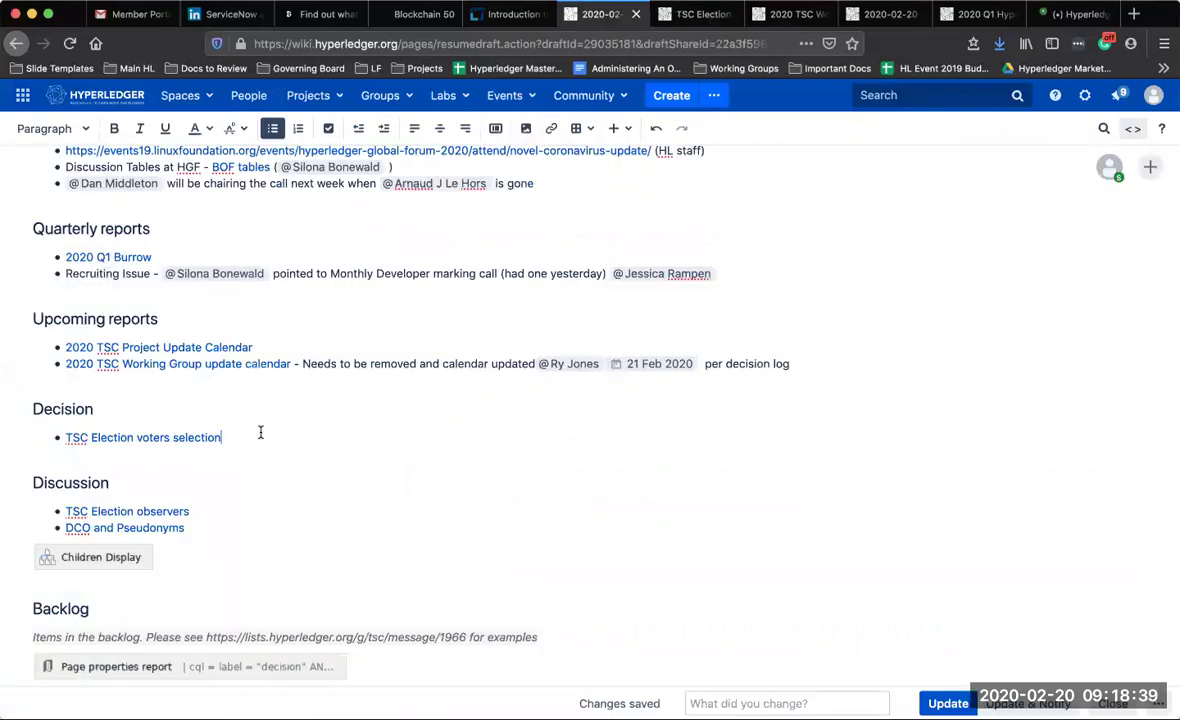
{"action": "key", "text": "Return"}
{"action": "type", "text": "Prosed"}
{"action": "key", "text": "BackSpace"}
{"action": "key", "text": "BackSpace"}
{"action": "key", "text": "BackSpace"}
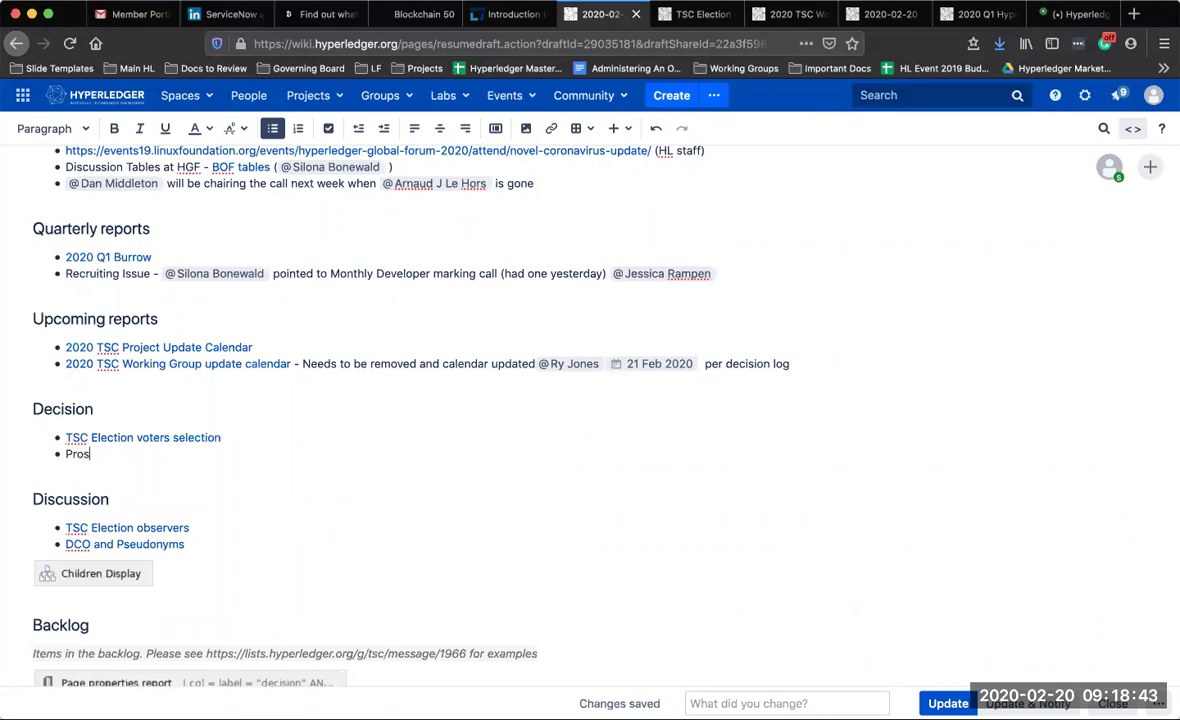
{"action": "type", "text": "posed"}
{"action": "key", "text": "Return"}
{"action": "type", "text": "Second"}
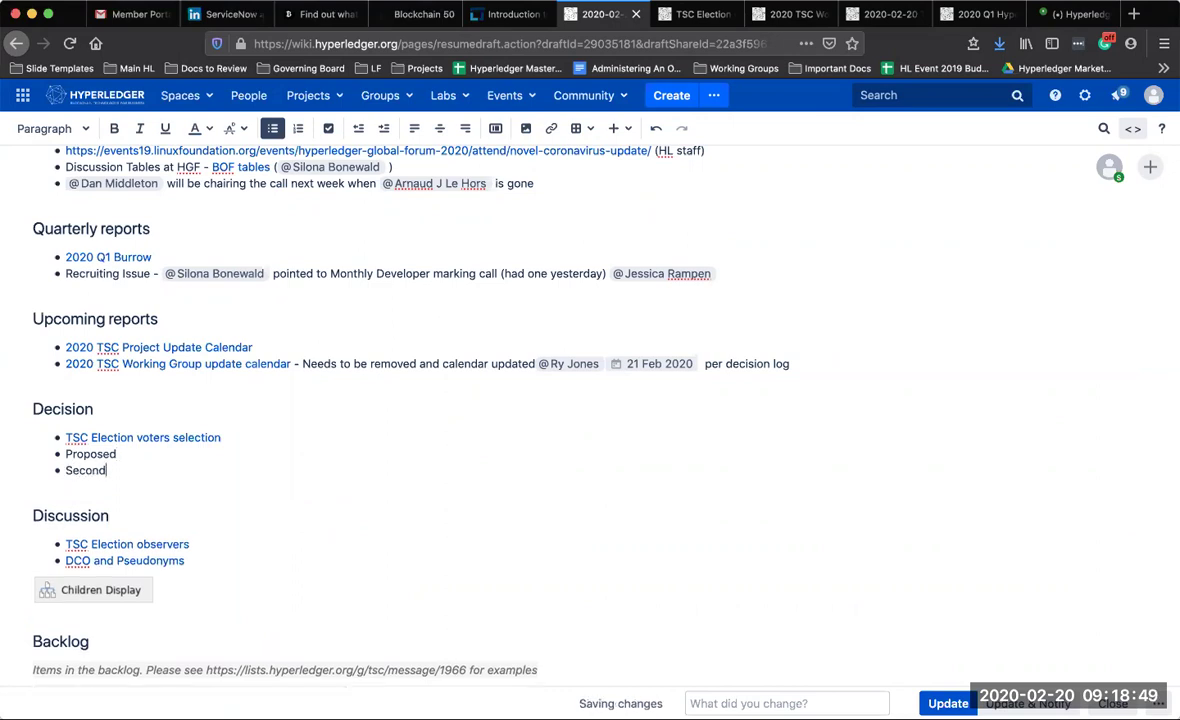
{"action": "type", "text": "ed"}
{"action": "key", "text": "Return"}
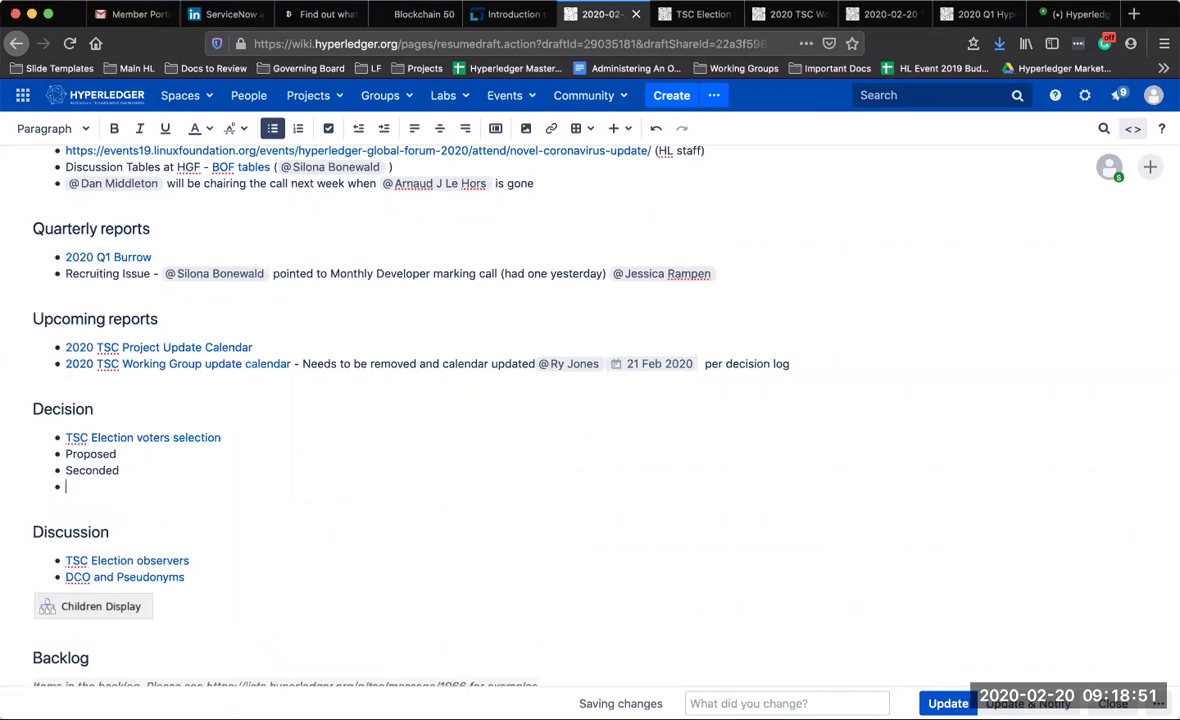
Copy the Reviewed By names from the voters selection page into the agenda's Decision list
{"action": "left_click", "coordinate": [689, 18]}
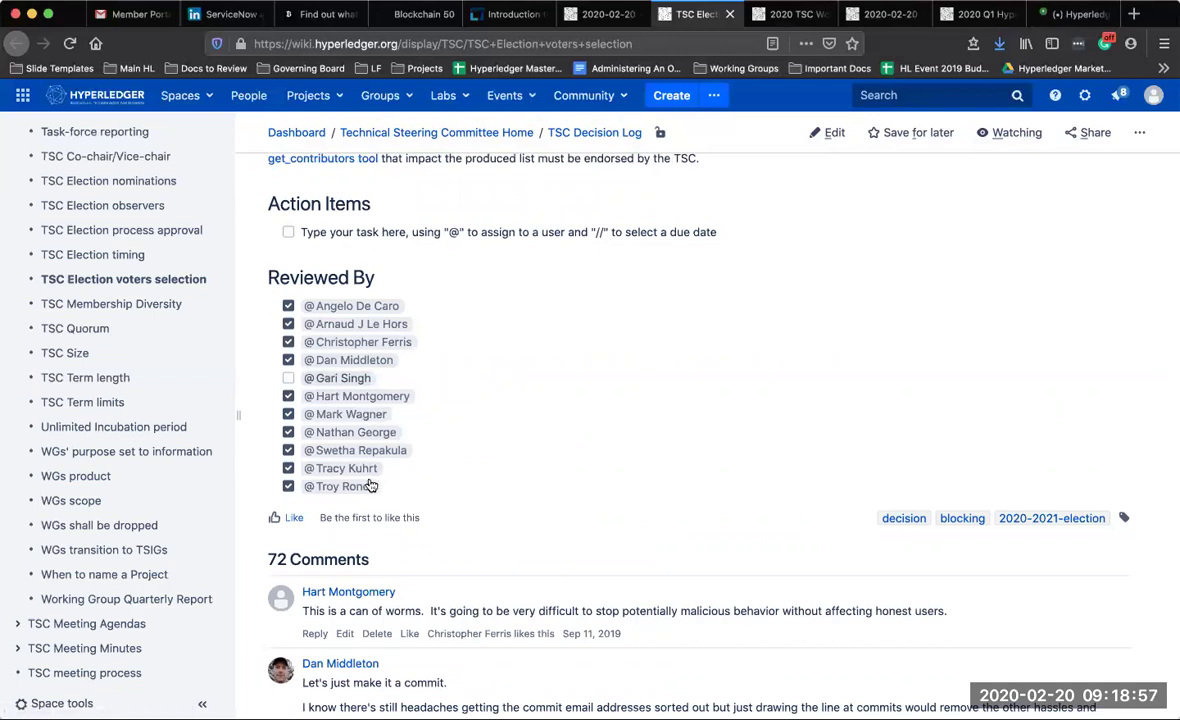
{"action": "left_click_drag", "start_coordinate": [371, 487], "coordinate": [257, 312]}
{"action": "key", "text": "ctrl+c"}
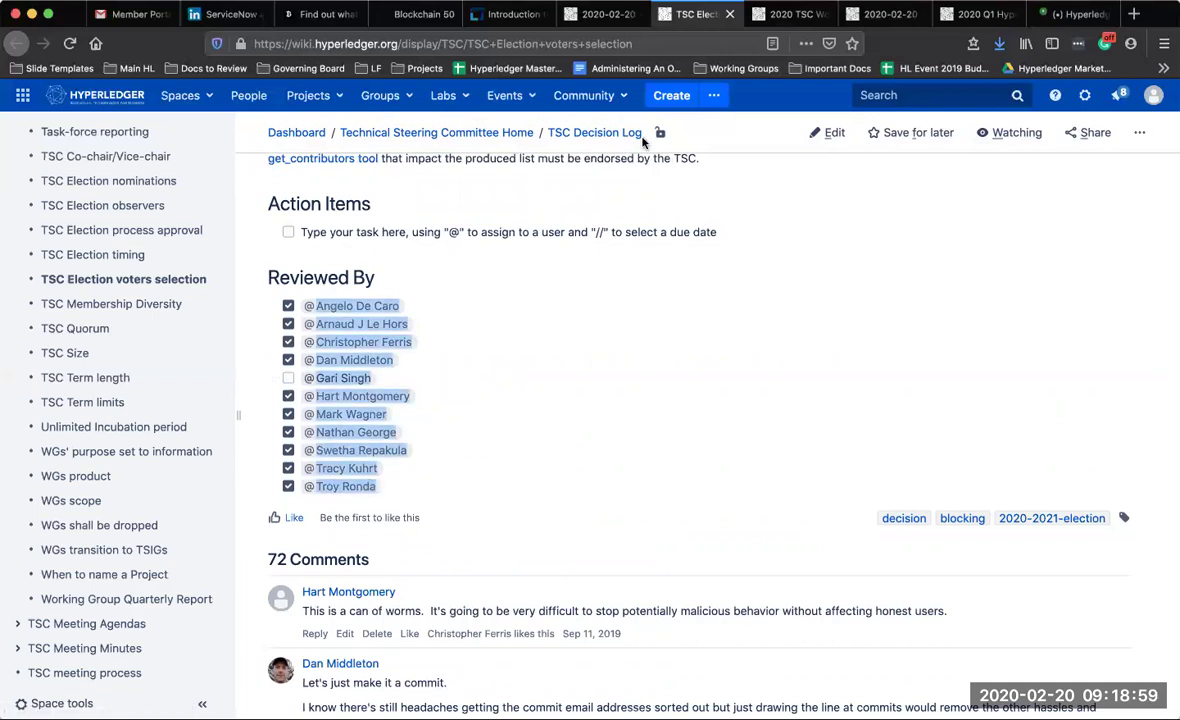
{"action": "key", "text": "ctrl+shift+Tab"}
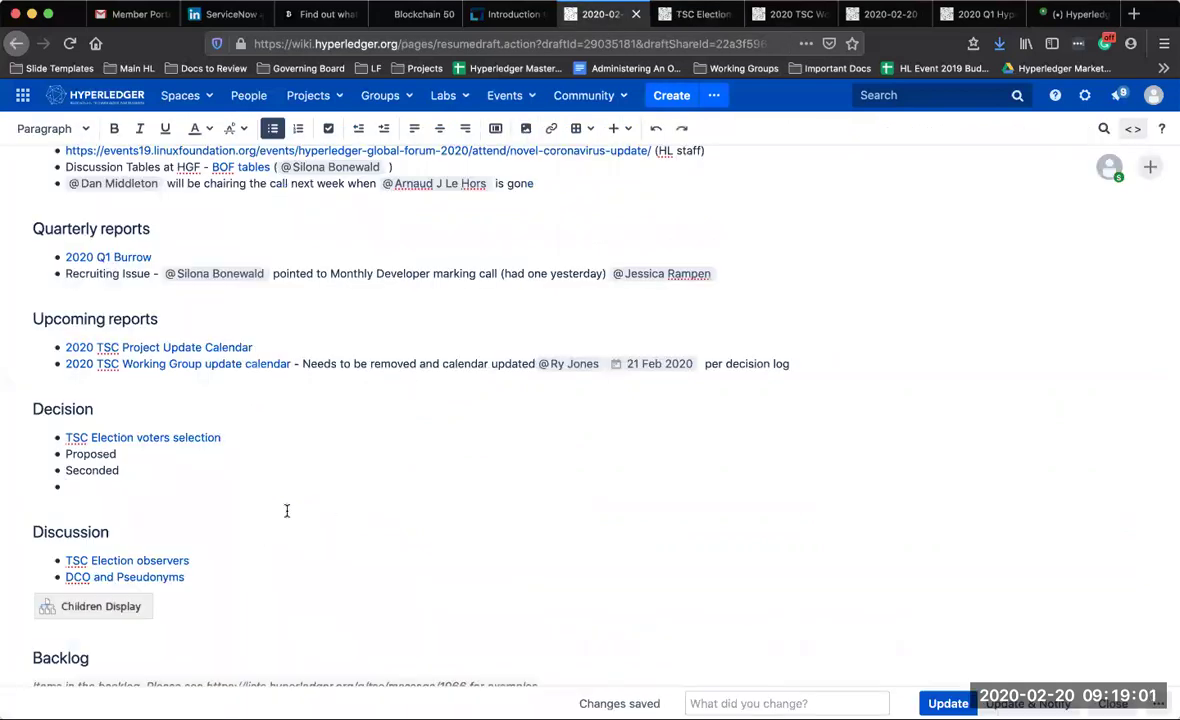
{"action": "key", "text": "ctrl+v"}
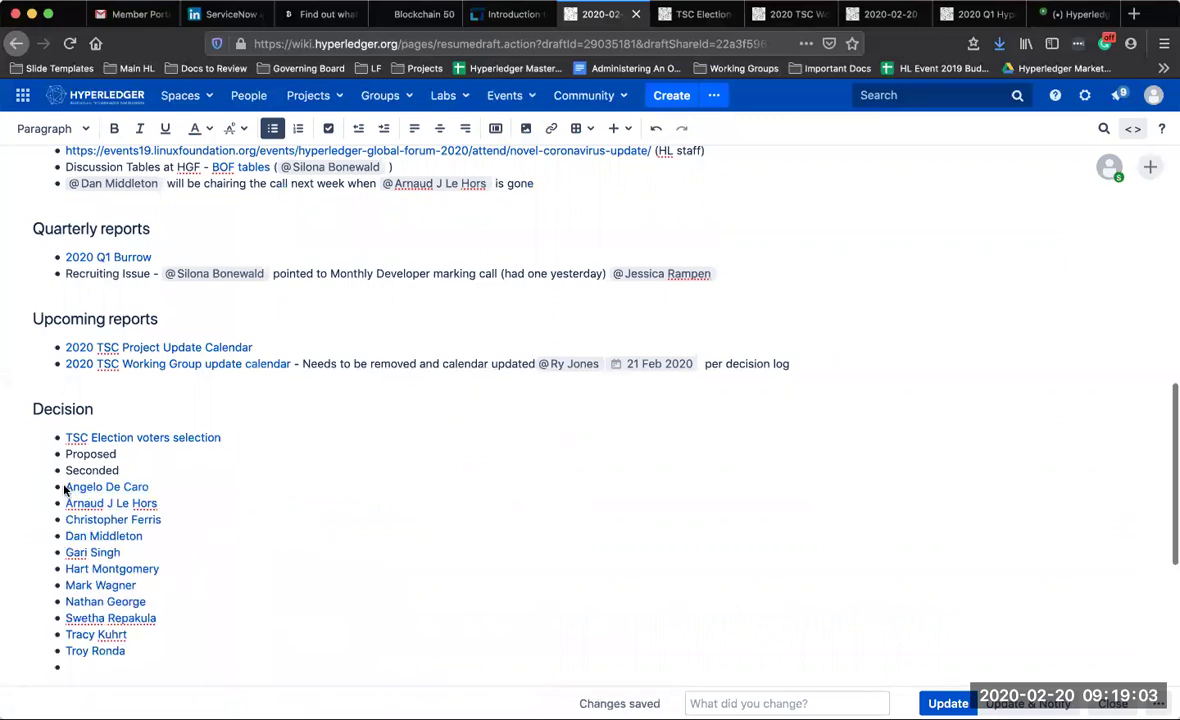
{"action": "left_click", "coordinate": [152, 656]}
{"action": "left_click_drag", "start_coordinate": [152, 656], "coordinate": [120, 470]}
Add a 'Vote:' bullet after Seconded and indent Proposed through the names under TSC Election voters selection
{"action": "left_click", "coordinate": [120, 470]}
{"action": "key", "text": "Return"}
{"action": "type", "text": "Vote"}
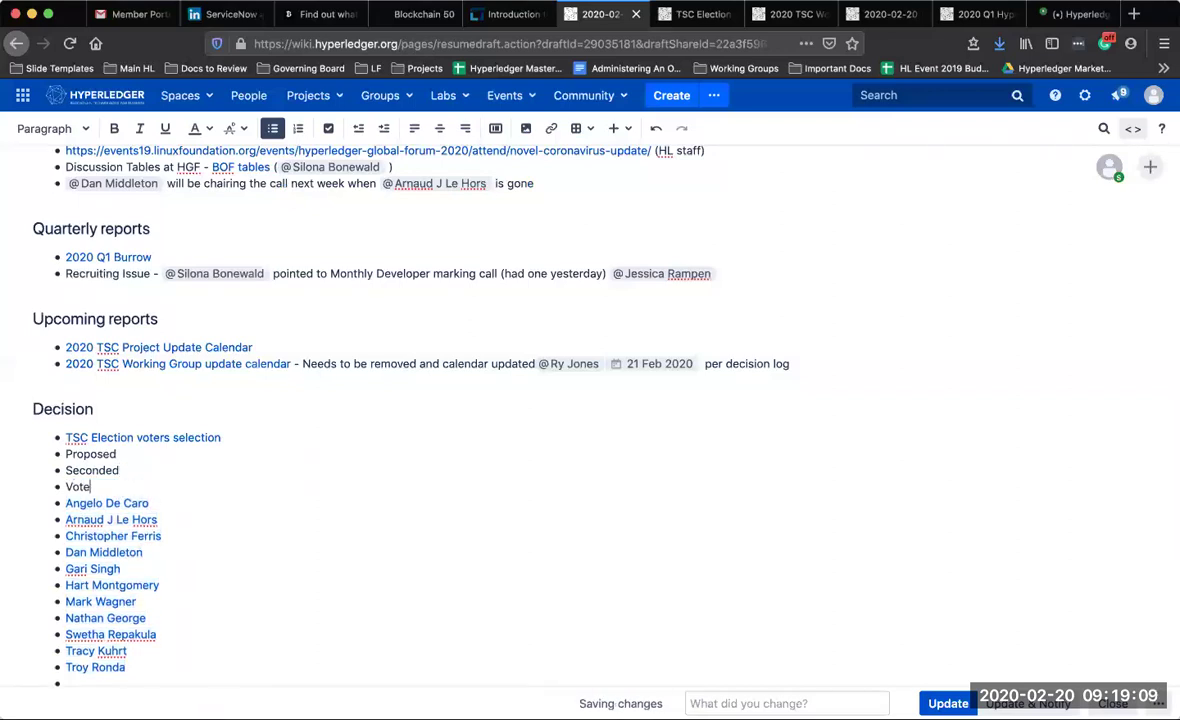
{"action": "type", "text": ":"}
{"action": "scroll", "coordinate": [78, 670], "scroll_direction": "down", "scroll_amount": 4}
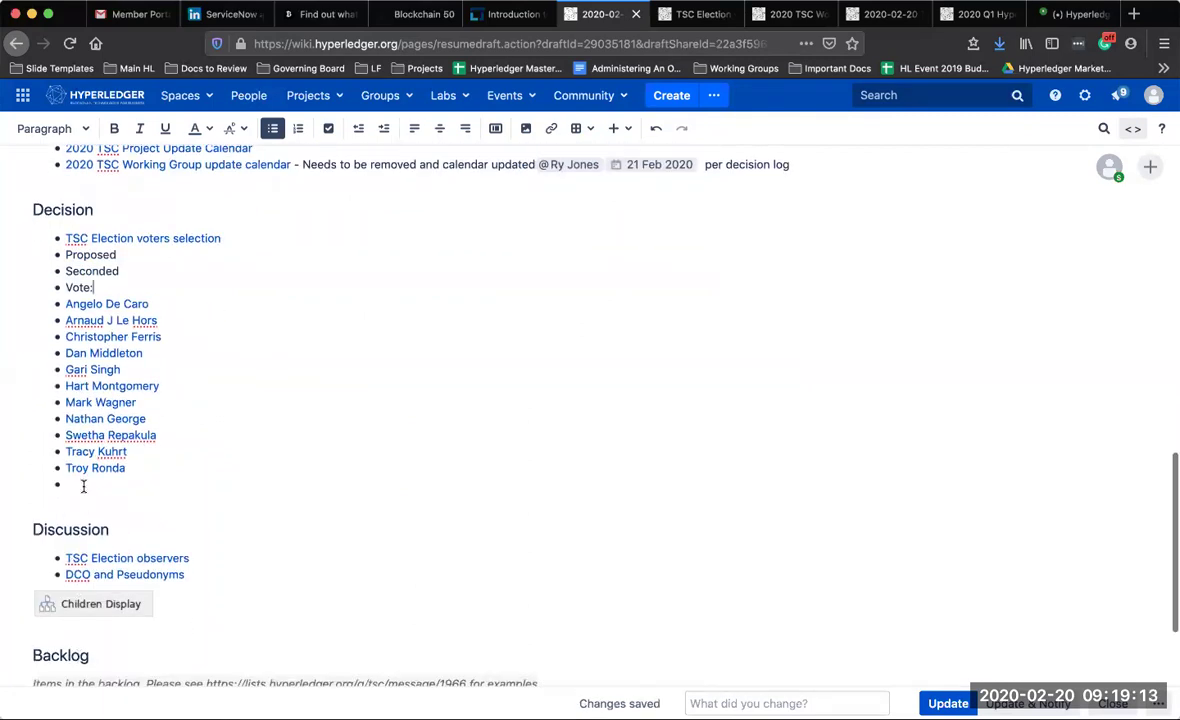
{"action": "key", "text": "BackSpace"}
{"action": "left_click_drag", "start_coordinate": [126, 468], "coordinate": [47, 236]}
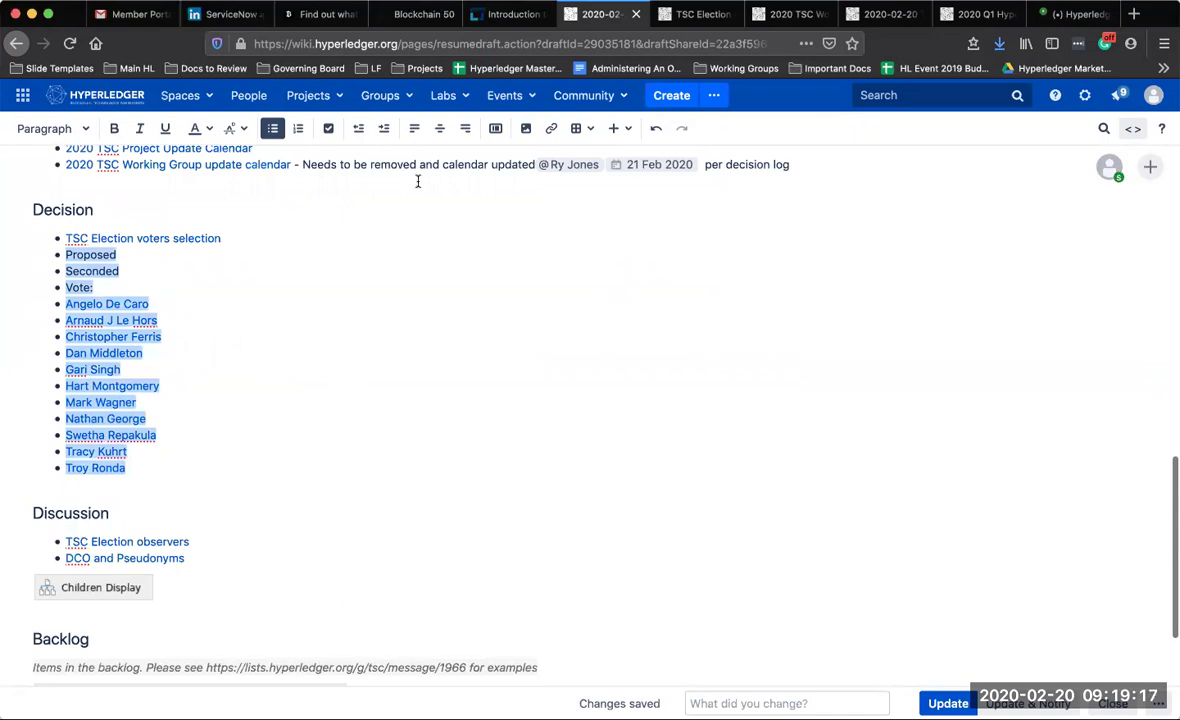
{"action": "left_click", "coordinate": [383, 128]}
{"action": "left_click", "coordinate": [250, 260]}
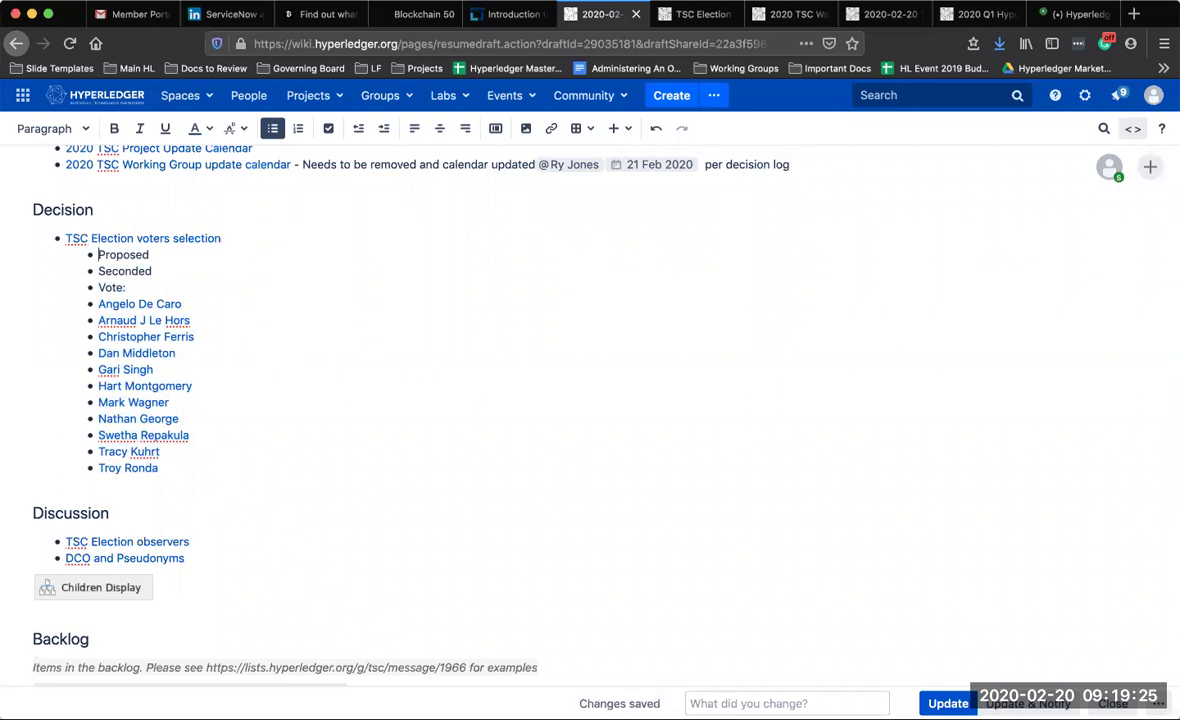
{"action": "key", "text": "Return"}
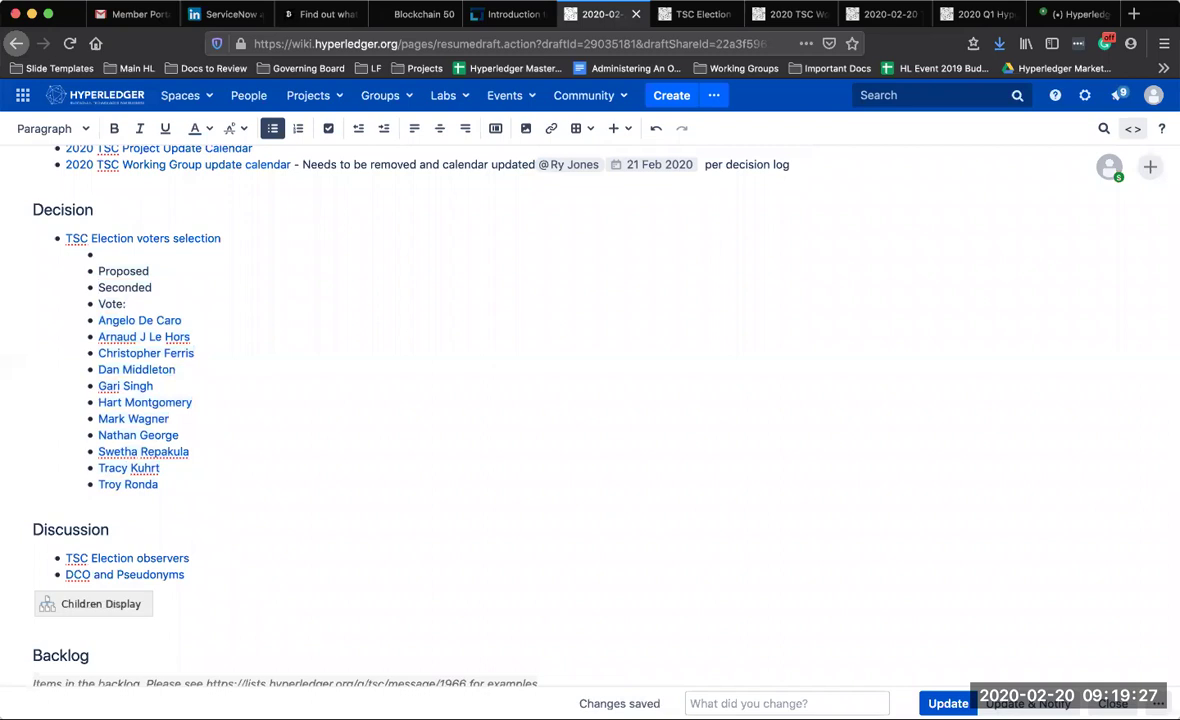
Type 'Discussed not adding SIG chairs' and relabel 'Proposed' as 'Propose to Vote:'
{"action": "type", "text": "Discussed not adding SIG chairs"}
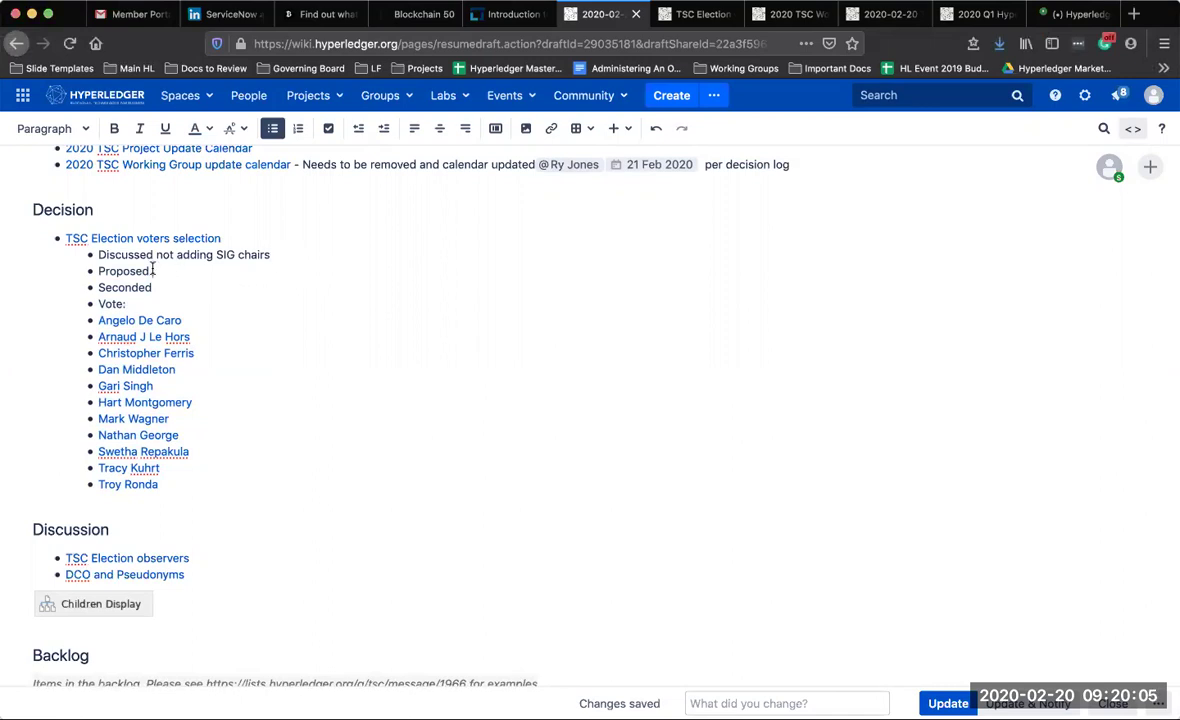
{"action": "key", "text": "Down"}
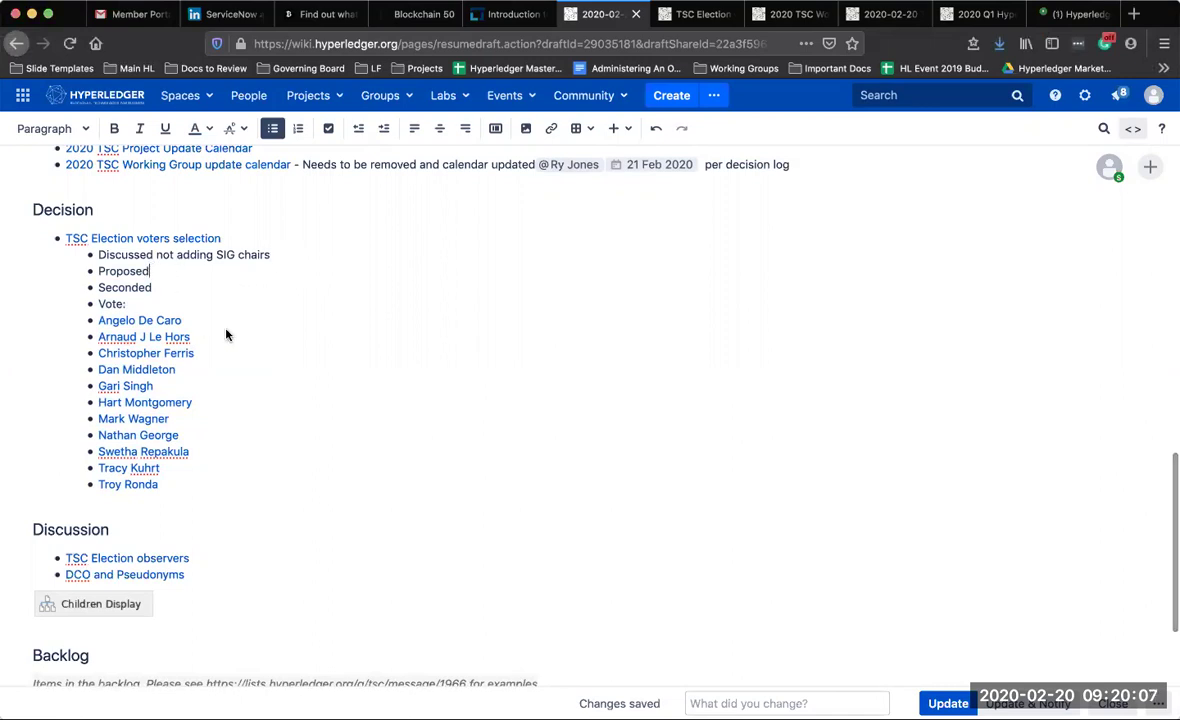
{"action": "key", "text": "BackSpace"}
{"action": "type", "text": "to Vote:"}
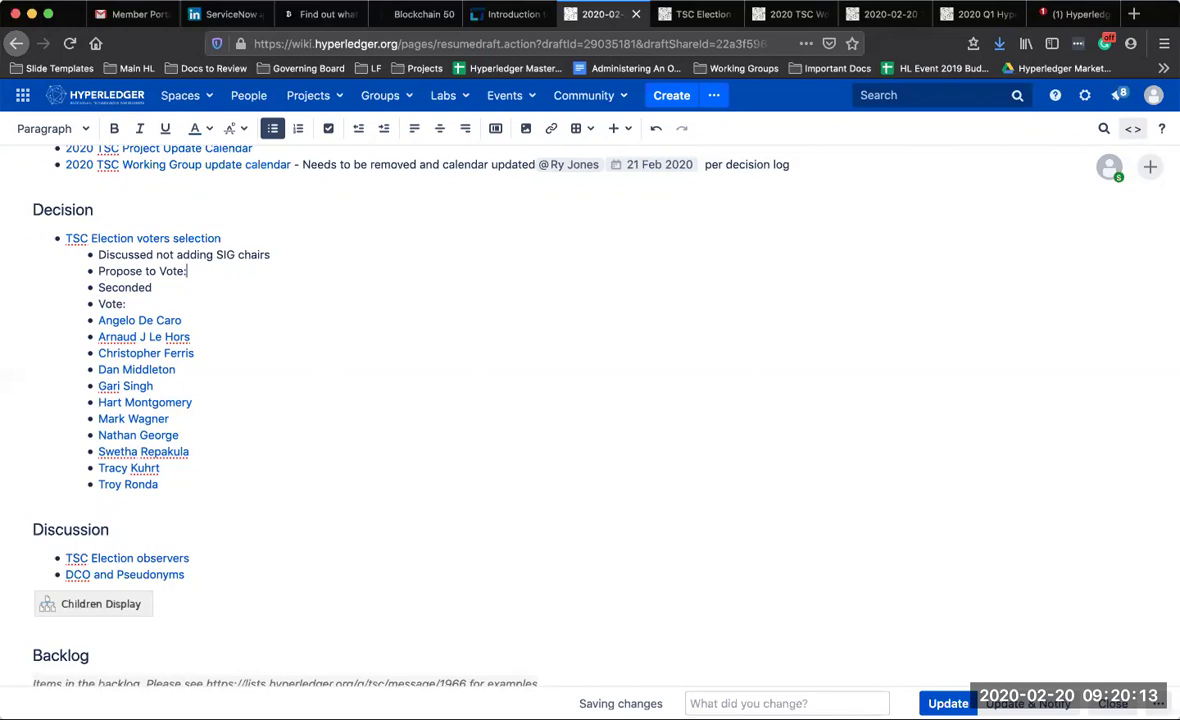
{"action": "type", "text": ":"}
Append '- See Recording below' to the SIG chairs note
{"action": "left_click", "coordinate": [233, 274]}
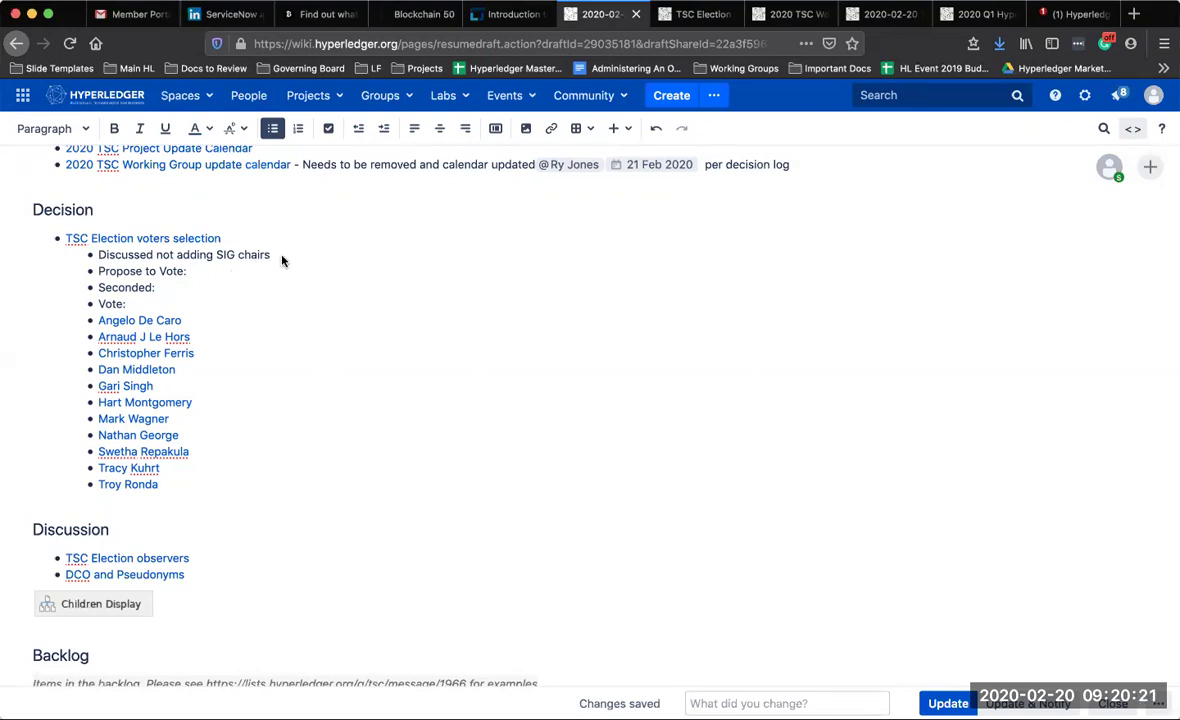
{"action": "left_click", "coordinate": [266, 257]}
{"action": "type", "text": "."}
{"action": "key", "text": "BackSpace"}
{"action": "type", "text": "- See Recording"}
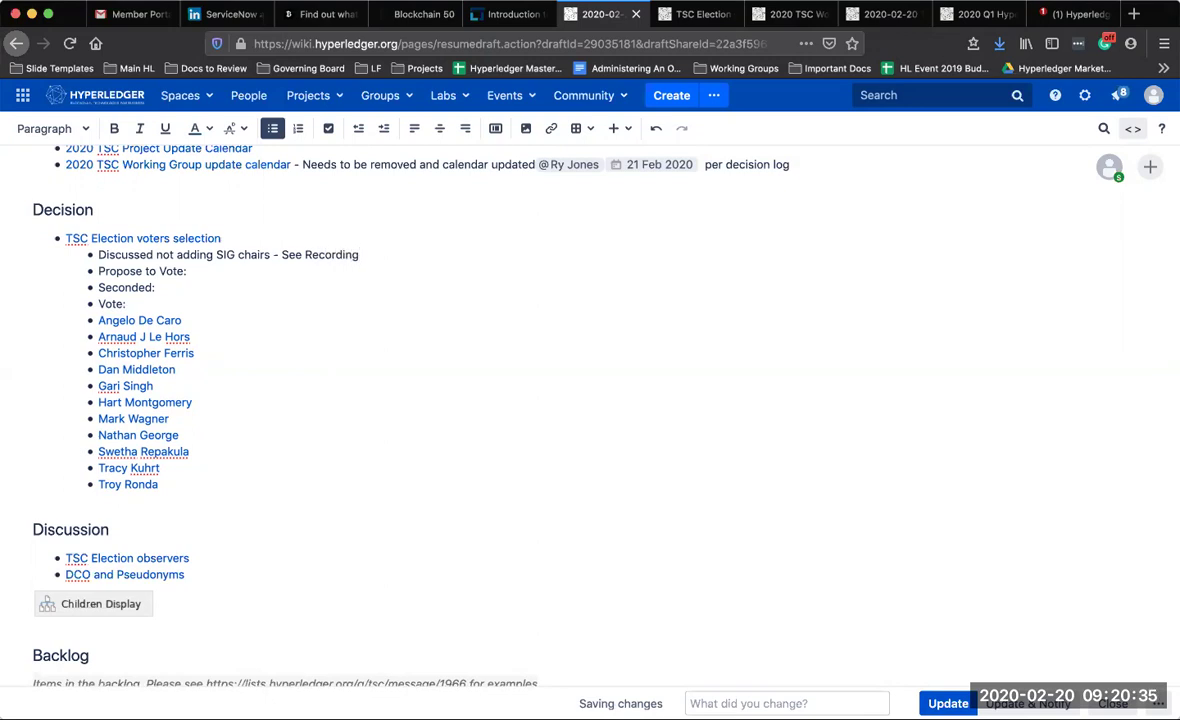
{"action": "type", "text": " below"}
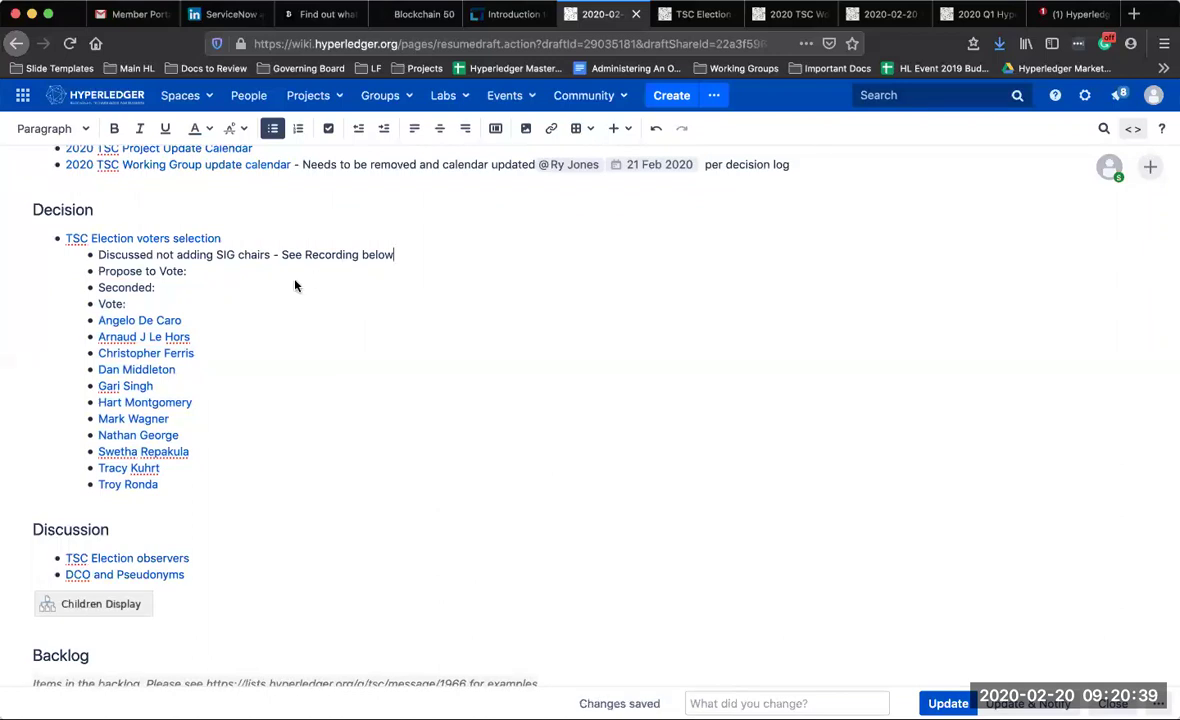
{"action": "left_click", "coordinate": [293, 286]}
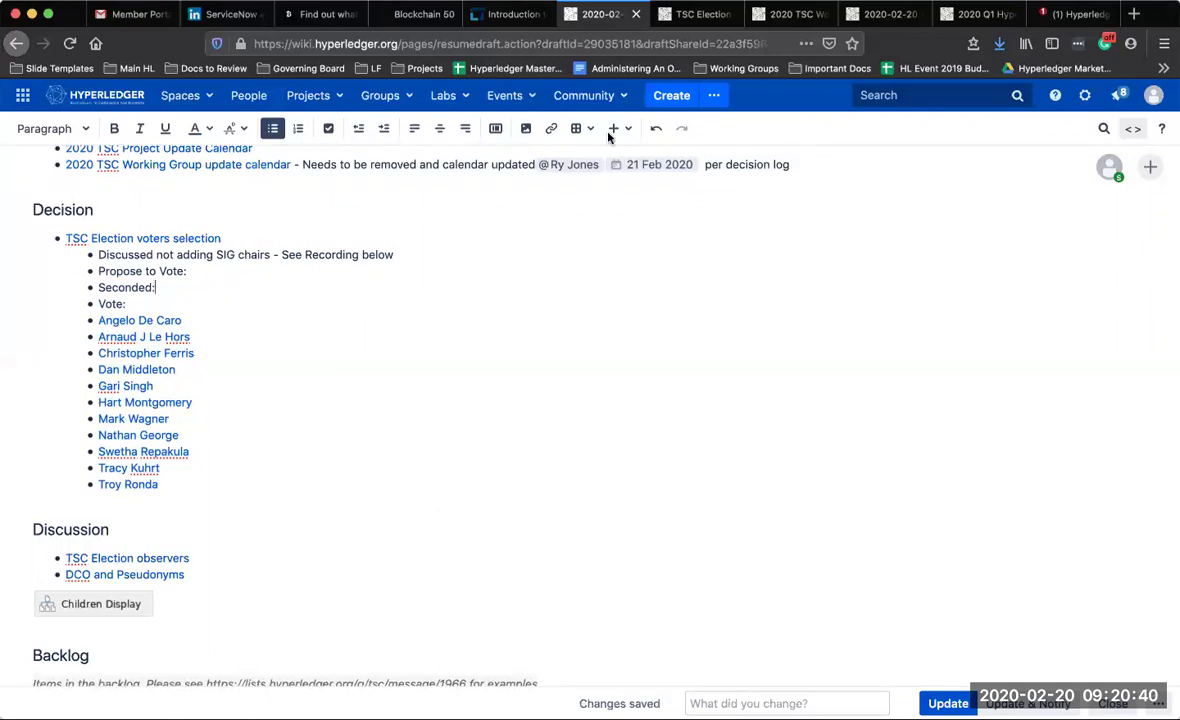
Read the voters-selection comments, close that page and the Working Group calendar, and return to the agenda
{"action": "left_click", "coordinate": [711, 18]}
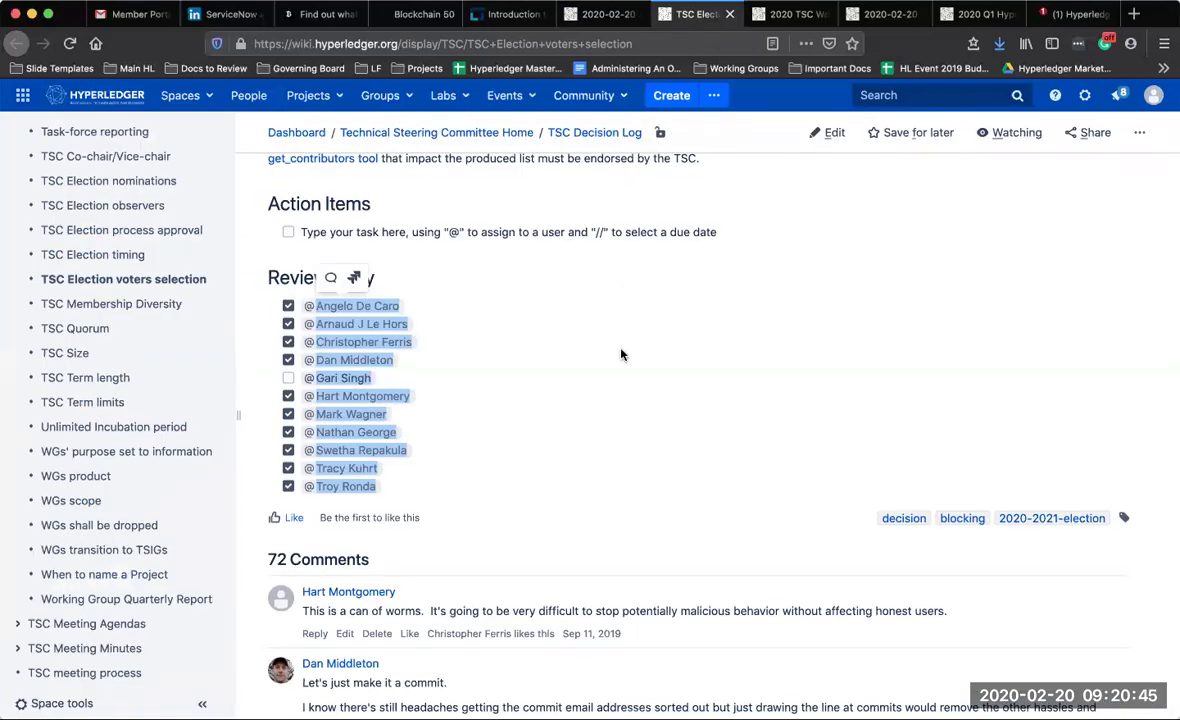
{"action": "scroll", "coordinate": [620, 354], "scroll_direction": "down", "scroll_amount": 15}
{"action": "scroll", "coordinate": [620, 354], "scroll_direction": "down", "scroll_amount": 10}
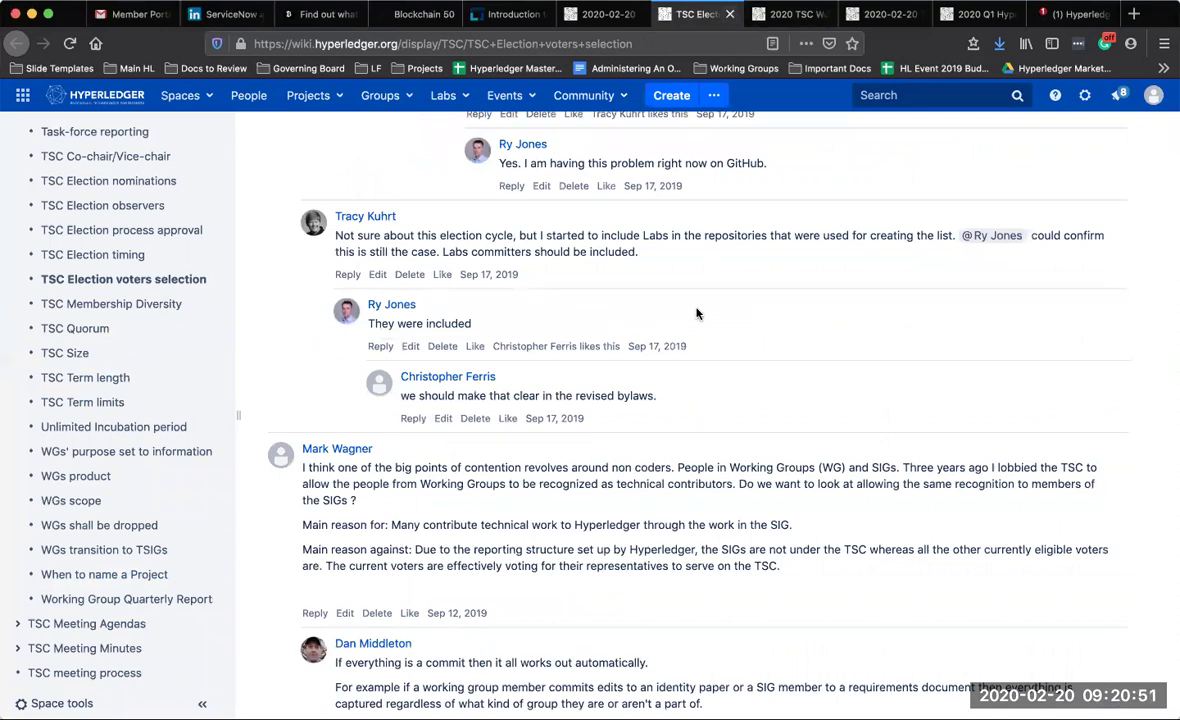
{"action": "scroll", "coordinate": [611, 656], "scroll_direction": "down", "scroll_amount": 1}
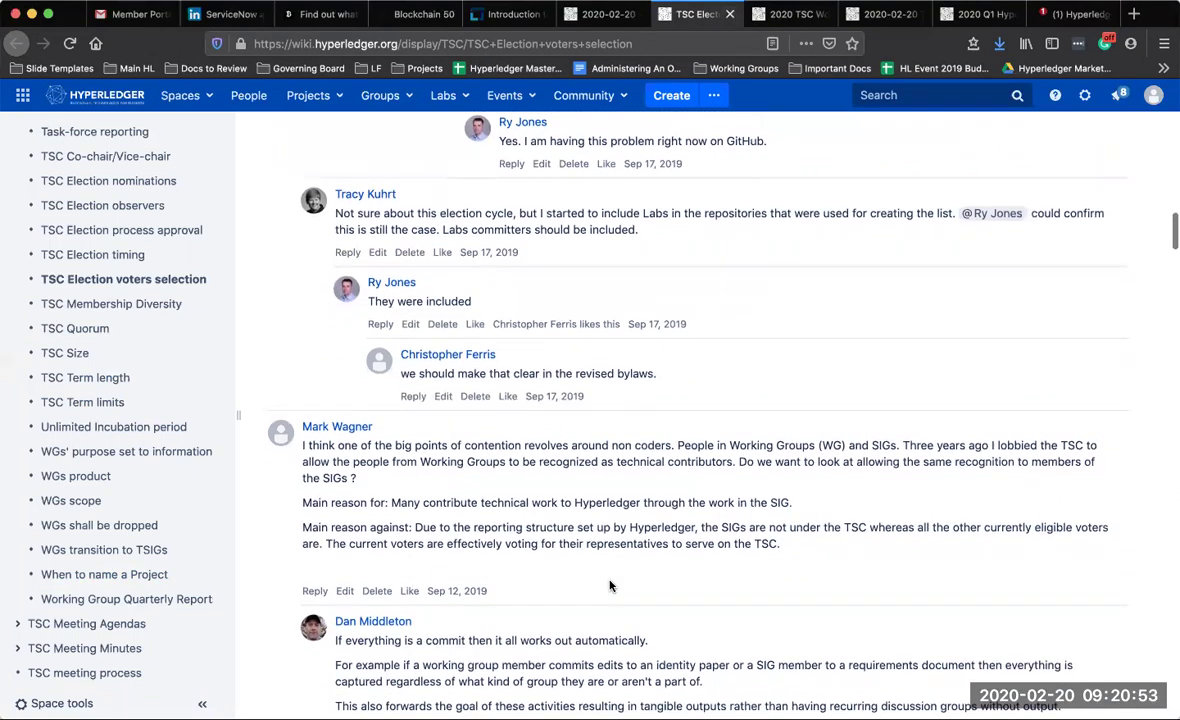
{"action": "scroll", "coordinate": [611, 587], "scroll_direction": "down", "scroll_amount": 5}
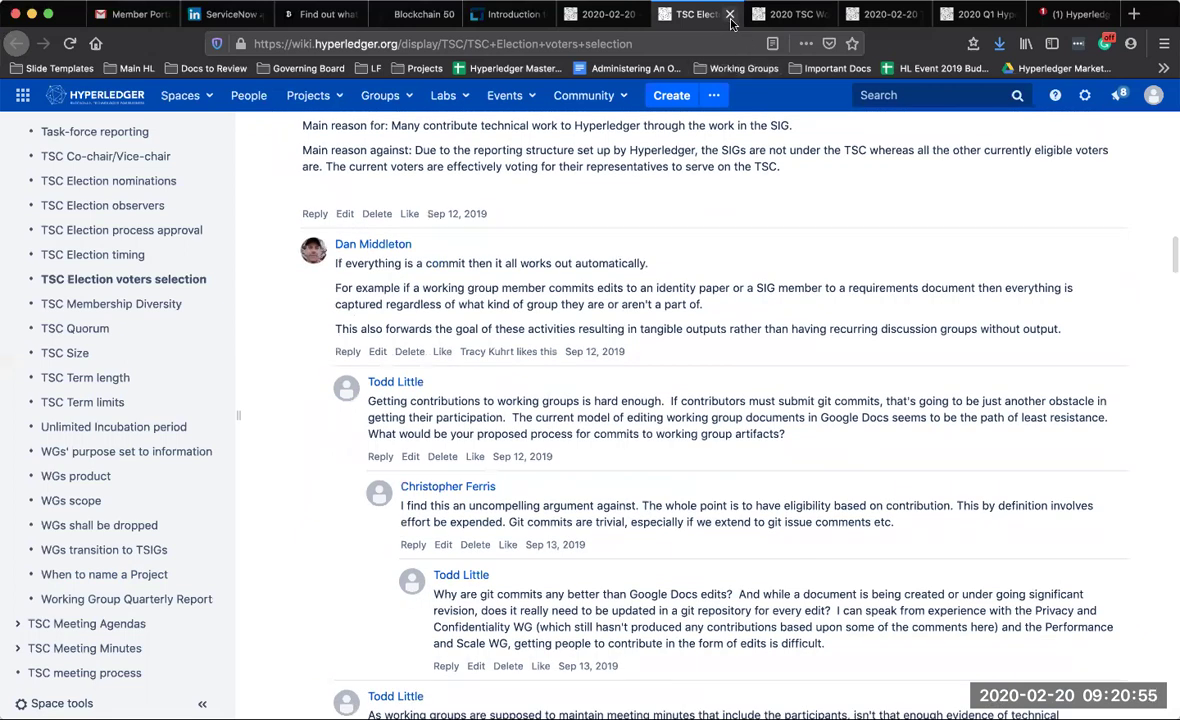
{"action": "left_click", "coordinate": [730, 15]}
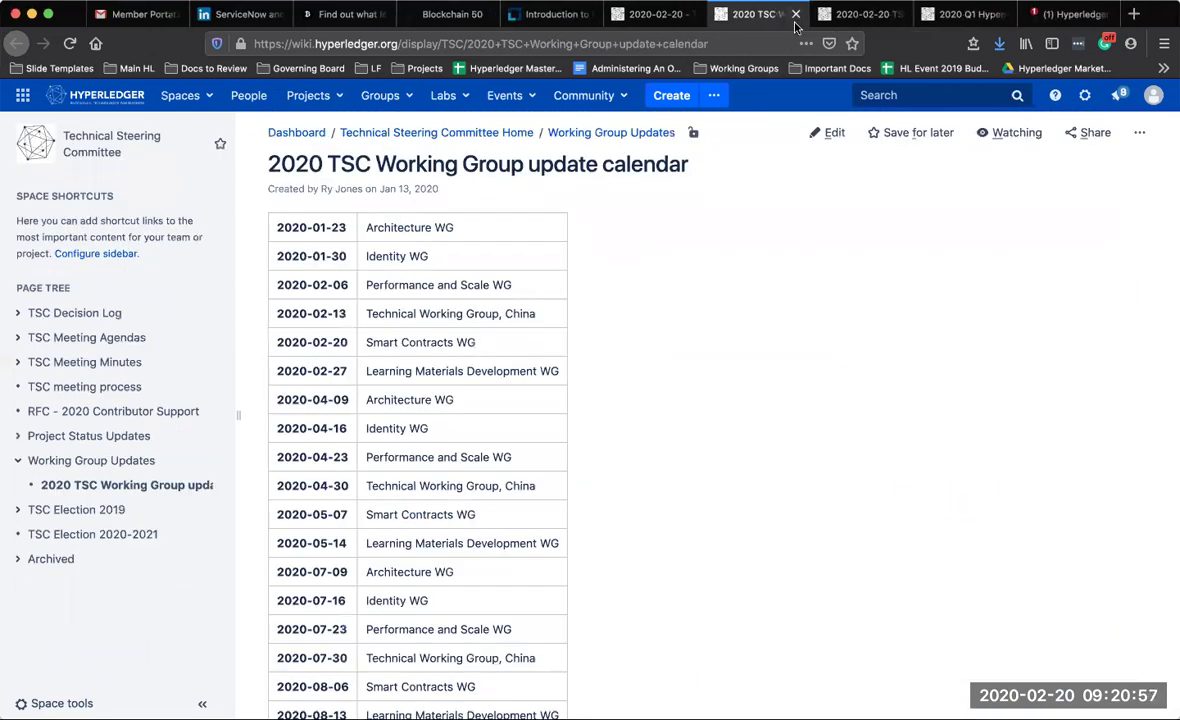
{"action": "left_click", "coordinate": [795, 14]}
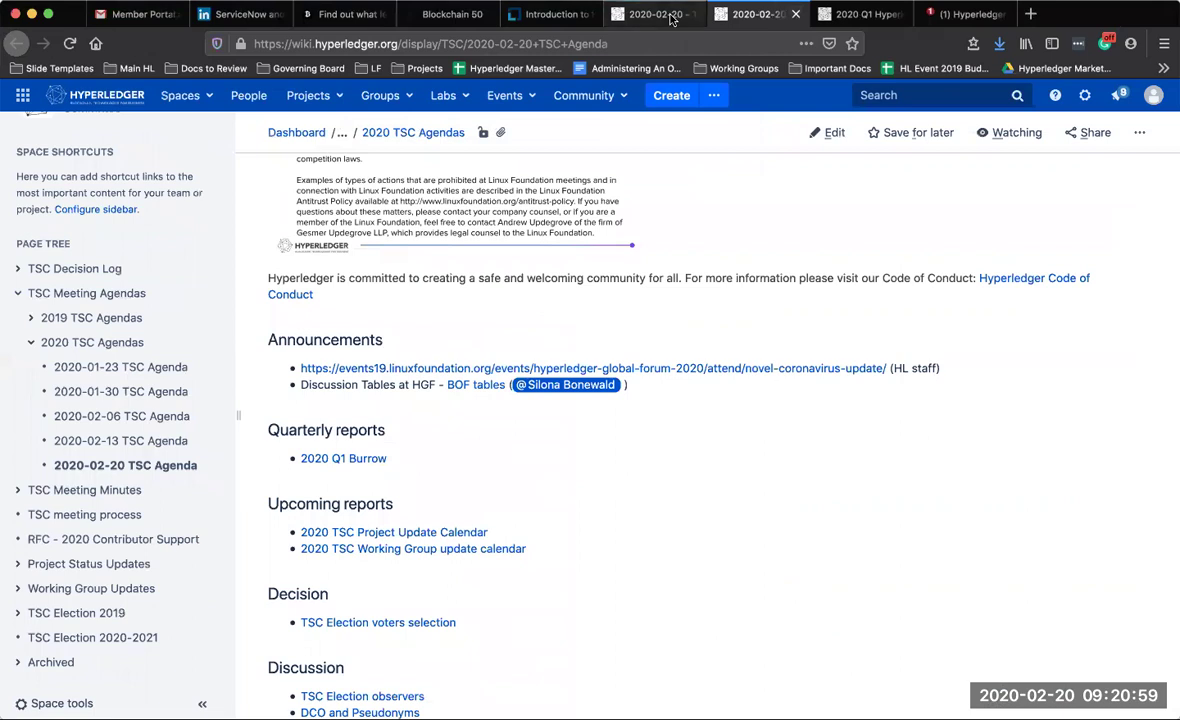
{"action": "left_click", "coordinate": [670, 20]}
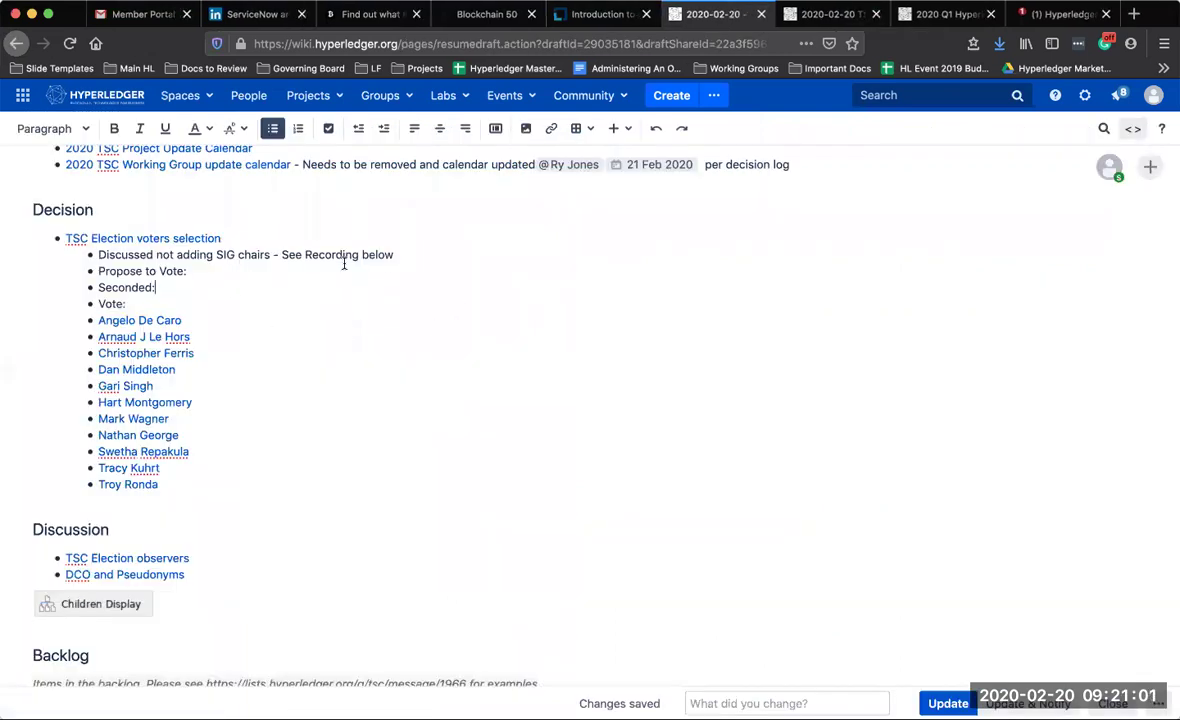
Close the 2020 Q1 Hyperledger Burrow page and scroll the agenda draft to Quarterly reports
{"action": "left_click", "coordinate": [401, 250]}
{"action": "left_click", "coordinate": [960, 14]}
{"action": "left_click", "coordinate": [988, 16]}
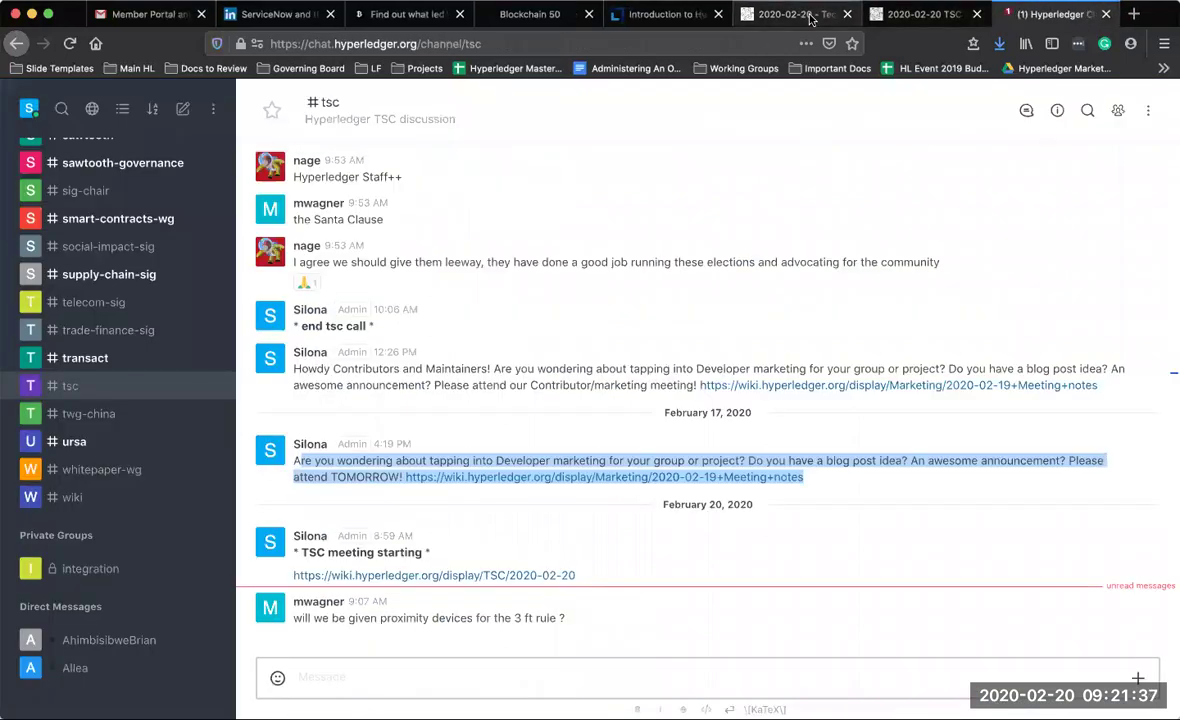
{"action": "left_click", "coordinate": [810, 16]}
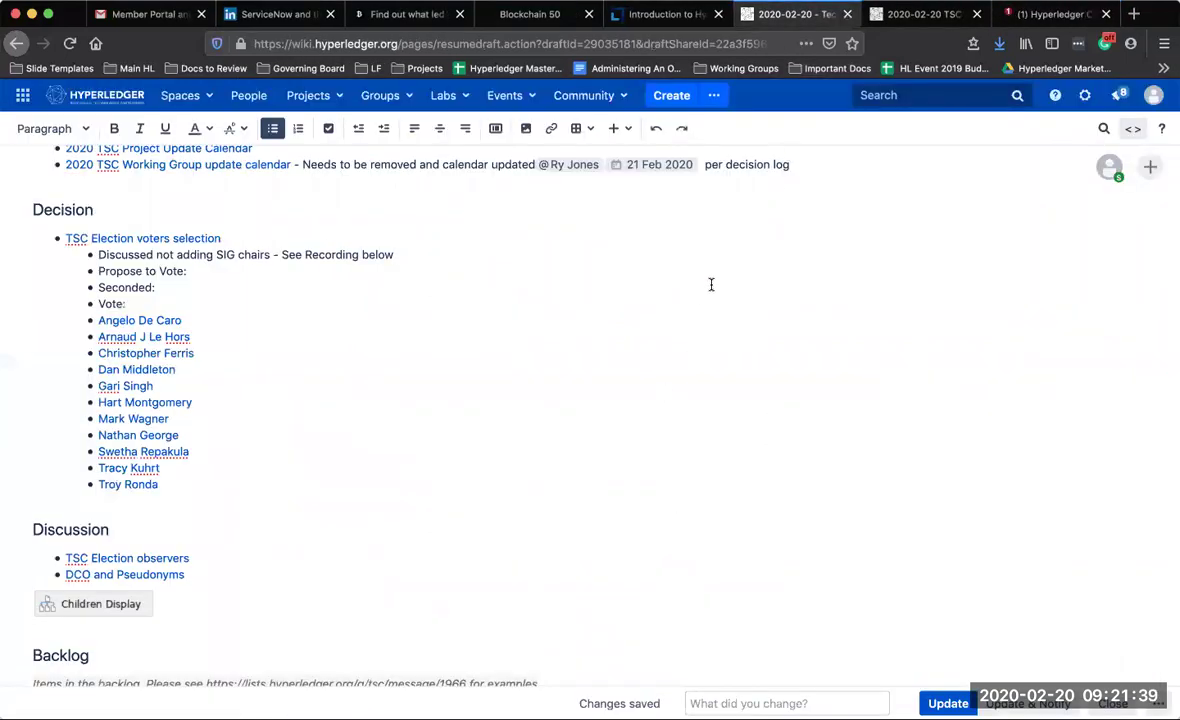
{"action": "scroll", "coordinate": [711, 285], "scroll_direction": "up", "scroll_amount": 5}
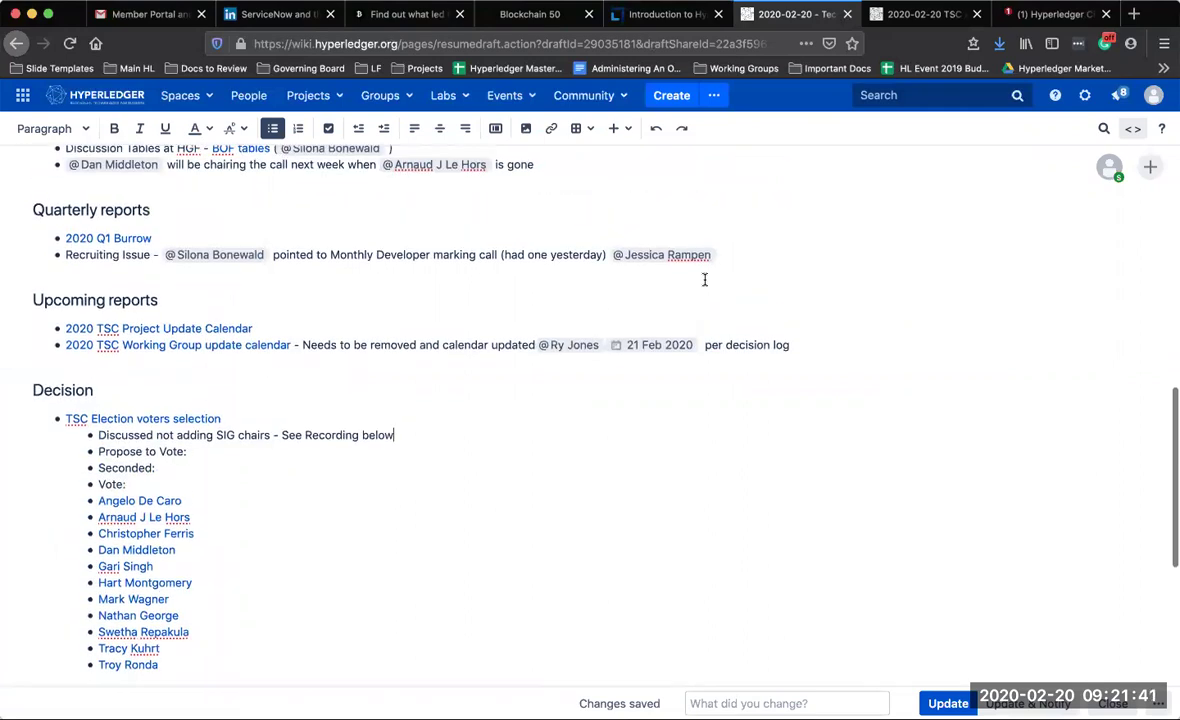
{"action": "scroll", "coordinate": [704, 281], "scroll_direction": "up", "scroll_amount": 6}
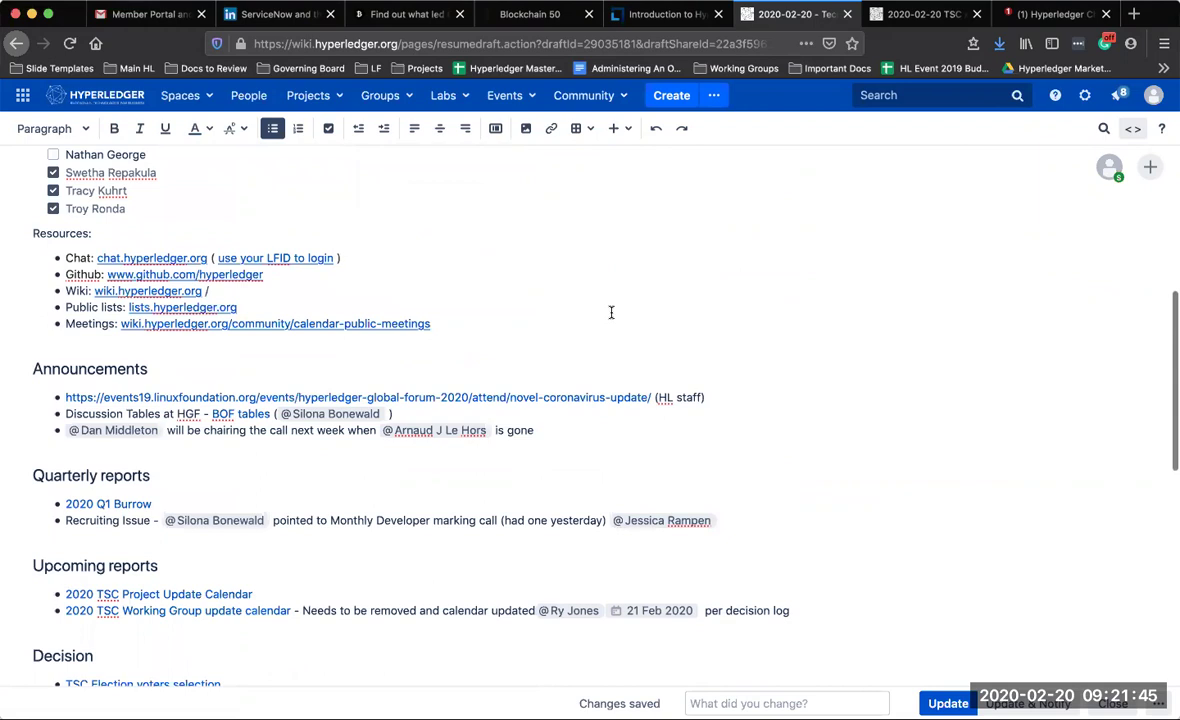
{"action": "scroll", "coordinate": [611, 313], "scroll_direction": "down", "scroll_amount": 2}
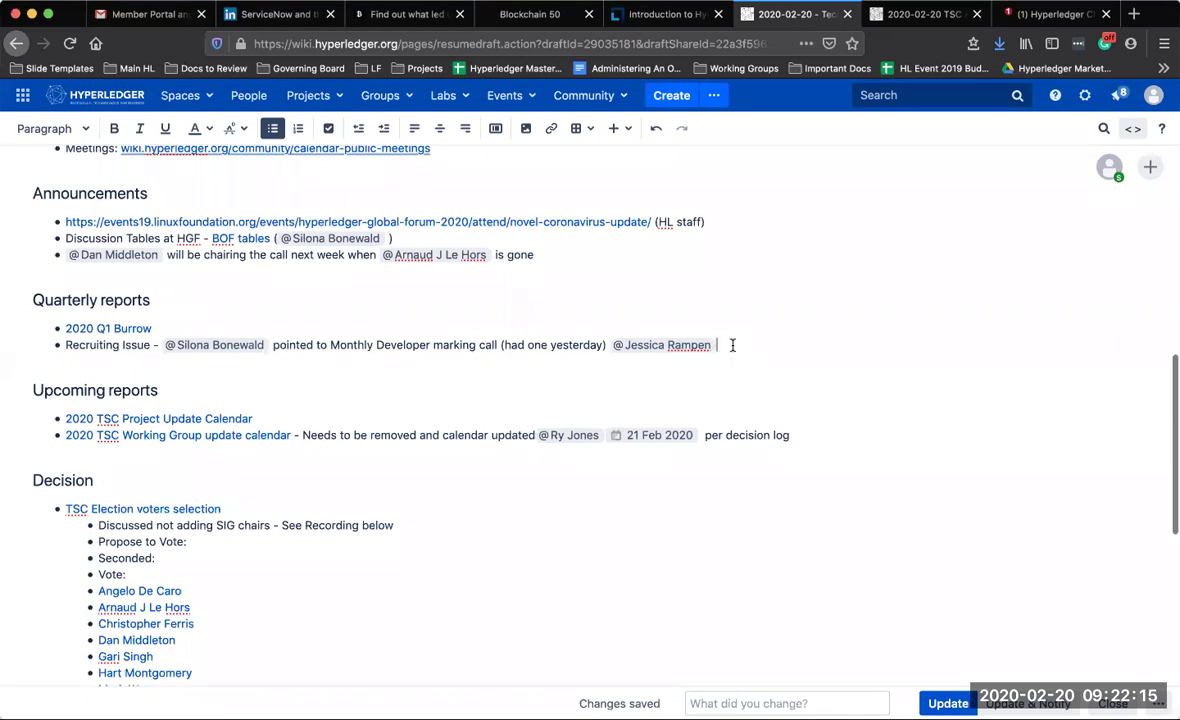
Add a nested 'Asked about marketing onboarding for projects?' sub-bullet under Recruiting Issue, @-mentioning the marketing contact
{"action": "key", "text": "Return"}
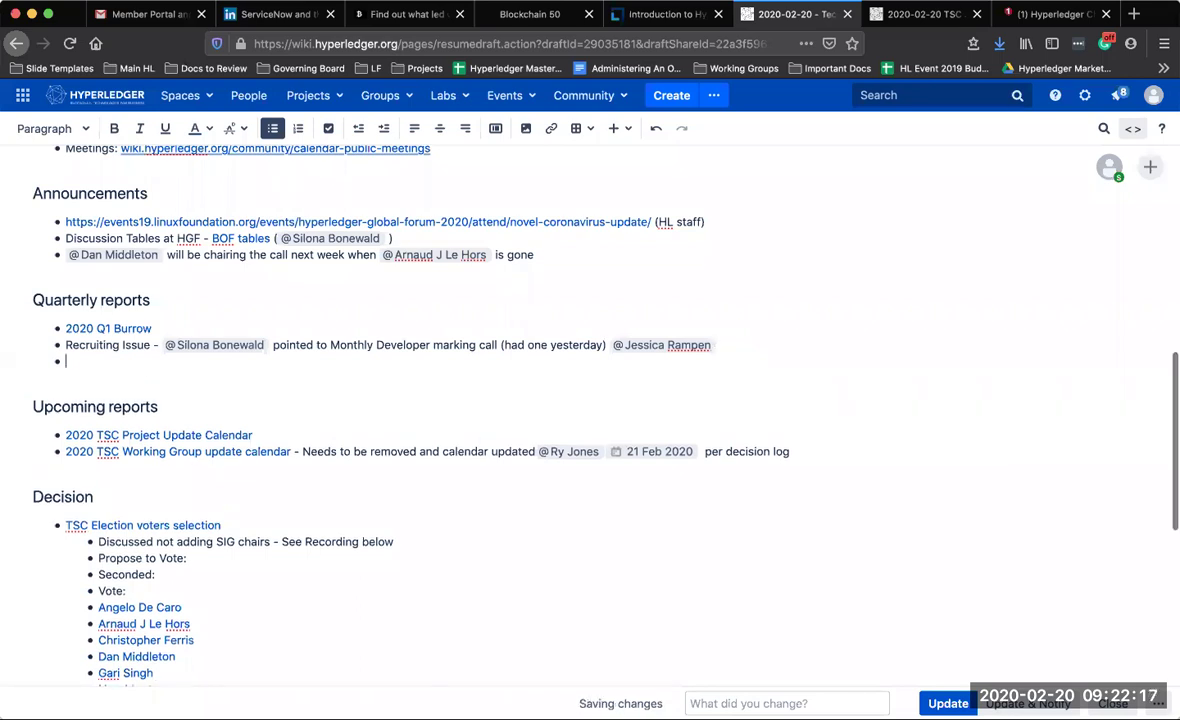
{"action": "key", "text": "Tab"}
{"action": "type", "text": "Ask"}
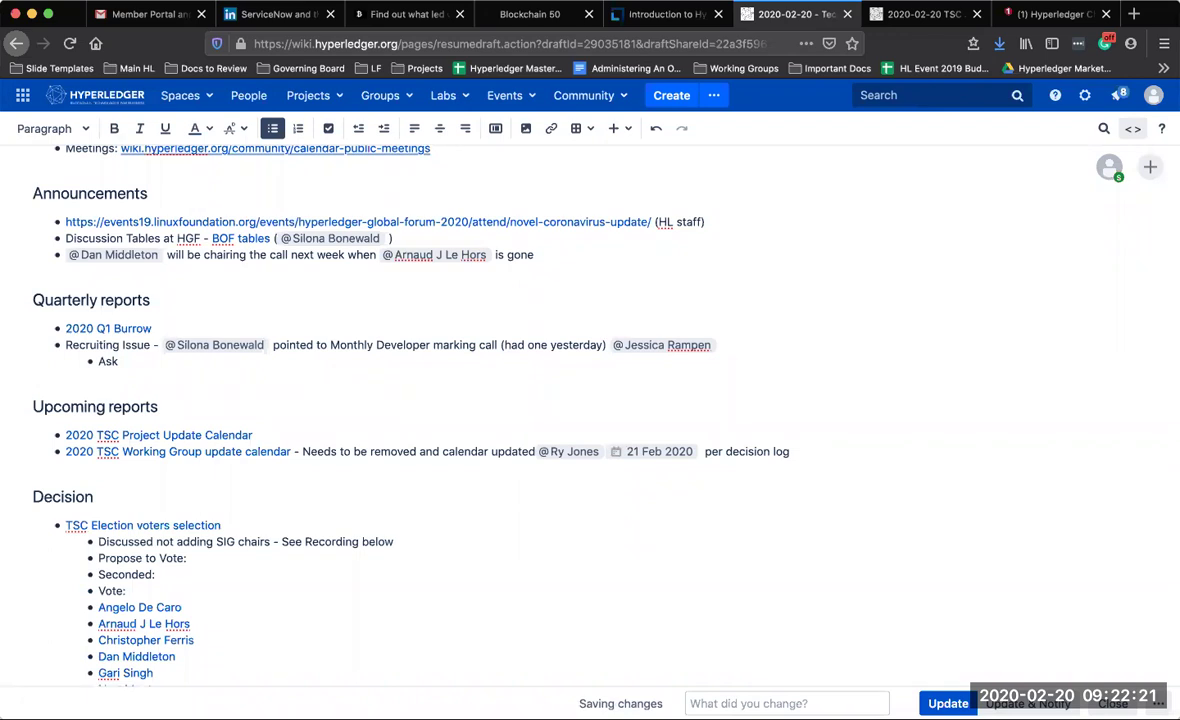
{"action": "type", "text": "ed about marketing o"}
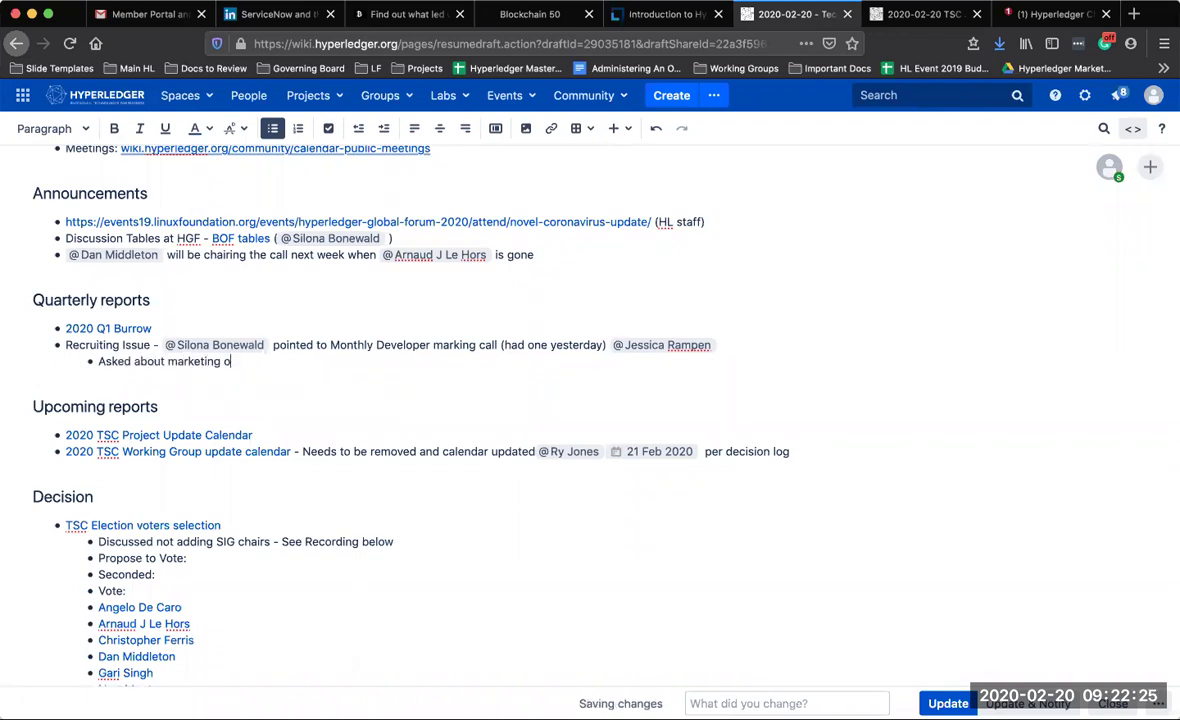
{"action": "type", "text": "nboar"}
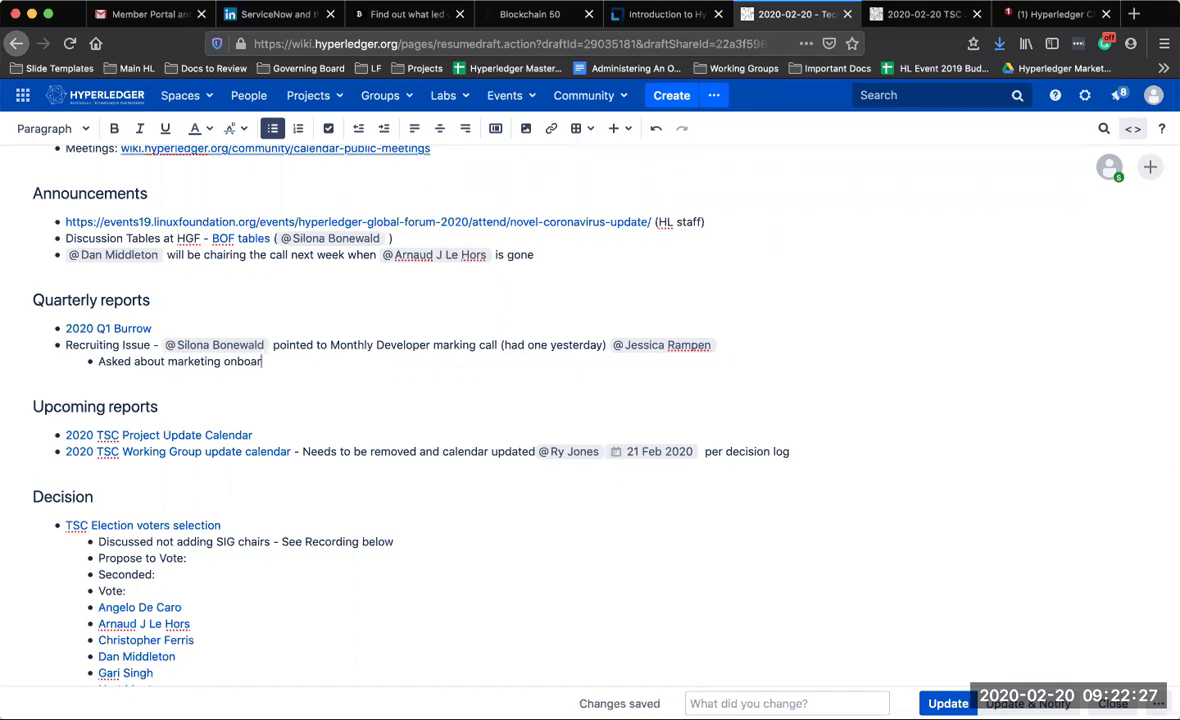
{"action": "type", "text": "ding for p"}
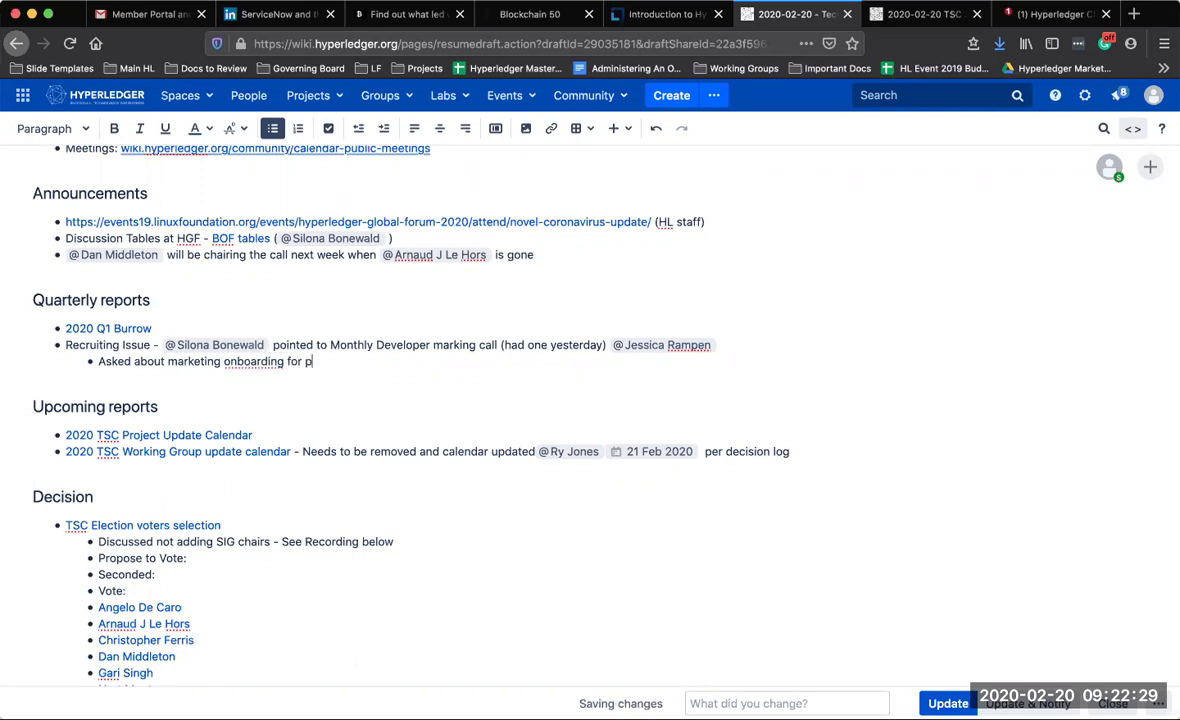
{"action": "type", "text": "rojects? @"}
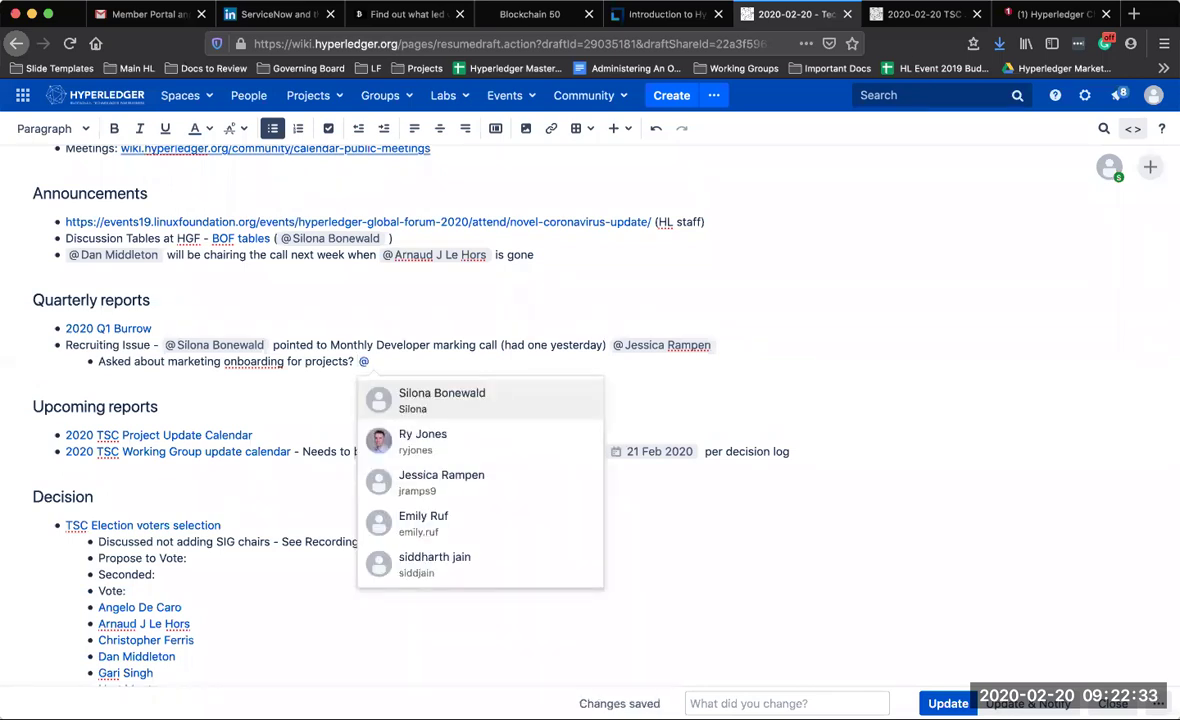
{"action": "type", "text": "j"}
{"action": "key", "text": "Return"}
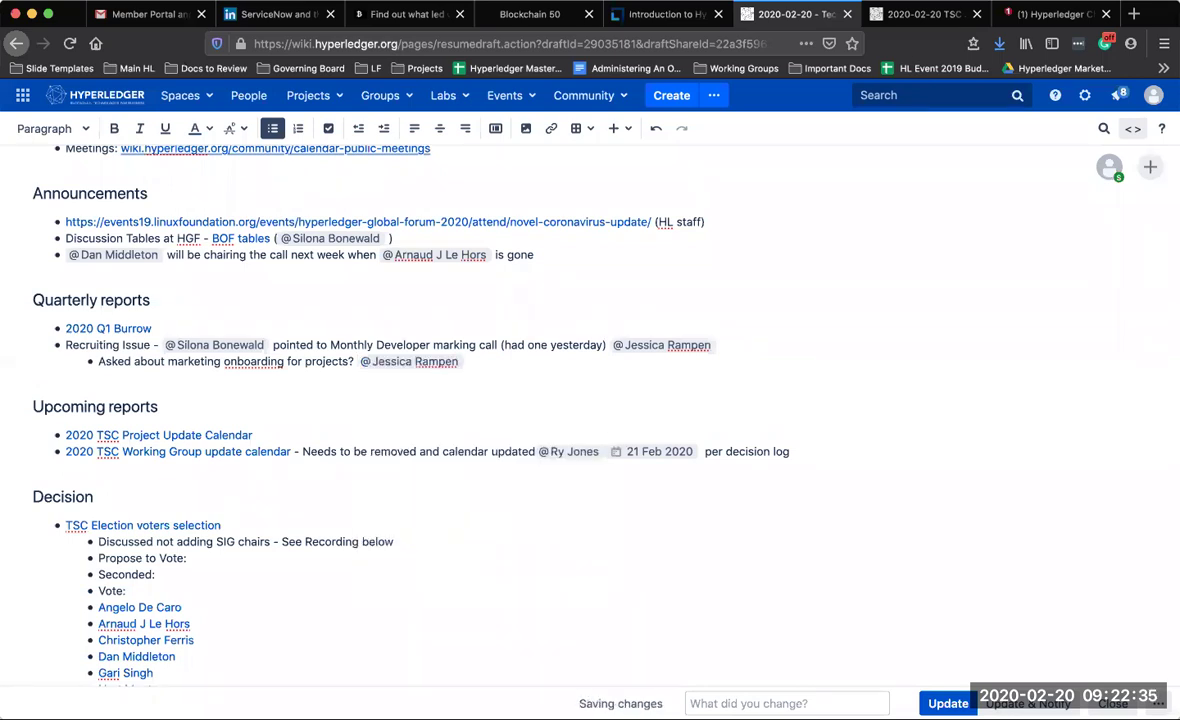
{"action": "left_click", "coordinate": [622, 451]}
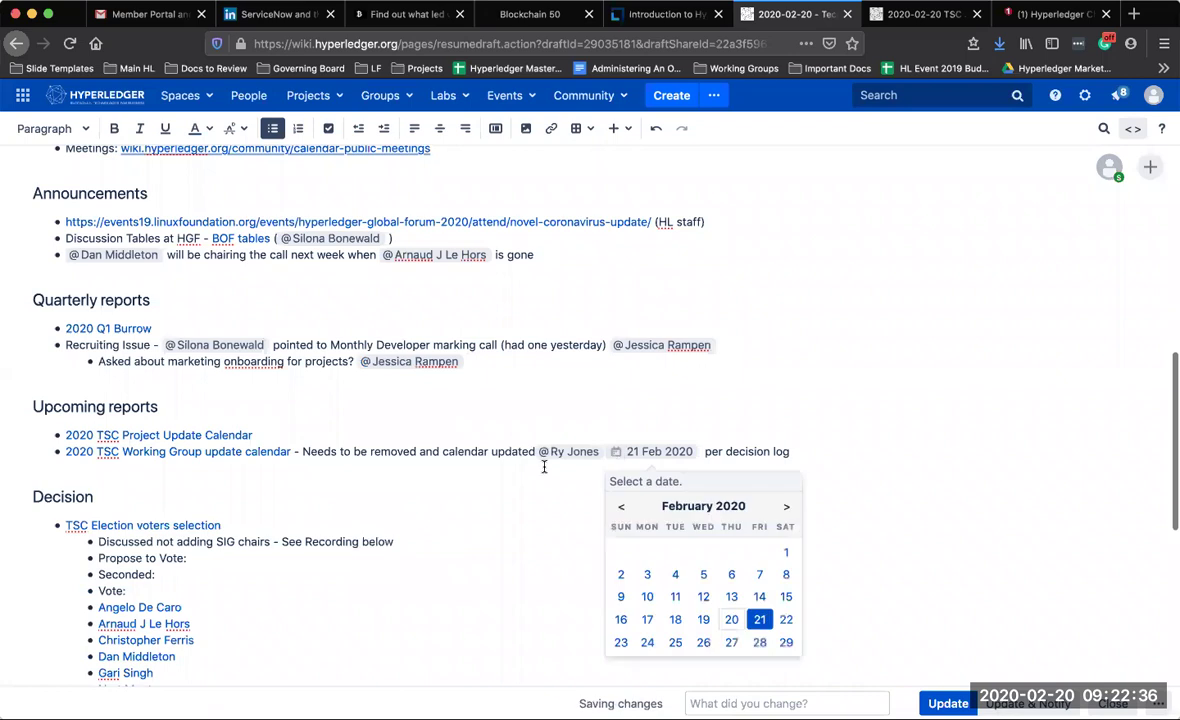
{"action": "left_click", "coordinate": [532, 405]}
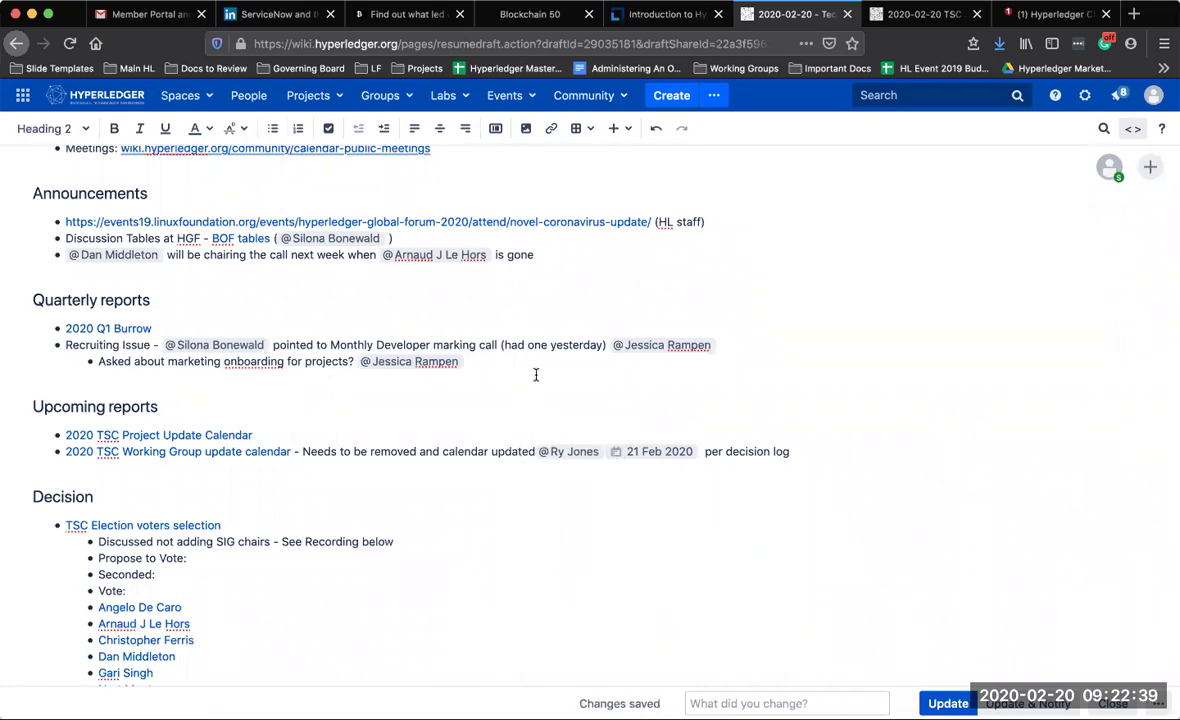
{"action": "scroll", "coordinate": [535, 372], "scroll_direction": "down", "scroll_amount": 3}
Add a 'Petition Process - Form was created by' bullet below the SIG chairs note
{"action": "left_click", "coordinate": [408, 384]}
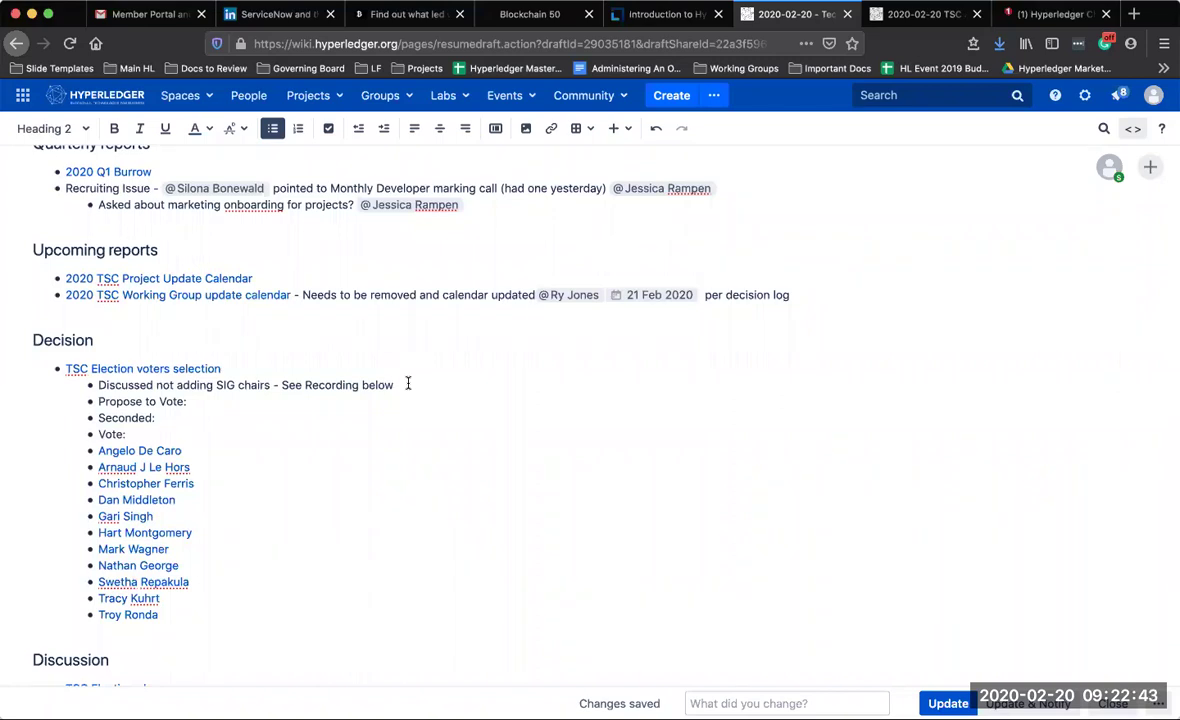
{"action": "key", "text": "Return"}
{"action": "type", "text": "P"}
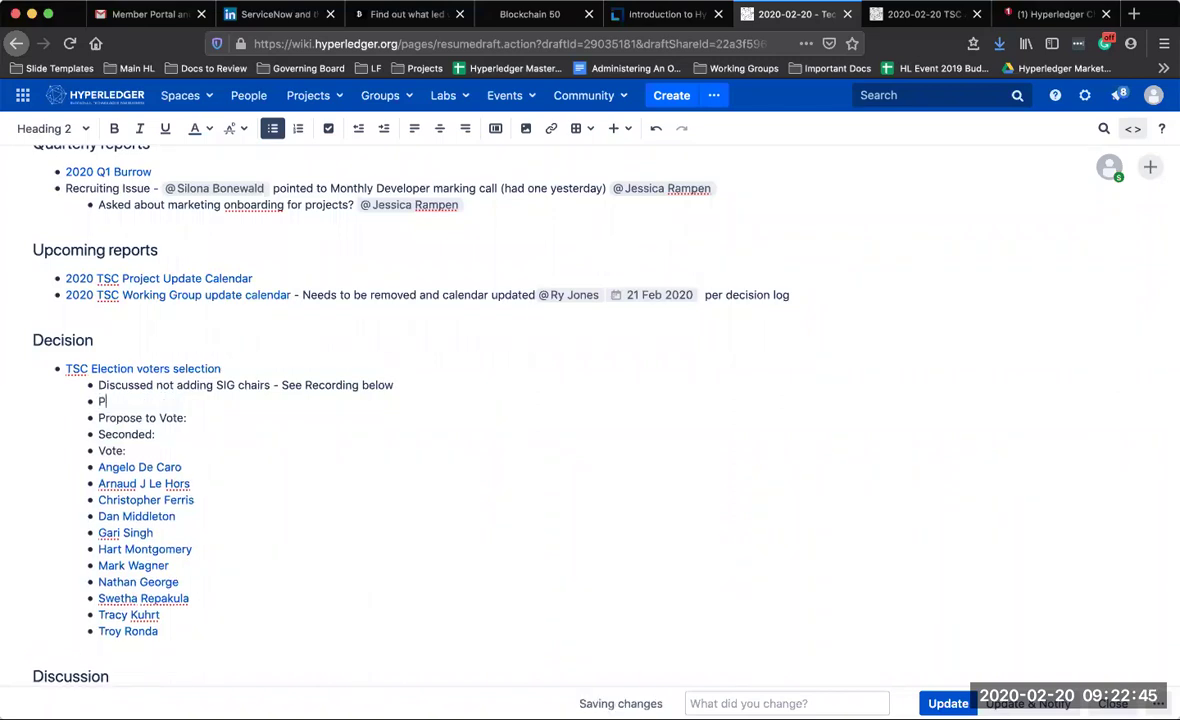
{"action": "type", "text": "etition Process - "}
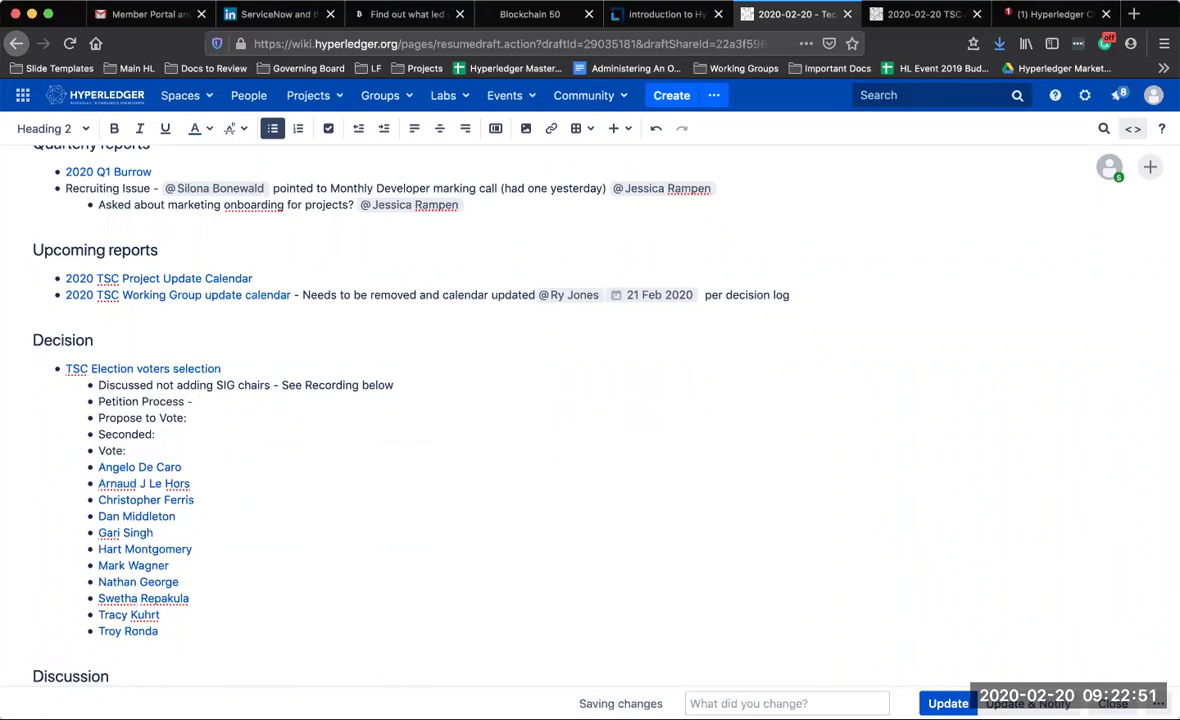
{"action": "type", "text": "Form"}
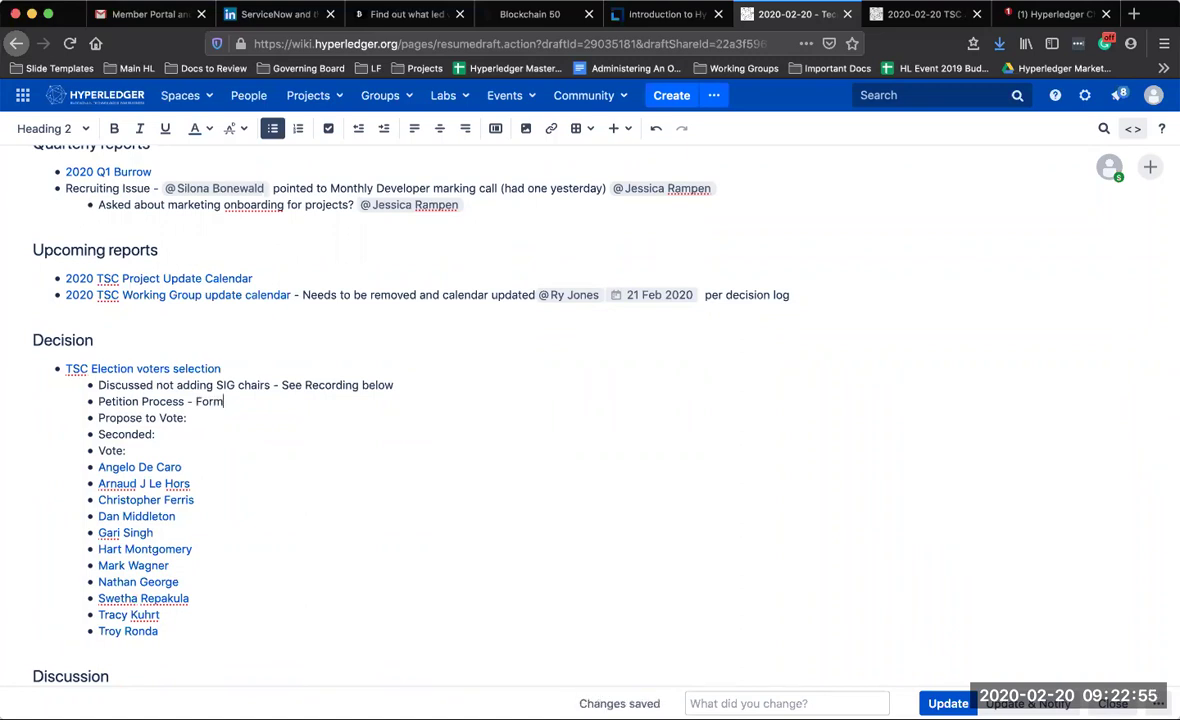
{"action": "type", "text": " was"}
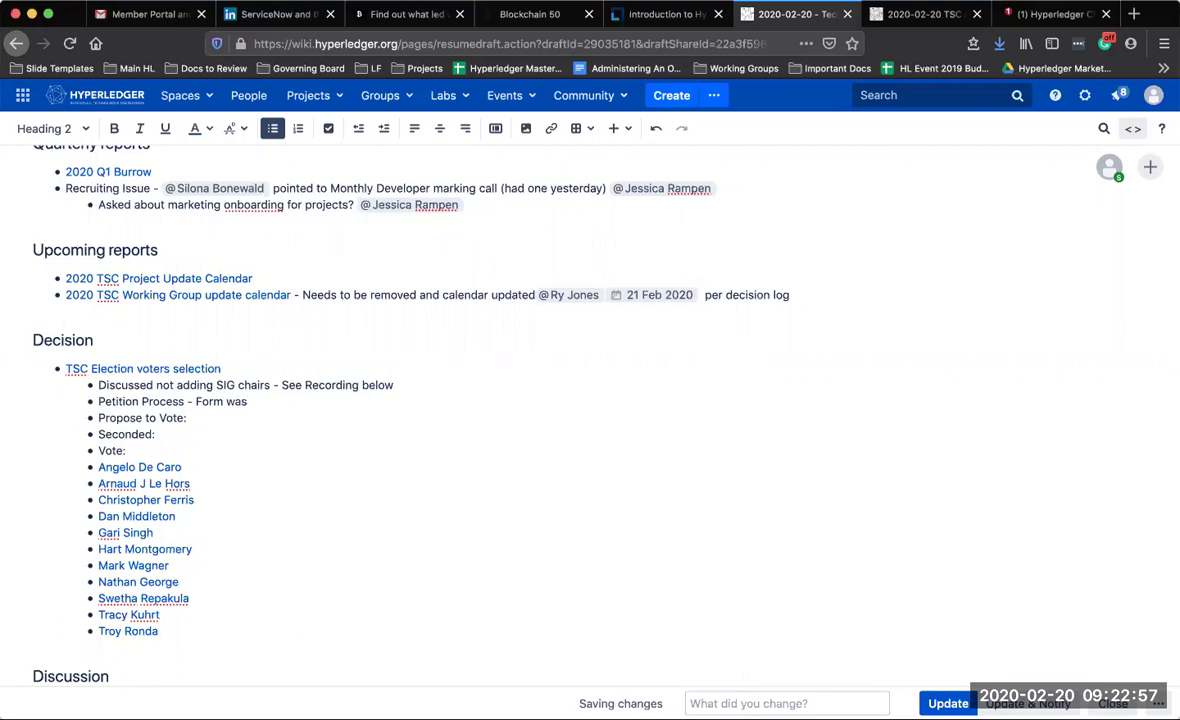
{"action": "type", "text": " created"}
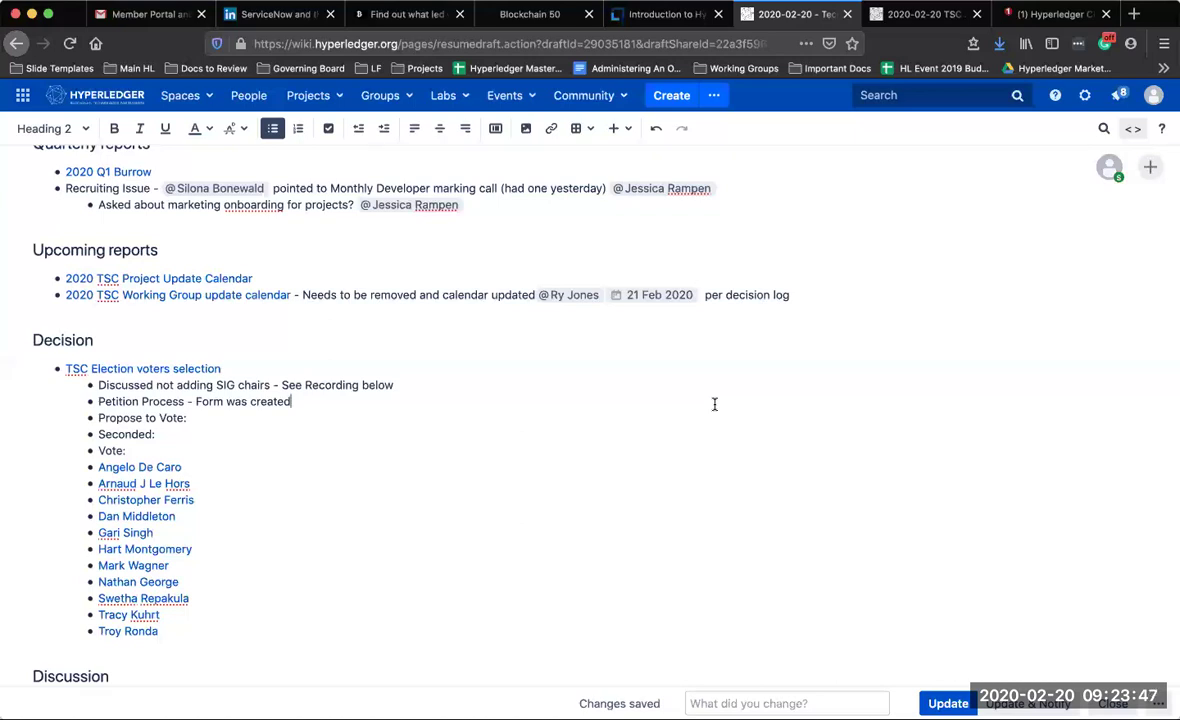
{"action": "type", "text": "b"}
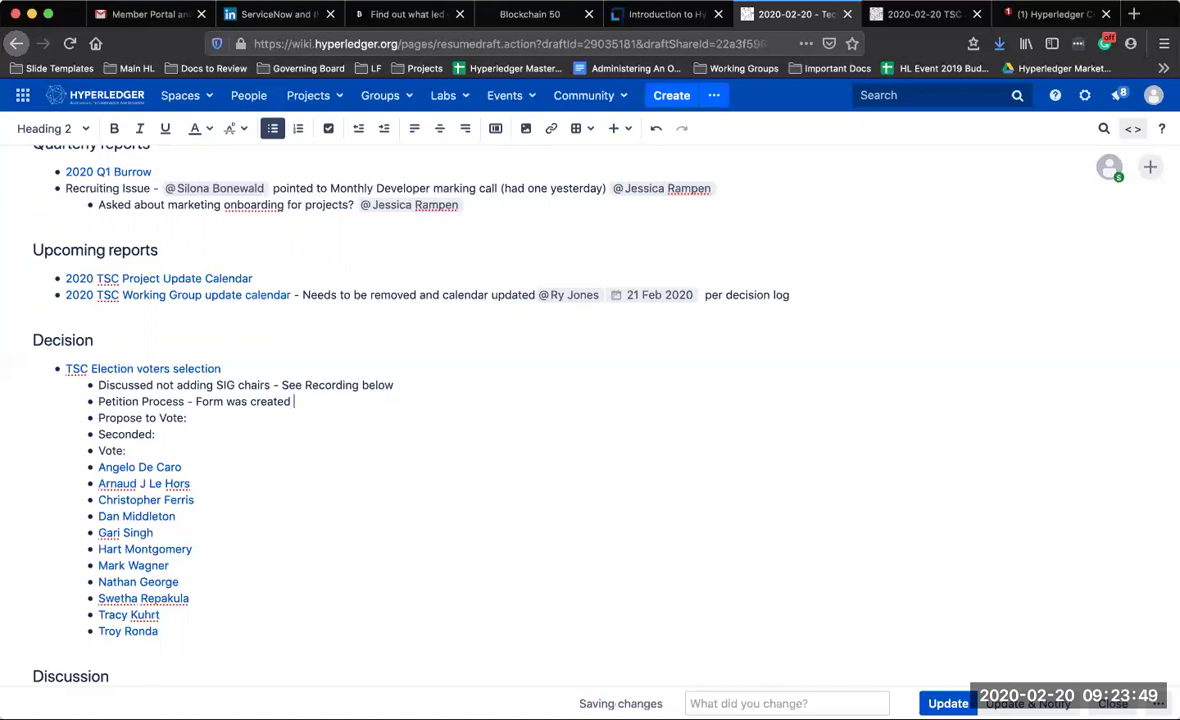
{"action": "type", "text": "y @dh"}
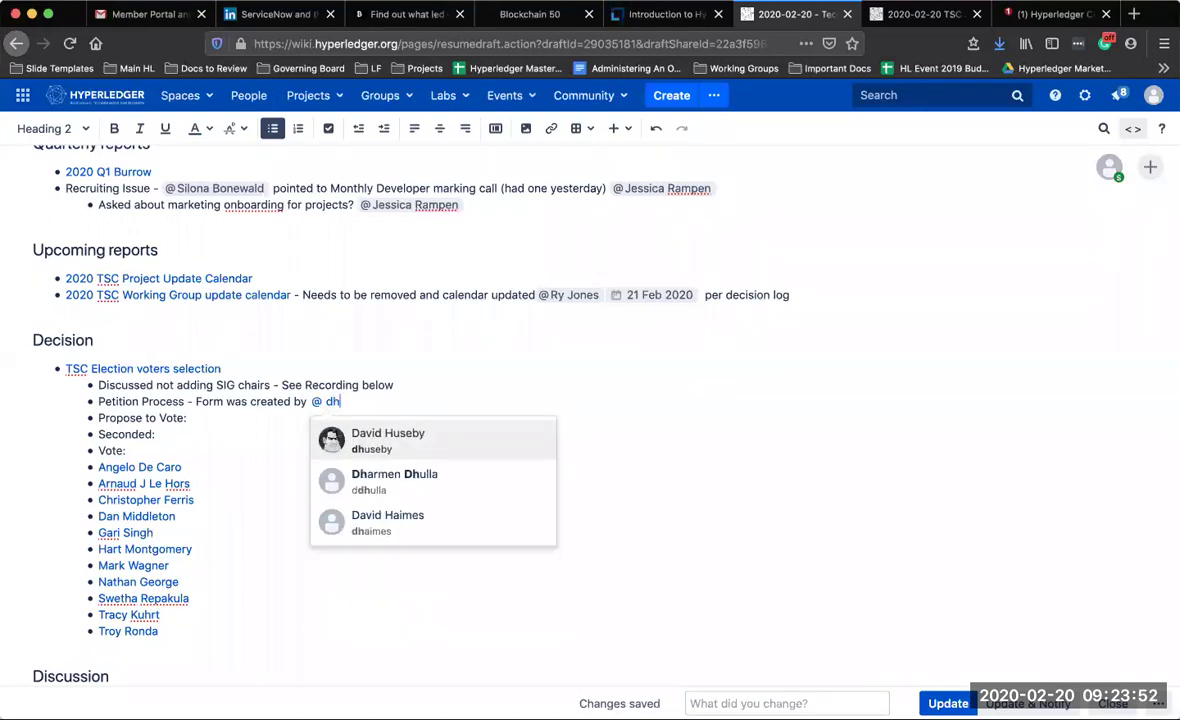
Insert the @-mention of the petition form's creator on the Petition Process line
{"action": "key", "text": "Return"}
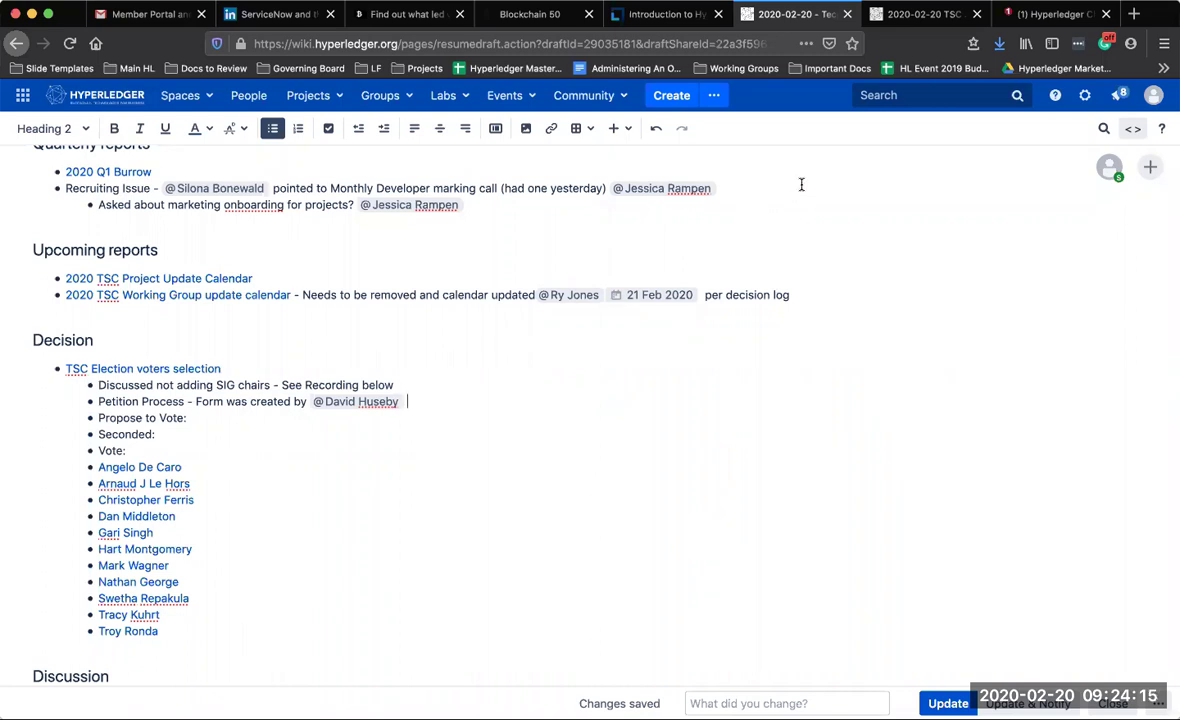
{"action": "left_click", "coordinate": [710, 181]}
{"action": "left_click", "coordinate": [435, 407]}
Append 'Don't use Google be sure to use Confluence per' plus a member @-mention to the Petition Process line
{"action": "type", "text": "Don't us"}
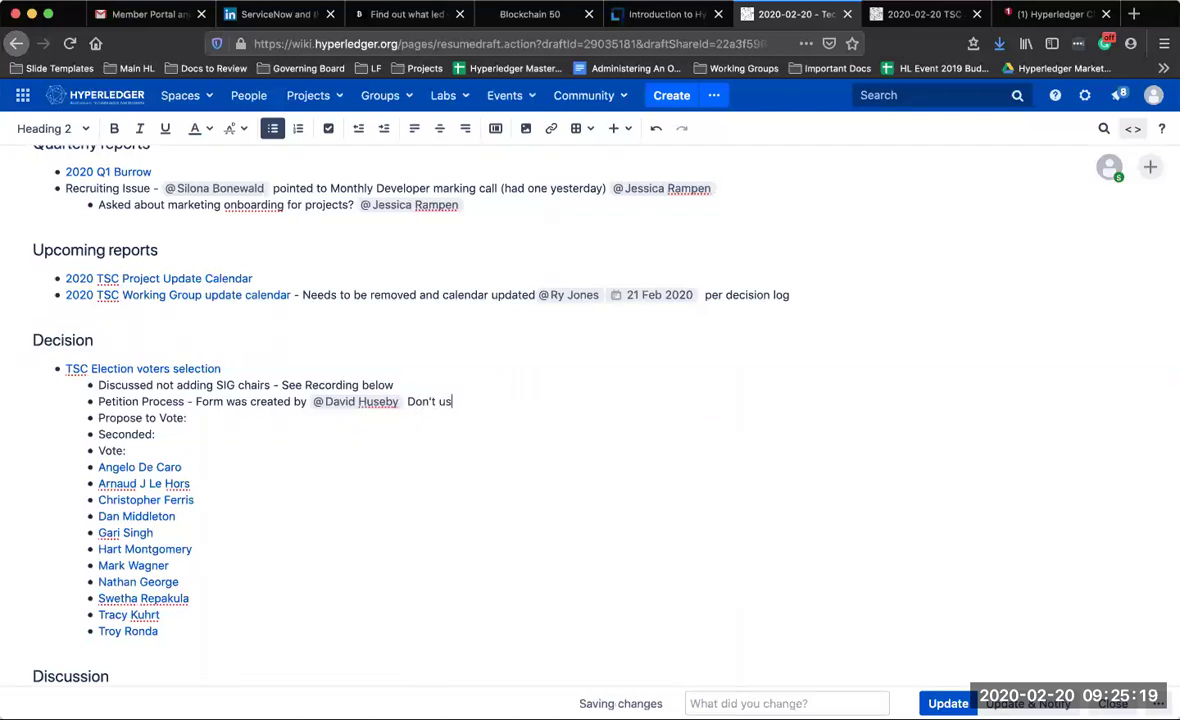
{"action": "type", "text": "e Google "}
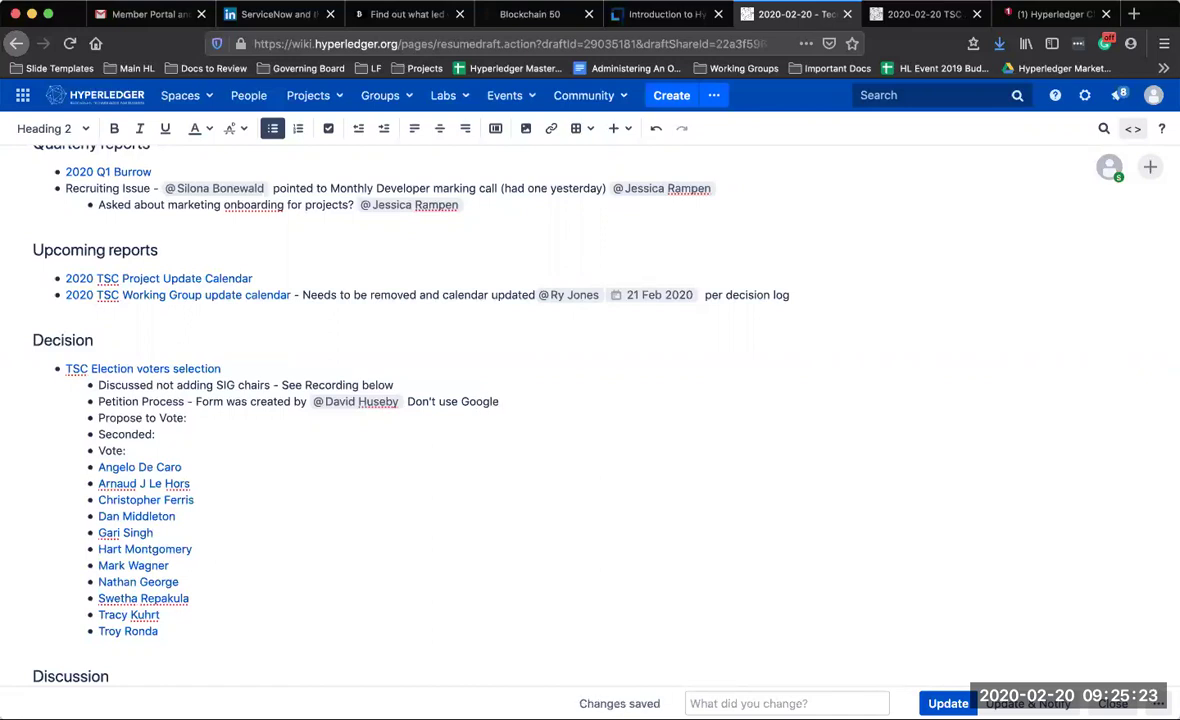
{"action": "type", "text": "use C"}
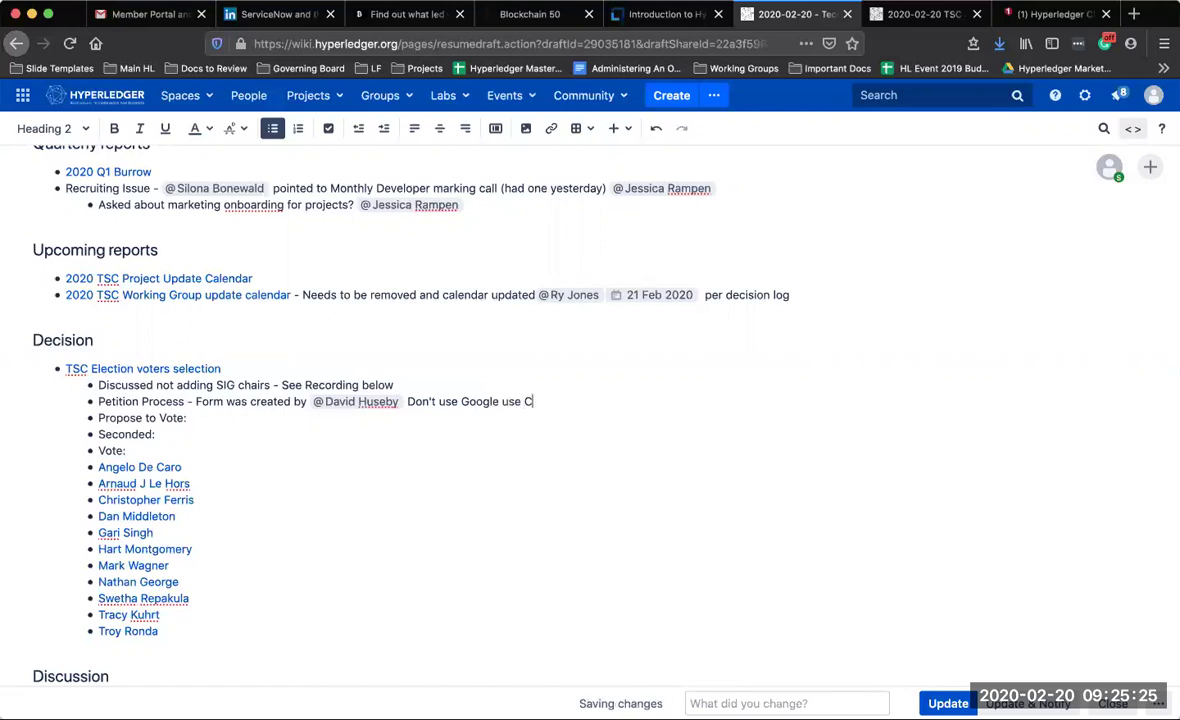
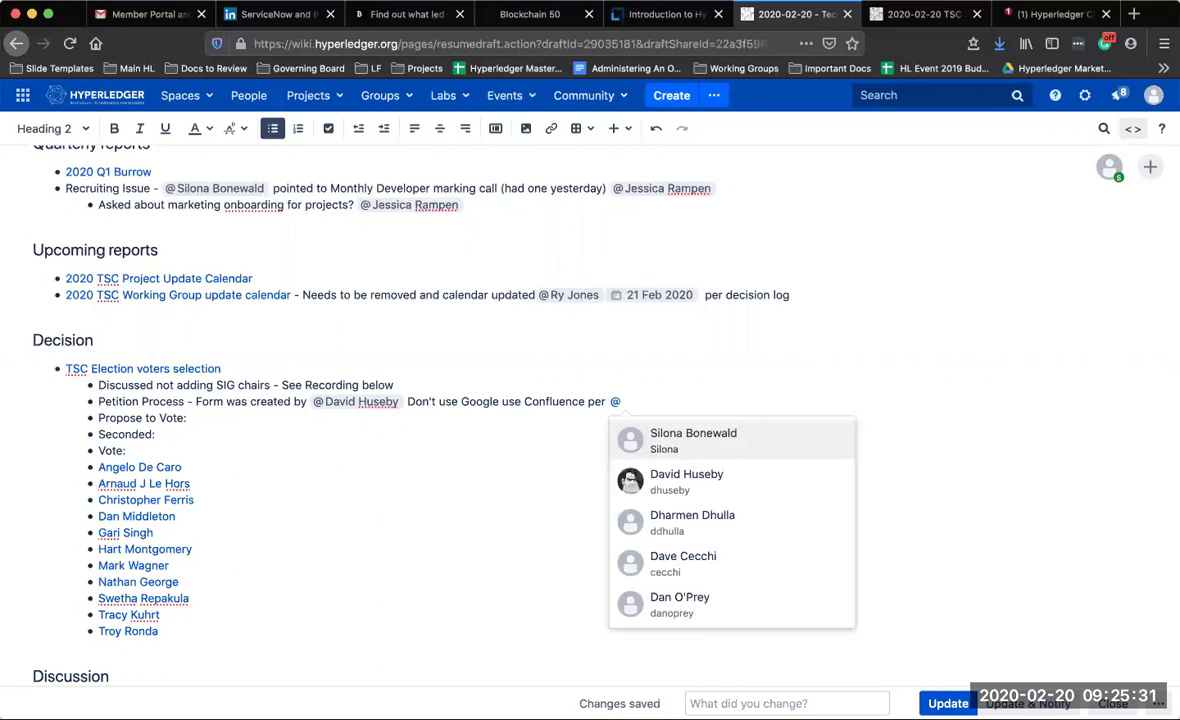
{"action": "key", "text": "Return"}
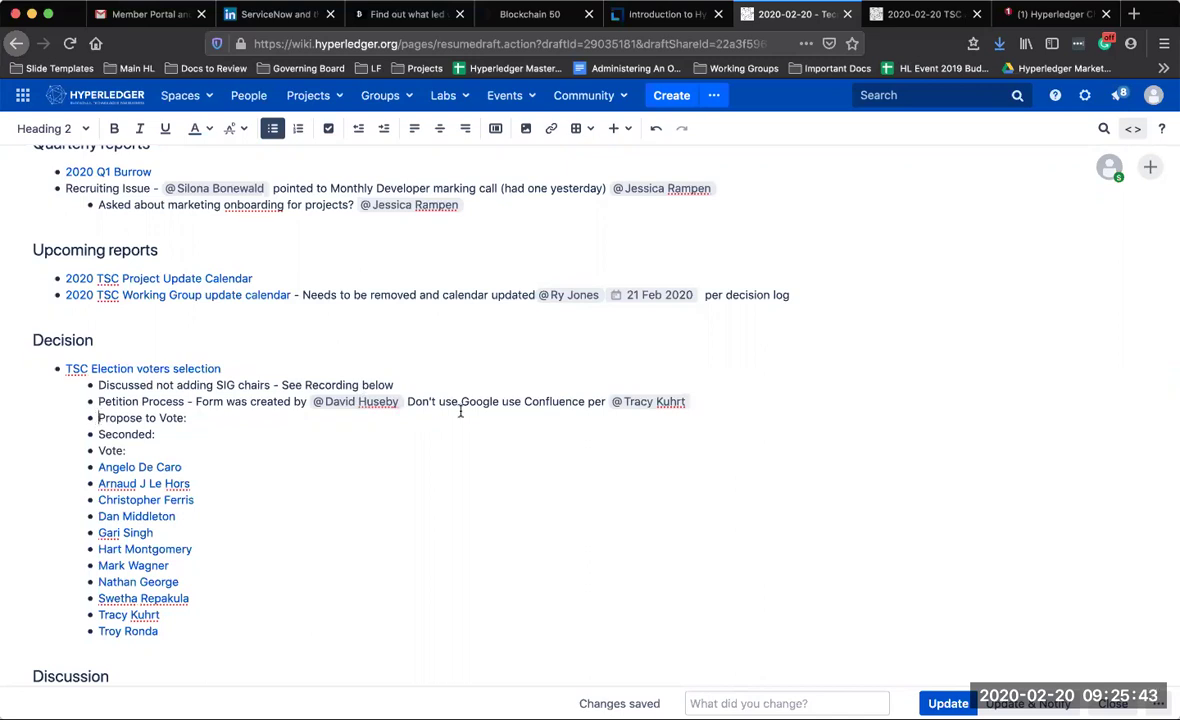
{"action": "left_click", "coordinate": [706, 402]}
{"action": "left_click", "coordinate": [503, 401]}
{"action": "type", "text": "be sure to"}
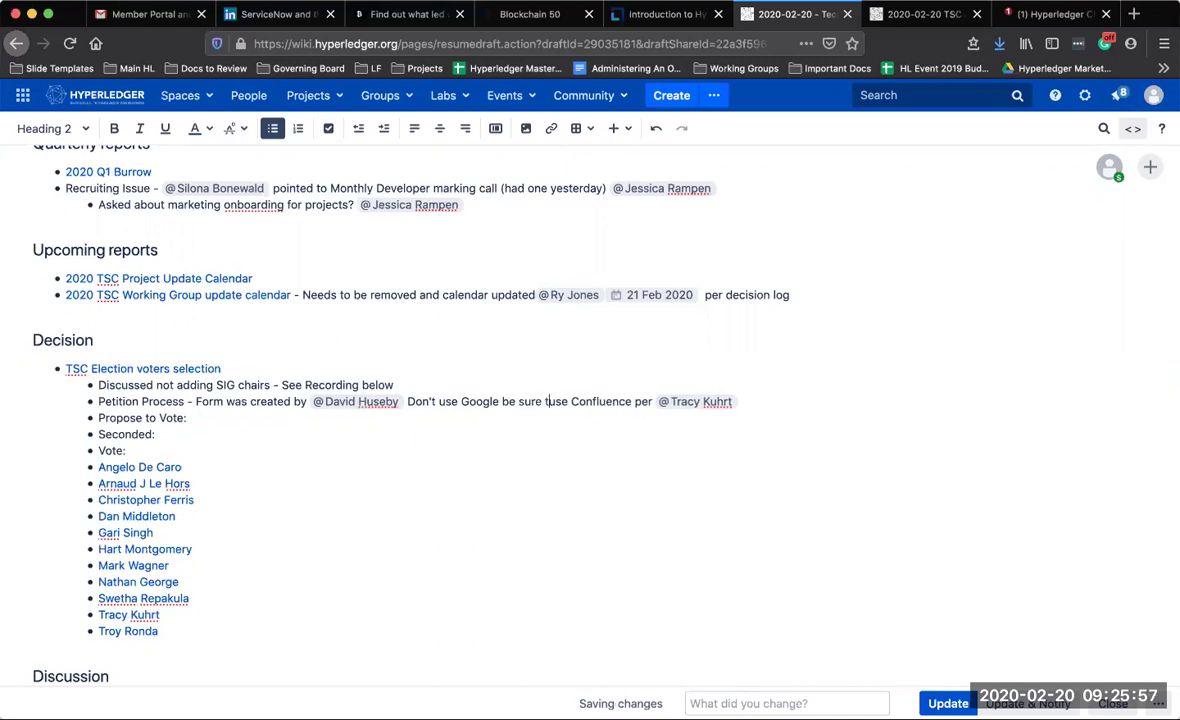
{"action": "left_click", "coordinate": [762, 401]}
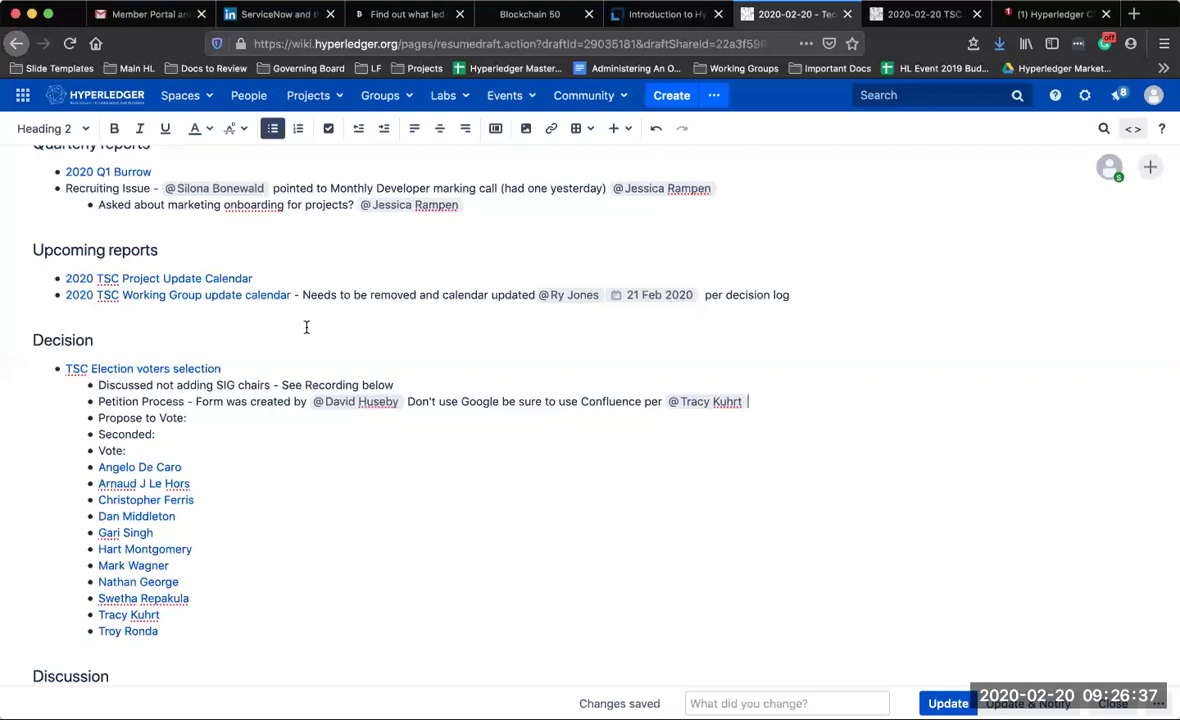
Tick the missing member in the Present list and add '- joined late'
{"action": "scroll", "coordinate": [300, 330], "scroll_direction": "up", "scroll_amount": 15}
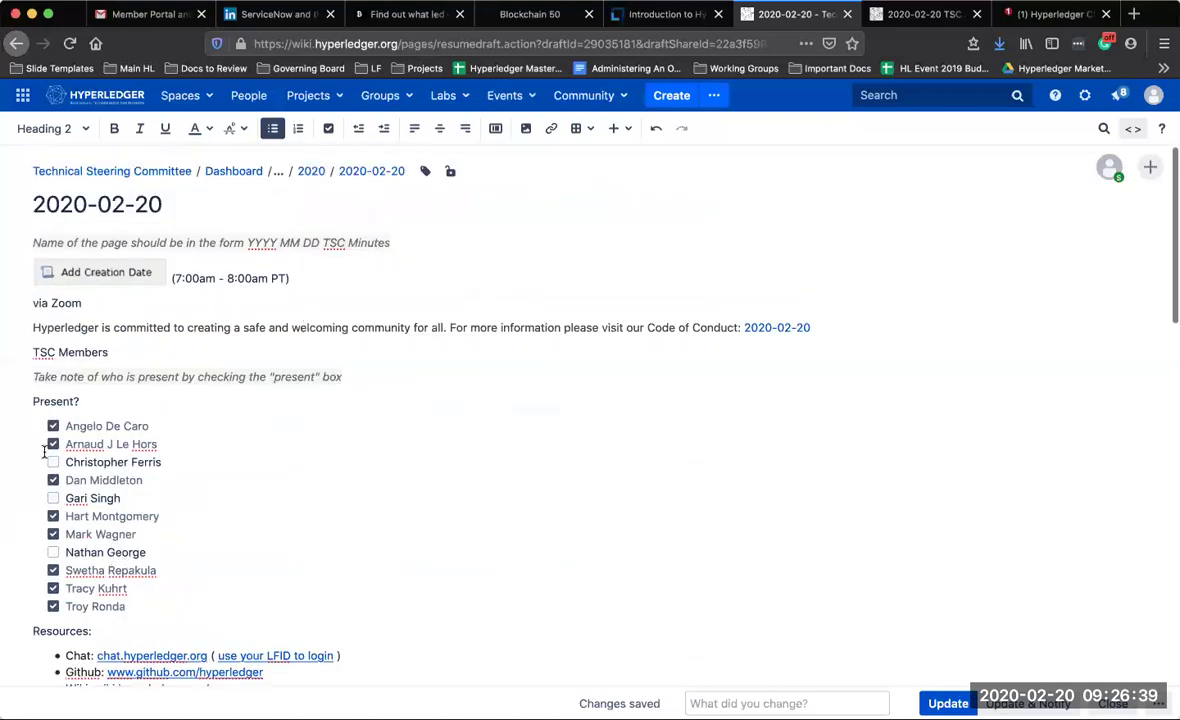
{"action": "left_click", "coordinate": [53, 462]}
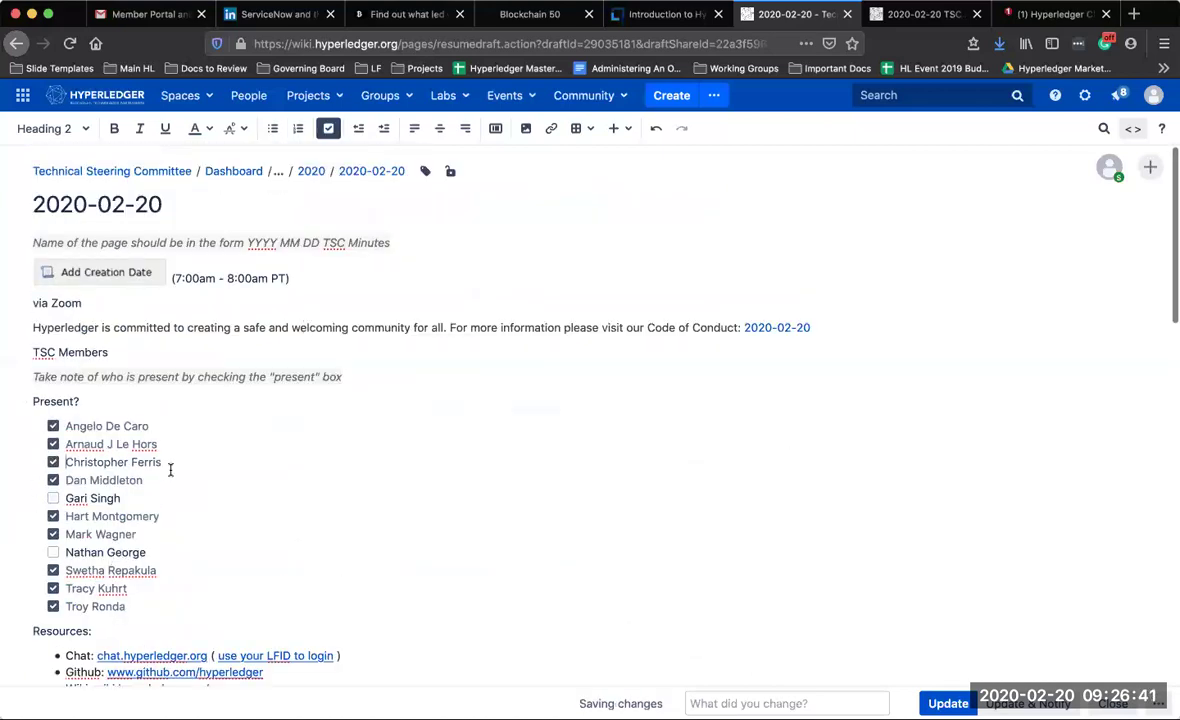
{"action": "type", "text": "- "}
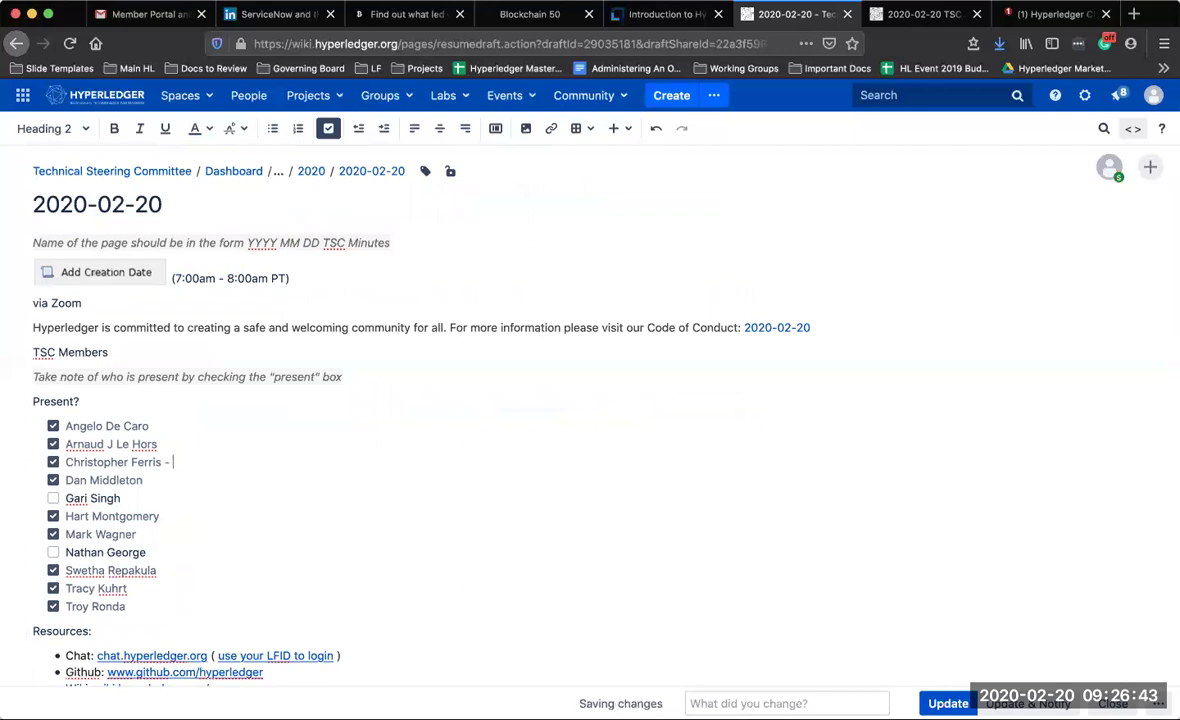
{"action": "type", "text": "joined late"}
Open the linked TSC Election voters selection page from the Decision section
{"action": "scroll", "coordinate": [227, 509], "scroll_direction": "down", "scroll_amount": 5}
{"action": "scroll", "coordinate": [227, 511], "scroll_direction": "down", "scroll_amount": 8}
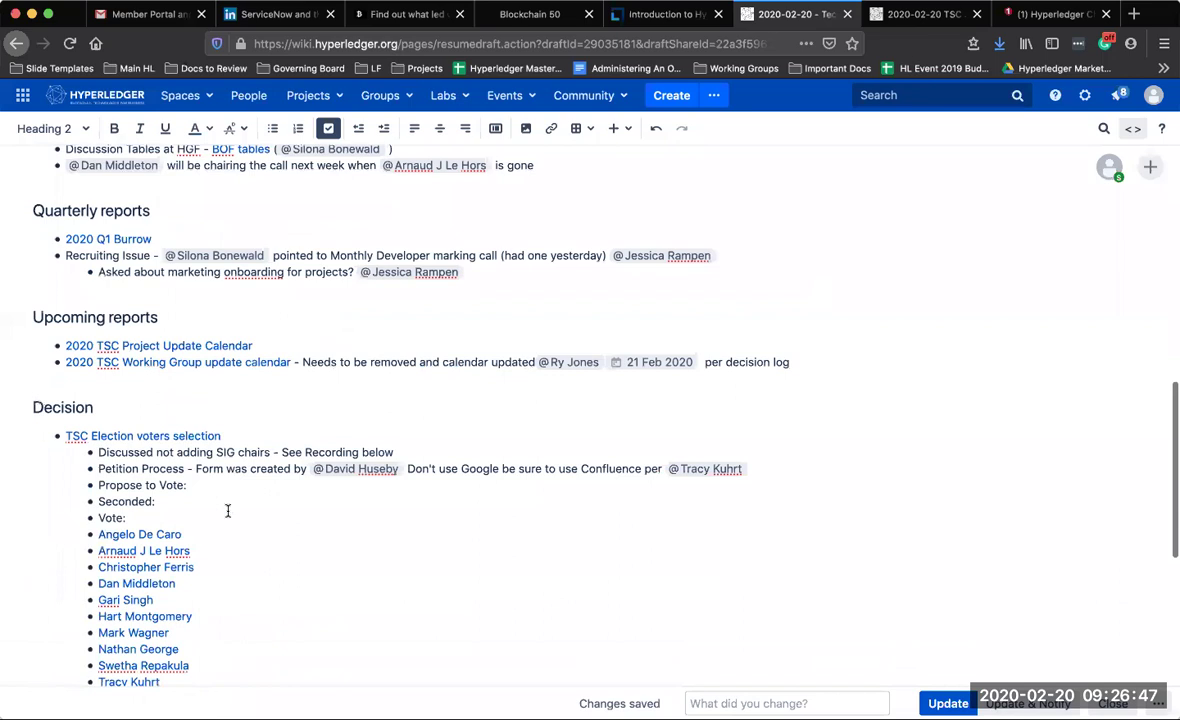
{"action": "left_click", "coordinate": [224, 436]}
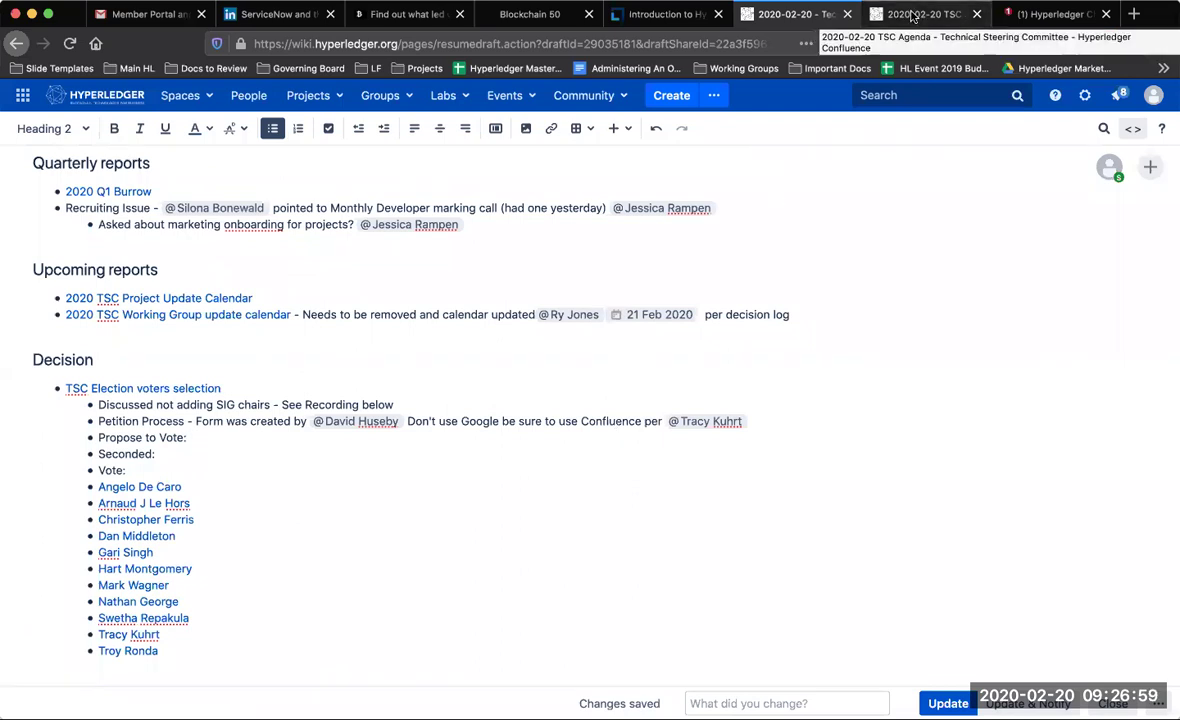
{"action": "left_click", "coordinate": [190, 387]}
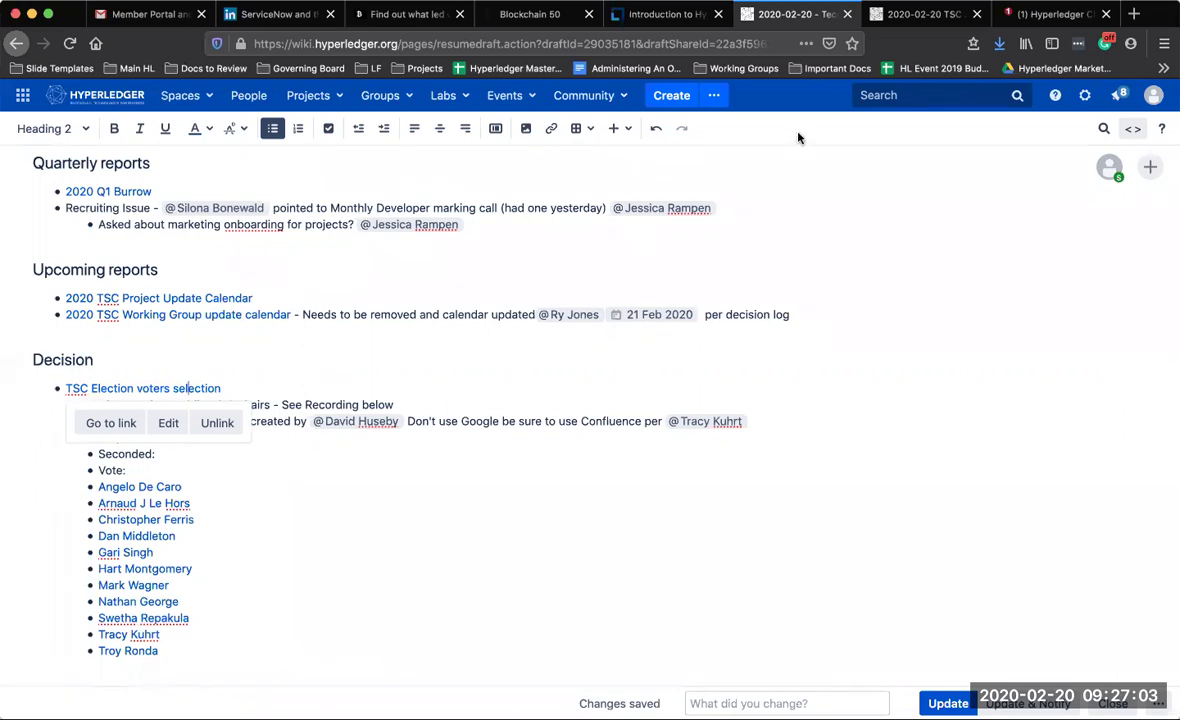
{"action": "left_click", "coordinate": [113, 423]}
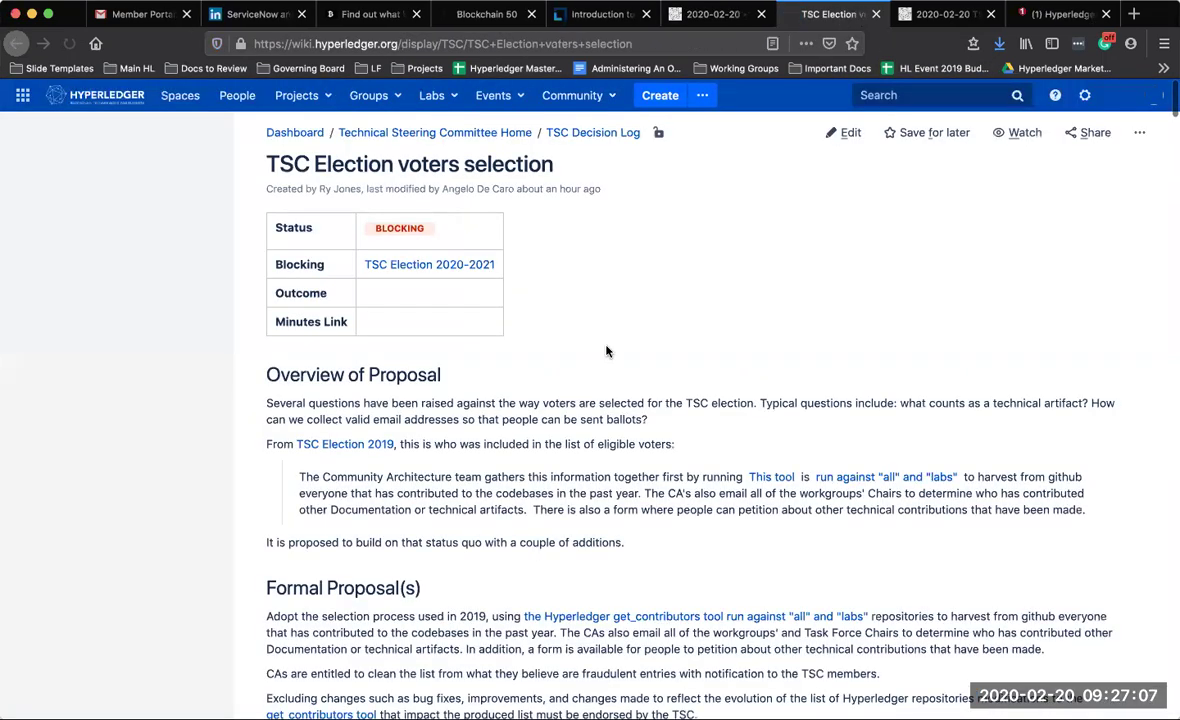
Read the 'and SIG chairs' inline comment on Task Force Chairs and review the Formal Proposal
{"action": "scroll", "coordinate": [610, 340], "scroll_direction": "down", "scroll_amount": 3}
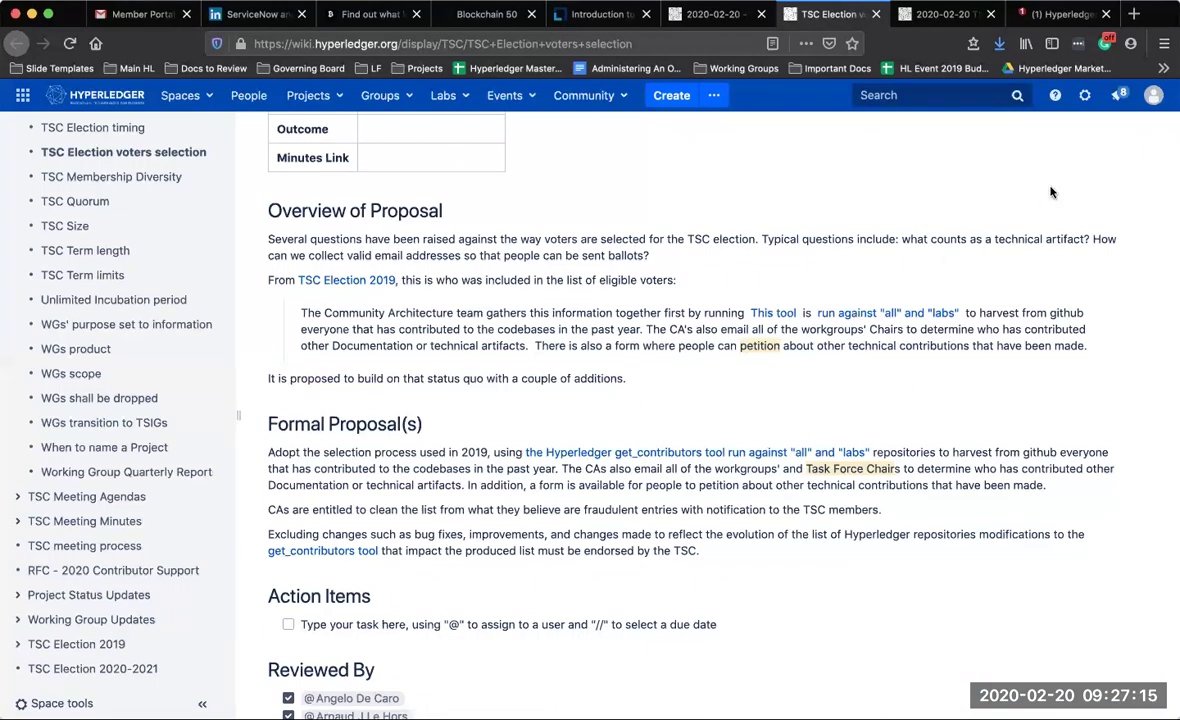
{"action": "left_click", "coordinate": [845, 477]}
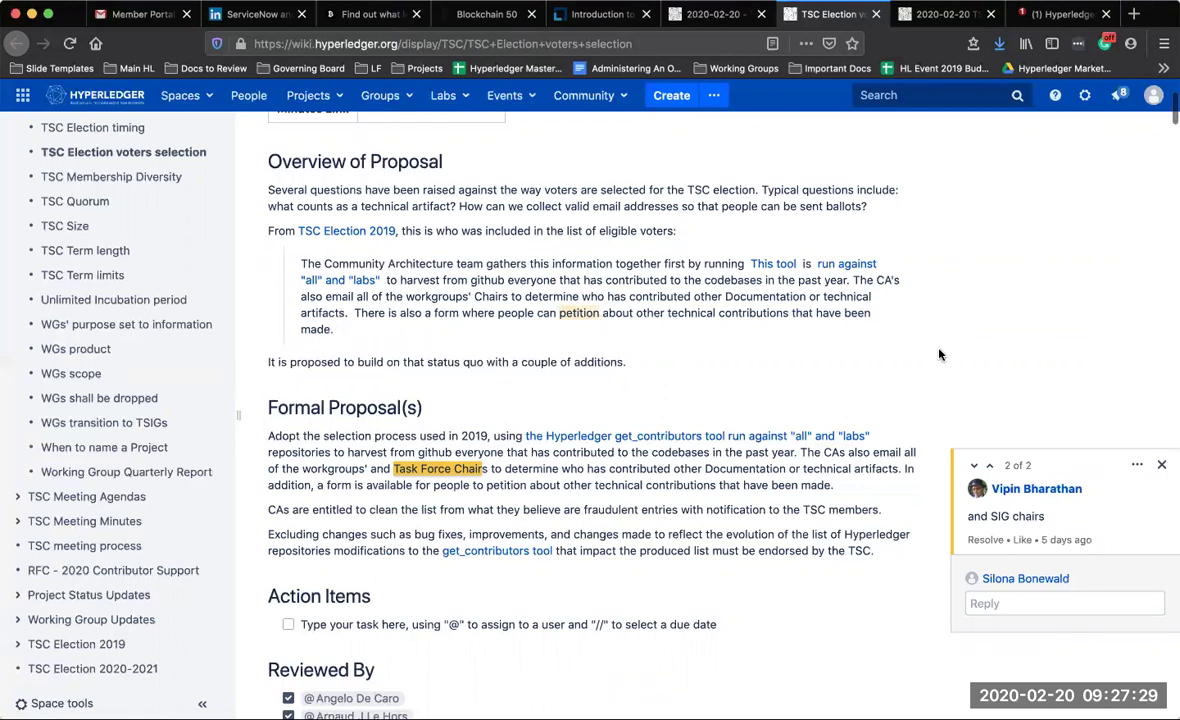
{"action": "scroll", "coordinate": [939, 354], "scroll_direction": "up", "scroll_amount": 3}
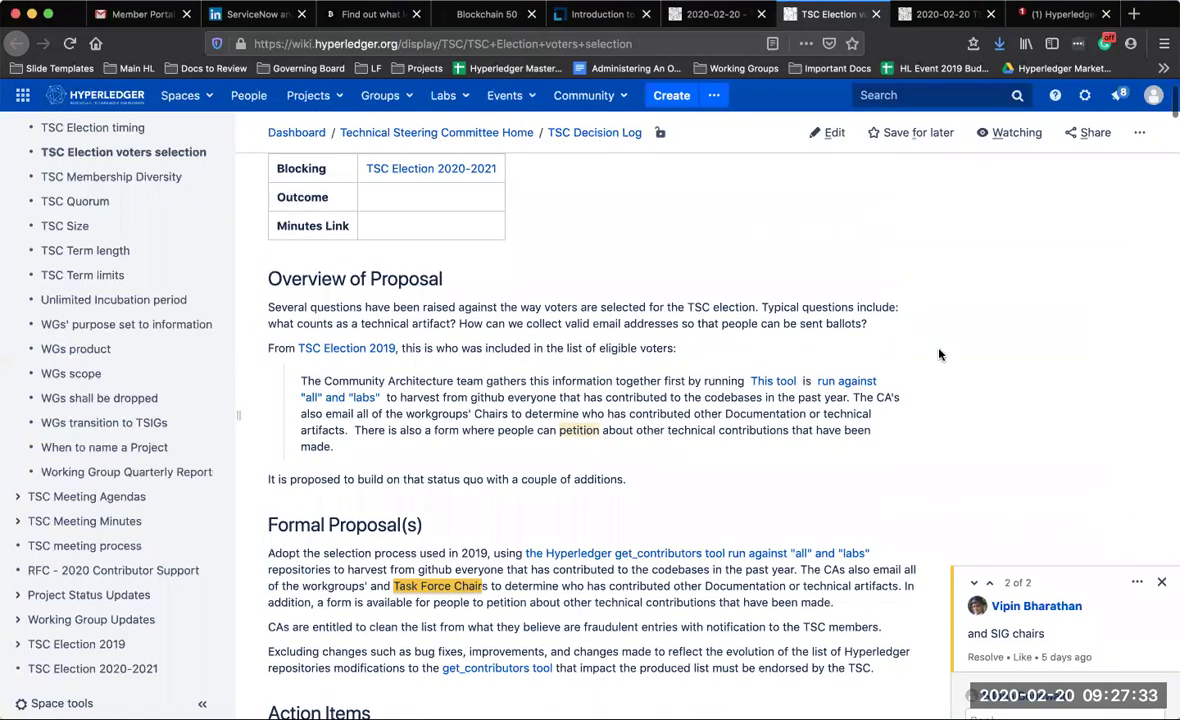
{"action": "scroll", "coordinate": [939, 354], "scroll_direction": "down", "scroll_amount": 2}
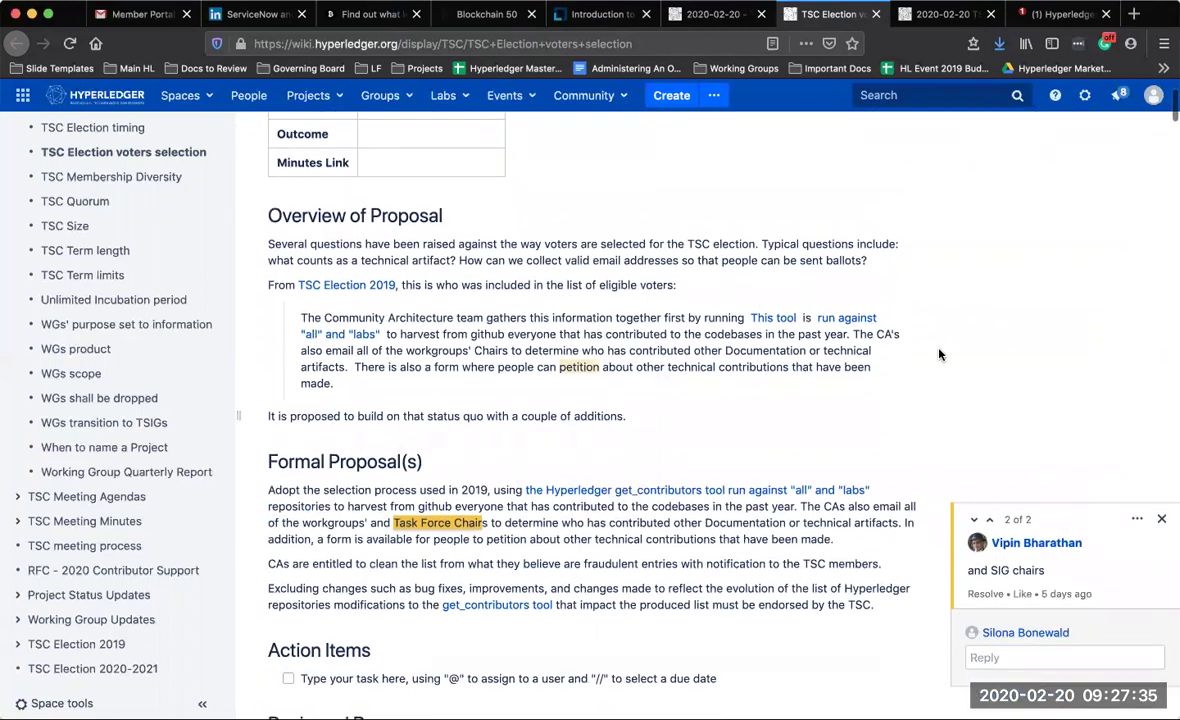
{"action": "scroll", "coordinate": [939, 354], "scroll_direction": "down", "scroll_amount": 1}
{"action": "scroll", "coordinate": [939, 354], "scroll_direction": "down", "scroll_amount": 3}
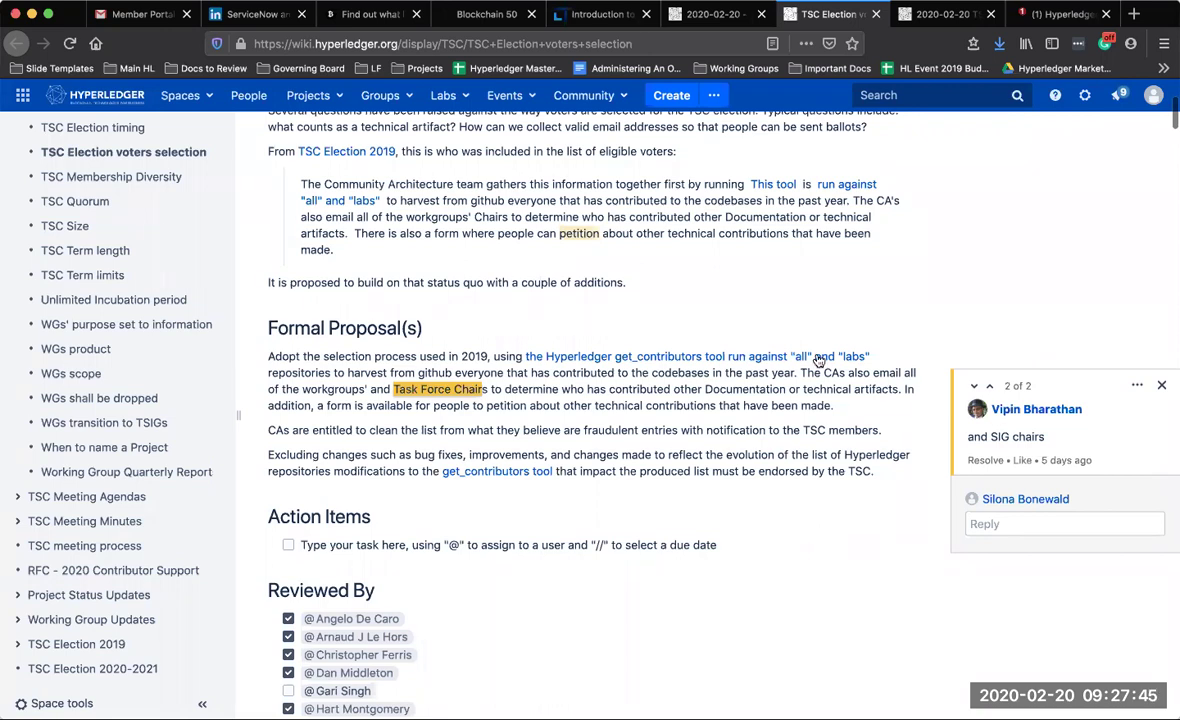
{"action": "scroll", "coordinate": [817, 358], "scroll_direction": "up", "scroll_amount": 1}
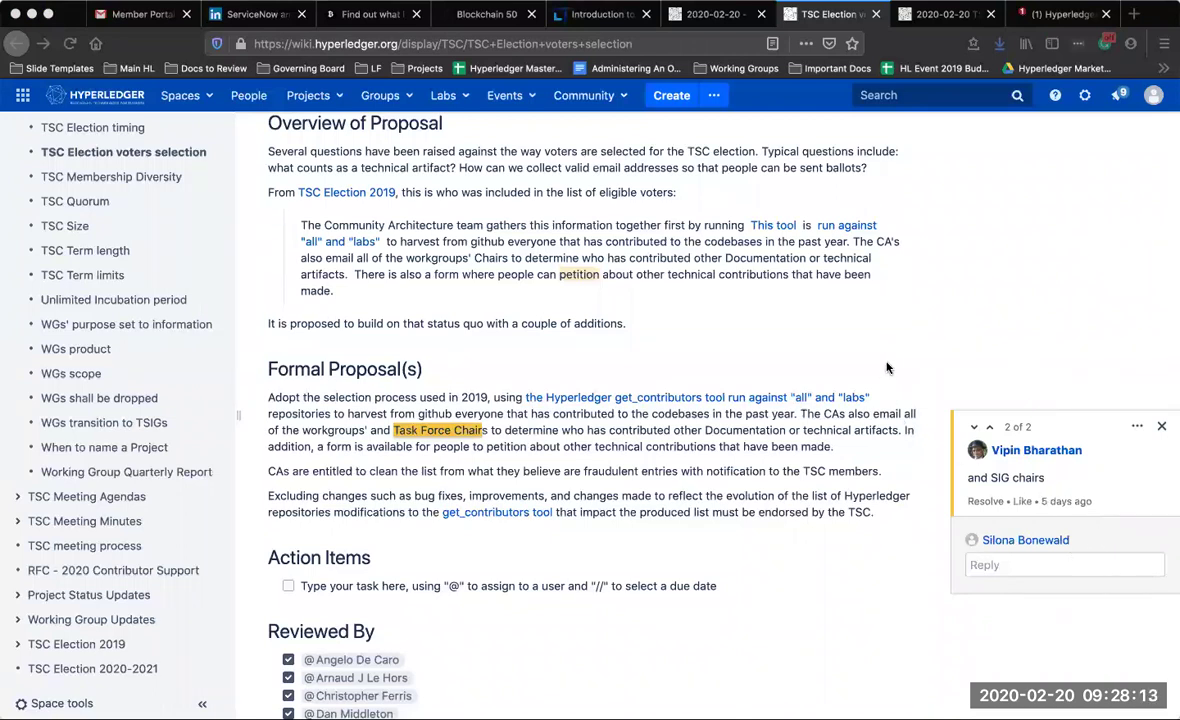
{"action": "scroll", "coordinate": [716, 453], "scroll_direction": "up", "scroll_amount": 2}
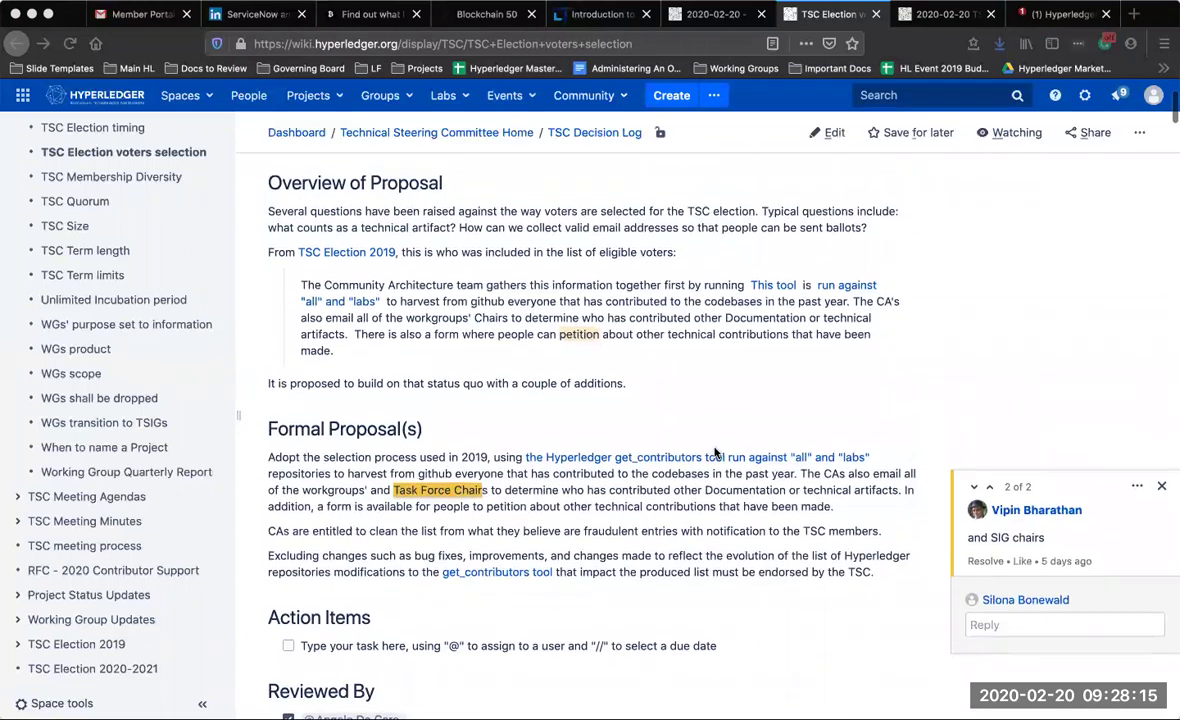
@-mention the proposer on 'Propose to Vote:' and the seconder on 'Seconded:', then record a '- yes' vote
{"action": "left_click", "coordinate": [712, 14]}
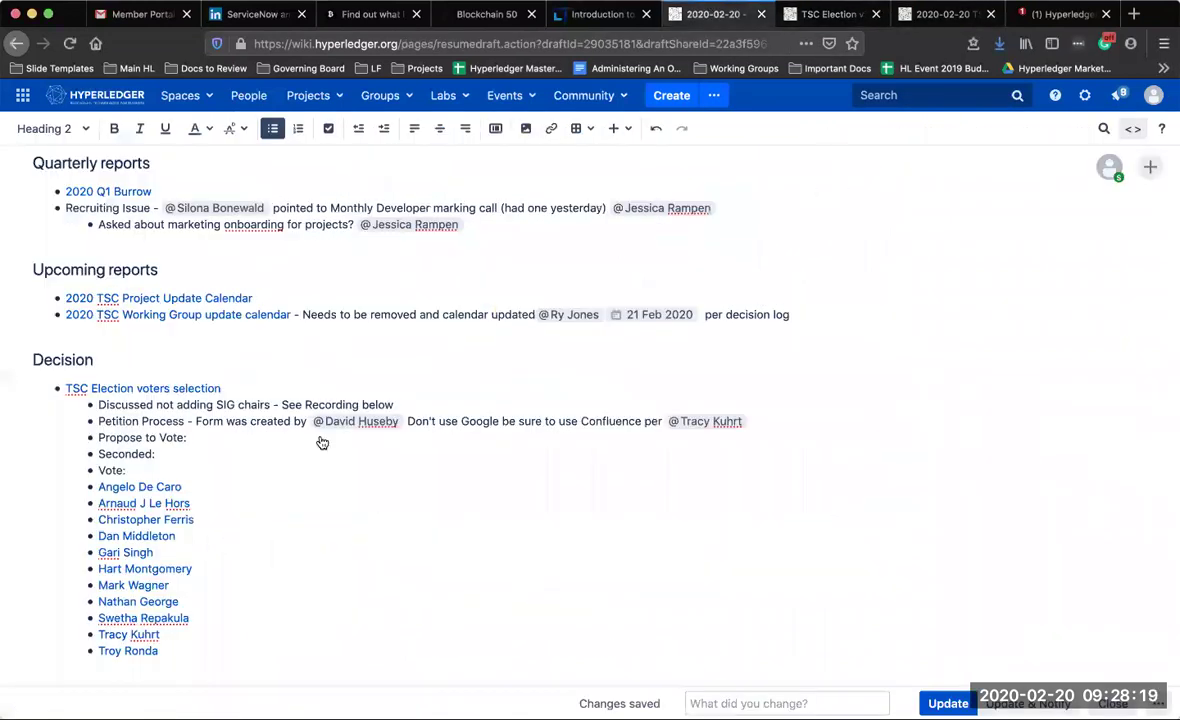
{"action": "left_click", "coordinate": [206, 443]}
{"action": "type", "text": "@dan"}
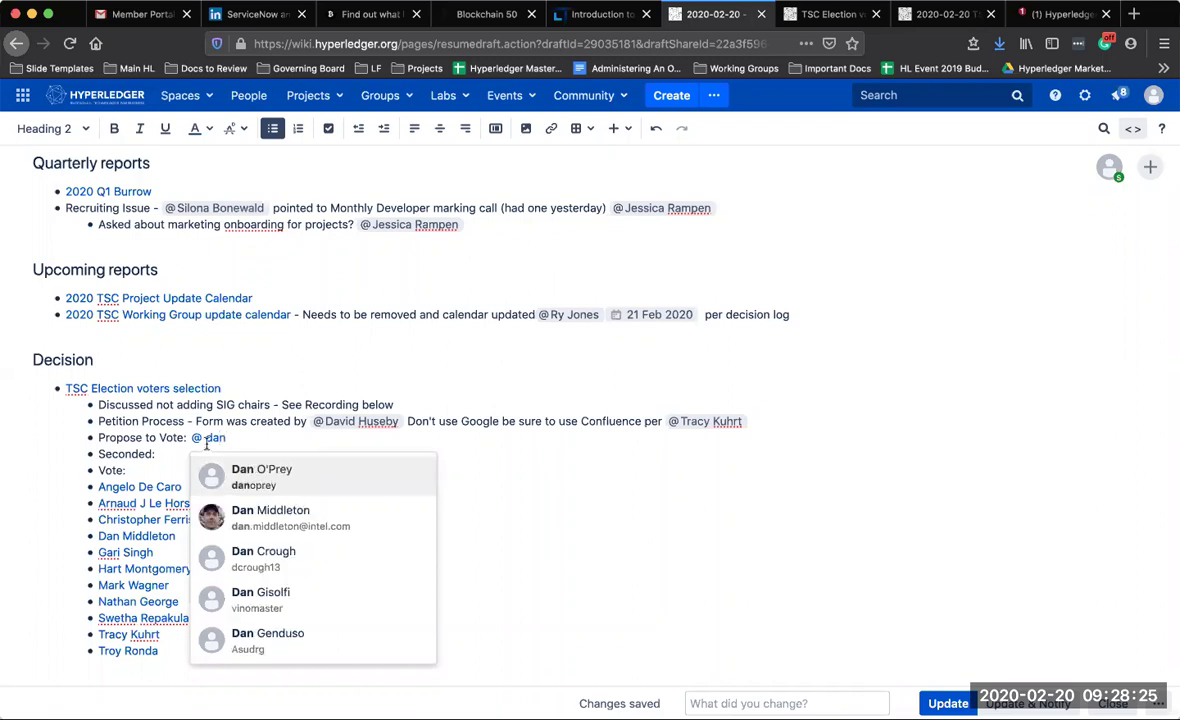
{"action": "left_click", "coordinate": [208, 484]}
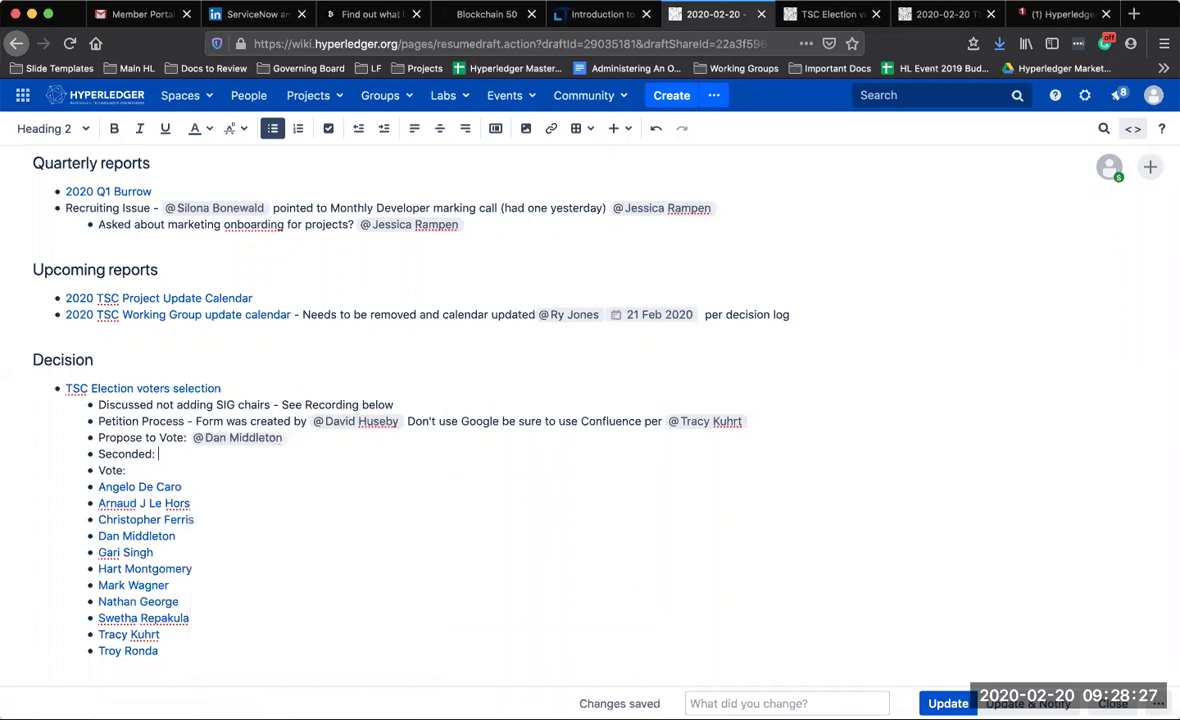
{"action": "type", "text": "@har"}
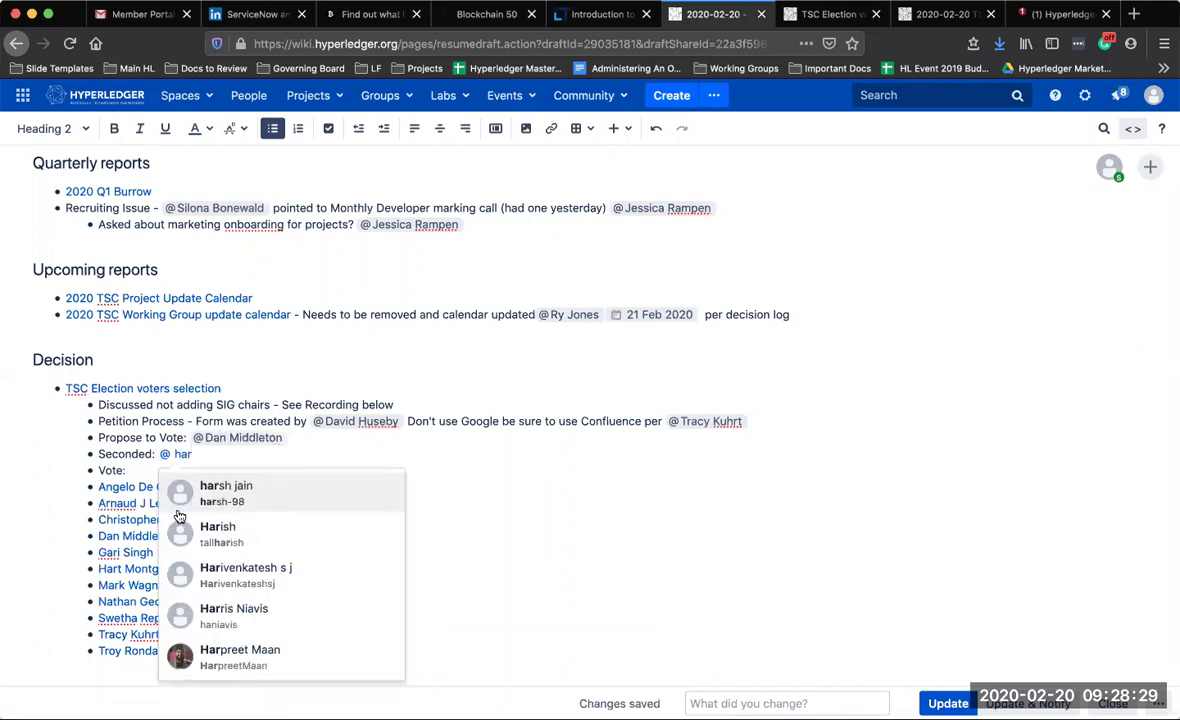
{"action": "type", "text": "t"}
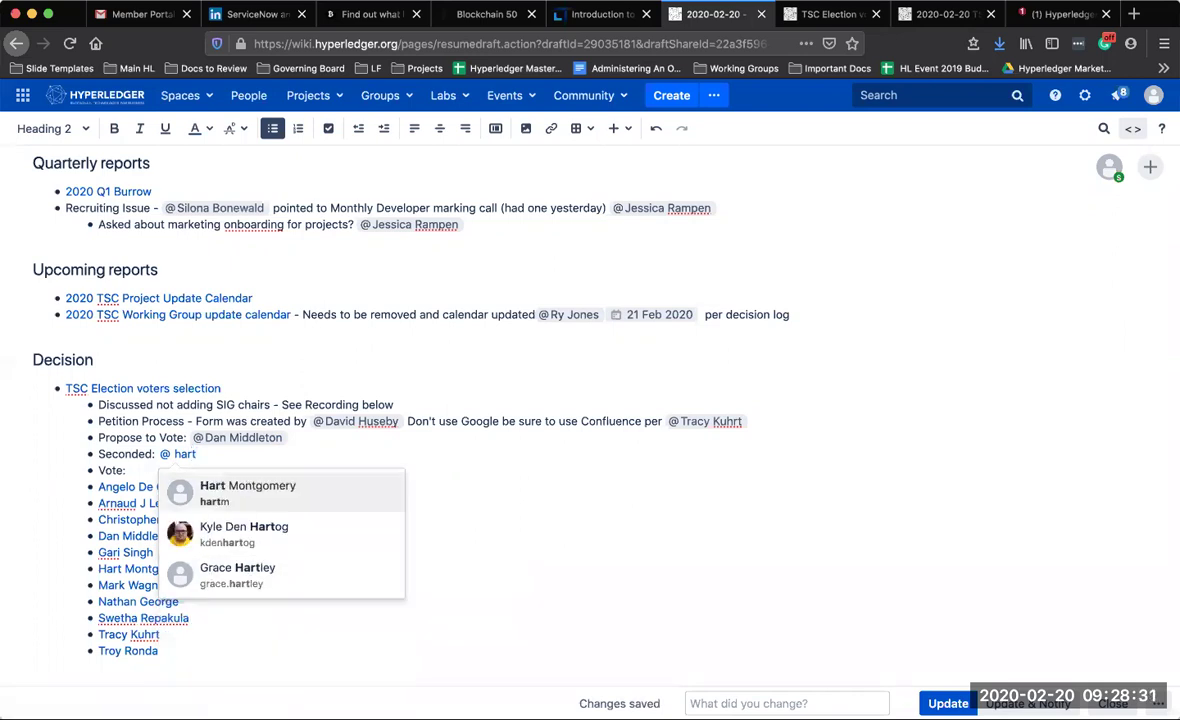
{"action": "left_click", "coordinate": [207, 491]}
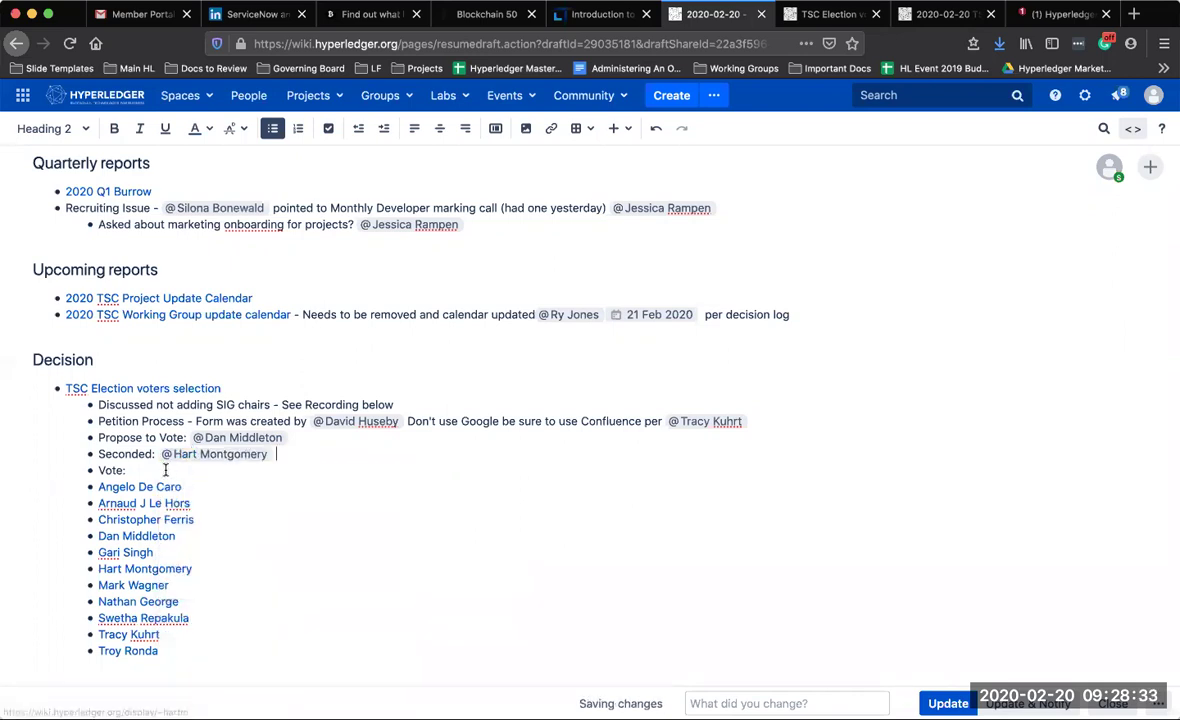
{"action": "left_click", "coordinate": [208, 490]}
{"action": "type", "text": "-"}
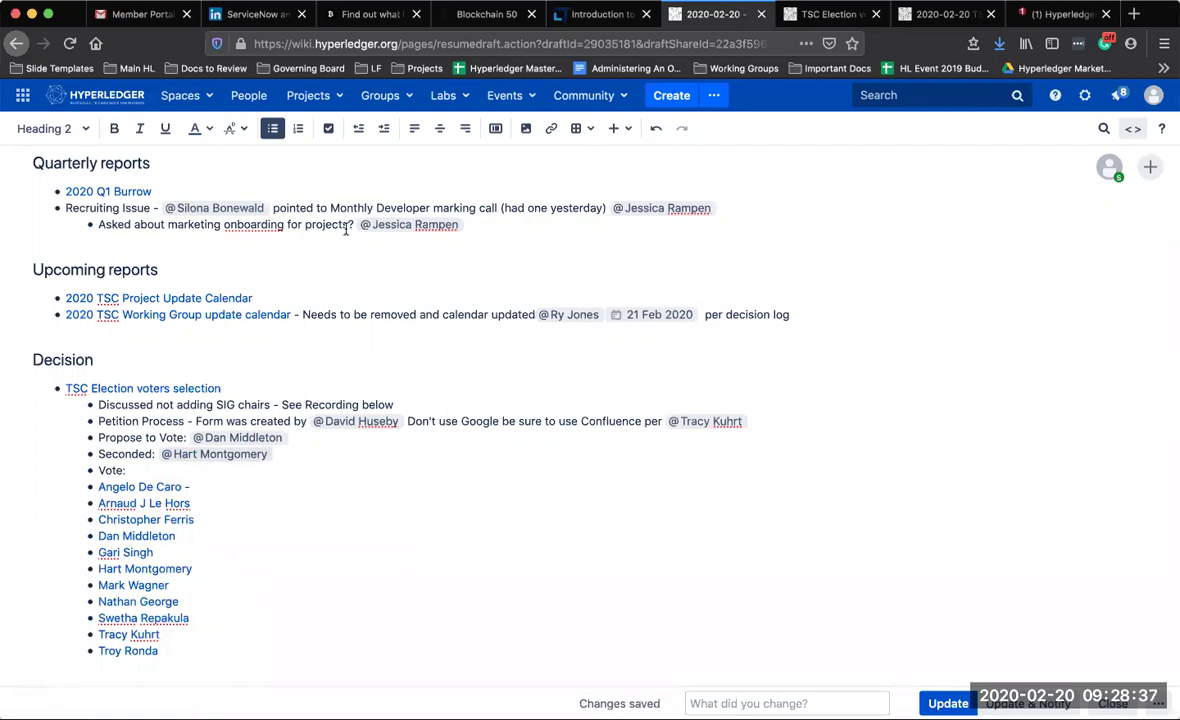
{"action": "type", "text": " yes"}
Record yes or NA votes for the first several voters, fixing a mistyped entry
{"action": "key", "text": "Down"}
{"action": "type", "text": "-"}
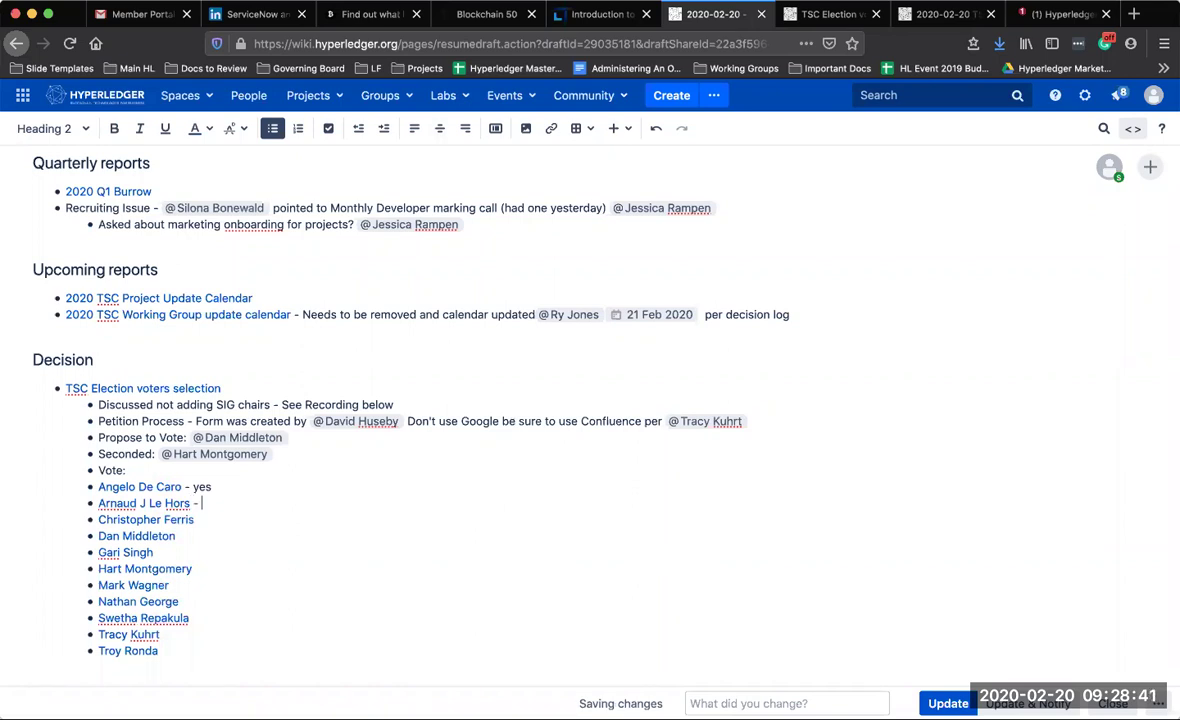
{"action": "type", "text": " yes"}
{"action": "key", "text": "Down"}
{"action": "type", "text": "0 yes"}
{"action": "key", "text": "Down"}
{"action": "left_click", "coordinate": [240, 514]}
{"action": "key", "text": "BackSpace"}
{"action": "key", "text": "BackSpace"}
{"action": "key", "text": "BackSpace"}
{"action": "key", "text": "BackSpace"}
{"action": "key", "text": "BackSpace"}
{"action": "type", "text": "-"}
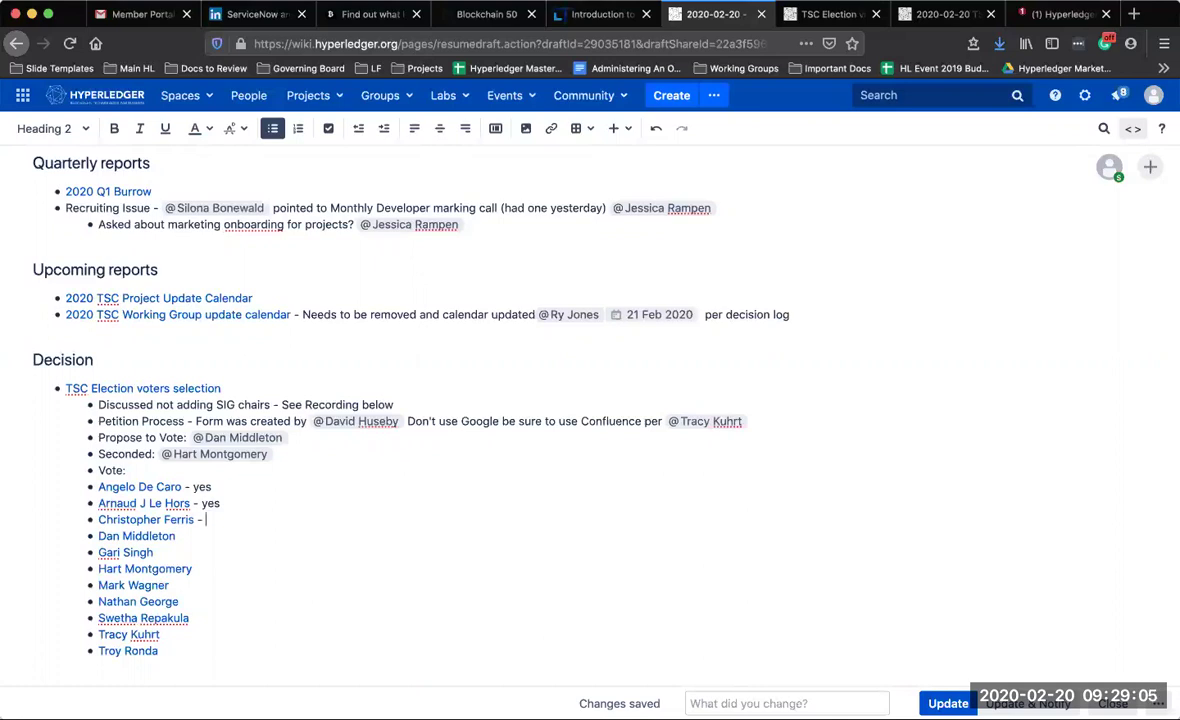
{"action": "type", "text": "yes"}
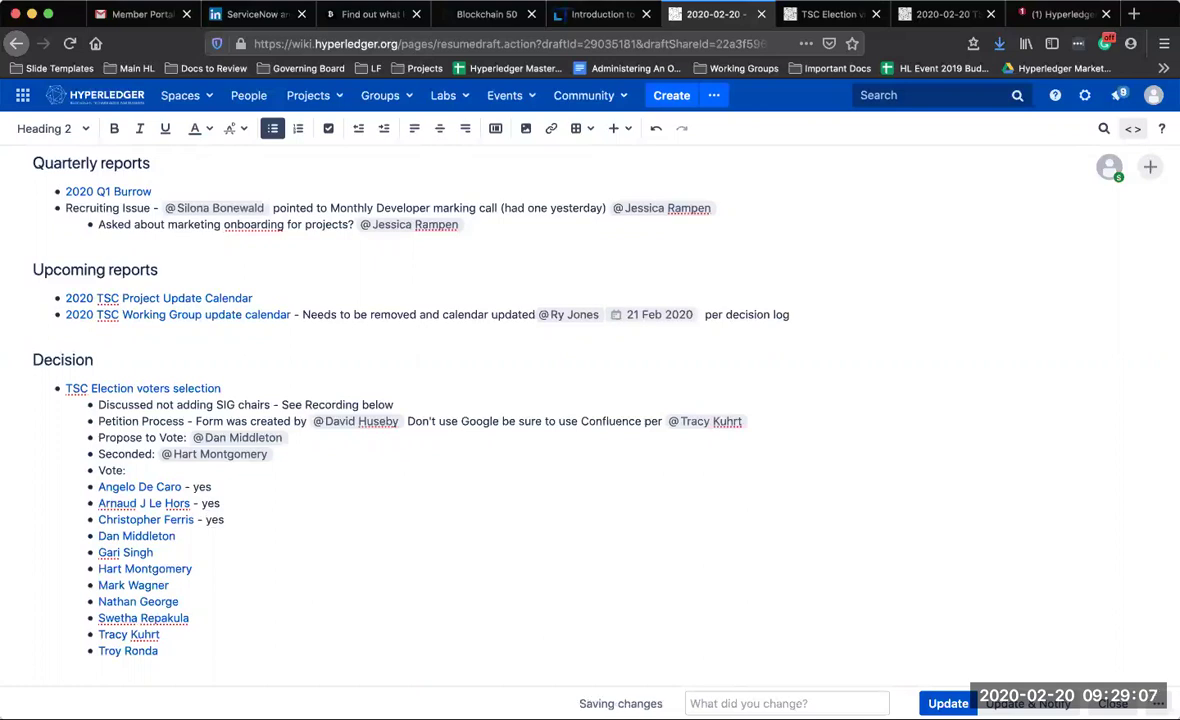
{"action": "type", "text": " - "}
{"action": "type", "text": "yes"}
{"action": "type", "text": " - NA"}
Record the remaining voters' votes: Yes, yes, NA, yes, and yes for the last voter
{"action": "left_click", "coordinate": [190, 568]}
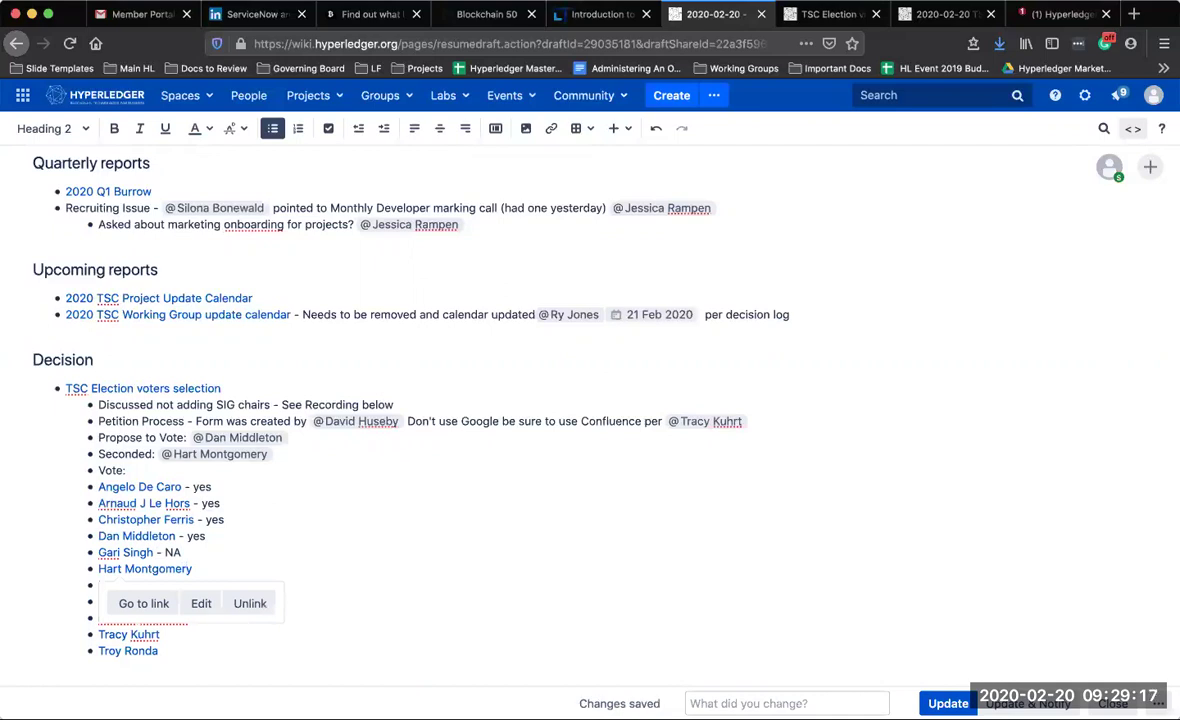
{"action": "type", "text": "- Yes"}
{"action": "left_click", "coordinate": [171, 585]}
{"action": "type", "text": "- "}
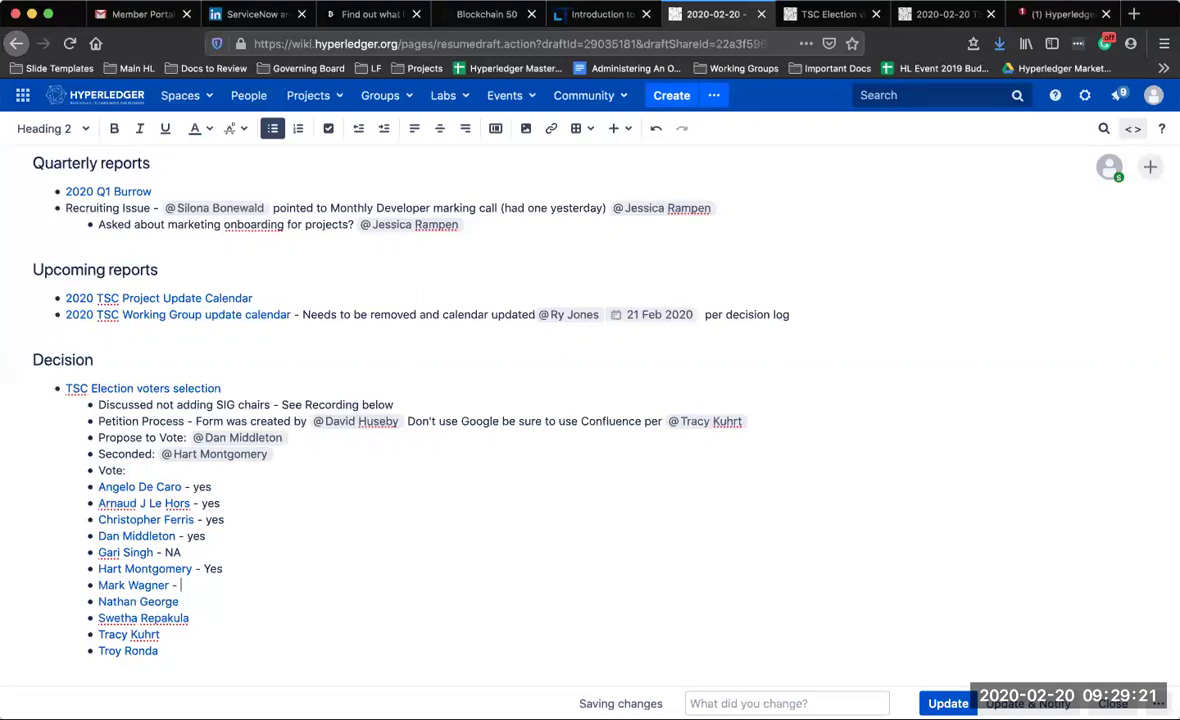
{"action": "type", "text": "yes"}
{"action": "key", "text": "Down"}
{"action": "type", "text": "- NA - yes"}
{"action": "left_click", "coordinate": [162, 634]}
{"action": "type", "text": "- yes"}
{"action": "key", "text": "Down"}
{"action": "type", "text": "- yes"}
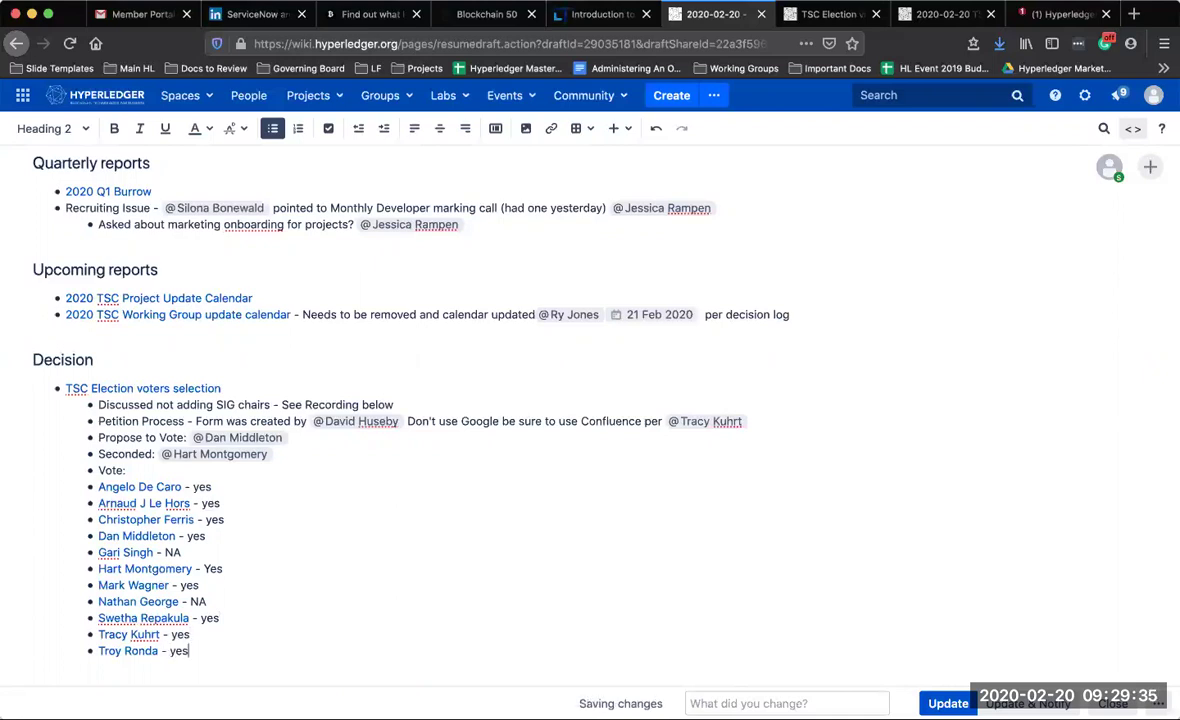
Enter PASSES after Vote: and make it bold
{"action": "scroll", "coordinate": [327, 436], "scroll_direction": "down", "scroll_amount": 3}
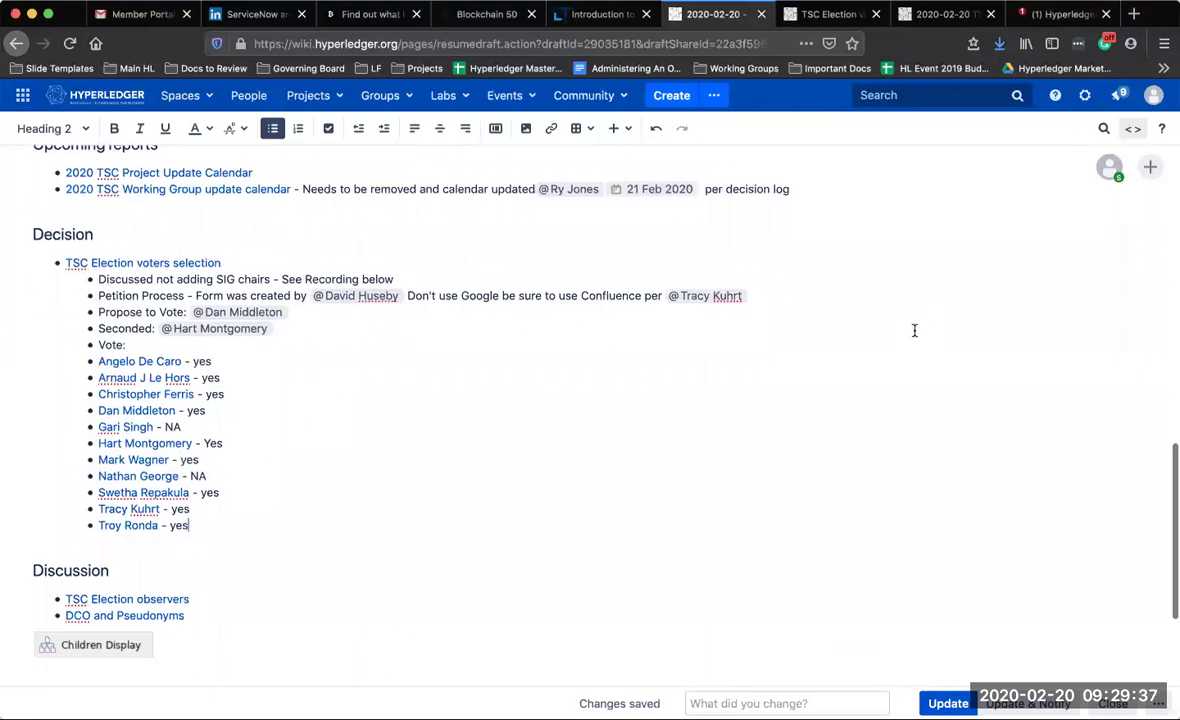
{"action": "left_click", "coordinate": [130, 344]}
{"action": "type", "text": "PASS"}
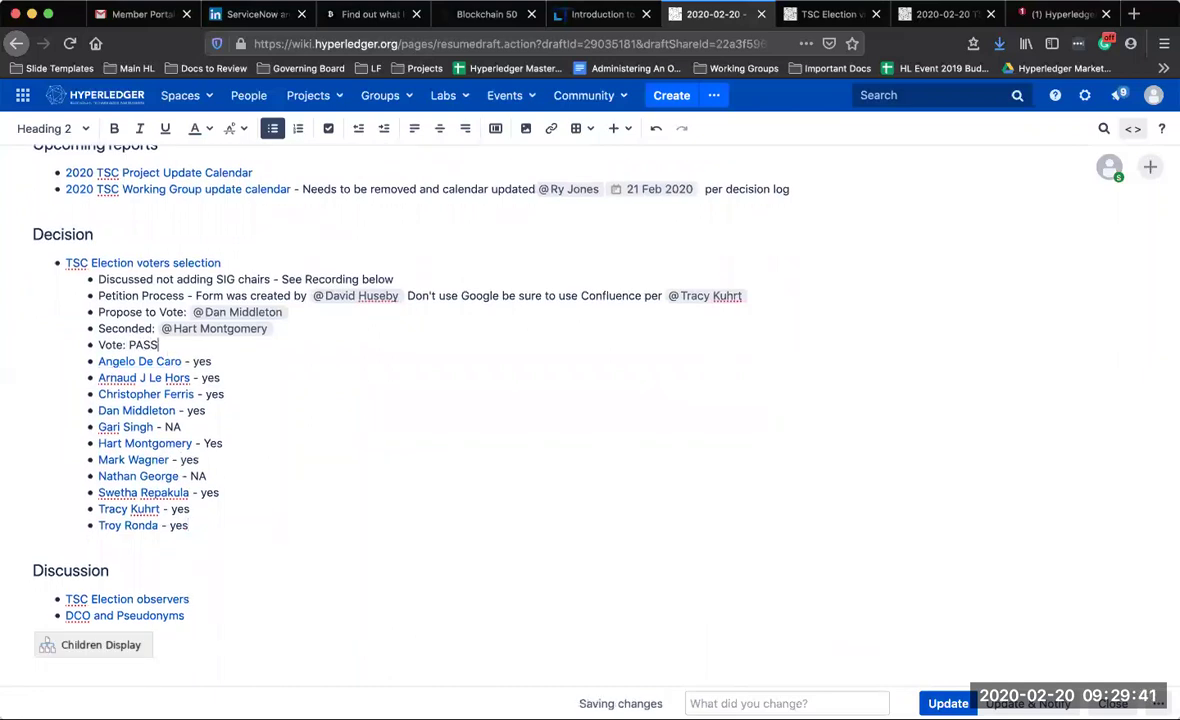
{"action": "type", "text": "ES"}
{"action": "left_click_drag", "start_coordinate": [172, 344], "coordinate": [127, 341]}
{"action": "key", "text": "super+b"}
{"action": "left_click", "coordinate": [255, 380]}
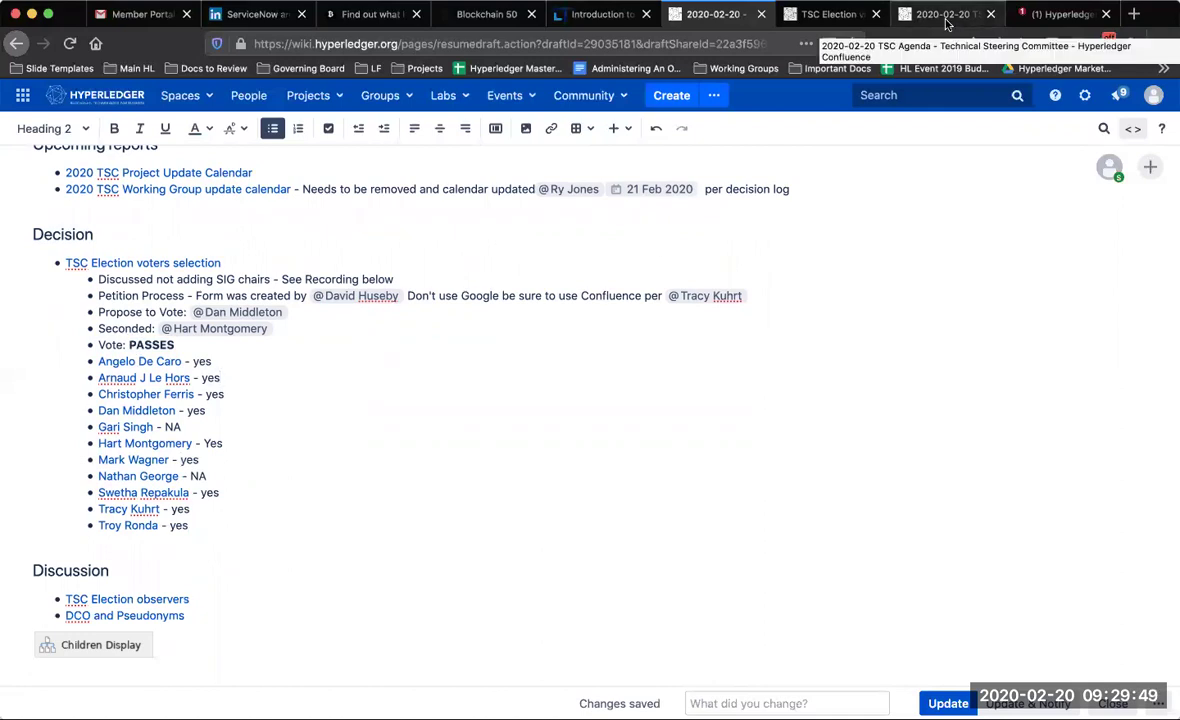
{"action": "left_click", "coordinate": [945, 16]}
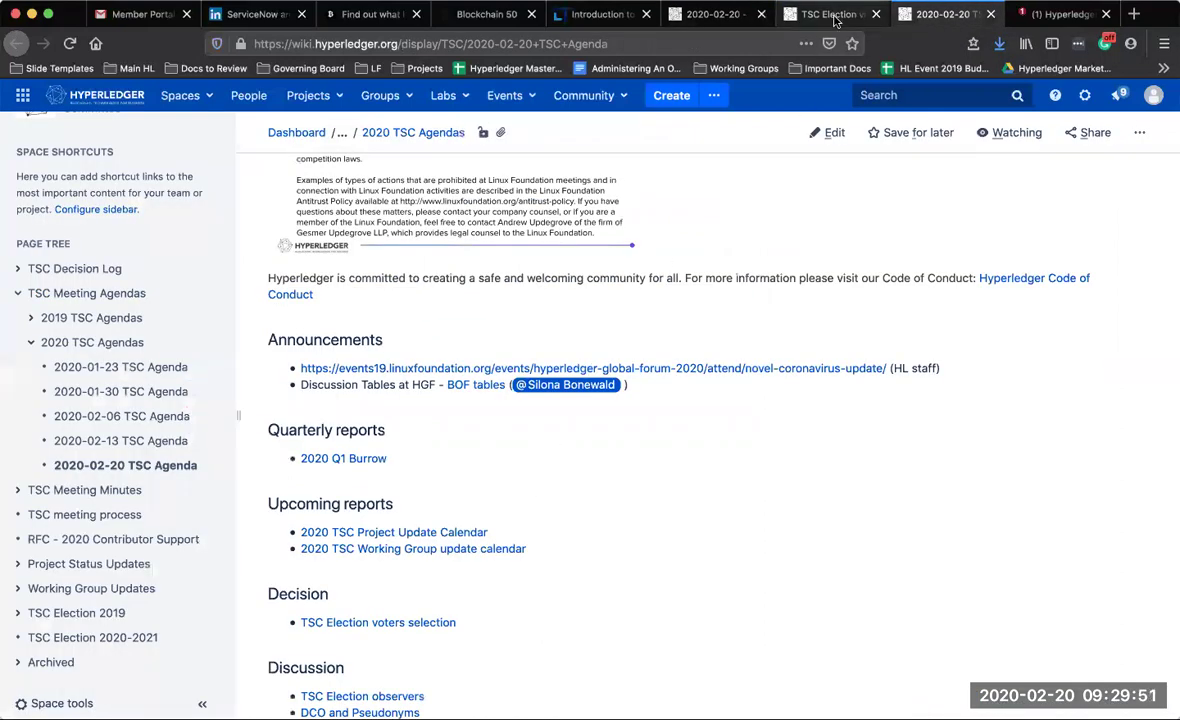
{"action": "left_click", "coordinate": [833, 16]}
{"action": "scroll", "coordinate": [527, 560], "scroll_direction": "down", "scroll_amount": 5}
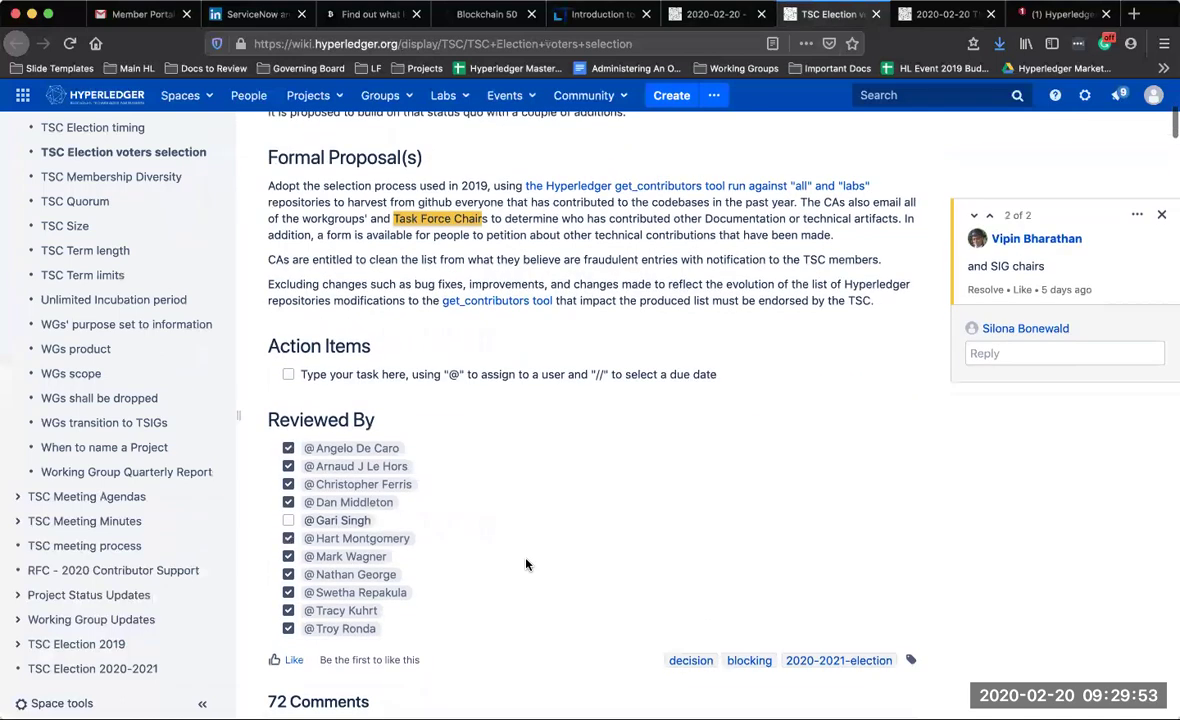
{"action": "scroll", "coordinate": [527, 565], "scroll_direction": "down", "scroll_amount": 2}
{"action": "scroll", "coordinate": [527, 565], "scroll_direction": "up", "scroll_amount": 6}
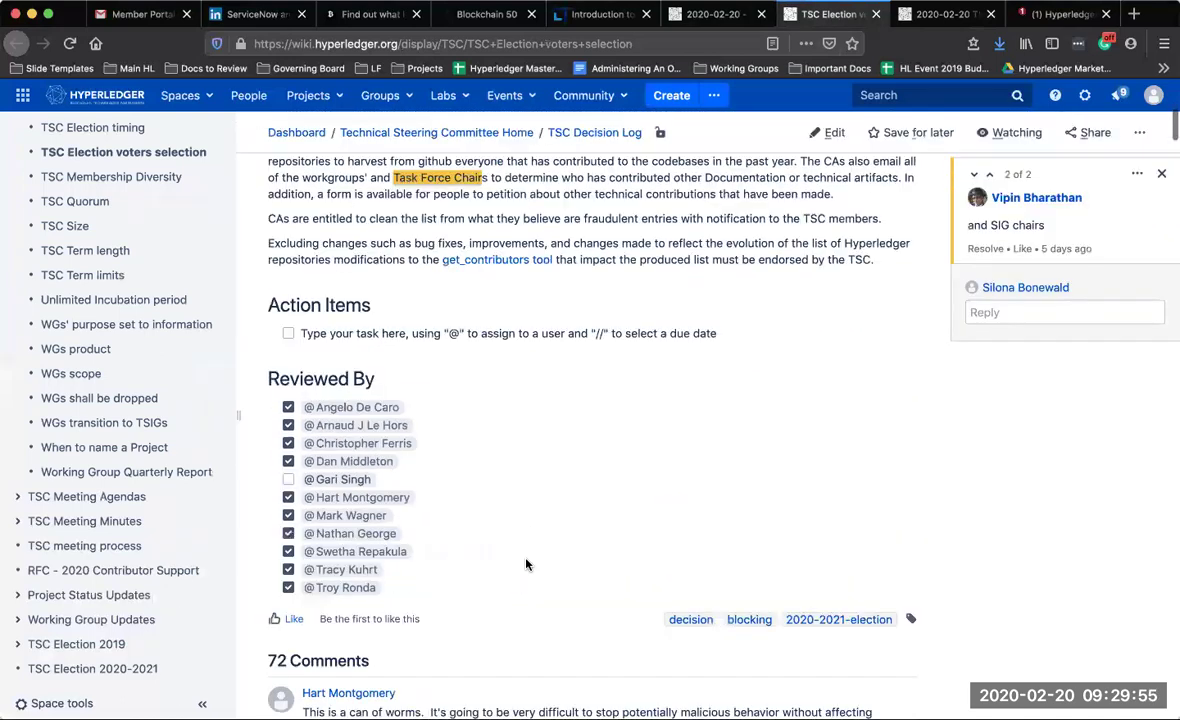
{"action": "scroll", "coordinate": [527, 565], "scroll_direction": "up", "scroll_amount": 1}
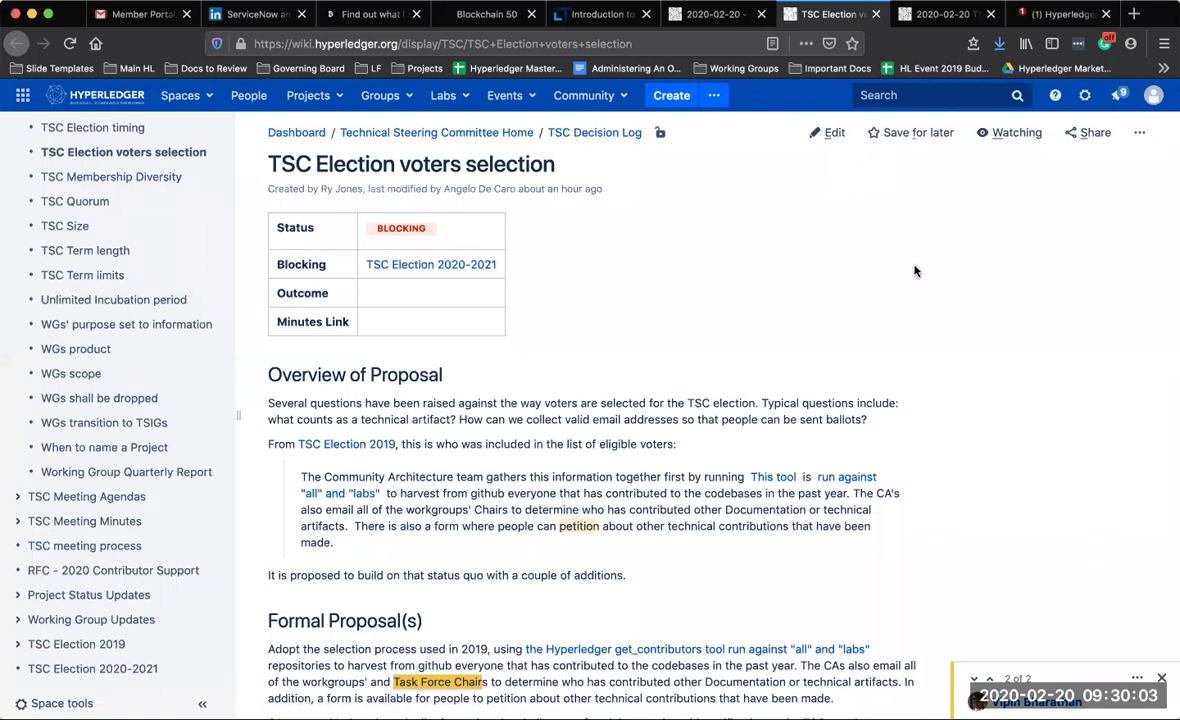
{"action": "left_click", "coordinate": [712, 14]}
{"action": "scroll", "coordinate": [387, 501], "scroll_direction": "down", "scroll_amount": 2}
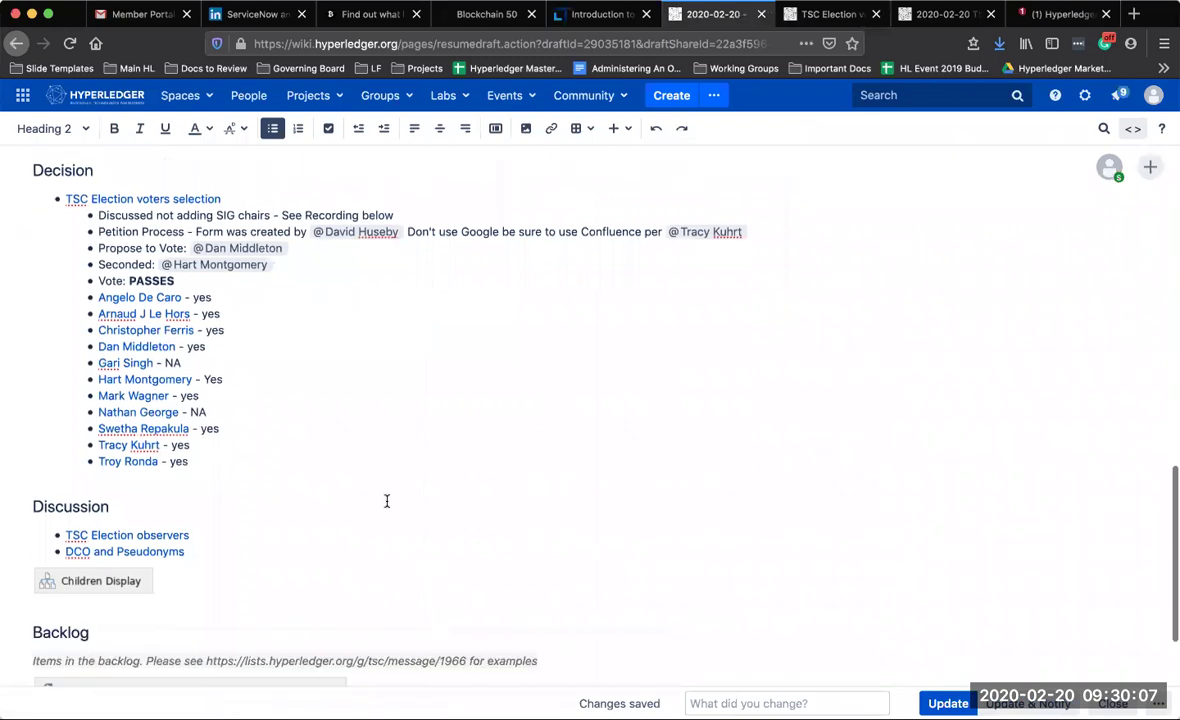
Open the TSC Election observers page in a new tab and look it over
{"action": "left_click", "coordinate": [170, 532]}
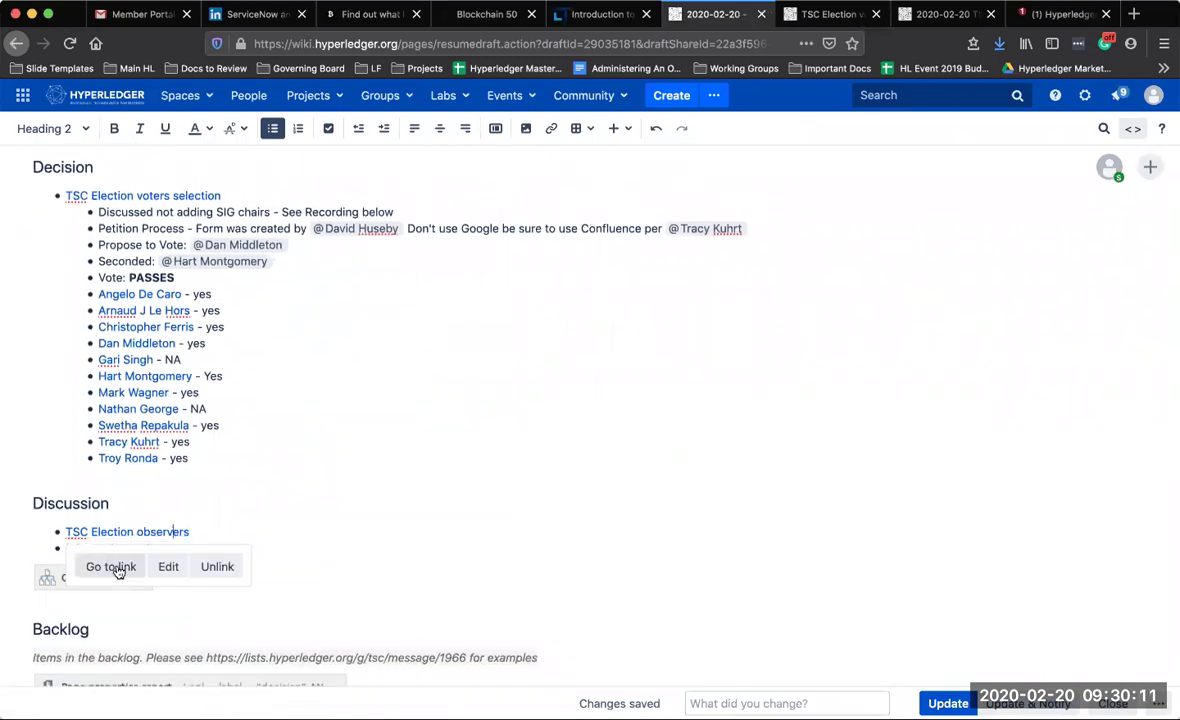
{"action": "left_click", "coordinate": [112, 567]}
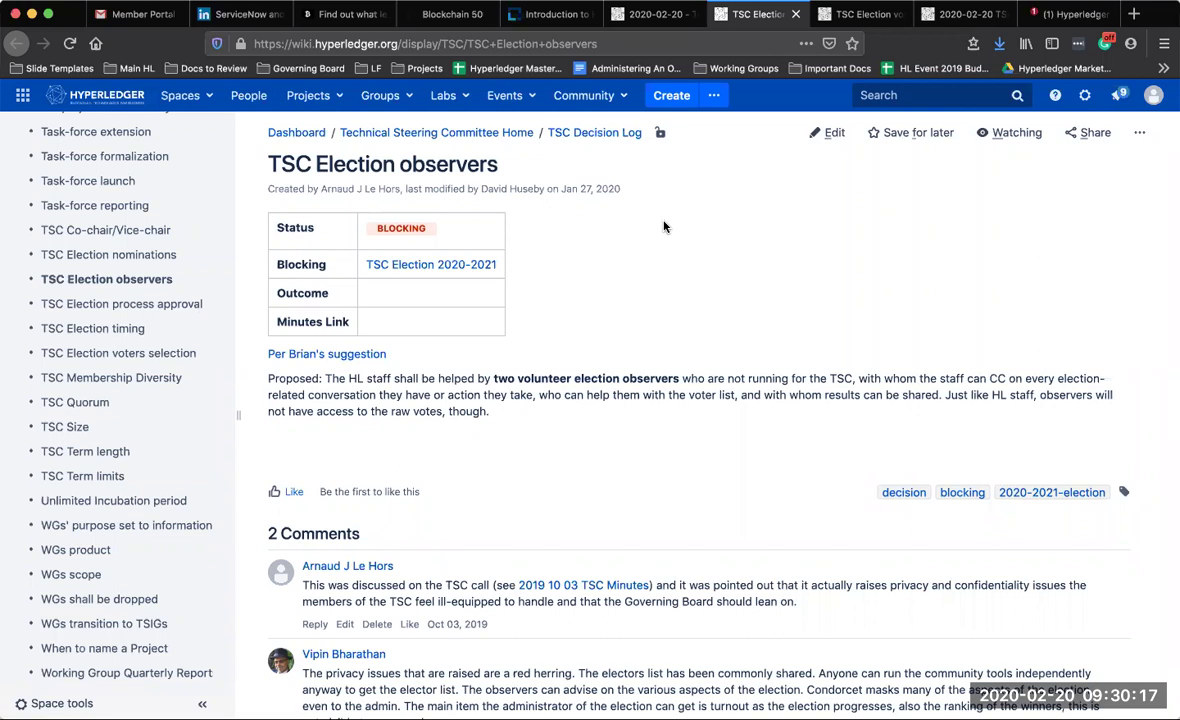
{"action": "scroll", "coordinate": [663, 227], "scroll_direction": "down", "scroll_amount": 5}
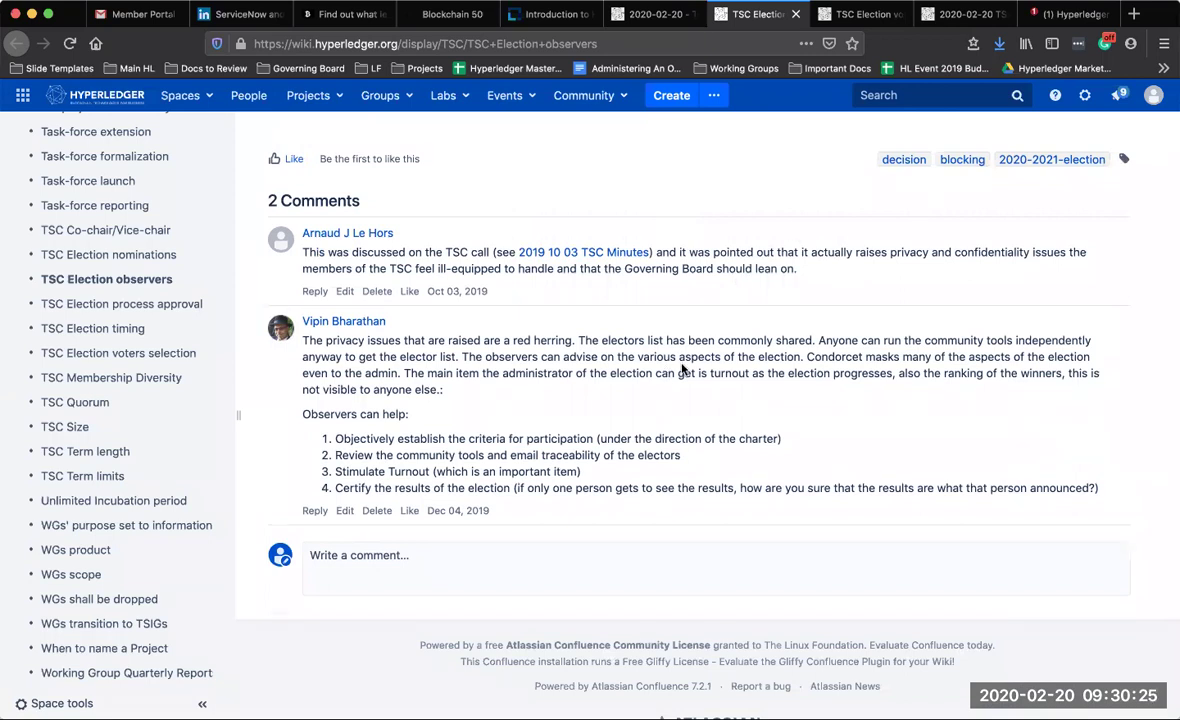
{"action": "scroll", "coordinate": [683, 369], "scroll_direction": "up", "scroll_amount": 5}
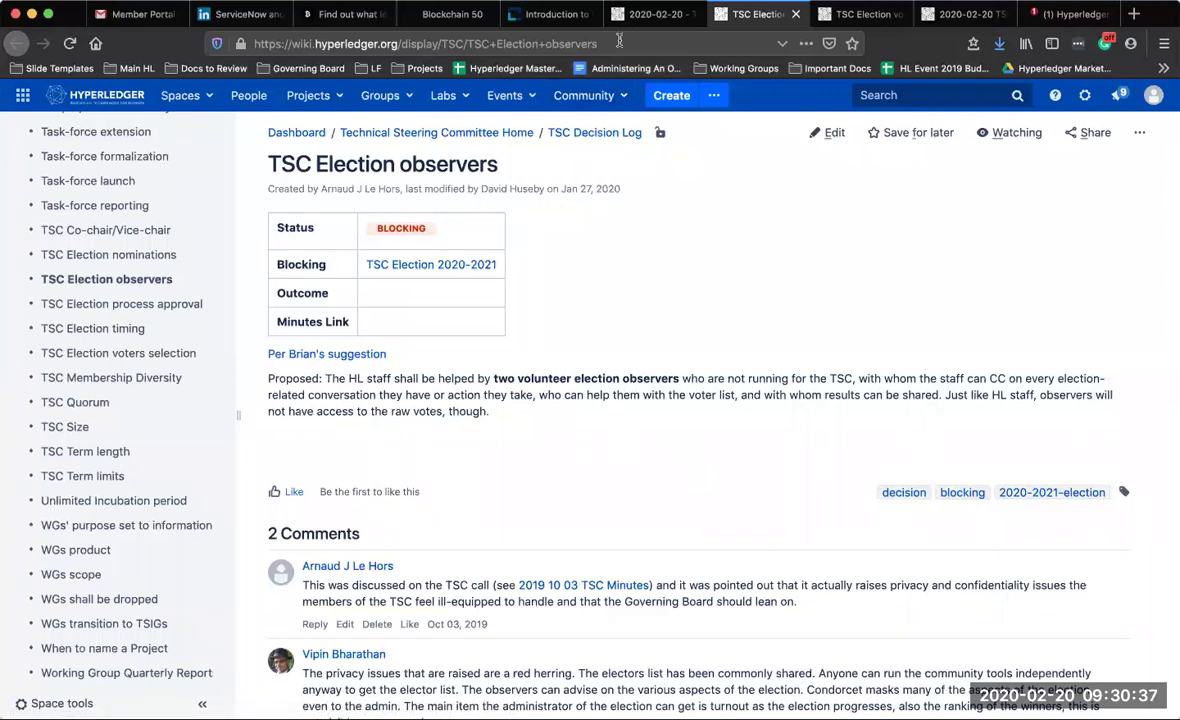
{"action": "left_click", "coordinate": [619, 40]}
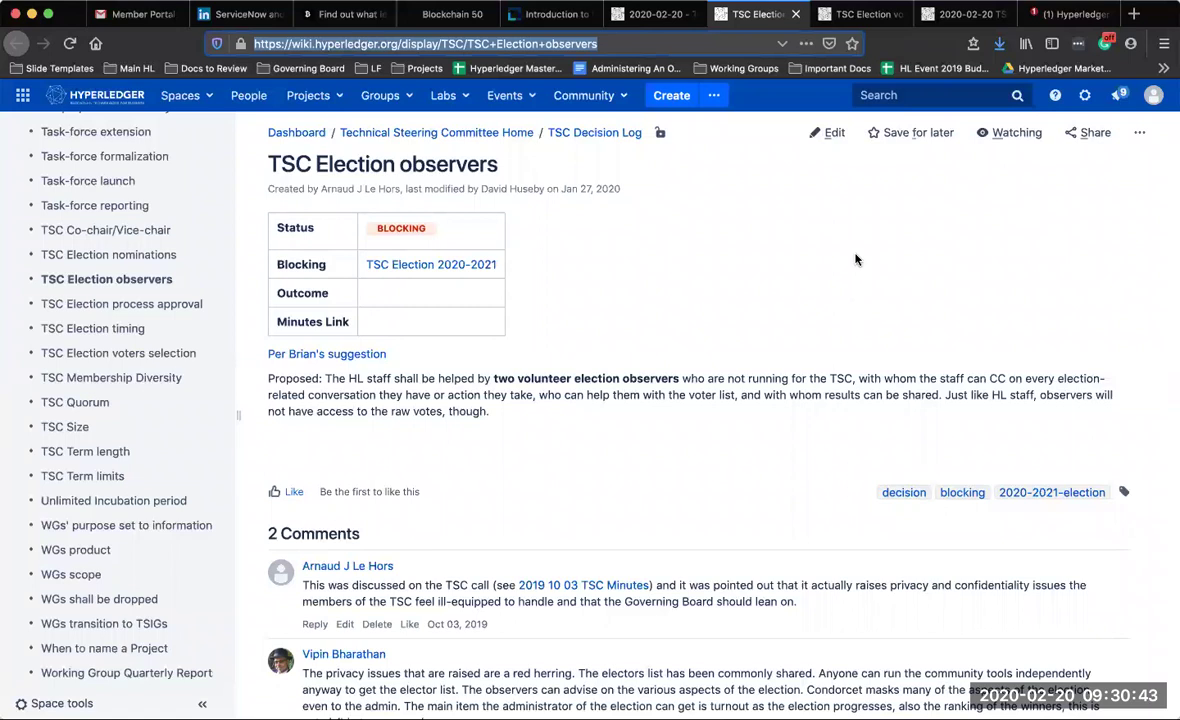
Back in the agenda draft, add an indented empty bullet under TSC Election observers
{"action": "left_click", "coordinate": [650, 14]}
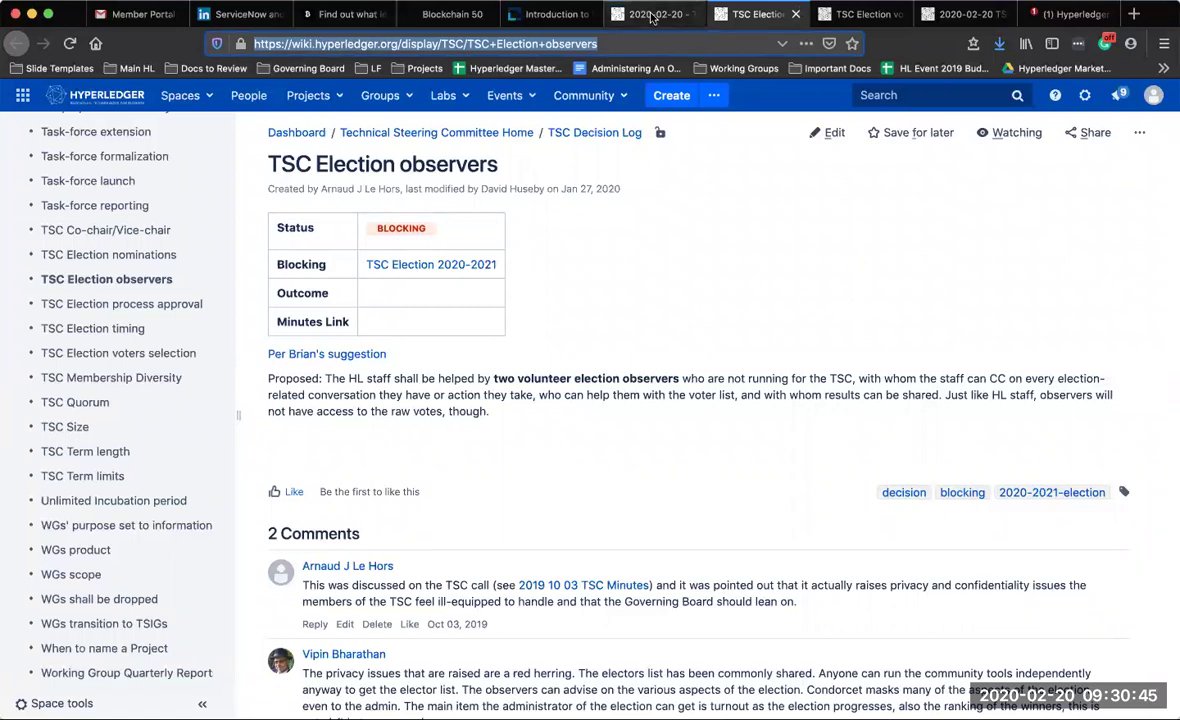
{"action": "left_click", "coordinate": [237, 532]}
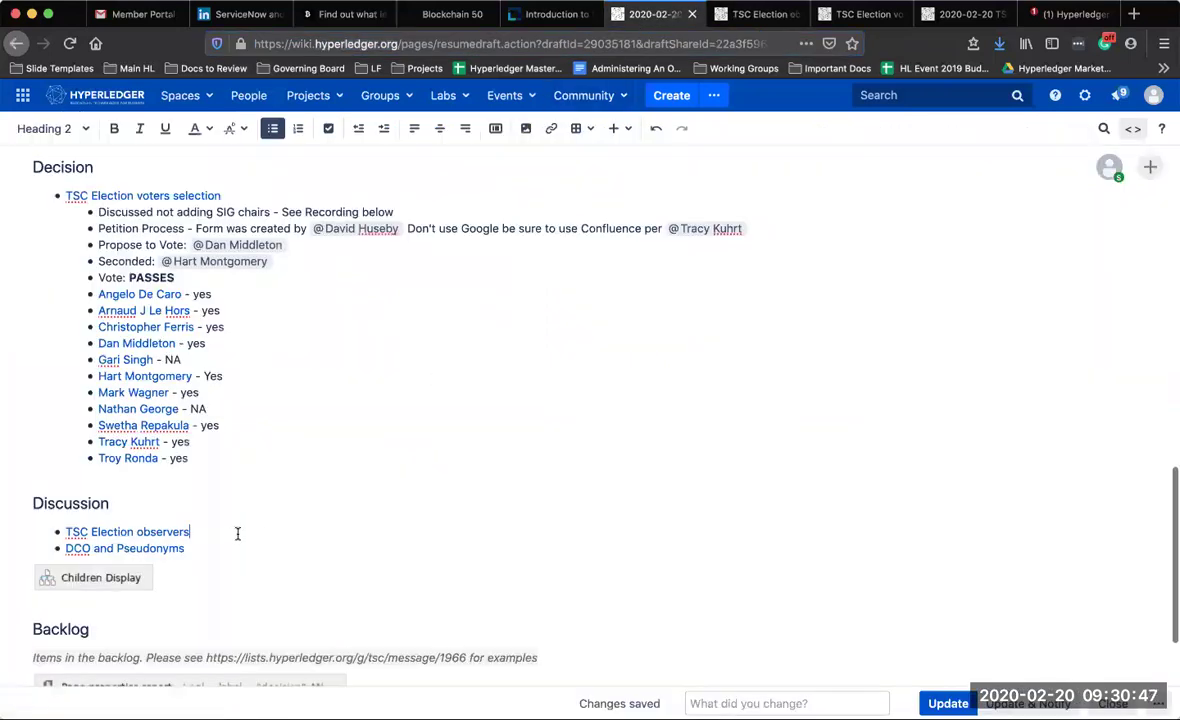
{"action": "key", "text": "Return"}
{"action": "key", "text": "Tab"}
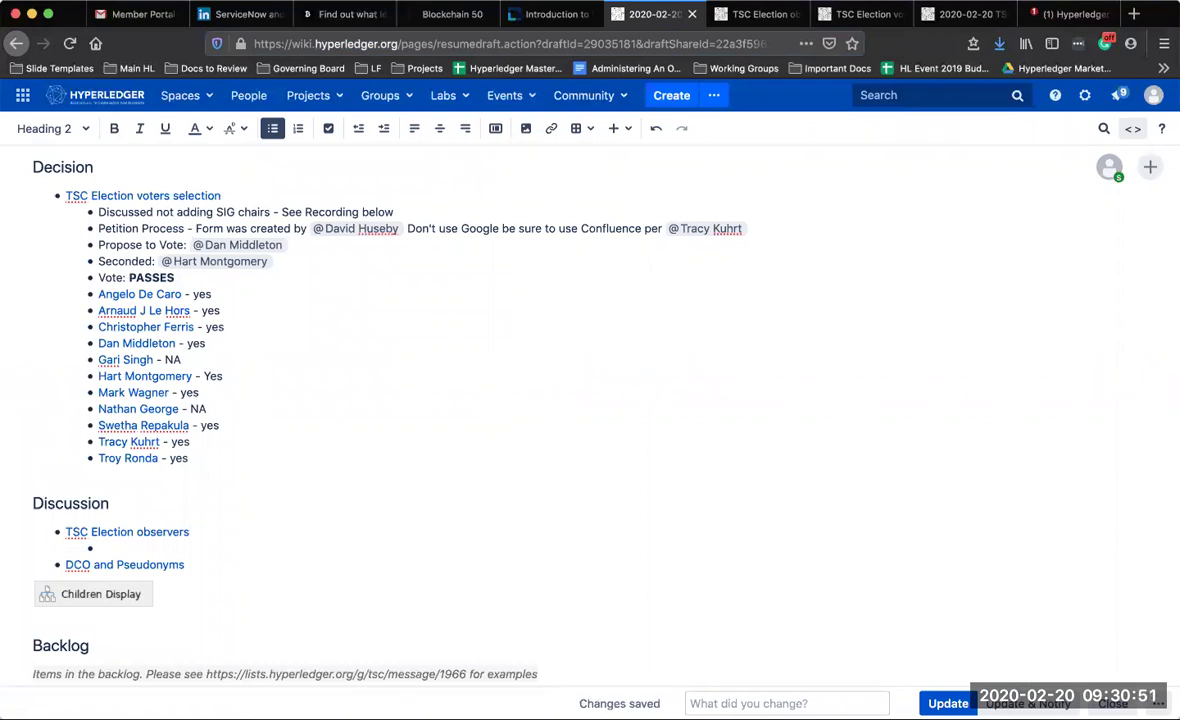
Write 'Process was to be updated by' with an @-mention of the owner and a 21 Feb 2020 date
{"action": "type", "text": "Proce"}
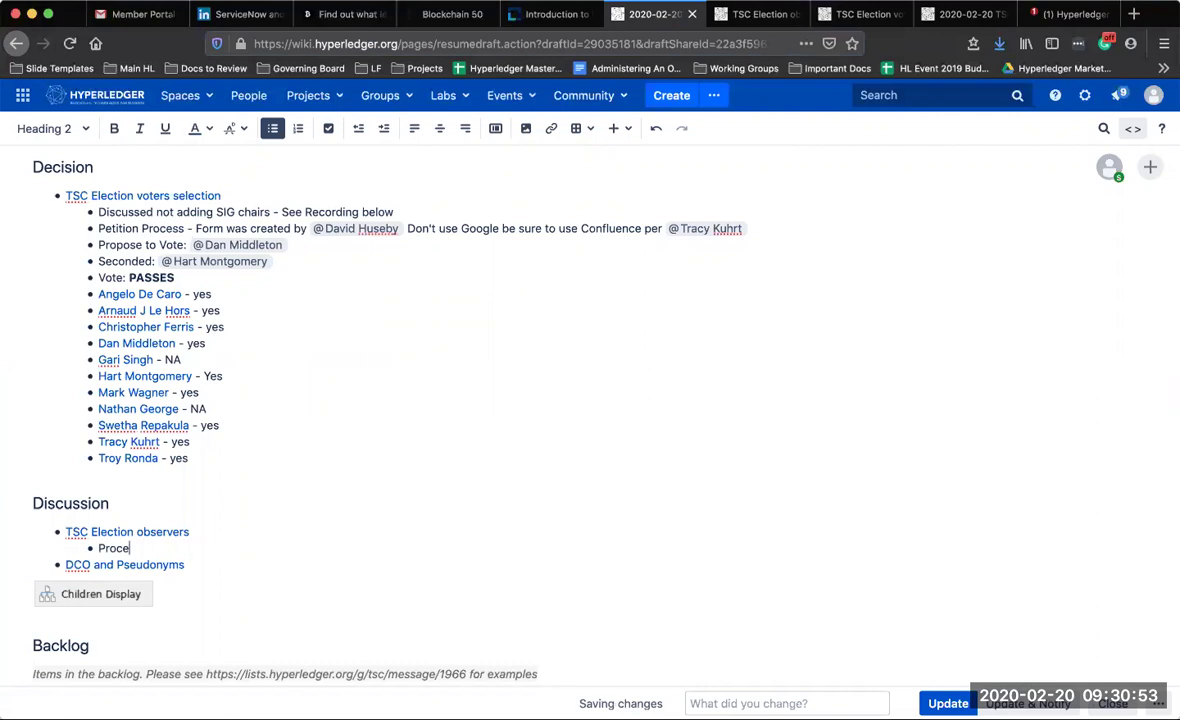
{"action": "type", "text": "ss was to be updated by @ry"}
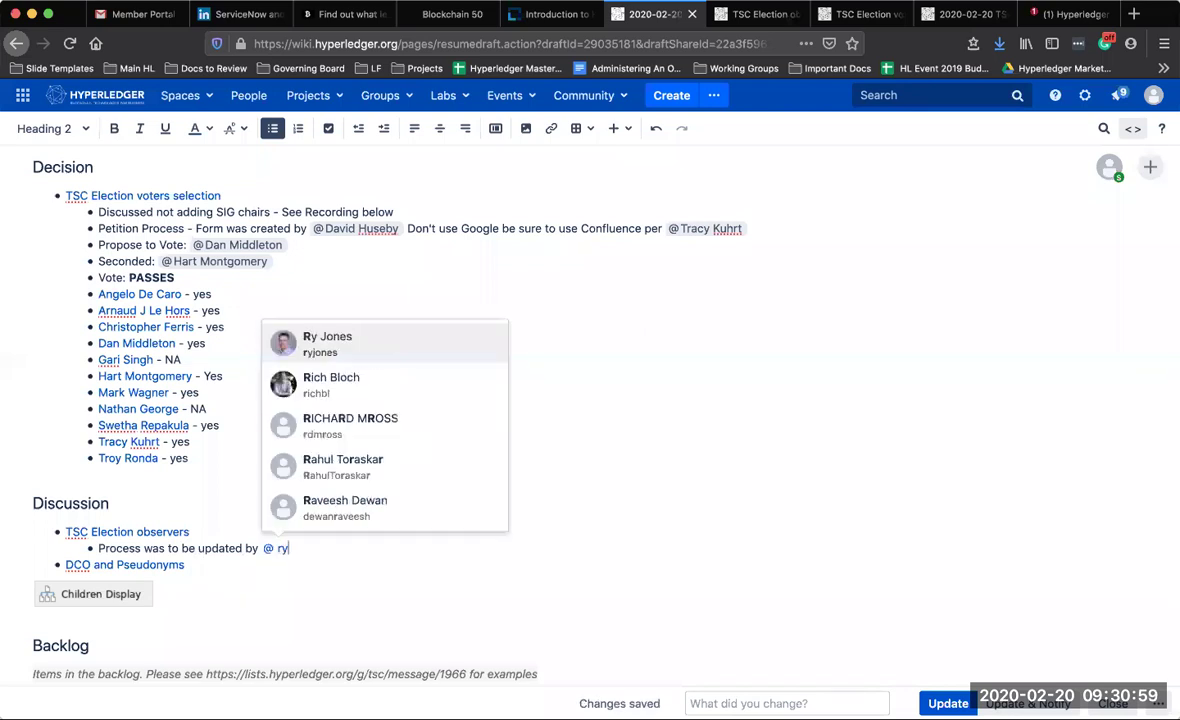
{"action": "key", "text": "Return"}
{"action": "type", "text": "//"}
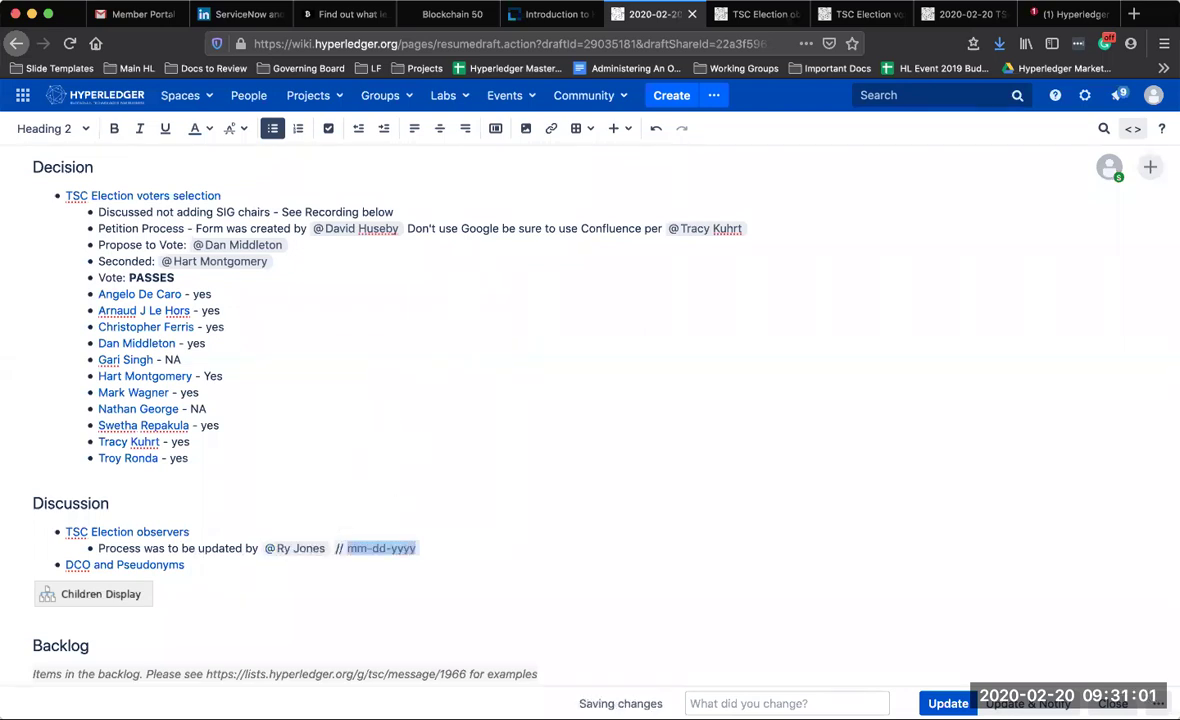
{"action": "left_click", "coordinate": [485, 490]}
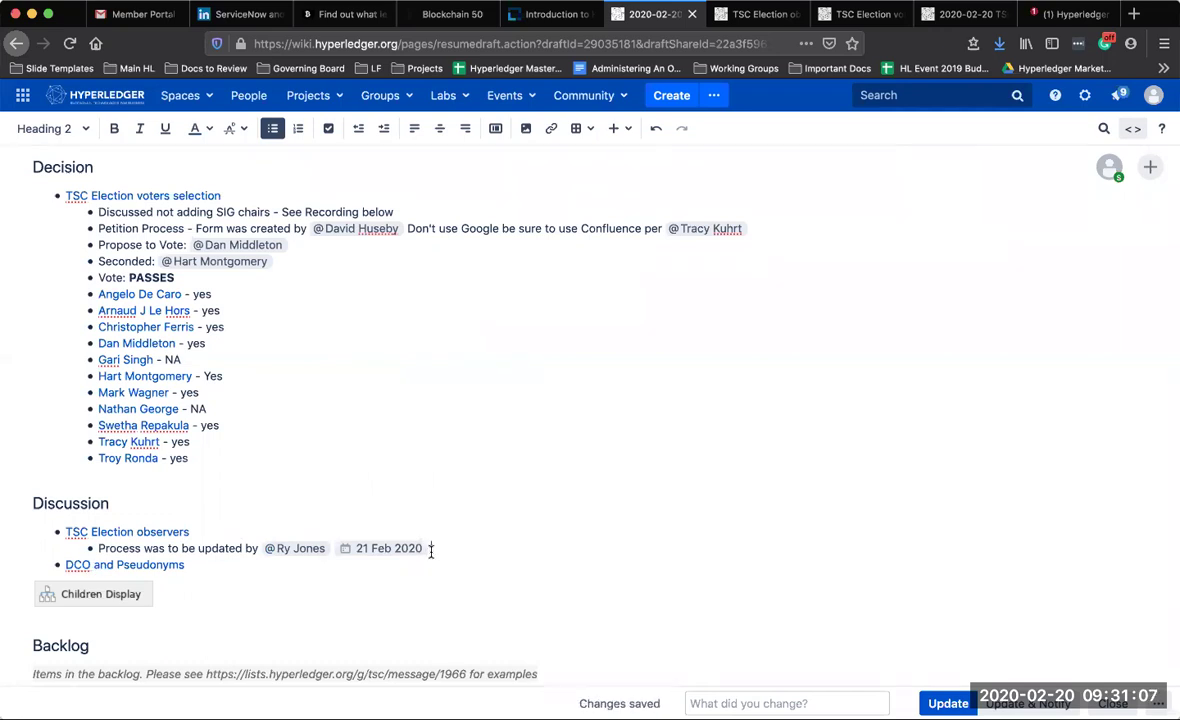
{"action": "scroll", "coordinate": [431, 551], "scroll_direction": "down", "scroll_amount": 3}
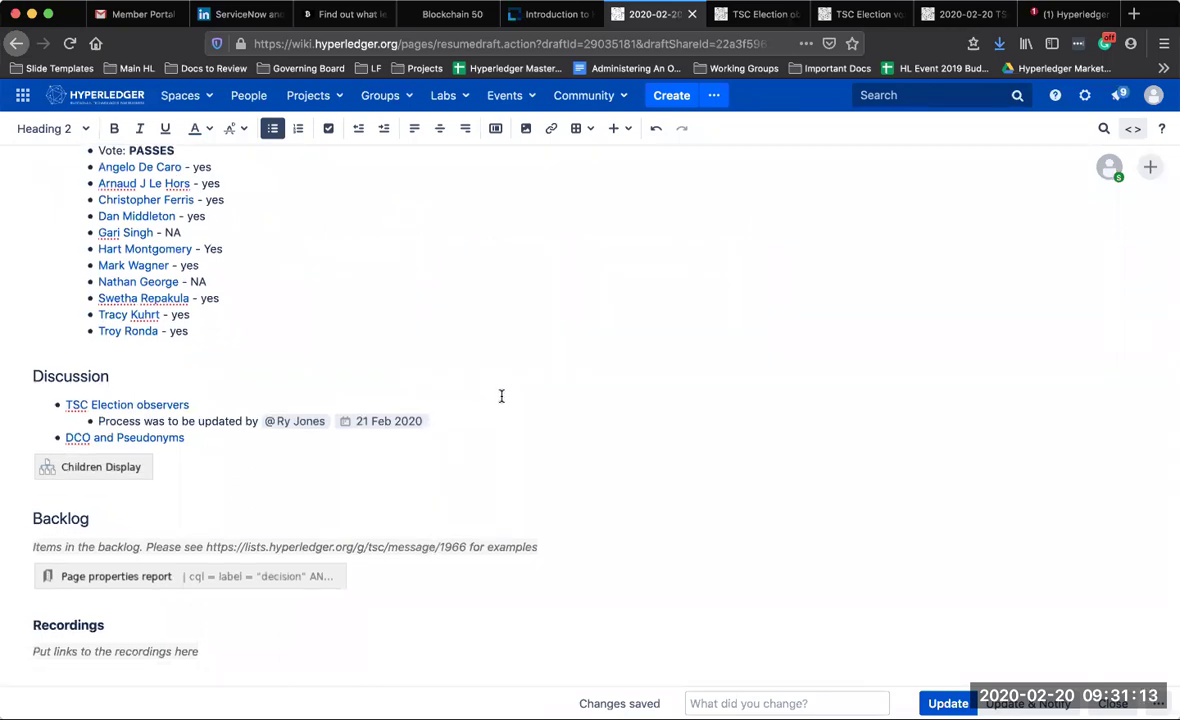
{"action": "scroll", "coordinate": [501, 396], "scroll_direction": "up", "scroll_amount": 5}
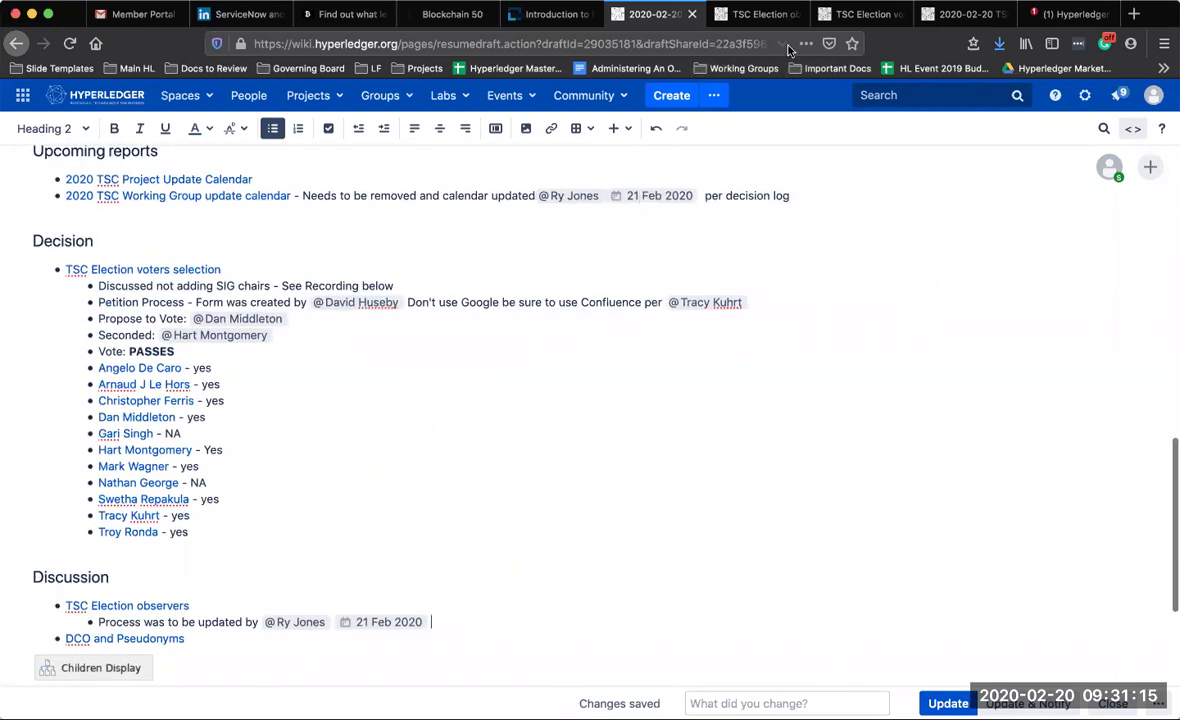
Glance over the TSC Election observers page, then return to the agenda draft
{"action": "left_click", "coordinate": [758, 14]}
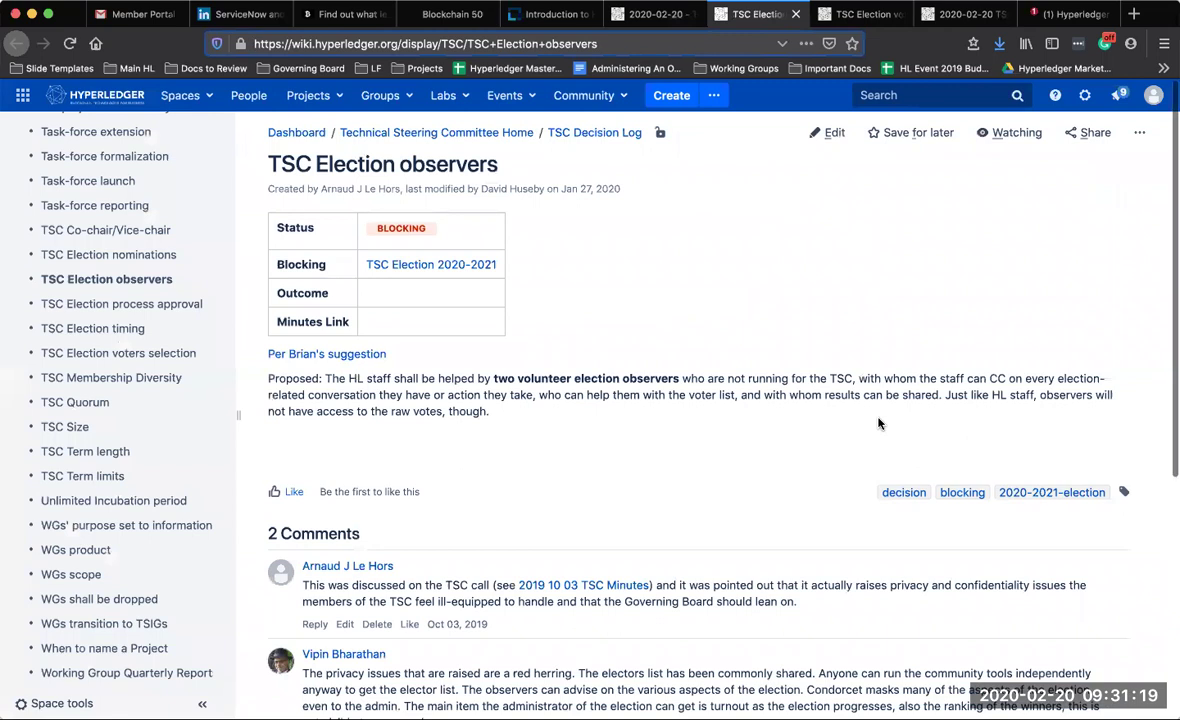
{"action": "scroll", "coordinate": [878, 418], "scroll_direction": "down", "scroll_amount": 5}
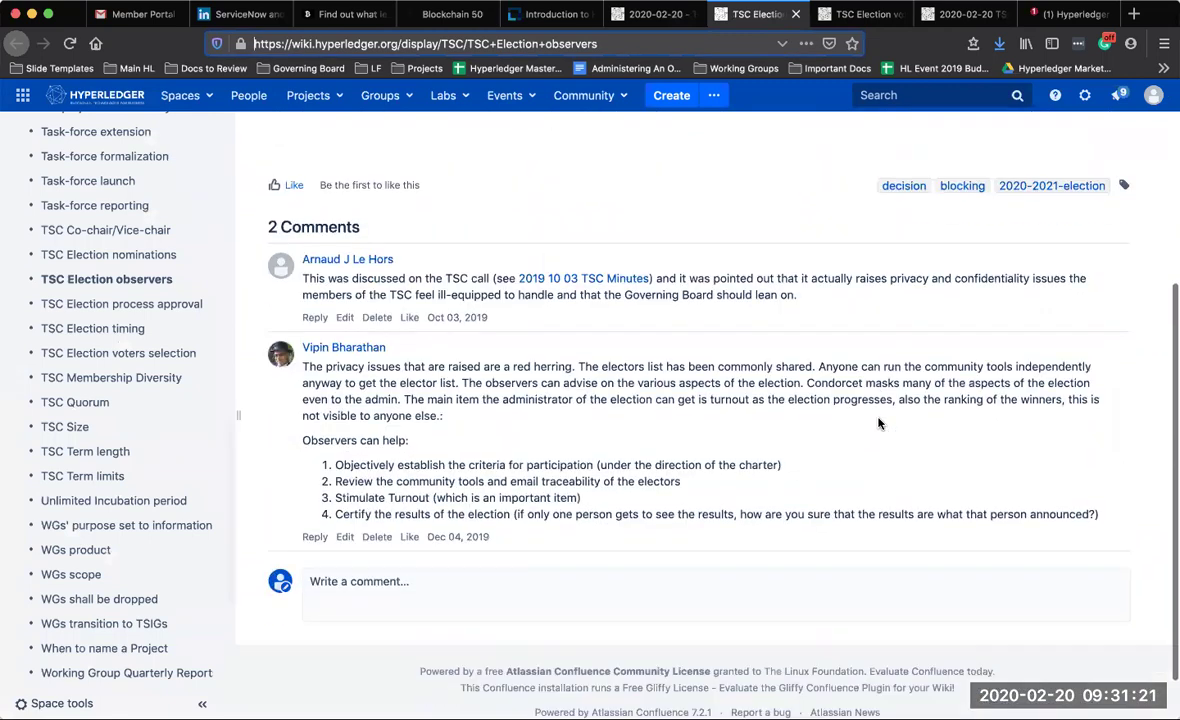
{"action": "left_click", "coordinate": [650, 14]}
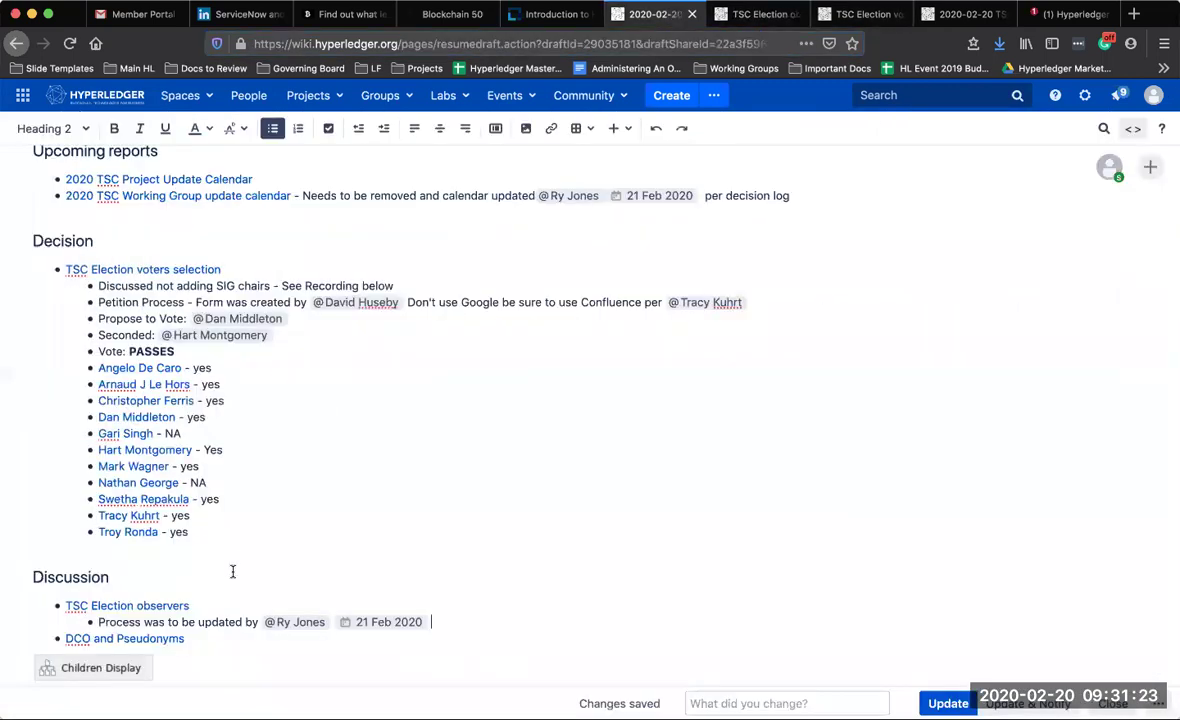
Open the DCO and Pseudonyms page in a new tab and scroll through its proposal and reviewers
{"action": "left_click", "coordinate": [141, 640]}
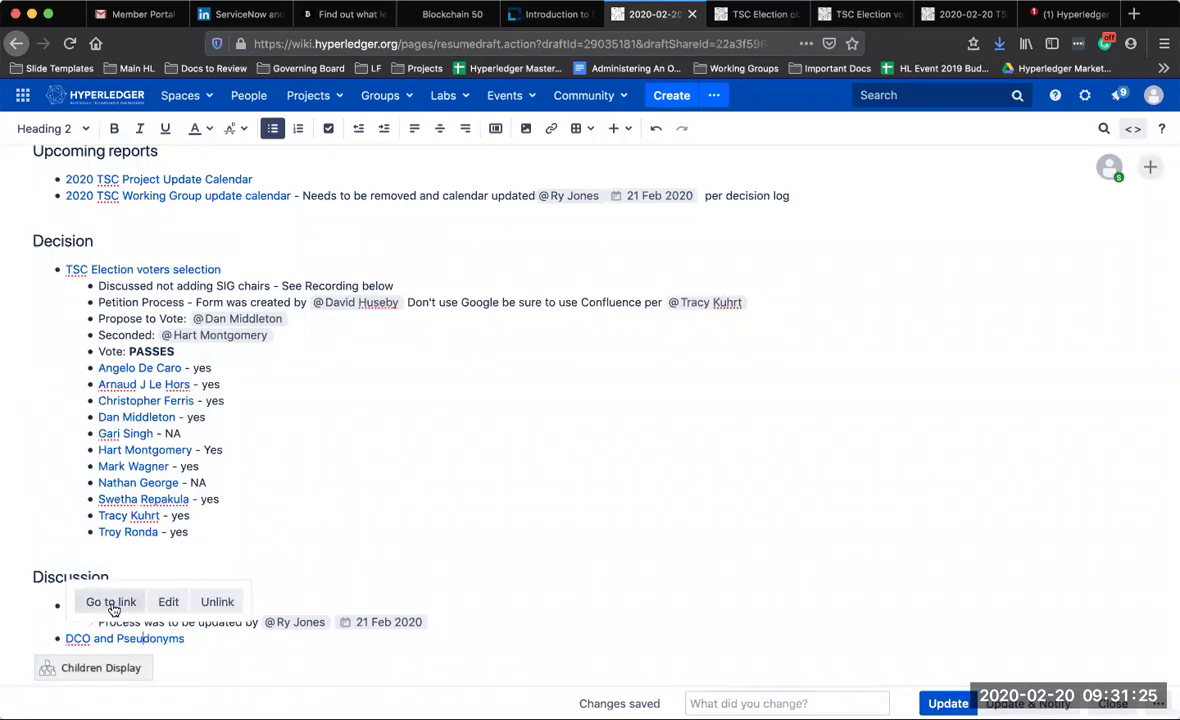
{"action": "left_click", "coordinate": [88, 603]}
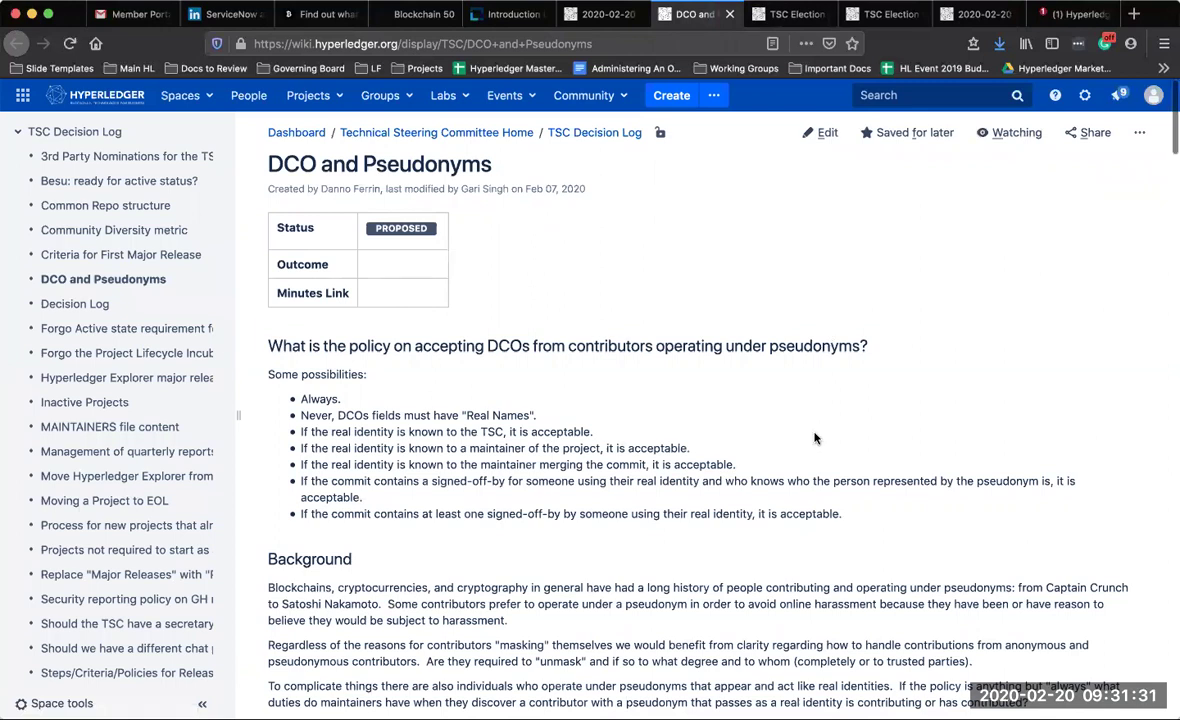
{"action": "scroll", "coordinate": [815, 438], "scroll_direction": "down", "scroll_amount": 2}
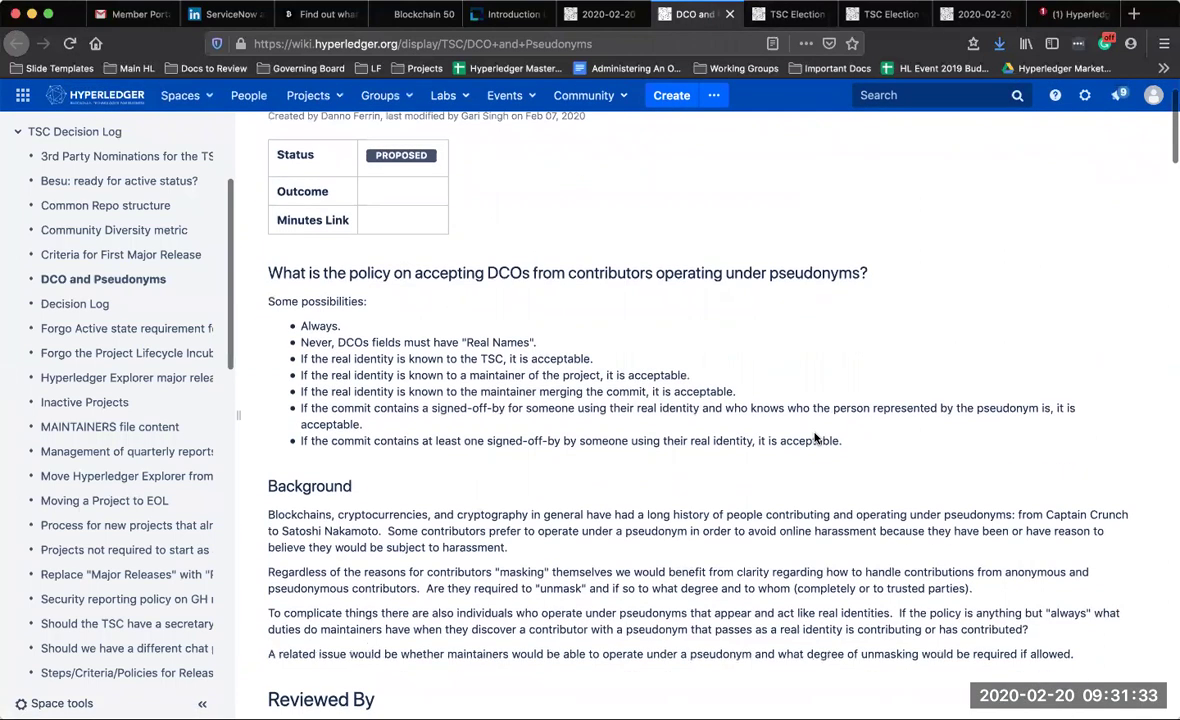
{"action": "scroll", "coordinate": [815, 438], "scroll_direction": "down", "scroll_amount": 3}
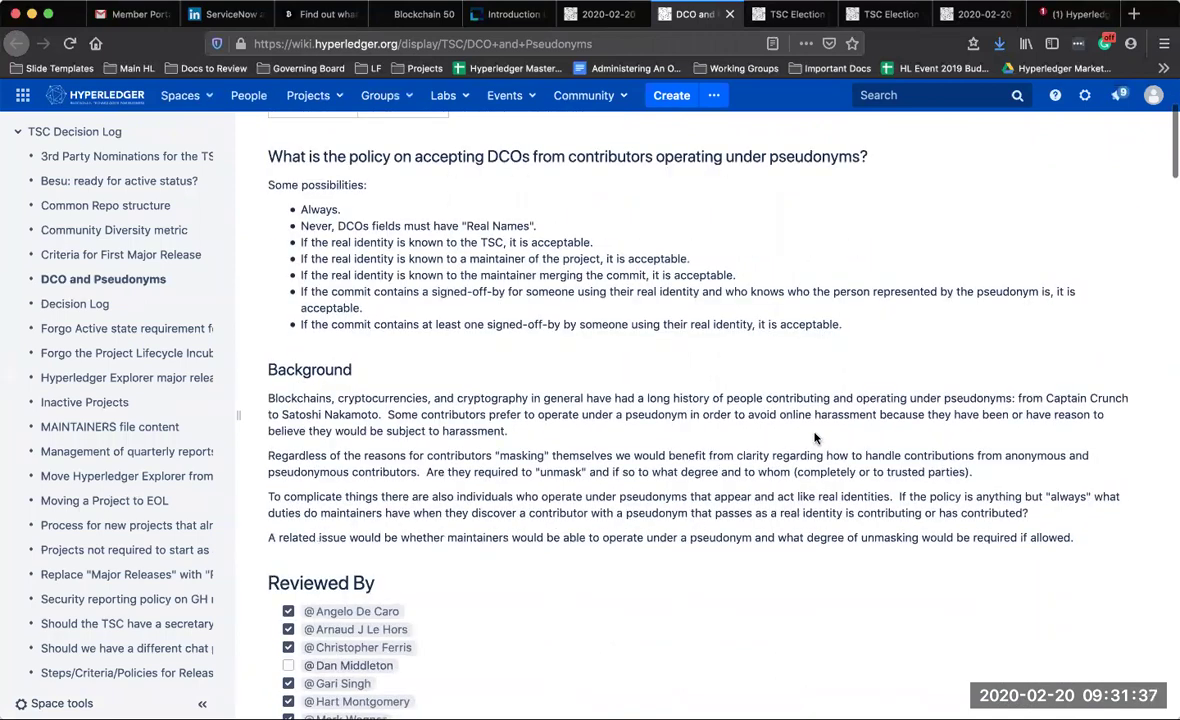
{"action": "scroll", "coordinate": [815, 438], "scroll_direction": "down", "scroll_amount": 7}
{"action": "scroll", "coordinate": [815, 438], "scroll_direction": "down", "scroll_amount": 1}
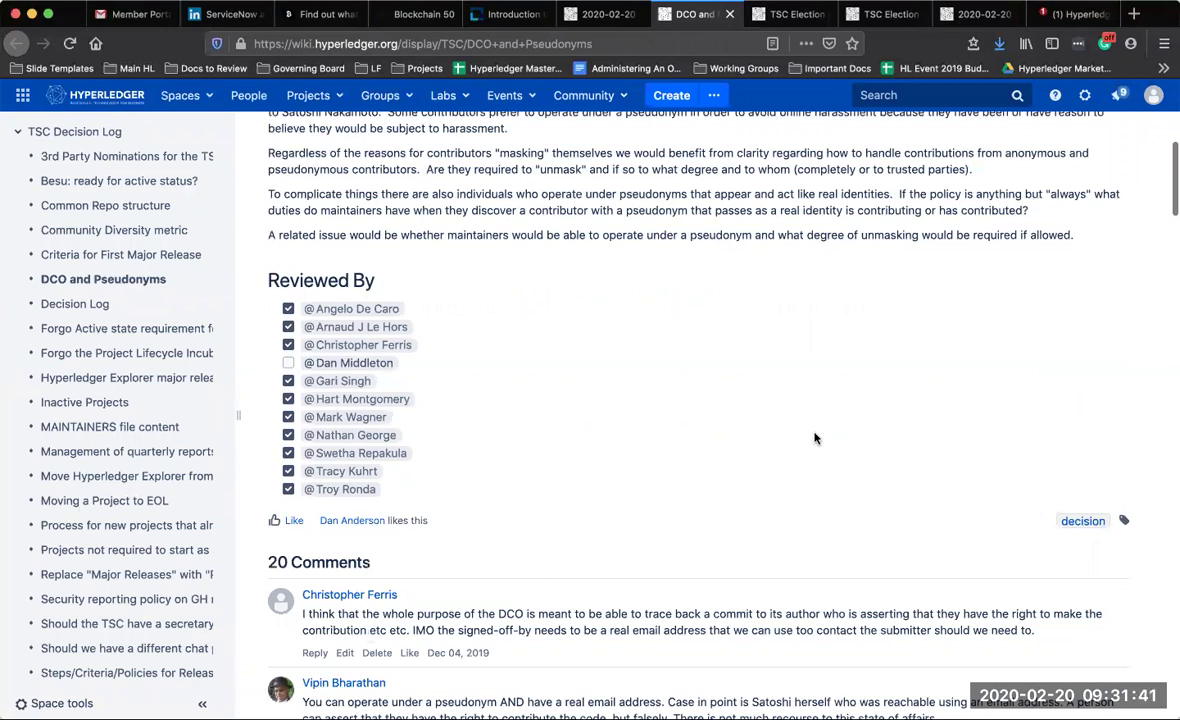
{"action": "scroll", "coordinate": [815, 438], "scroll_direction": "down", "scroll_amount": 1}
{"action": "scroll", "coordinate": [815, 438], "scroll_direction": "up", "scroll_amount": 5}
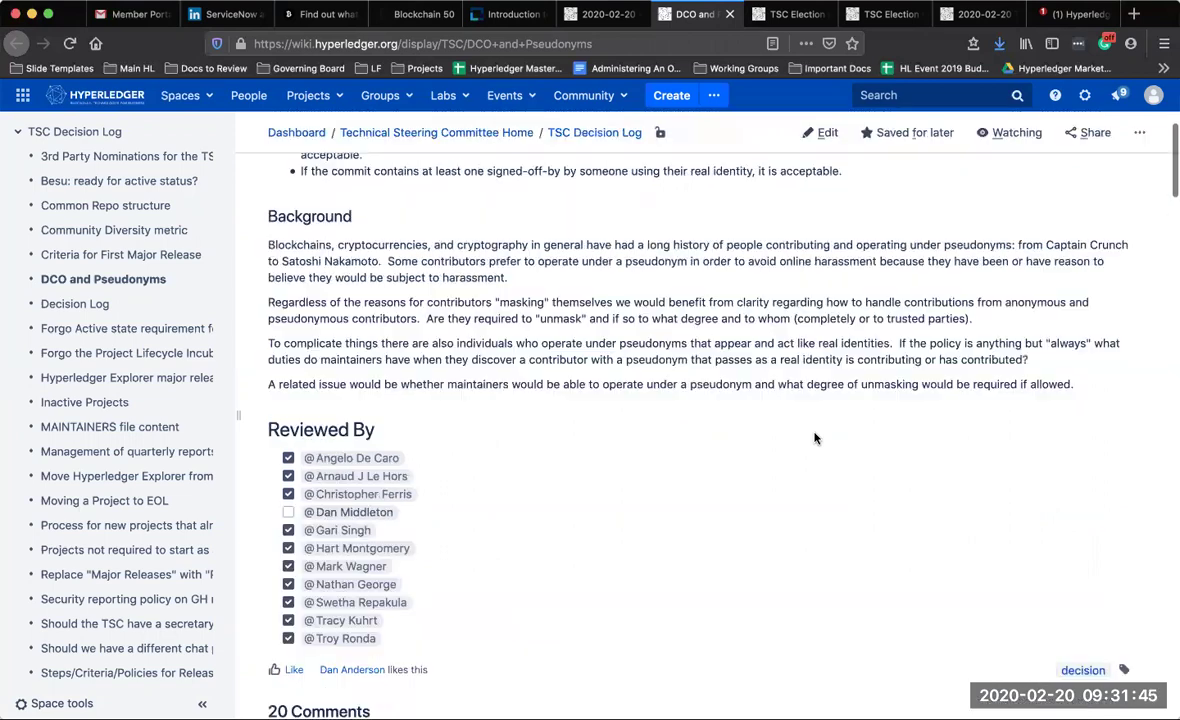
{"action": "scroll", "coordinate": [815, 437], "scroll_direction": "up", "scroll_amount": 3}
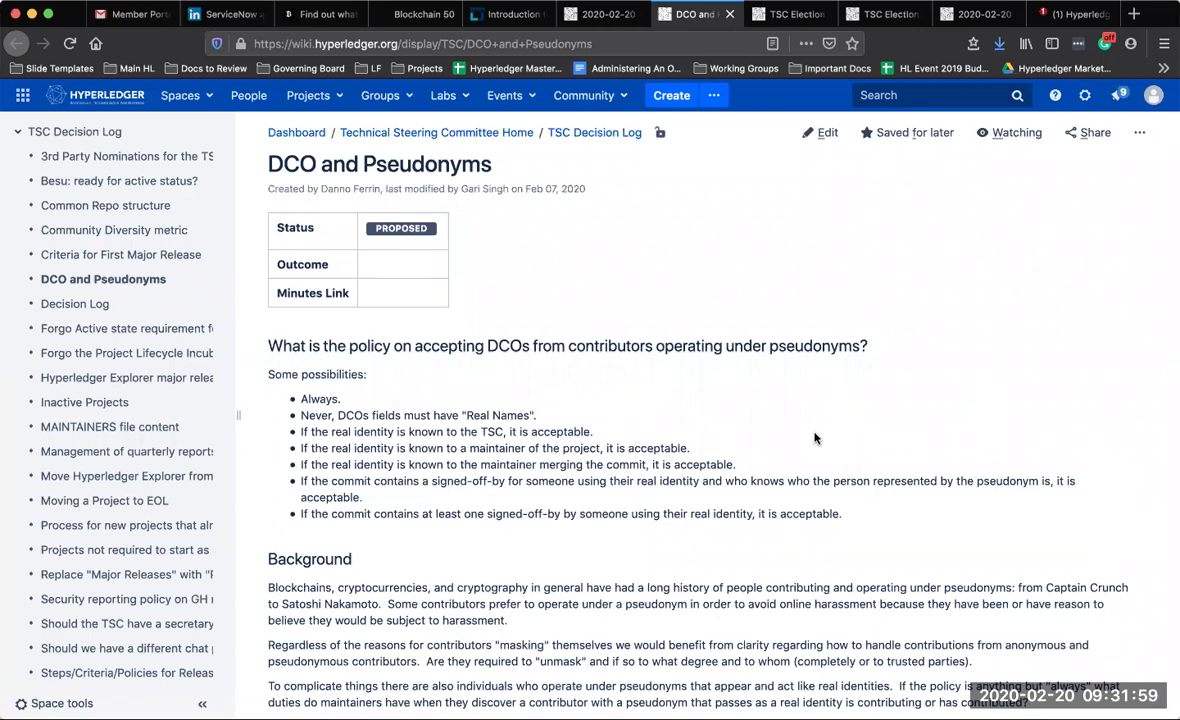
{"action": "scroll", "coordinate": [815, 436], "scroll_direction": "up", "scroll_amount": 1}
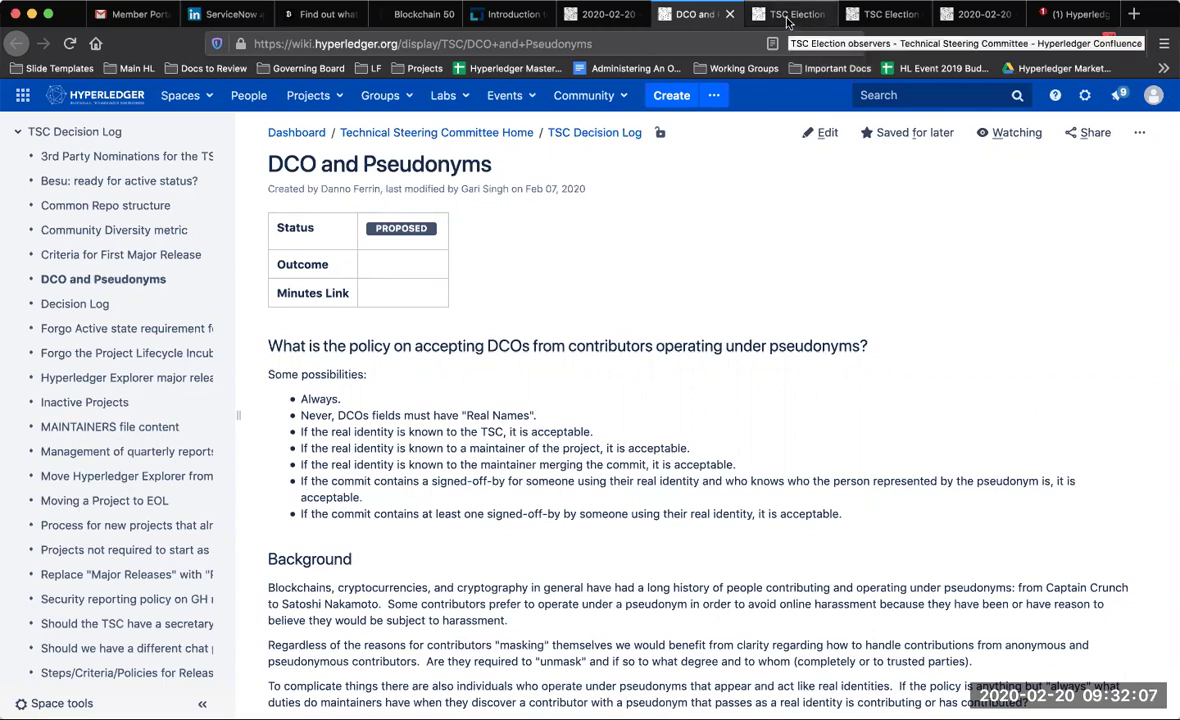
Append '- See older recording' after TSC Election observers in the agenda draft
{"action": "left_click", "coordinate": [620, 20]}
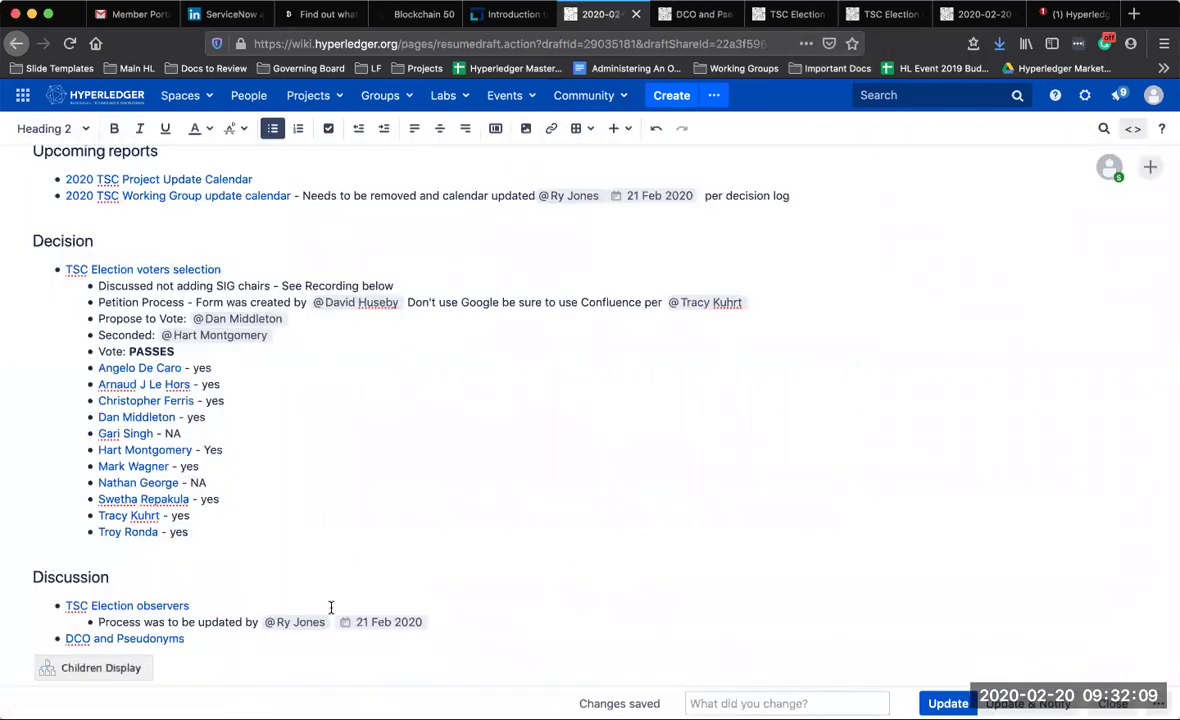
{"action": "left_click", "coordinate": [293, 605]}
{"action": "type", "text": "-"}
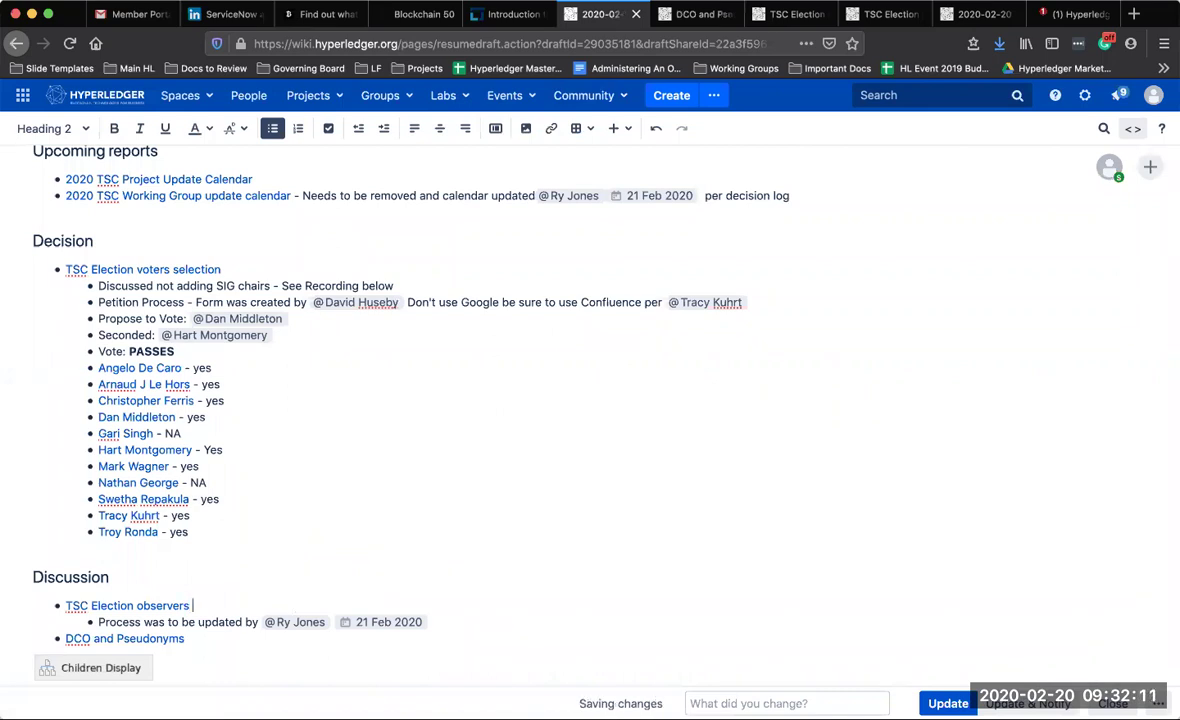
{"action": "type", "text": " See older recording"}
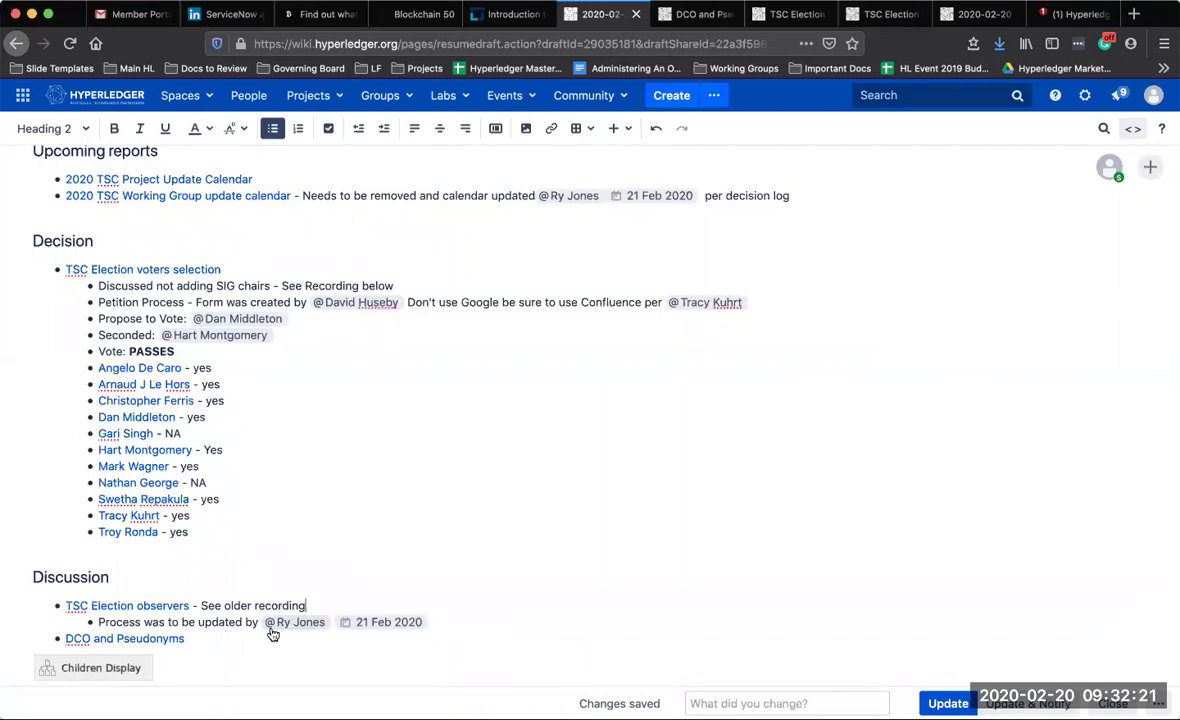
Add 'See recording for discussion at 30 min mark' to the DCO and Pseudonyms item
{"action": "left_click", "coordinate": [442, 622]}
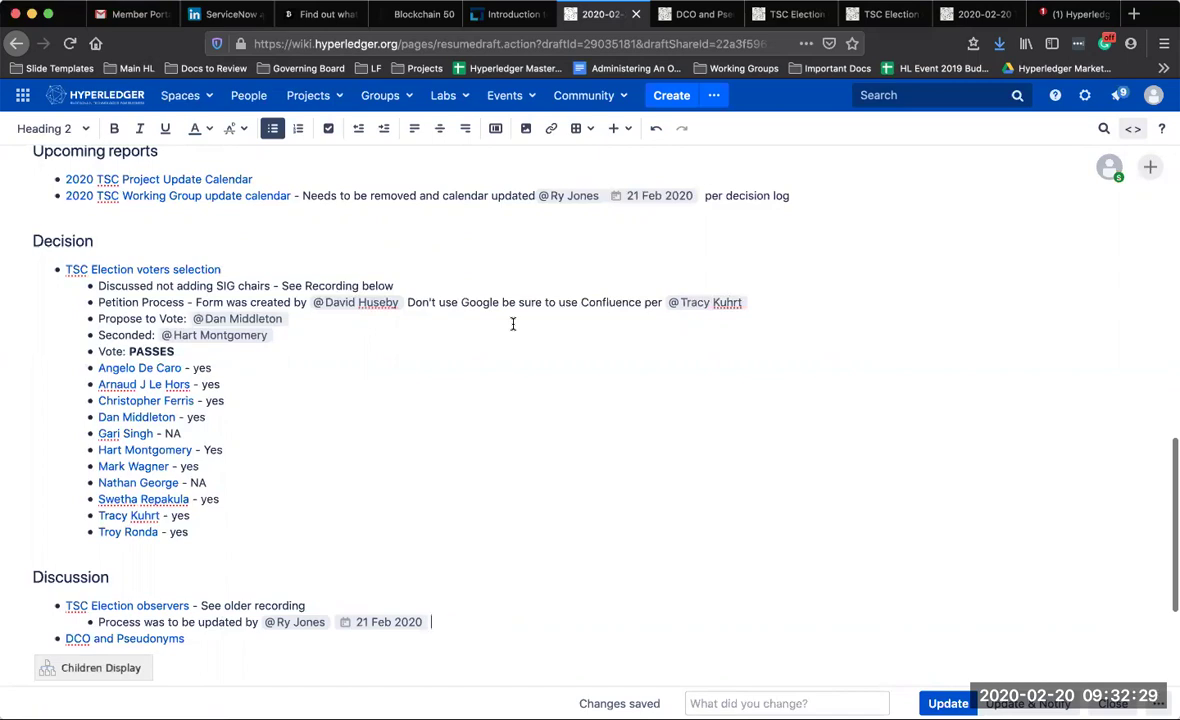
{"action": "scroll", "coordinate": [237, 482], "scroll_direction": "down", "scroll_amount": 4}
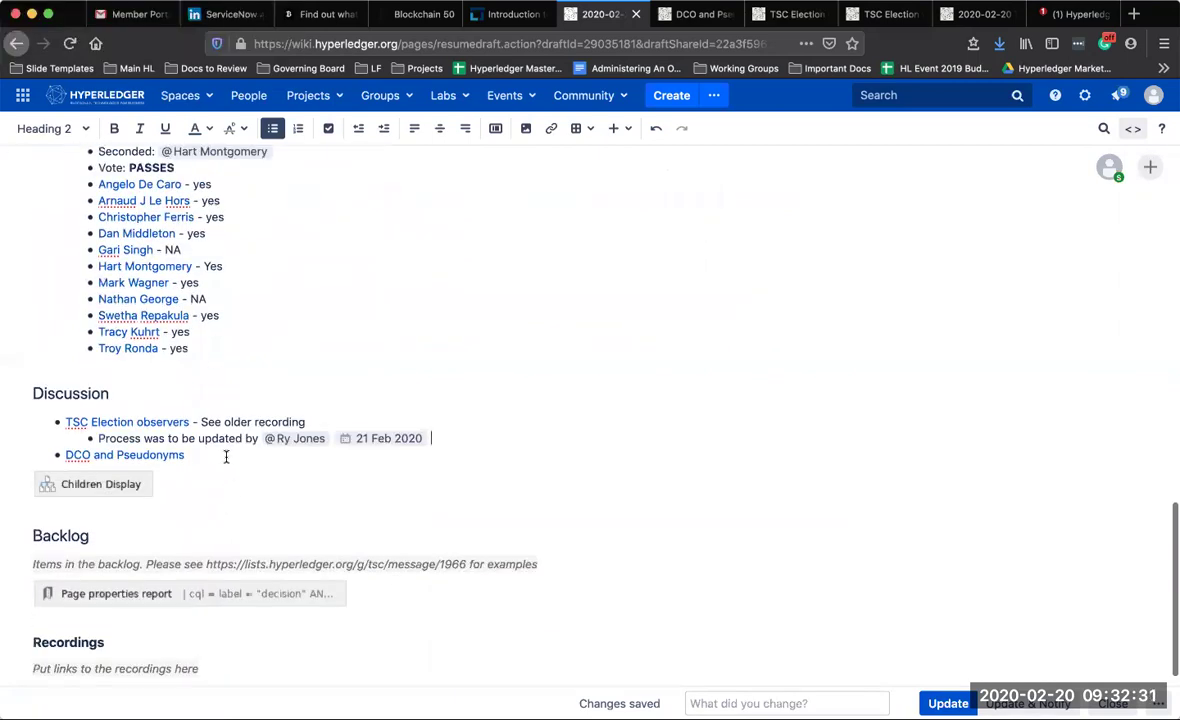
{"action": "type", "text": "S"}
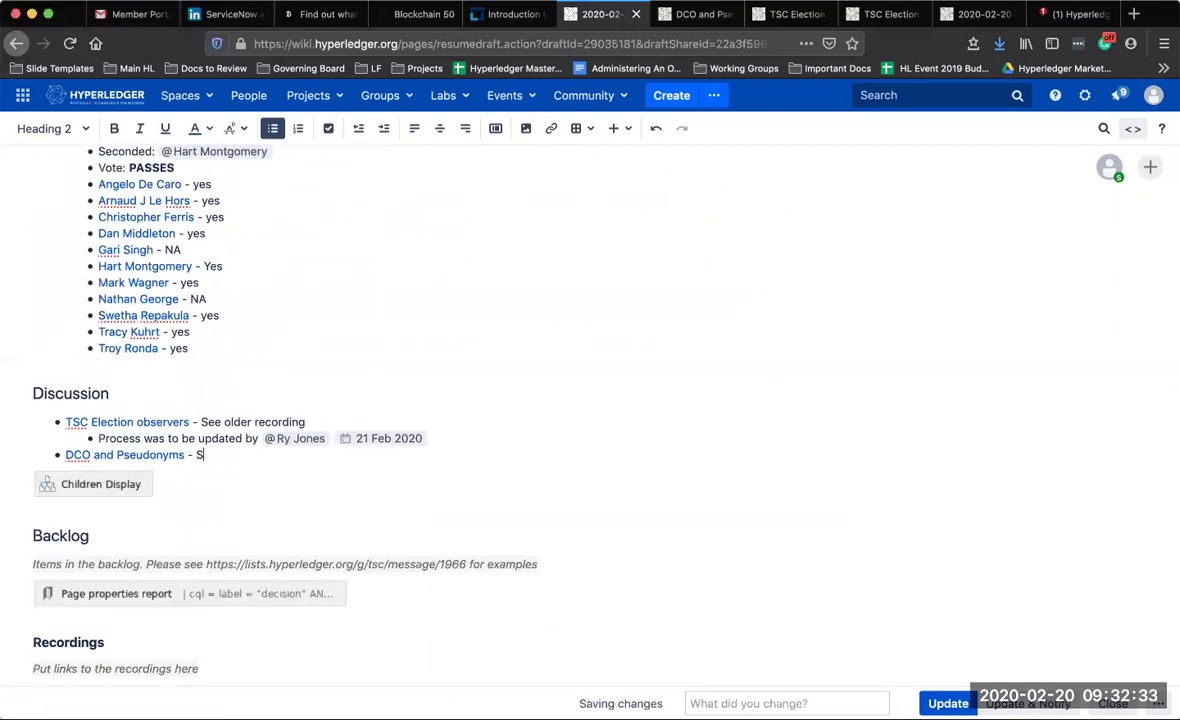
{"action": "type", "text": "ee recording for discussion"}
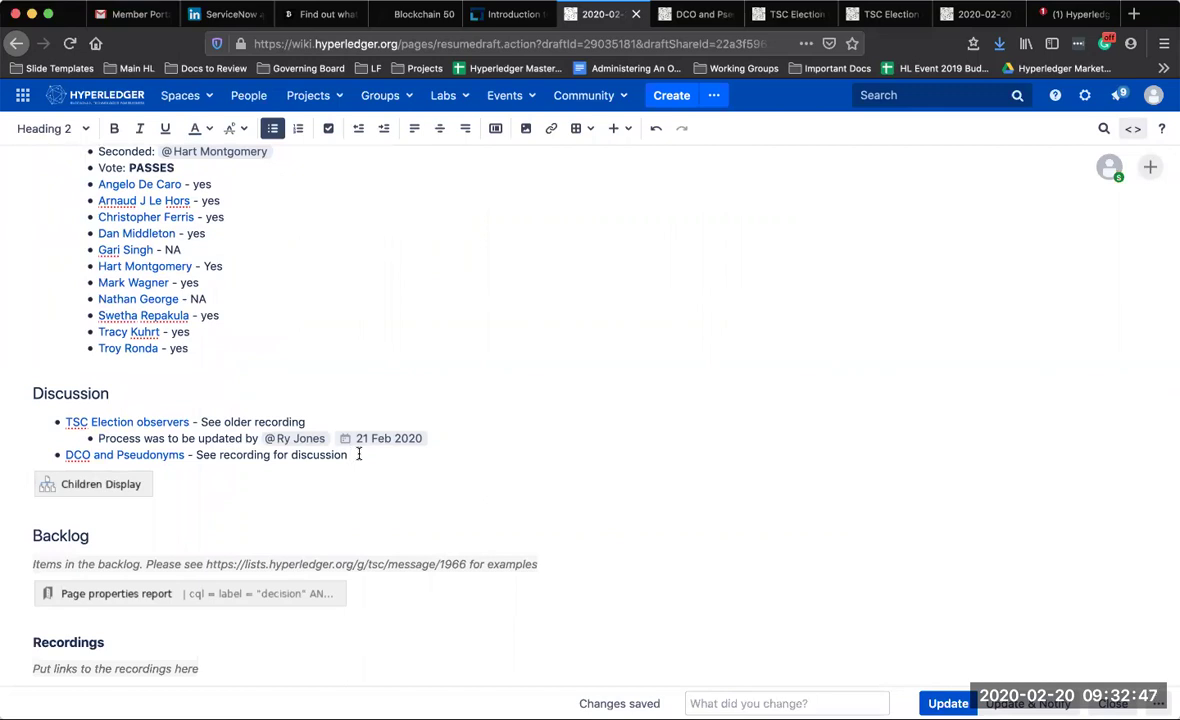
{"action": "type", "text": "at 30 min"}
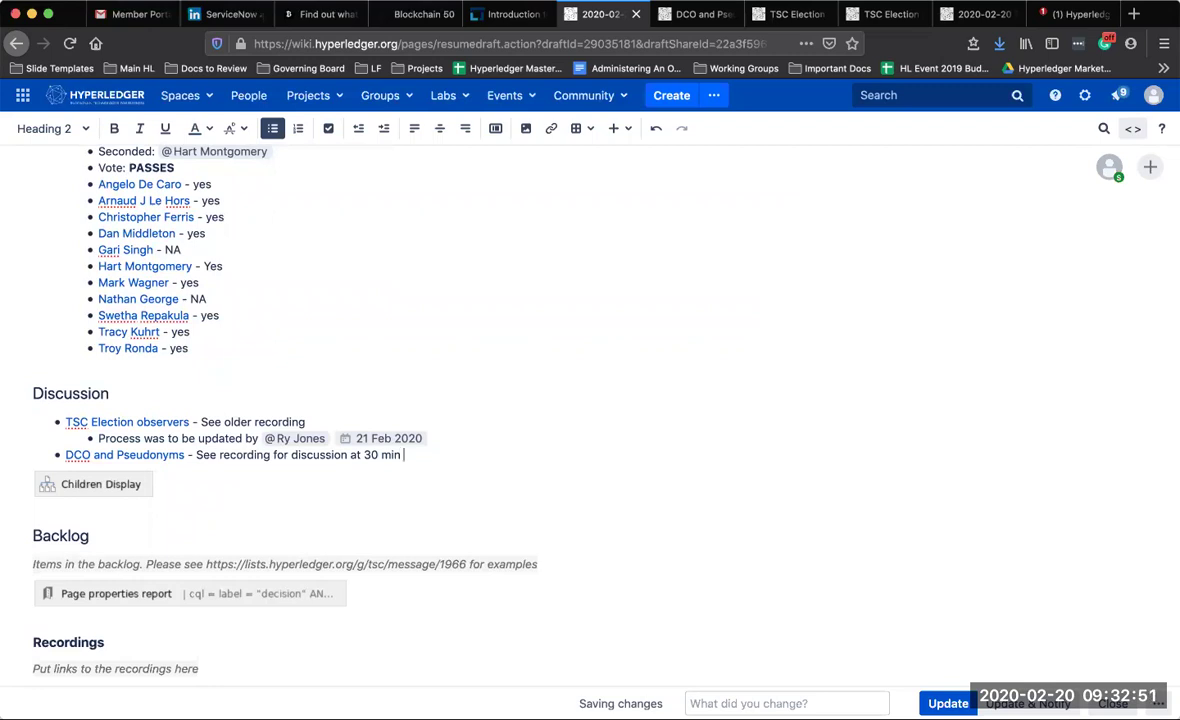
{"action": "type", "text": " mark"}
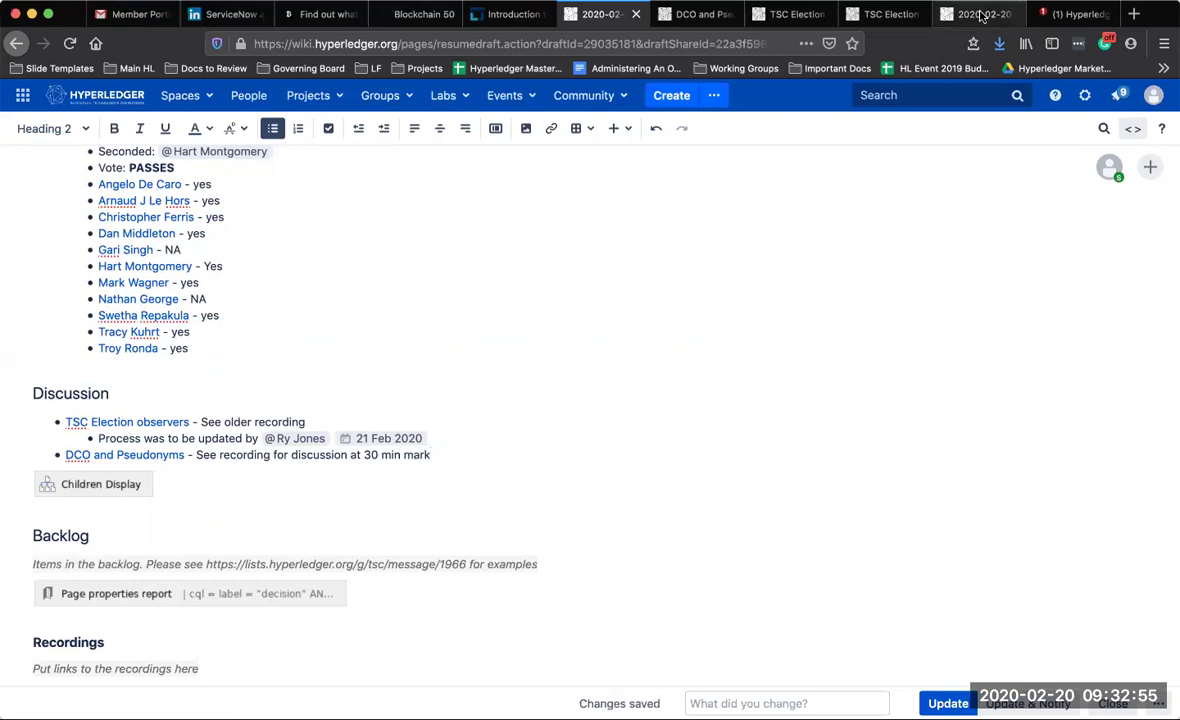
Return to the DCO and Pseudonyms page and read its Reviewed By list and 20-comment thread
{"action": "left_click", "coordinate": [710, 15]}
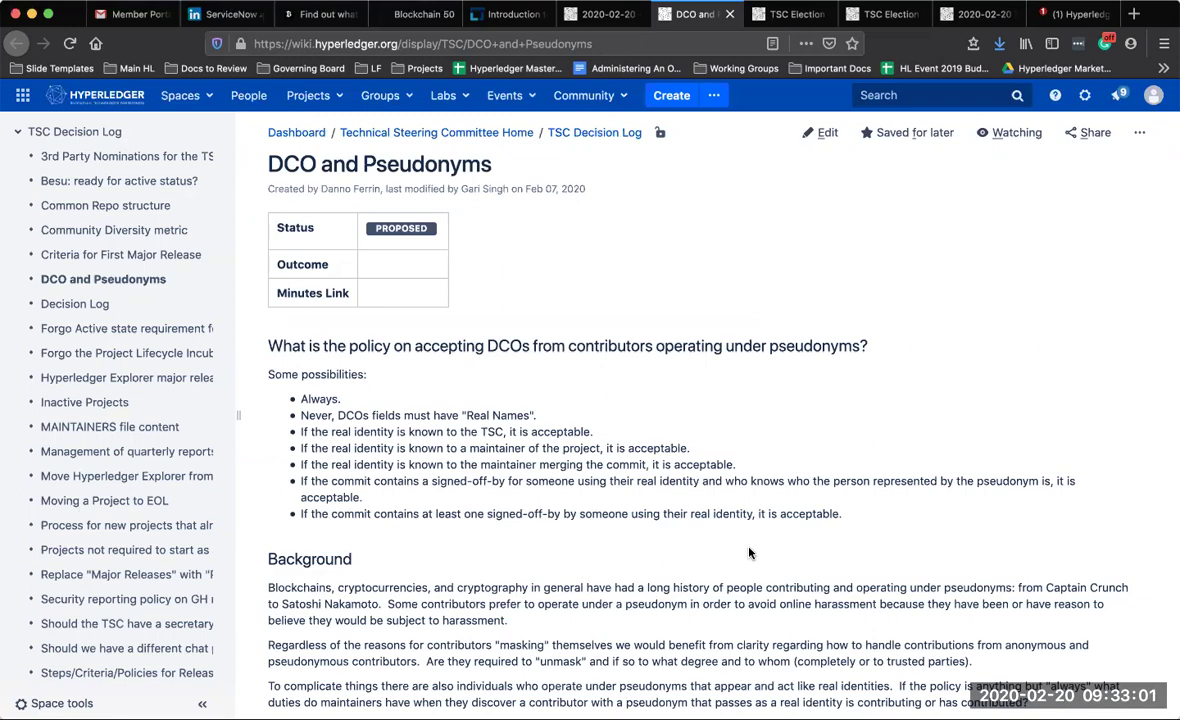
{"action": "scroll", "coordinate": [750, 553], "scroll_direction": "down", "scroll_amount": 2}
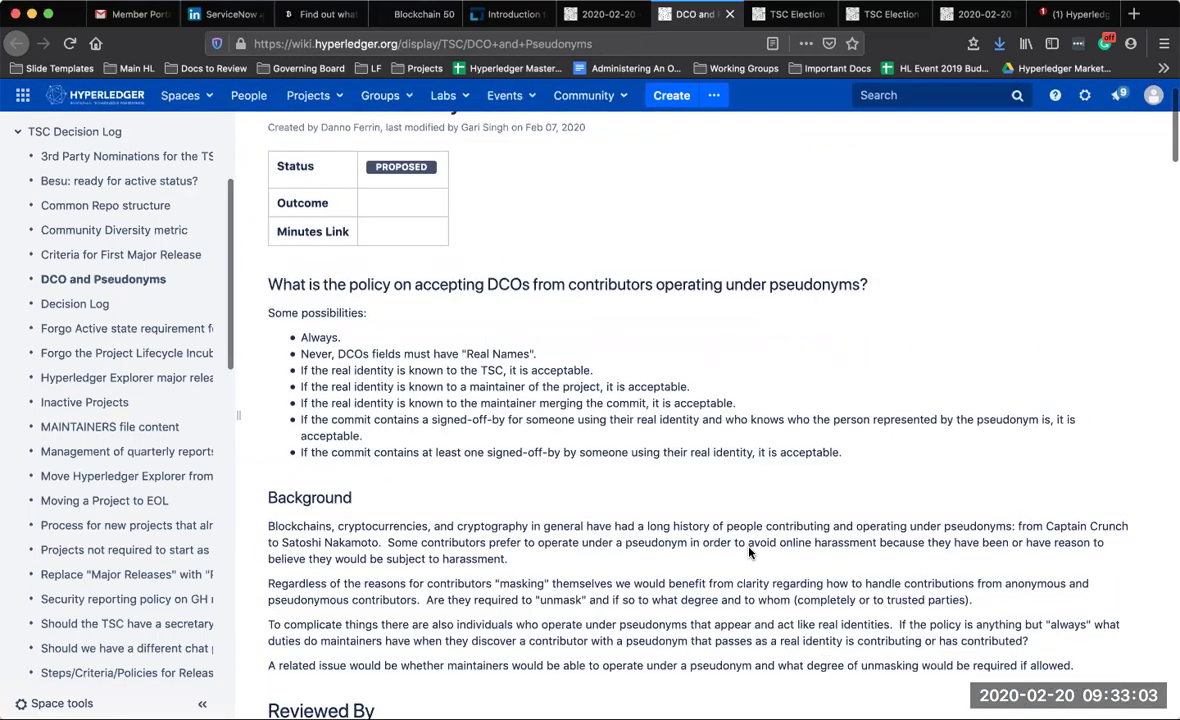
{"action": "scroll", "coordinate": [750, 553], "scroll_direction": "down", "scroll_amount": 4}
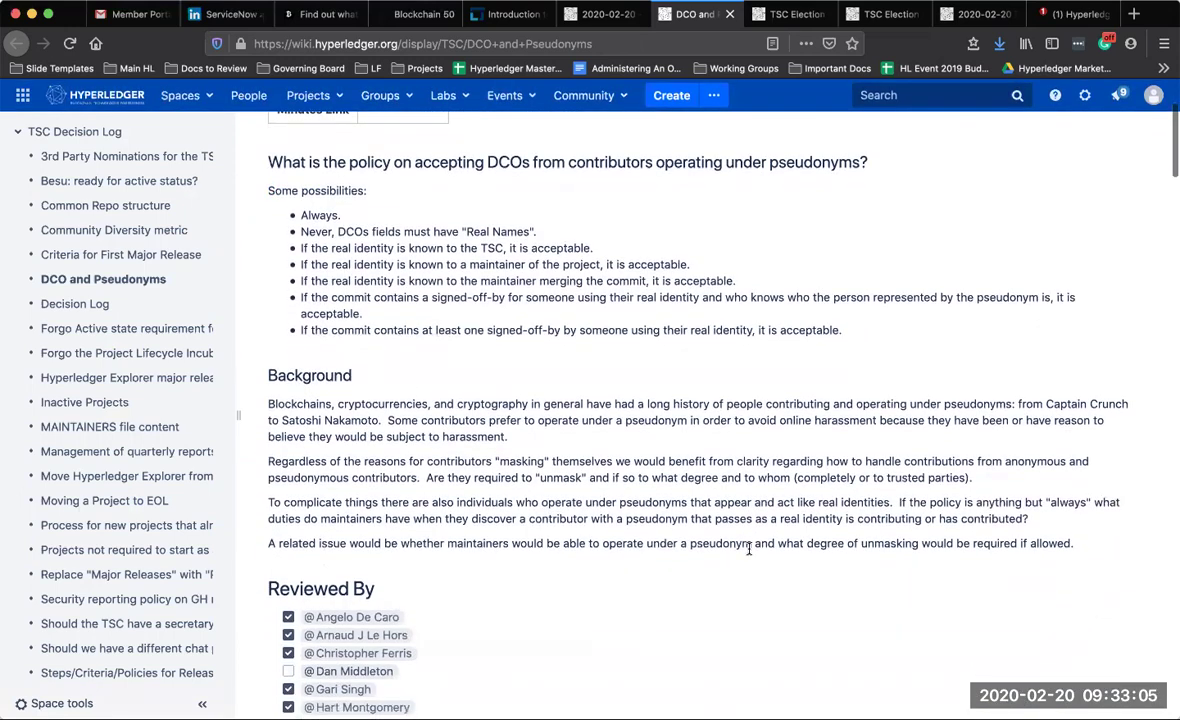
{"action": "scroll", "coordinate": [750, 553], "scroll_direction": "down", "scroll_amount": 1}
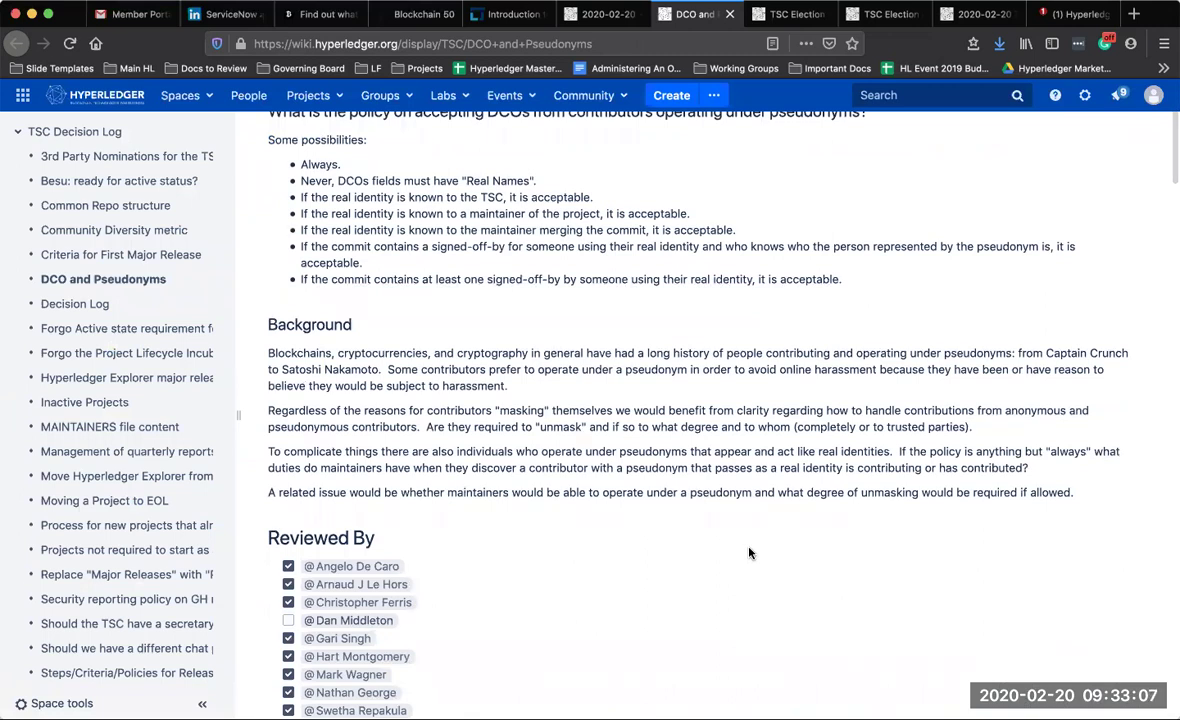
{"action": "scroll", "coordinate": [750, 553], "scroll_direction": "down", "scroll_amount": 4}
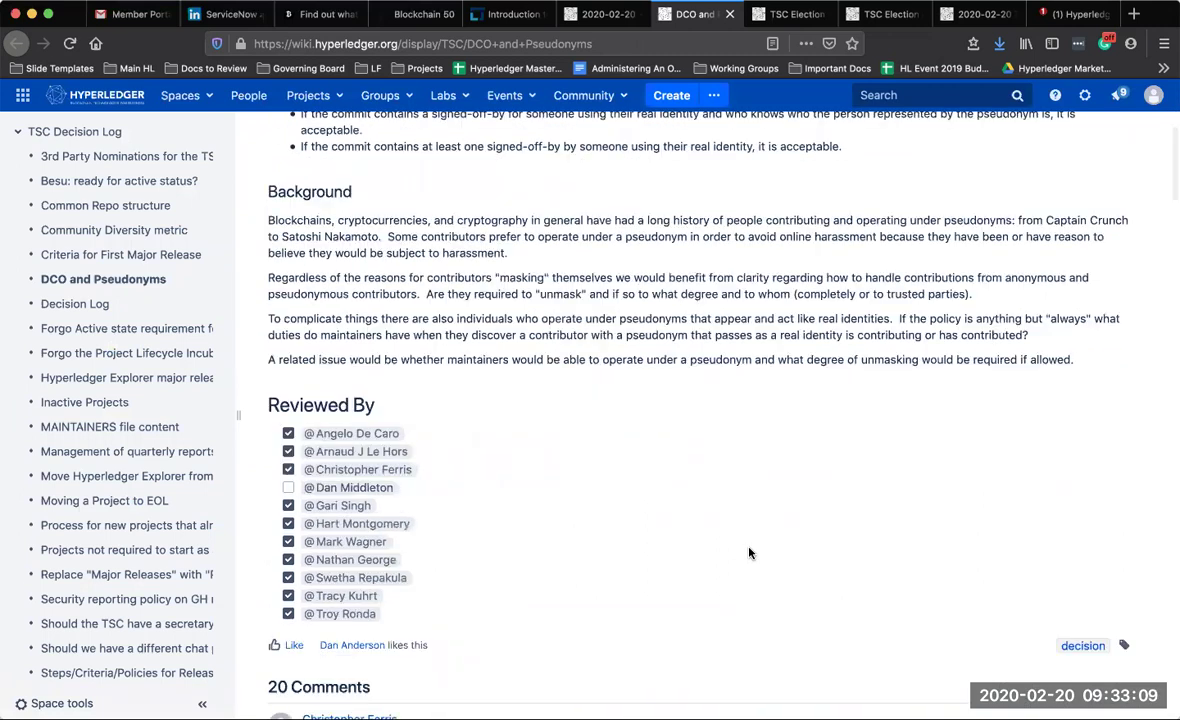
{"action": "scroll", "coordinate": [750, 553], "scroll_direction": "down", "scroll_amount": 4}
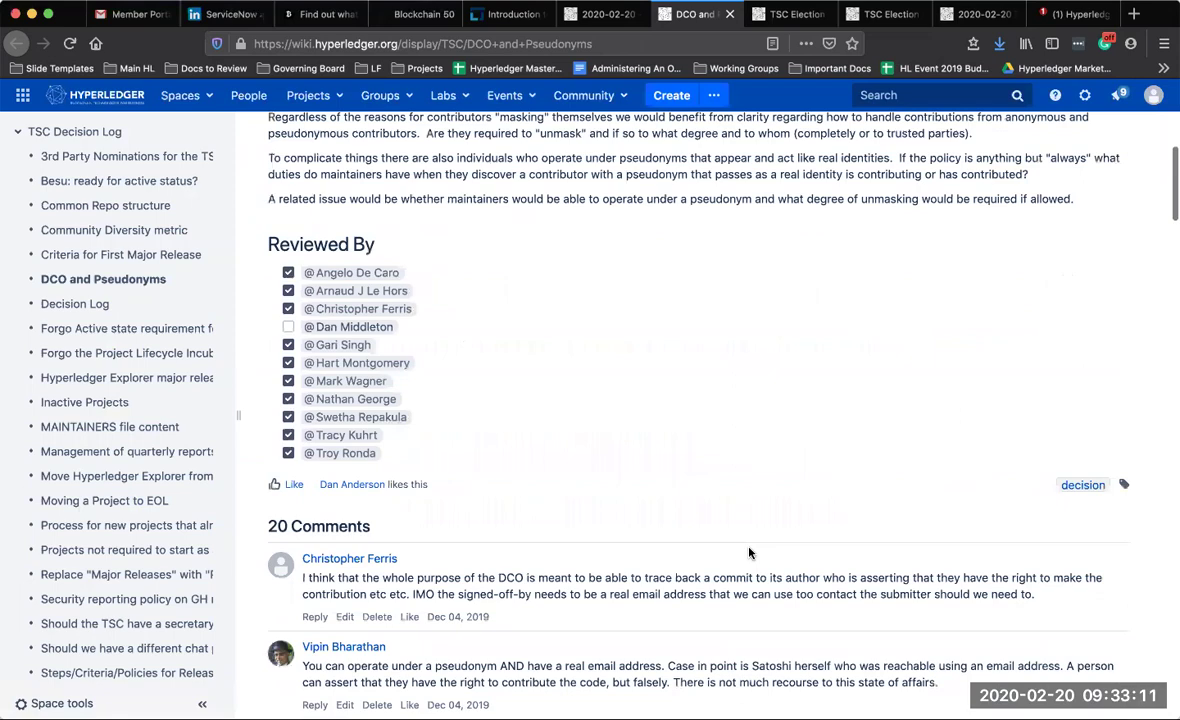
{"action": "scroll", "coordinate": [750, 553], "scroll_direction": "down", "scroll_amount": 8}
{"action": "scroll", "coordinate": [750, 553], "scroll_direction": "down", "scroll_amount": 5}
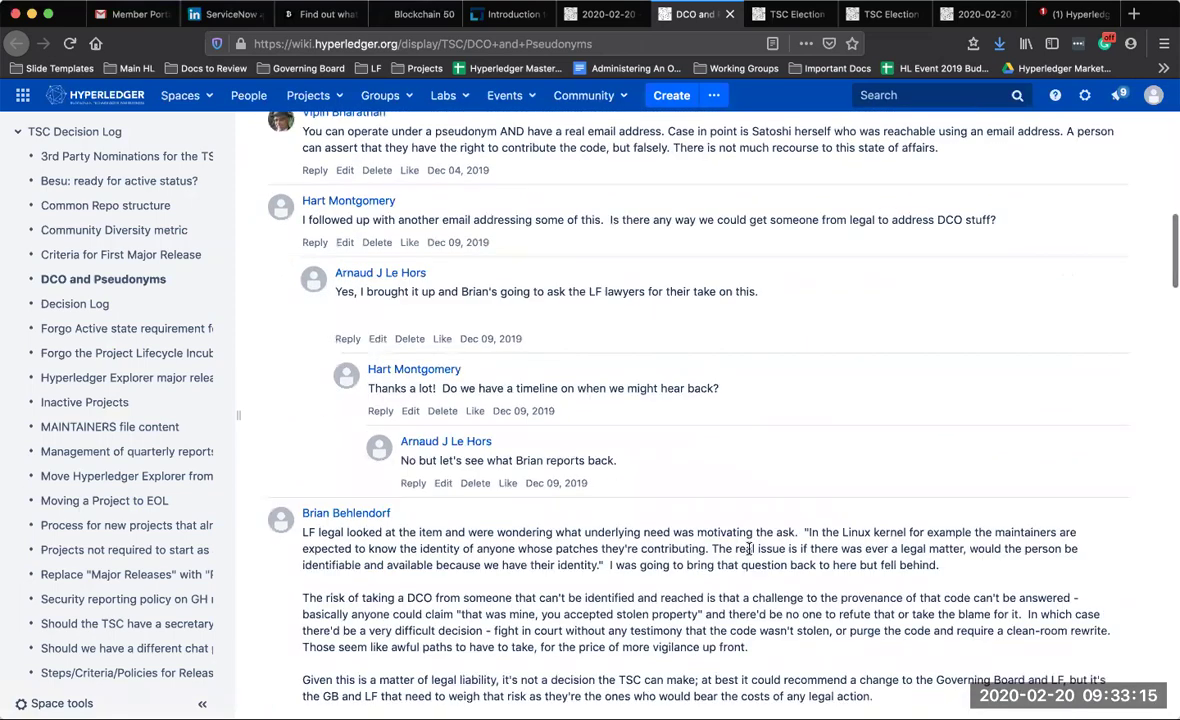
{"action": "scroll", "coordinate": [748, 548], "scroll_direction": "down", "scroll_amount": 4}
{"action": "scroll", "coordinate": [748, 548], "scroll_direction": "down", "scroll_amount": 1}
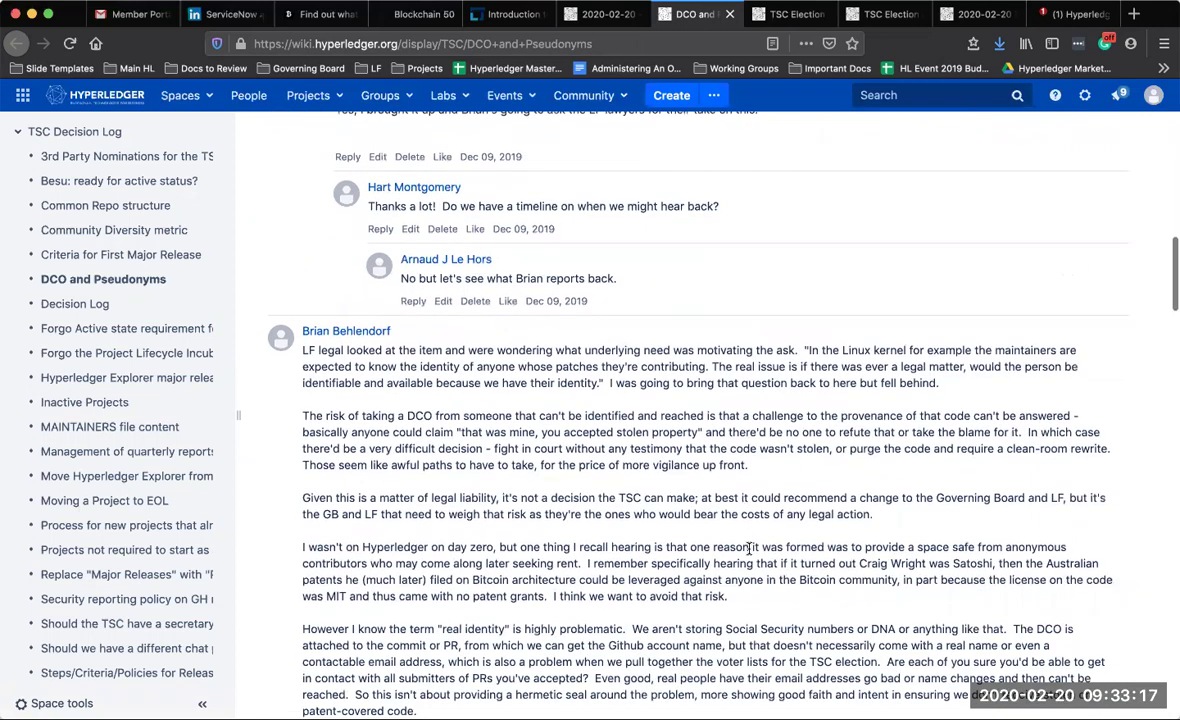
{"action": "scroll", "coordinate": [749, 548], "scroll_direction": "down", "scroll_amount": 1}
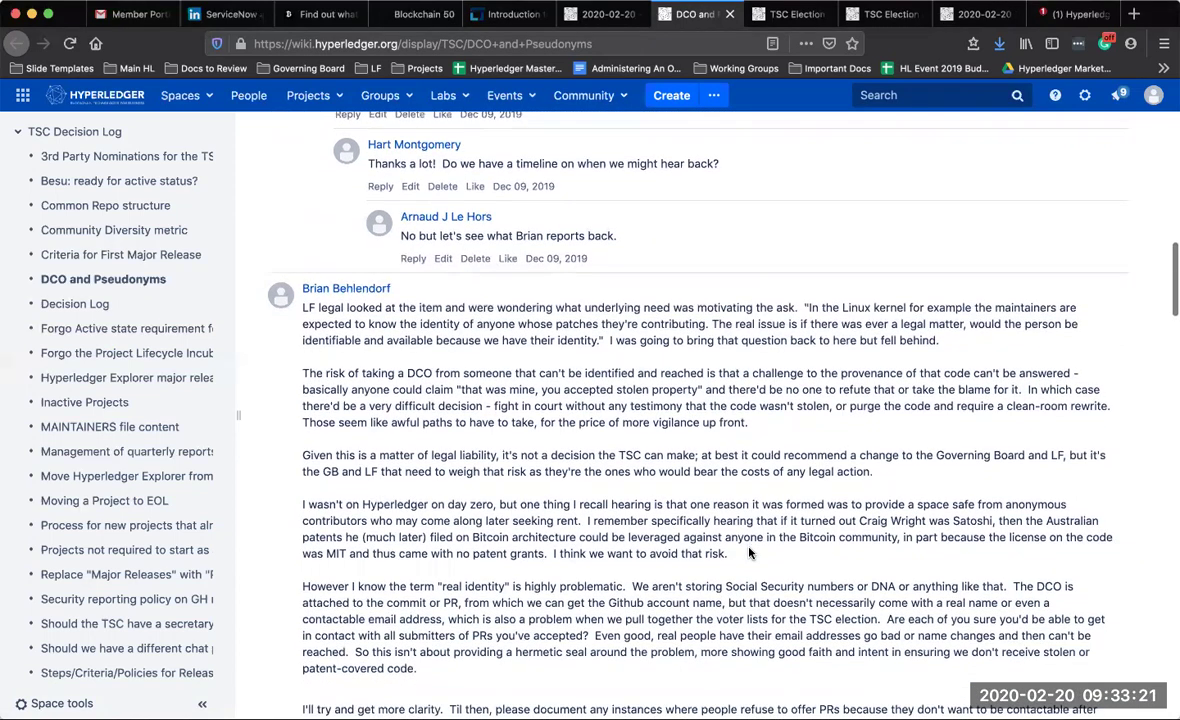
{"action": "scroll", "coordinate": [749, 552], "scroll_direction": "down", "scroll_amount": 1}
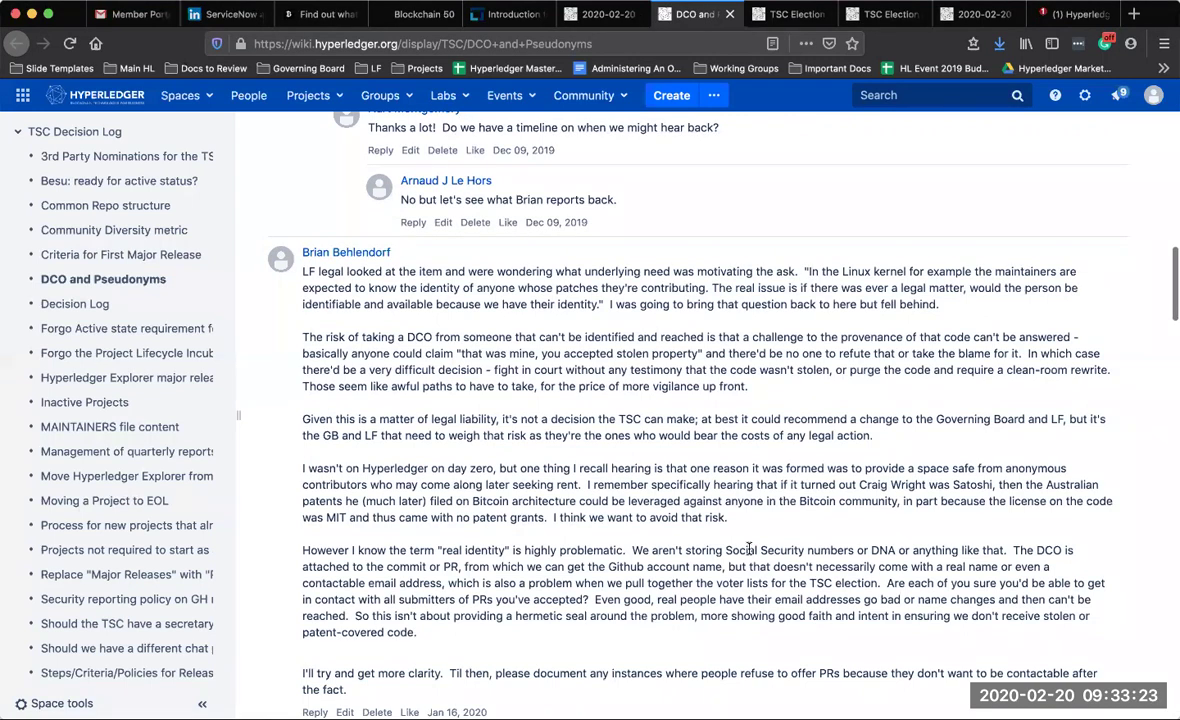
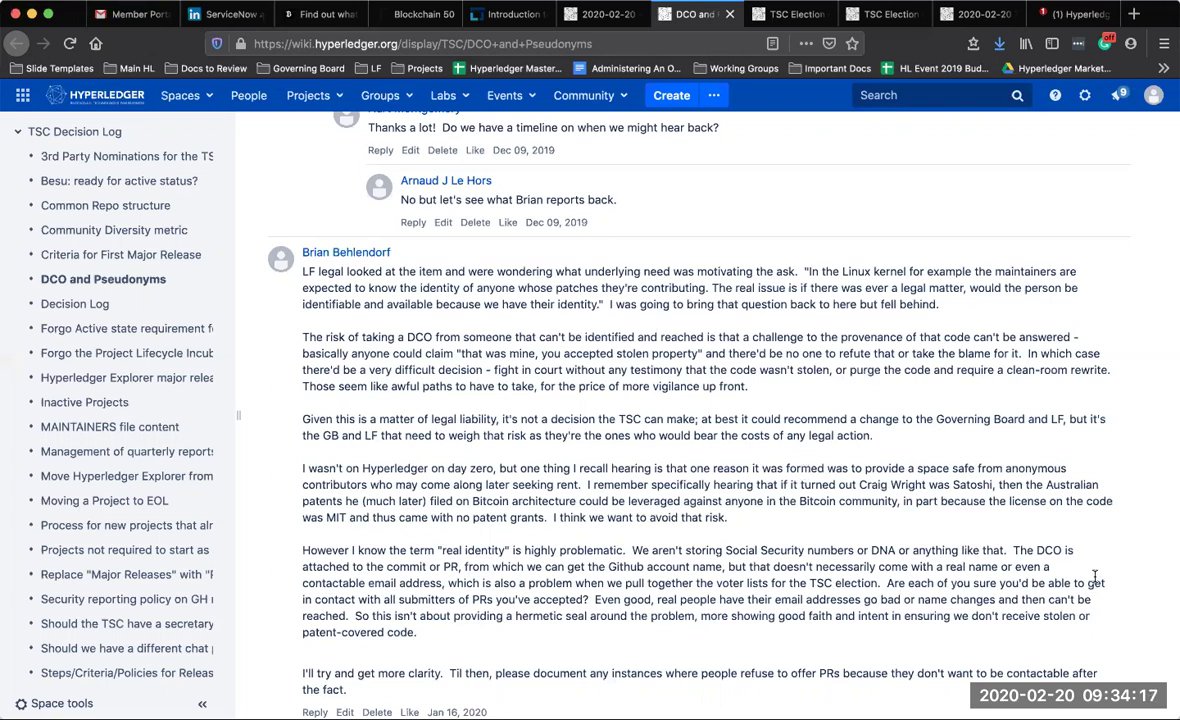
In the 2020-02-20 notes, start an indented sub-bullet under DCO and Pseudonyms
{"action": "scroll", "coordinate": [1095, 578], "scroll_direction": "down", "scroll_amount": 2}
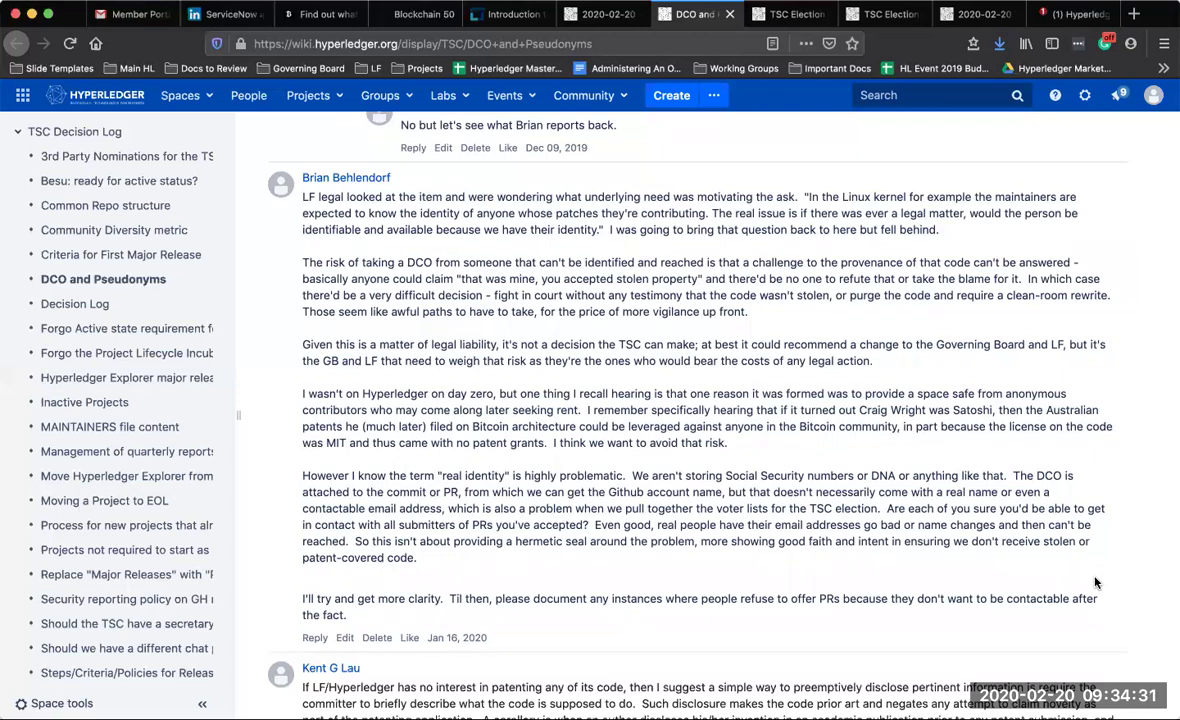
{"action": "scroll", "coordinate": [1095, 582], "scroll_direction": "down", "scroll_amount": 1}
{"action": "scroll", "coordinate": [1095, 582], "scroll_direction": "down", "scroll_amount": 3}
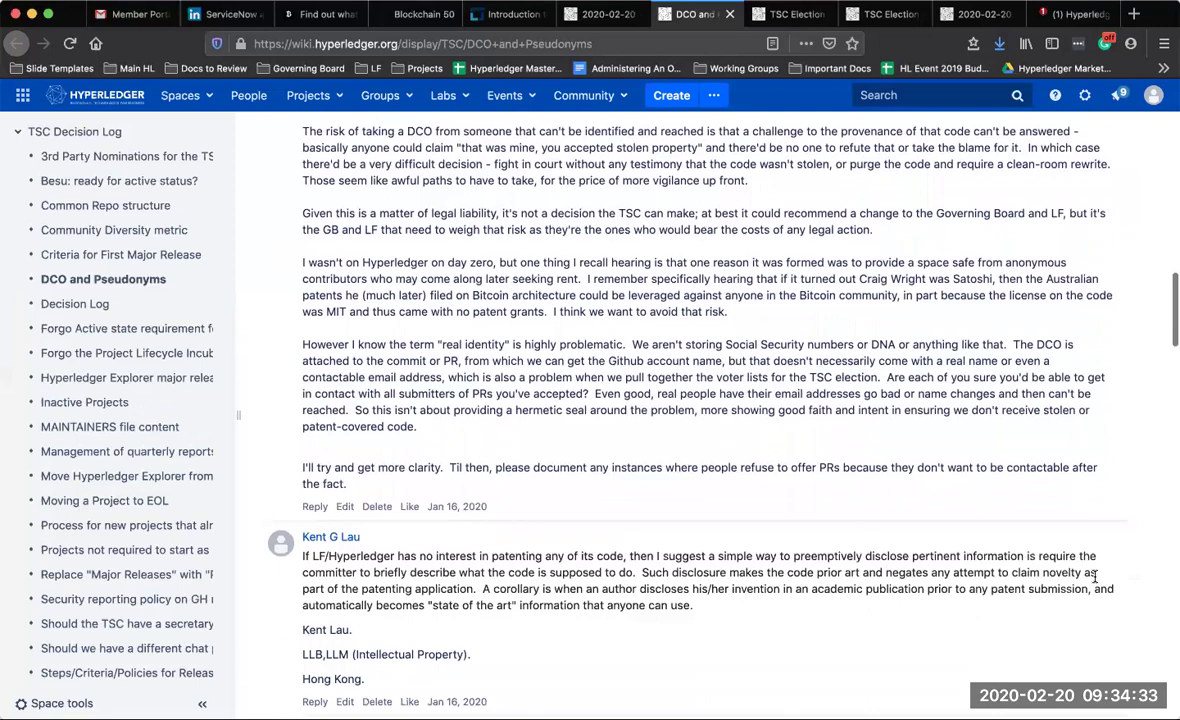
{"action": "scroll", "coordinate": [1095, 580], "scroll_direction": "down", "scroll_amount": 2}
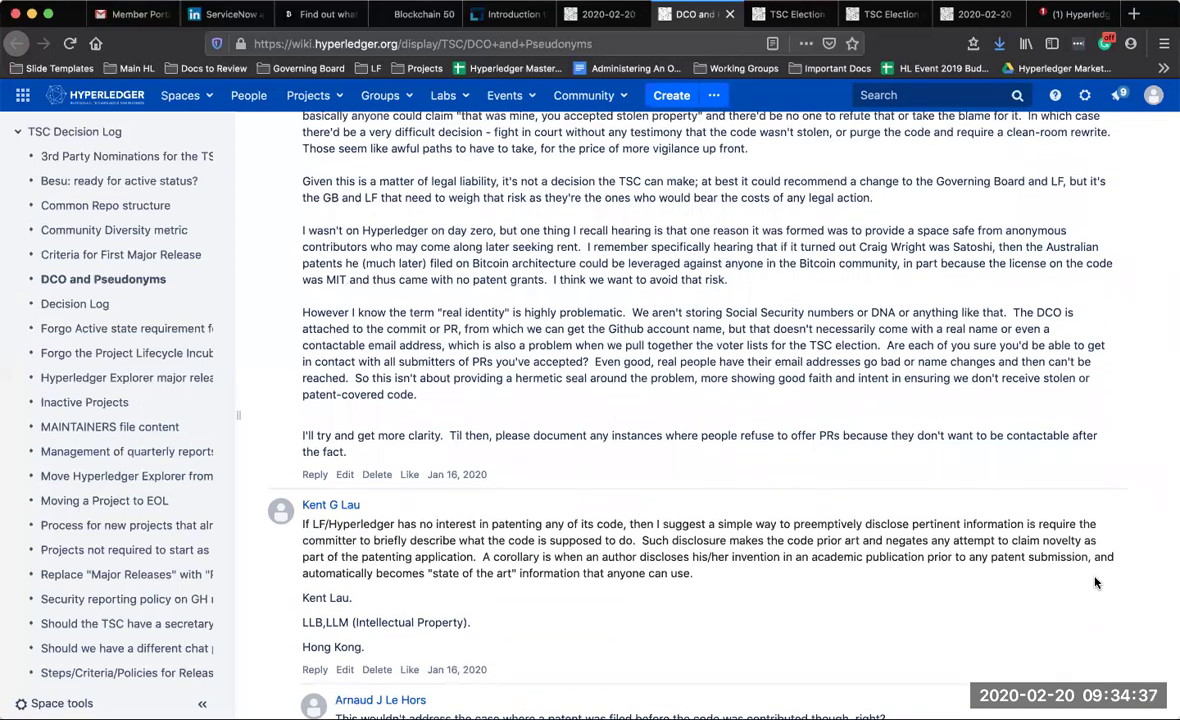
{"action": "scroll", "coordinate": [1095, 582], "scroll_direction": "down", "scroll_amount": 5}
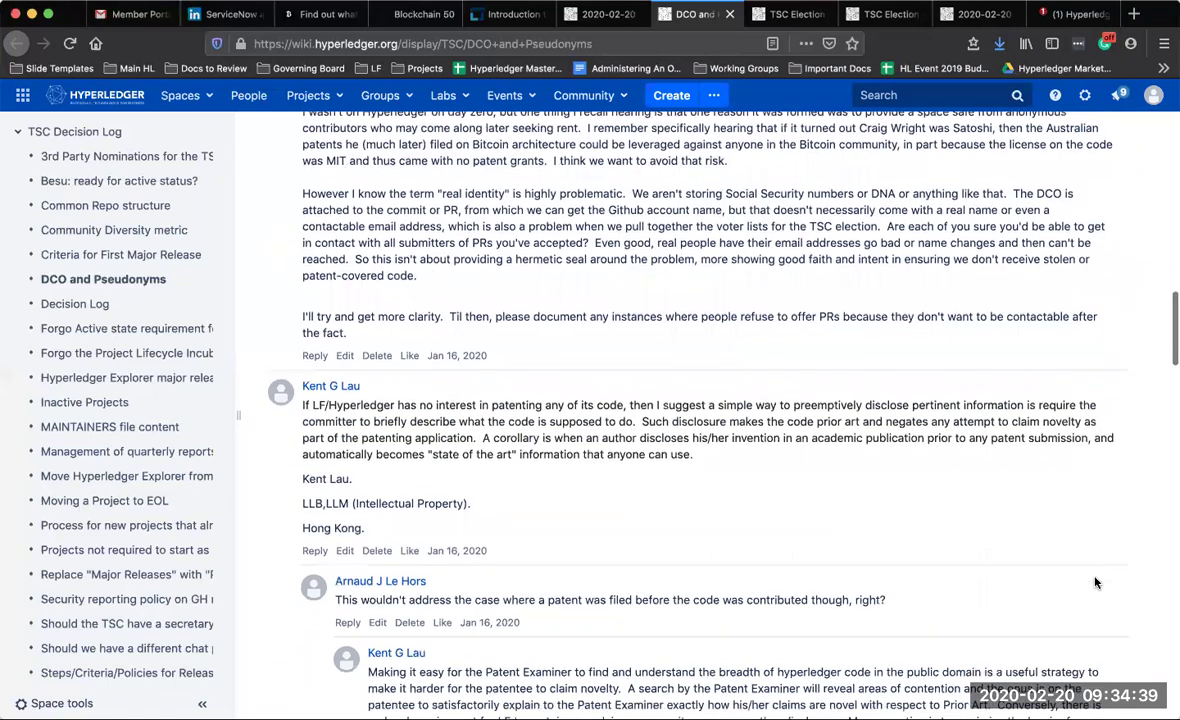
{"action": "scroll", "coordinate": [1095, 578], "scroll_direction": "down", "scroll_amount": 1}
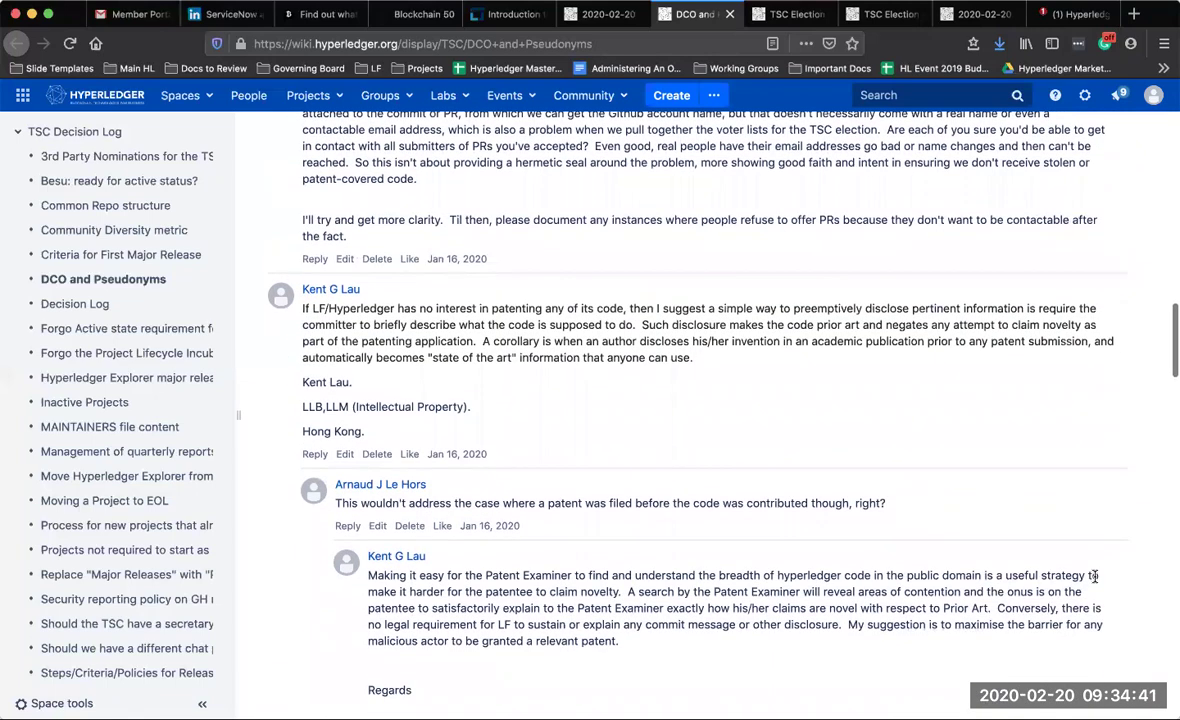
{"action": "scroll", "coordinate": [1095, 578], "scroll_direction": "down", "scroll_amount": 5}
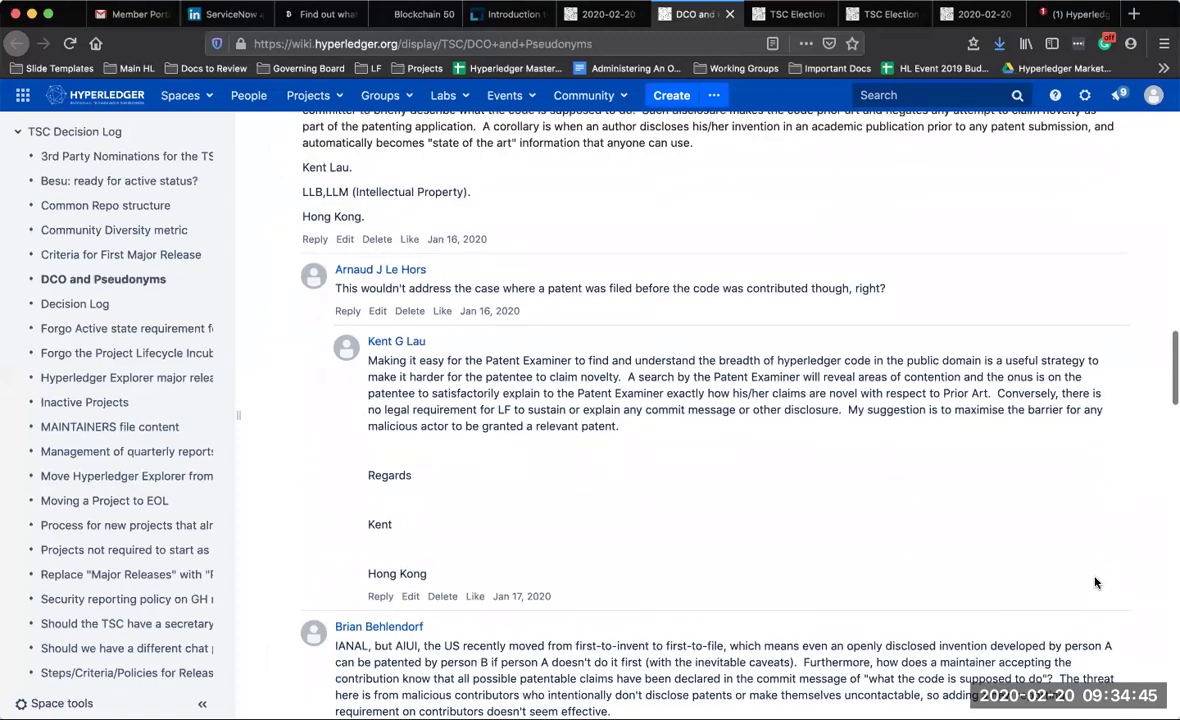
{"action": "scroll", "coordinate": [1095, 582], "scroll_direction": "down", "scroll_amount": 4}
{"action": "scroll", "coordinate": [1095, 582], "scroll_direction": "down", "scroll_amount": 2}
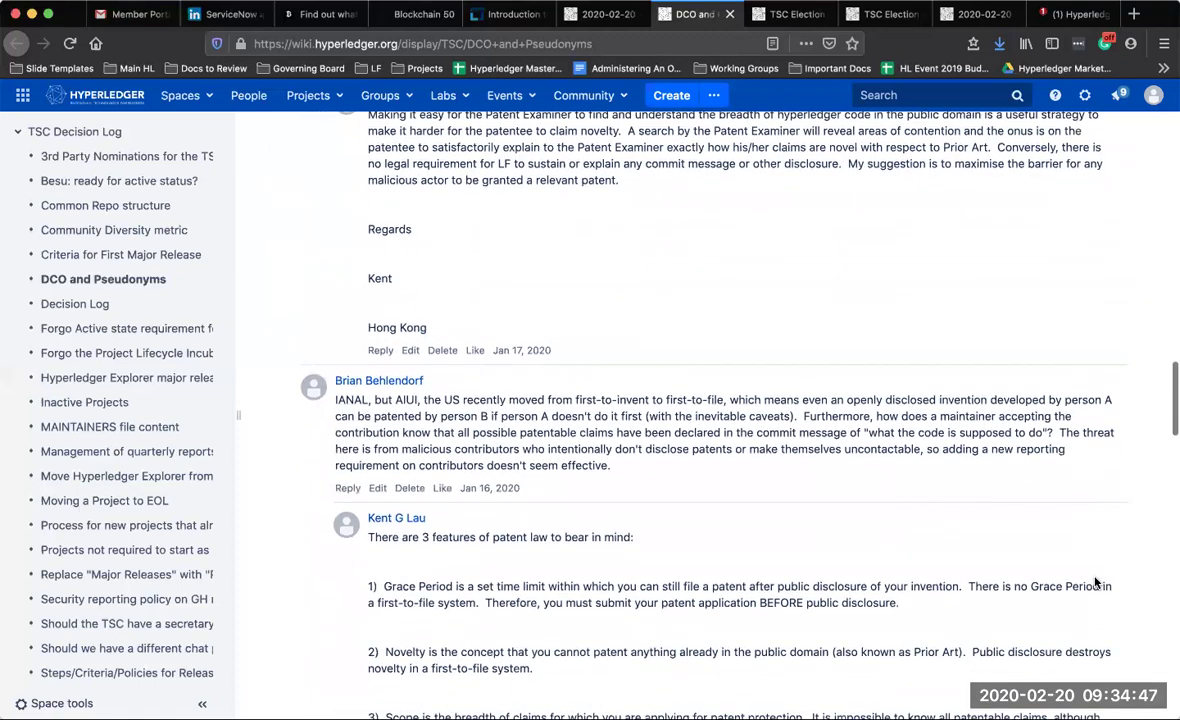
{"action": "scroll", "coordinate": [1095, 582], "scroll_direction": "down", "scroll_amount": 3}
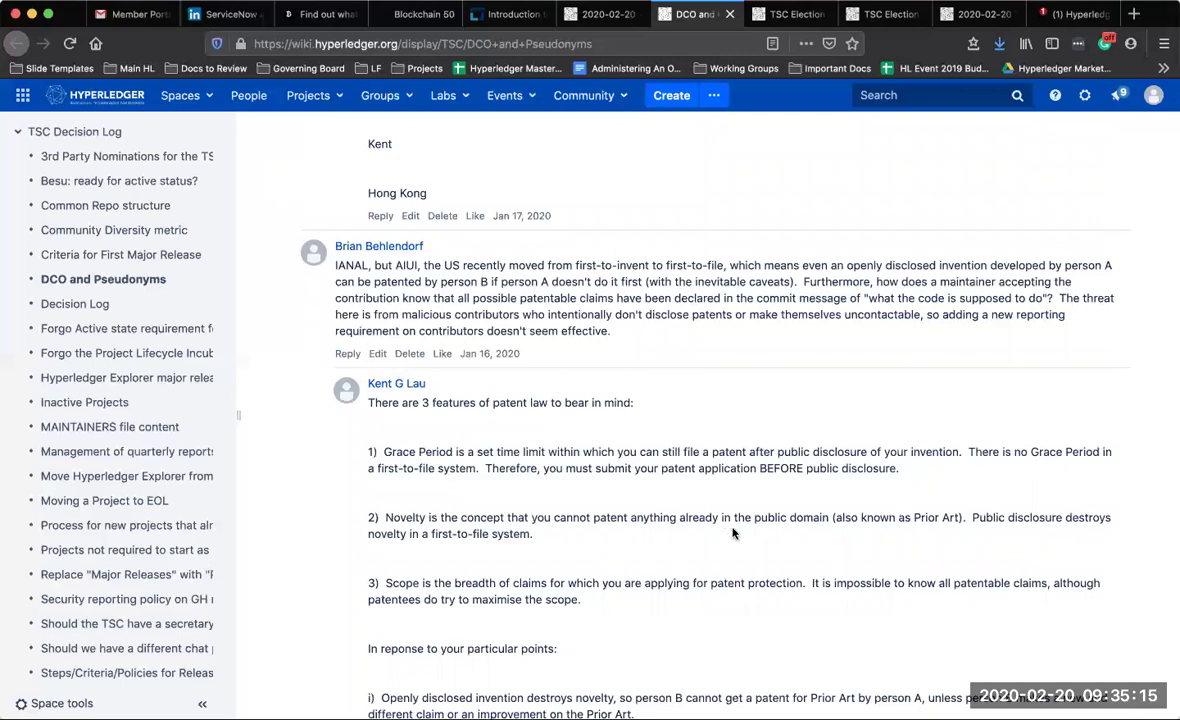
{"action": "scroll", "coordinate": [733, 467], "scroll_direction": "down", "scroll_amount": 3}
{"action": "scroll", "coordinate": [733, 533], "scroll_direction": "down", "scroll_amount": 1}
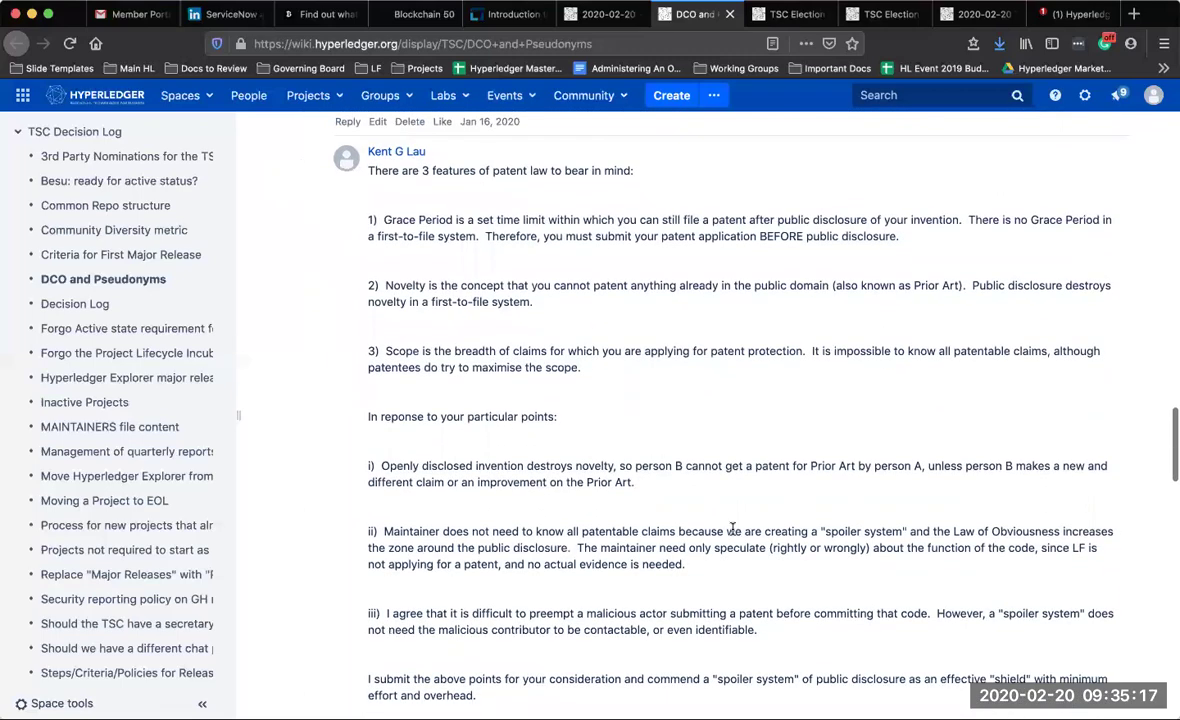
{"action": "scroll", "coordinate": [733, 530], "scroll_direction": "down", "scroll_amount": 2}
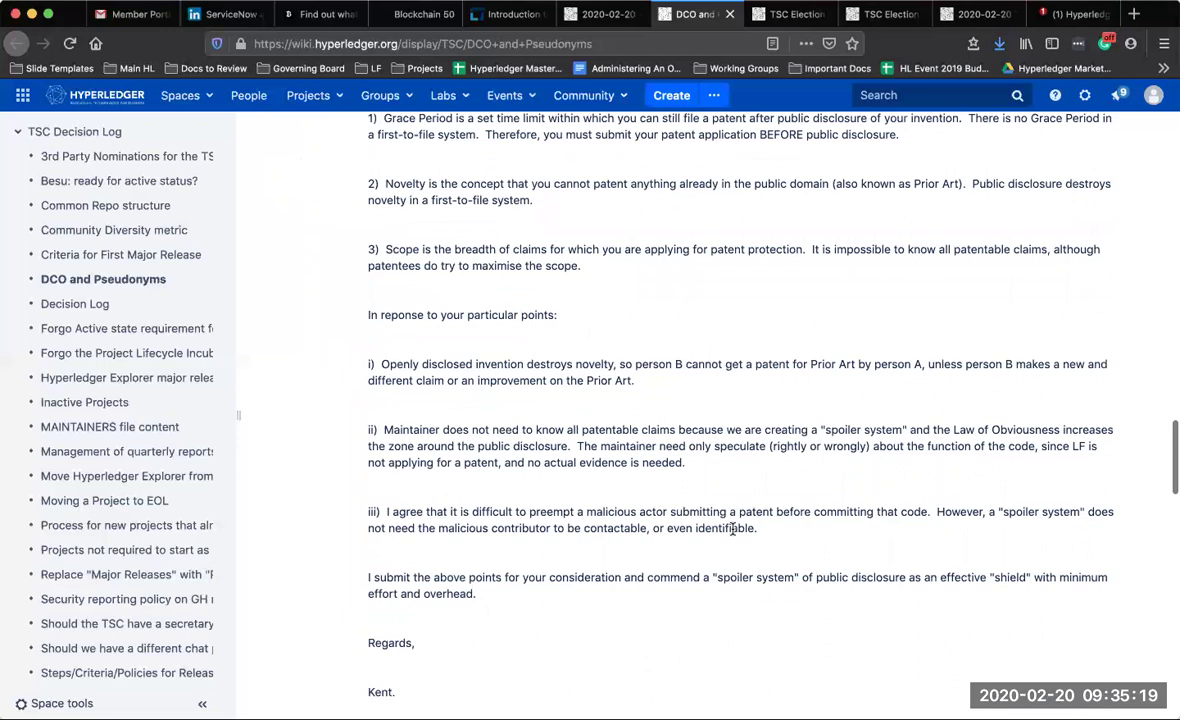
{"action": "scroll", "coordinate": [733, 530], "scroll_direction": "down", "scroll_amount": 2}
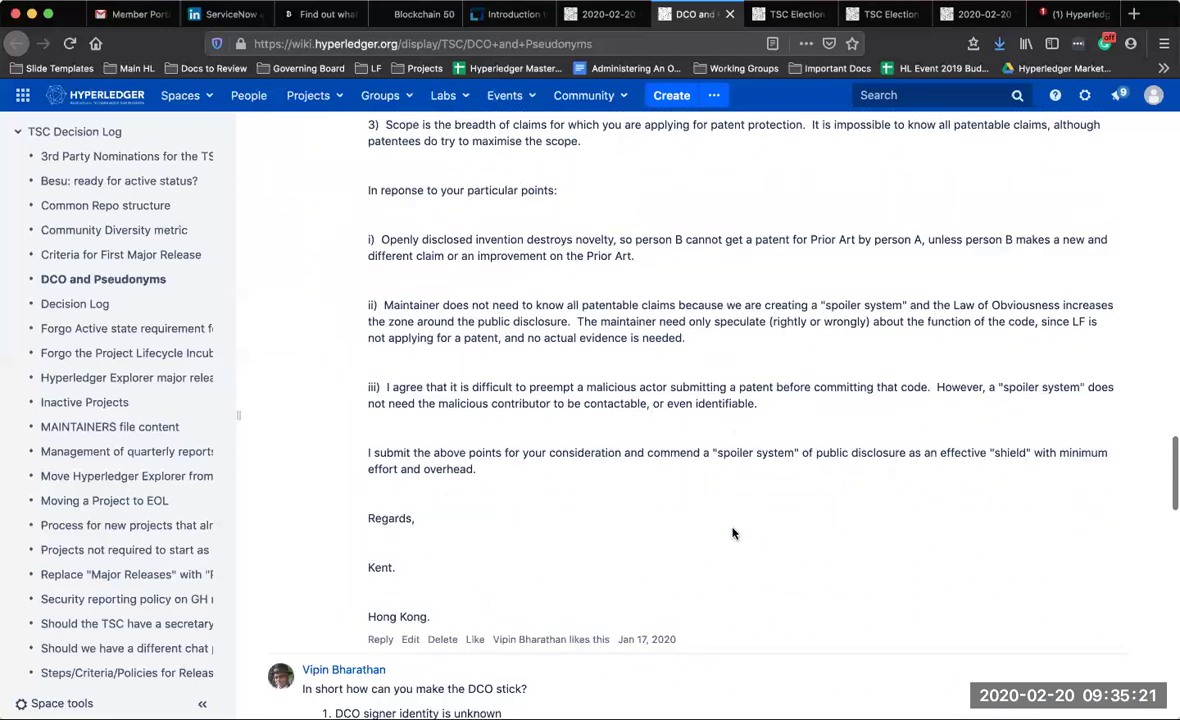
{"action": "scroll", "coordinate": [733, 533], "scroll_direction": "down", "scroll_amount": 3}
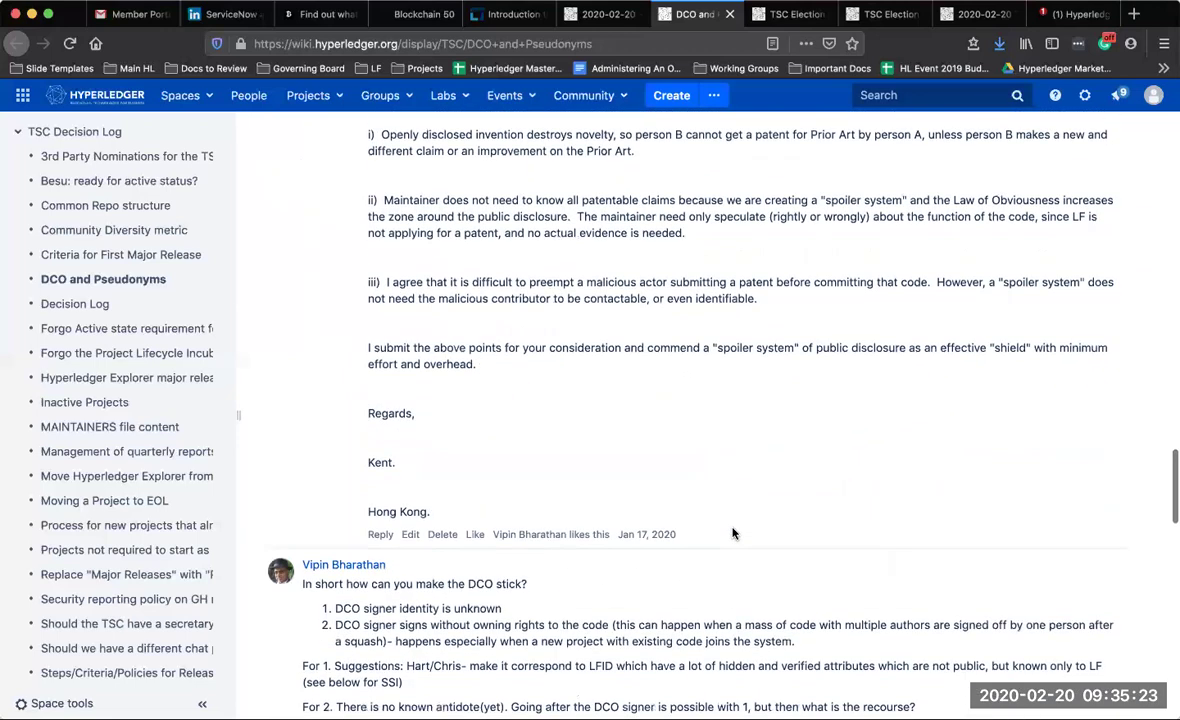
{"action": "scroll", "coordinate": [733, 533], "scroll_direction": "down", "scroll_amount": 3}
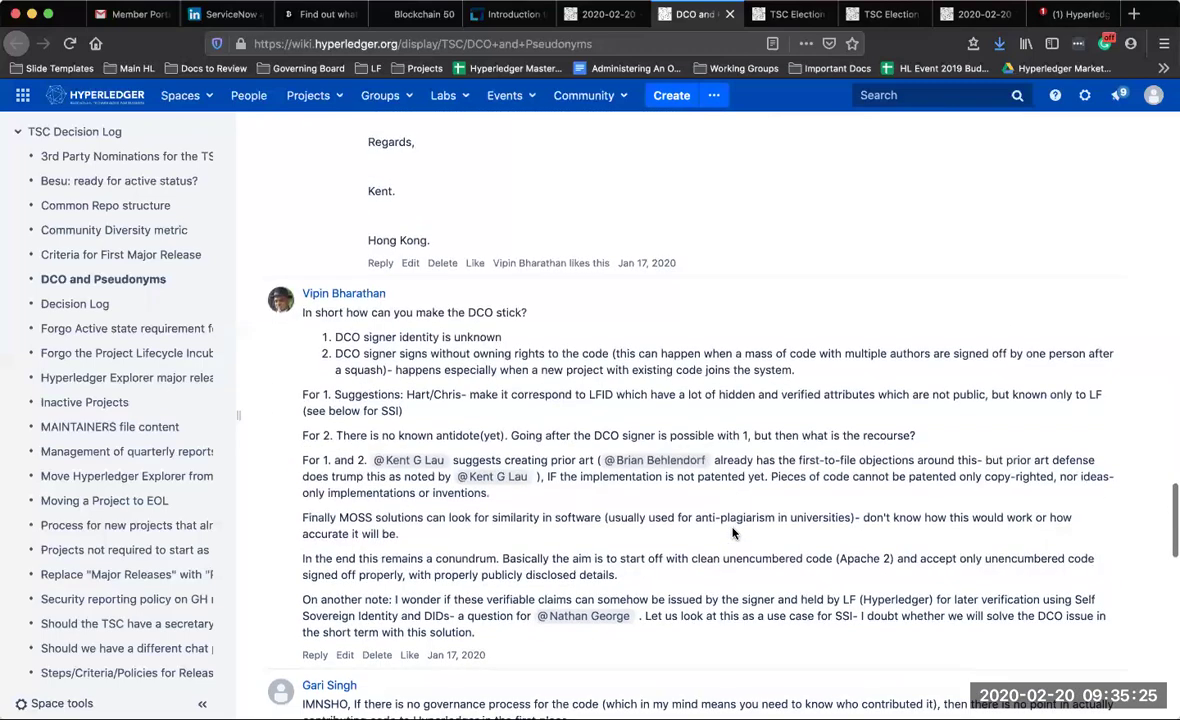
{"action": "scroll", "coordinate": [733, 533], "scroll_direction": "down", "scroll_amount": 7}
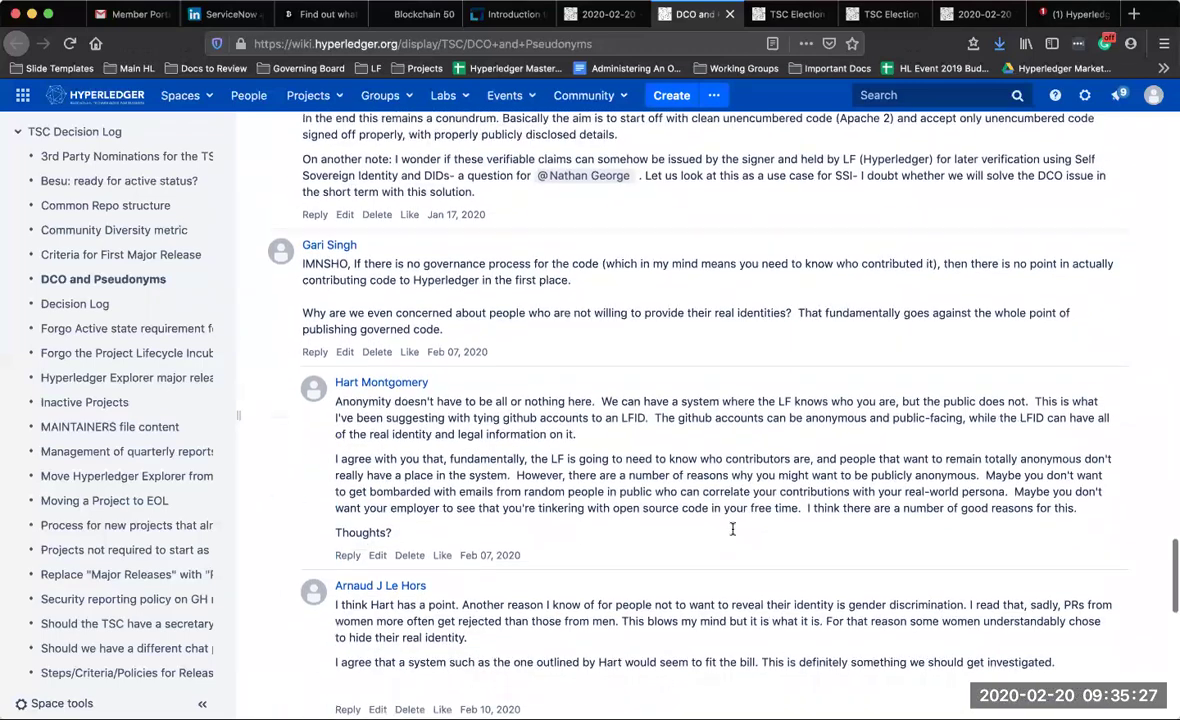
{"action": "scroll", "coordinate": [733, 533], "scroll_direction": "down", "scroll_amount": 1}
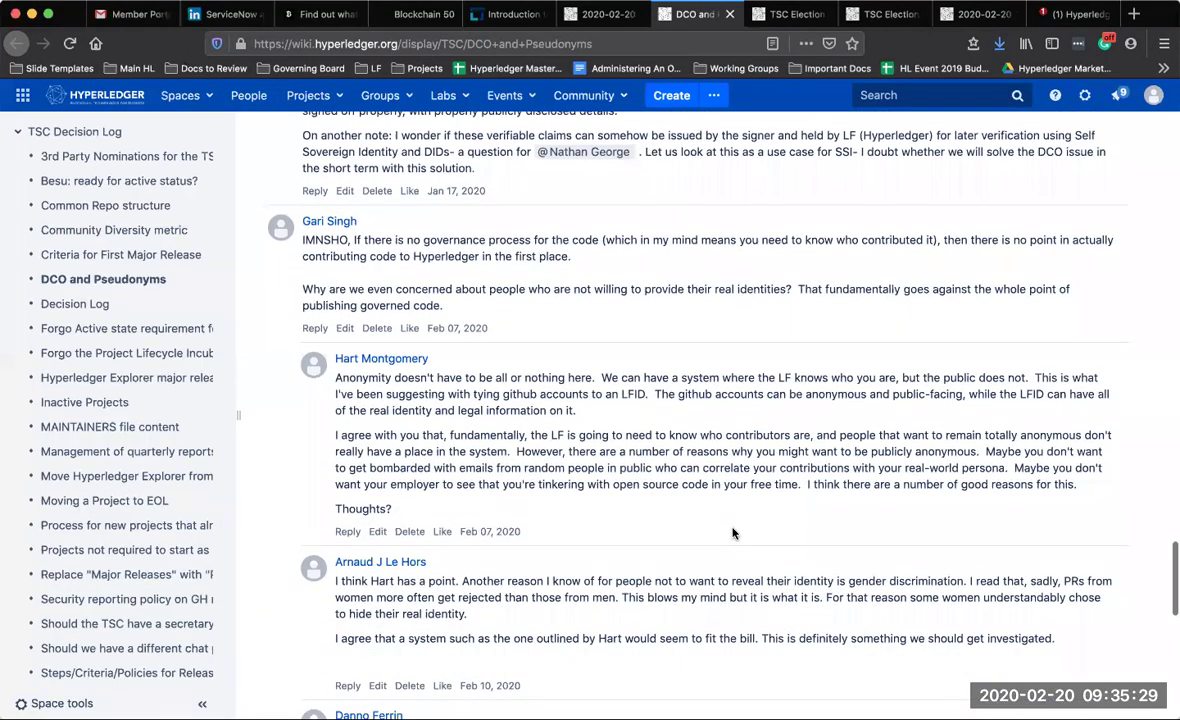
{"action": "scroll", "coordinate": [733, 533], "scroll_direction": "down", "scroll_amount": 8}
{"action": "scroll", "coordinate": [733, 533], "scroll_direction": "down", "scroll_amount": 5}
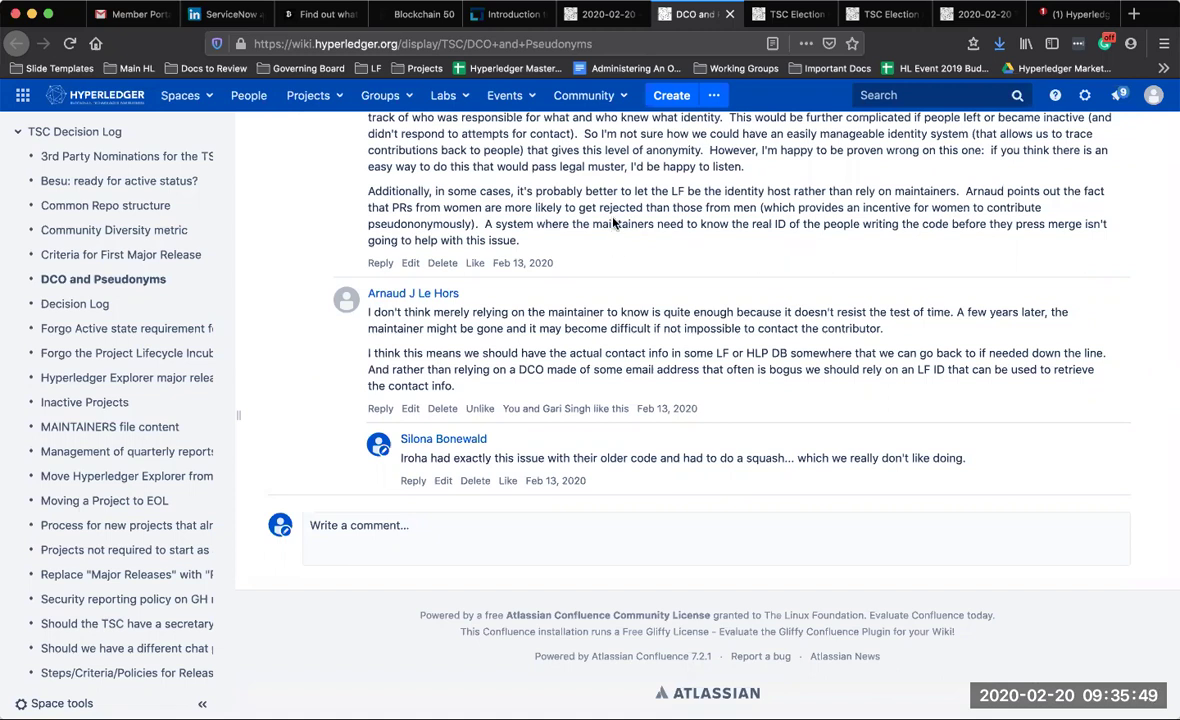
{"action": "left_click", "coordinate": [598, 14]}
{"action": "left_click", "coordinate": [433, 455]}
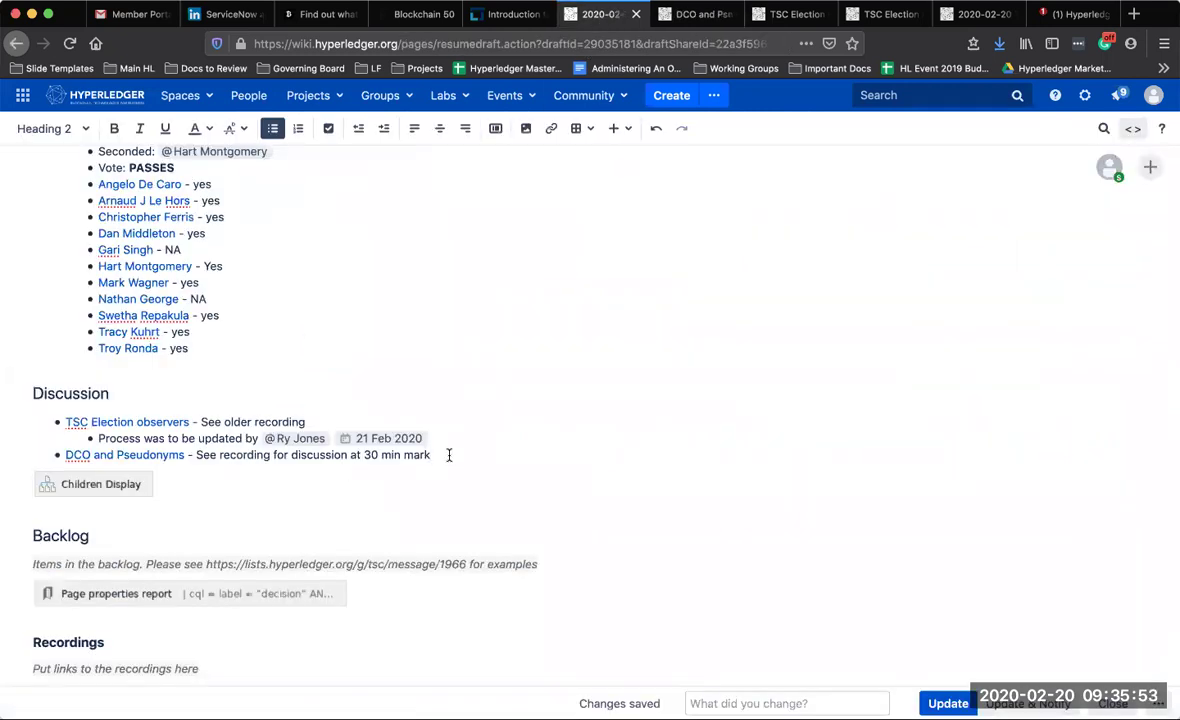
{"action": "key", "text": "Return"}
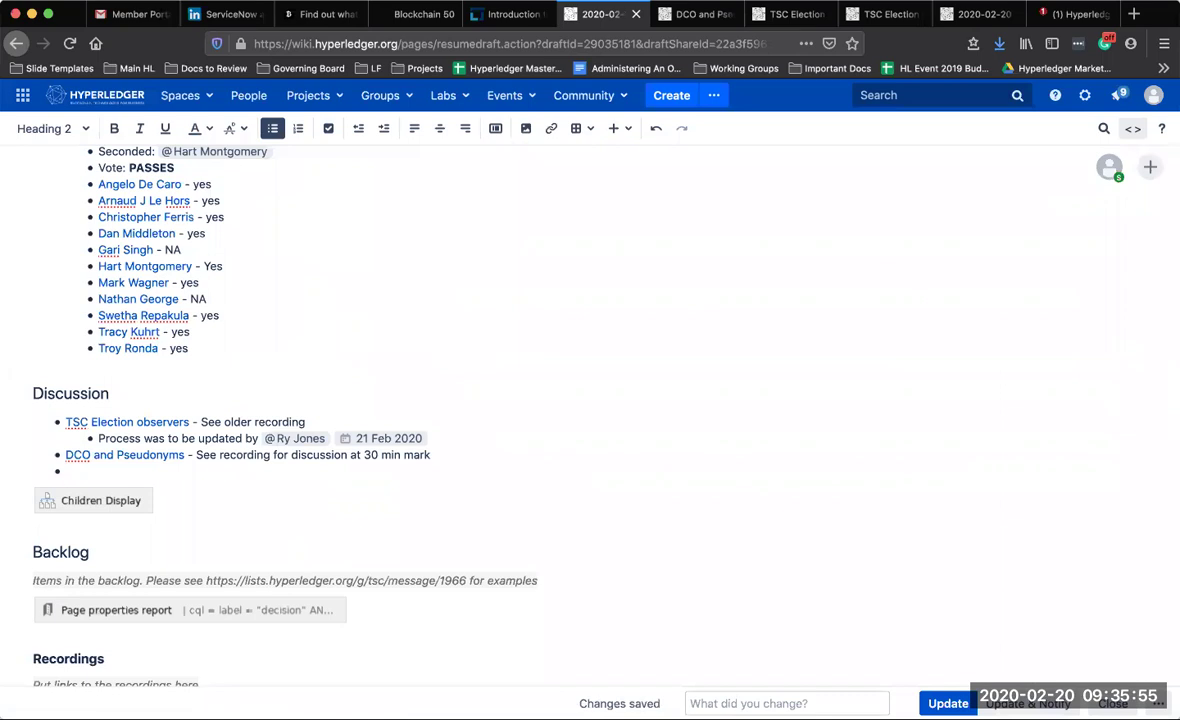
{"action": "left_click", "coordinate": [384, 129]}
Type 'LFID integration' and @-mention the responsible colleague
{"action": "type", "text": "LFID integ"}
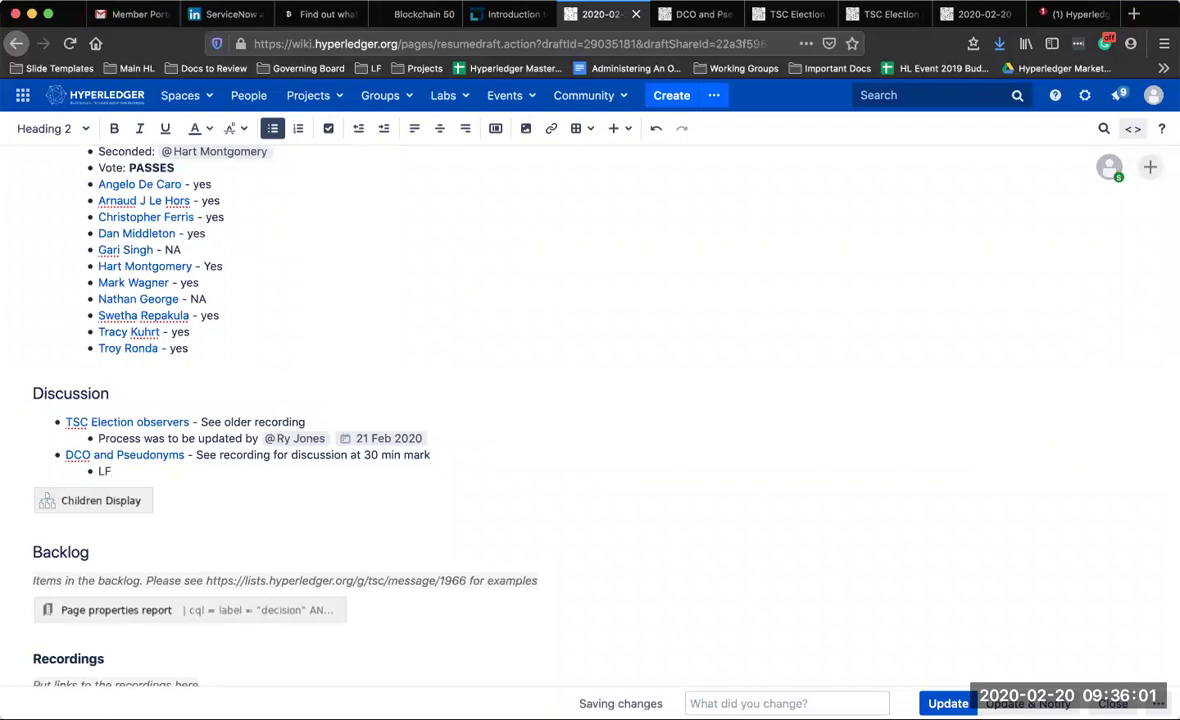
{"action": "type", "text": "reation"}
{"action": "key", "text": "BackSpace"}
{"action": "key", "text": "BackSpace"}
{"action": "key", "text": "BackSpace"}
{"action": "key", "text": "BackSpace"}
{"action": "key", "text": "BackSpace"}
{"action": "type", "text": "ation @"}
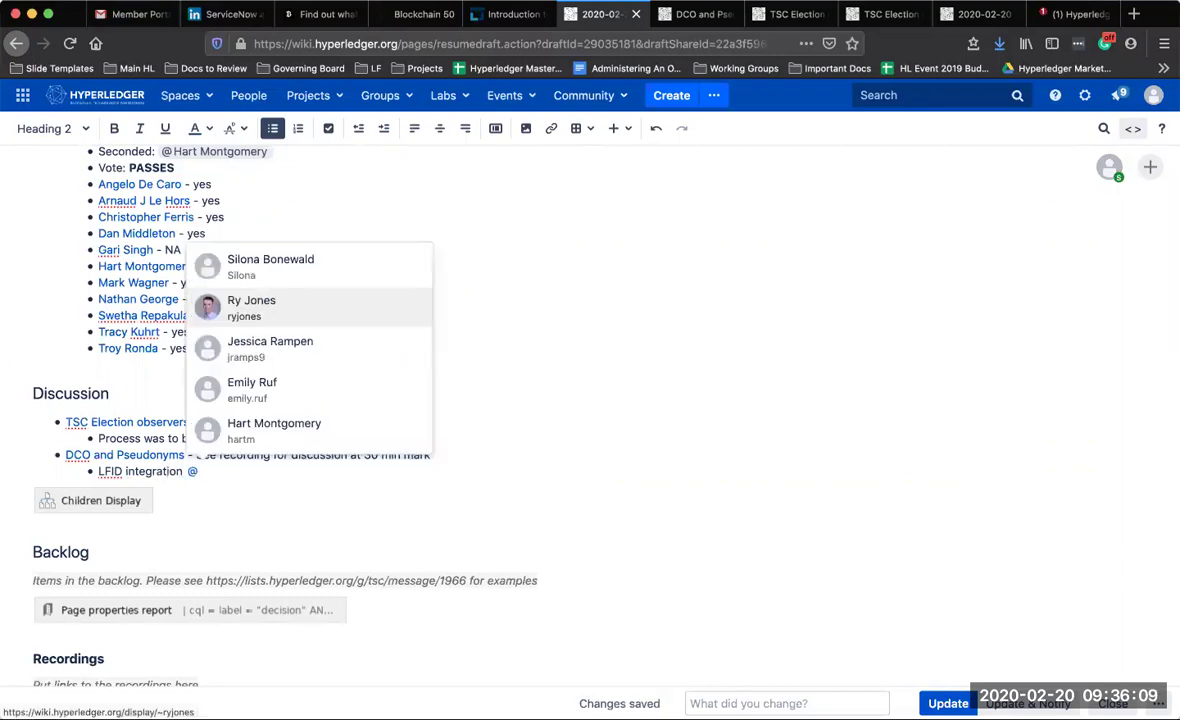
{"action": "type", "text": "br"}
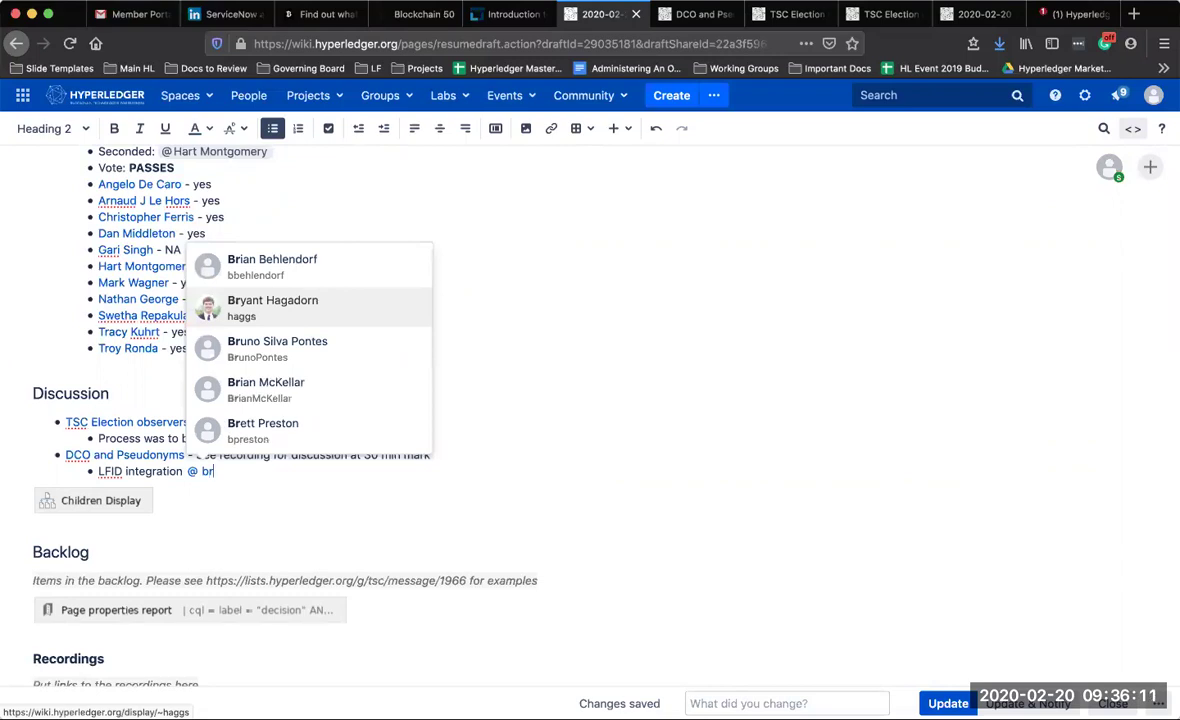
{"action": "key", "text": "Up"}
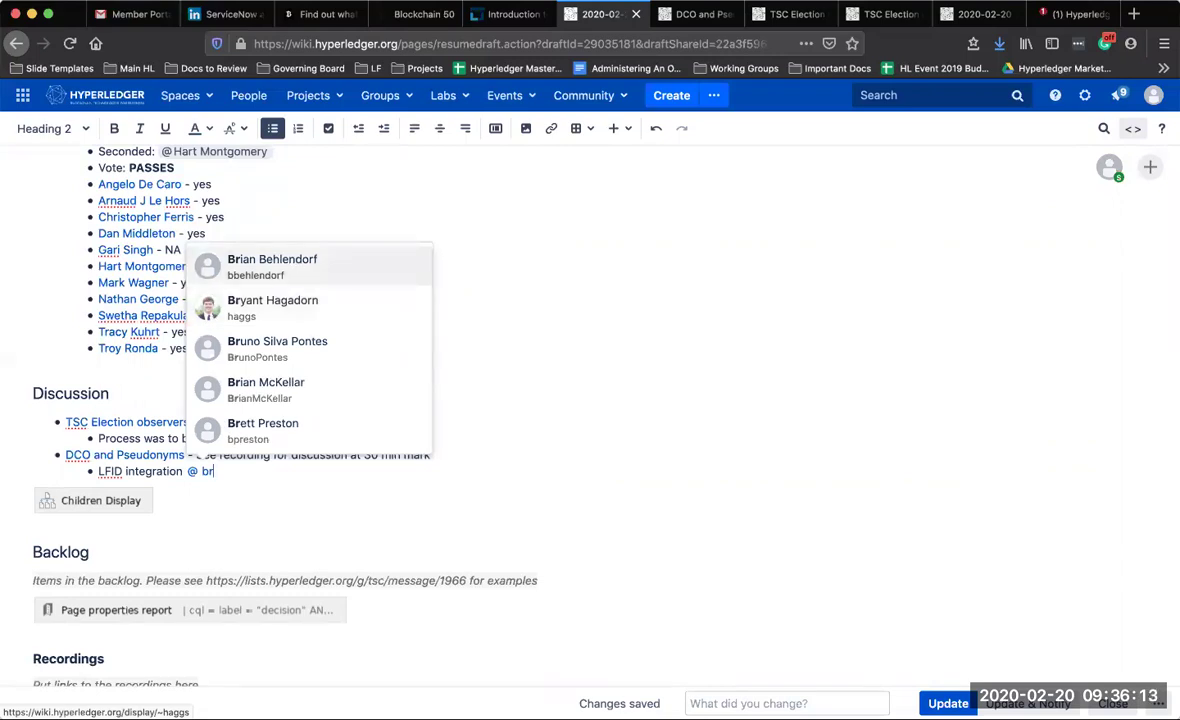
{"action": "key", "text": "Return"}
Prefix the line so it reads 'Checking into LFID integration'
{"action": "left_click", "coordinate": [97, 471]}
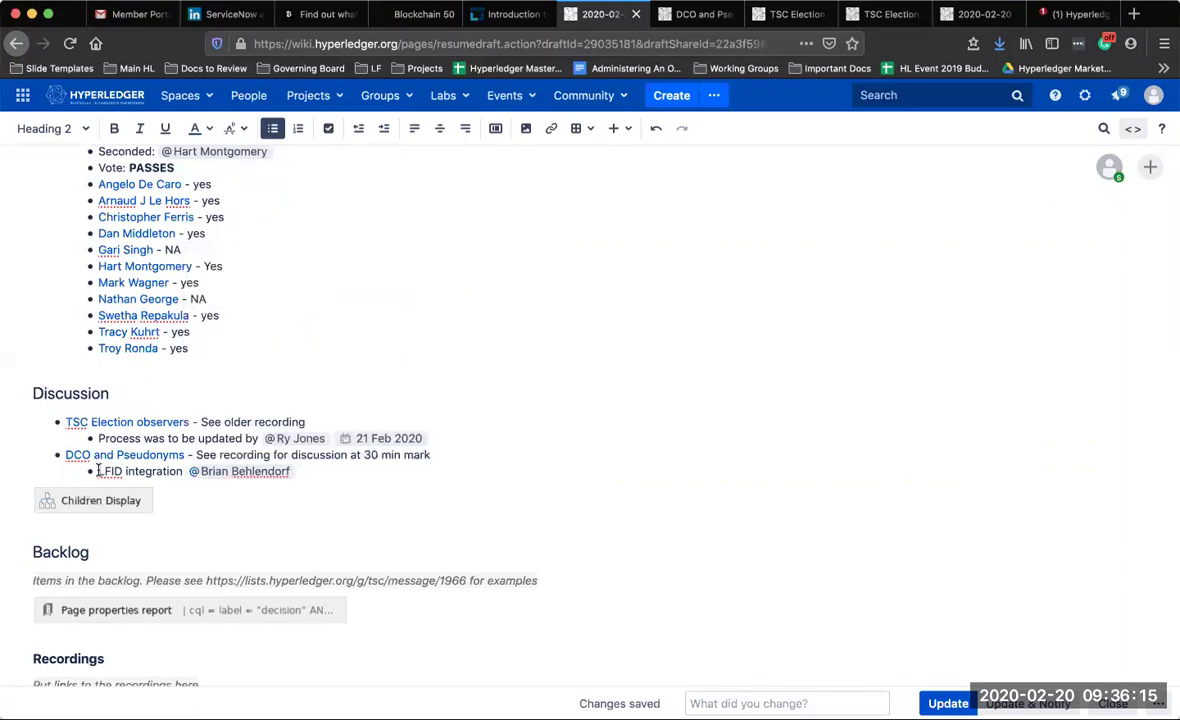
{"action": "type", "text": "Checking t"}
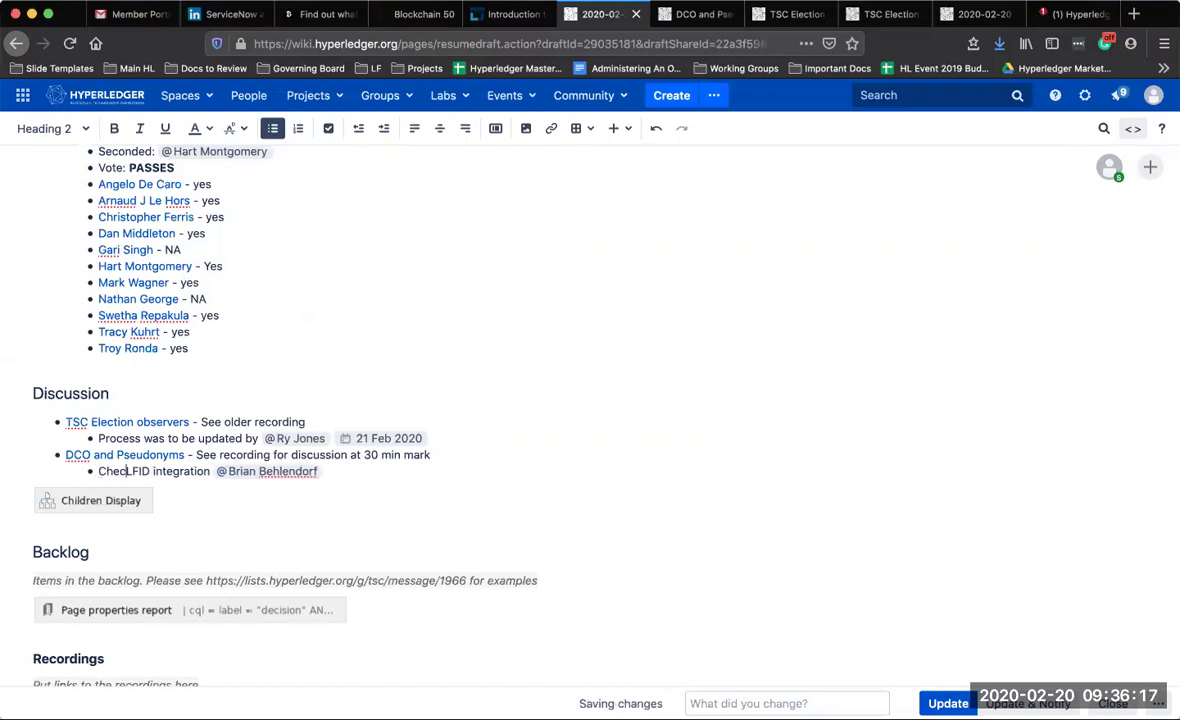
{"action": "key", "text": "BackSpace"}
{"action": "type", "text": "into L"}
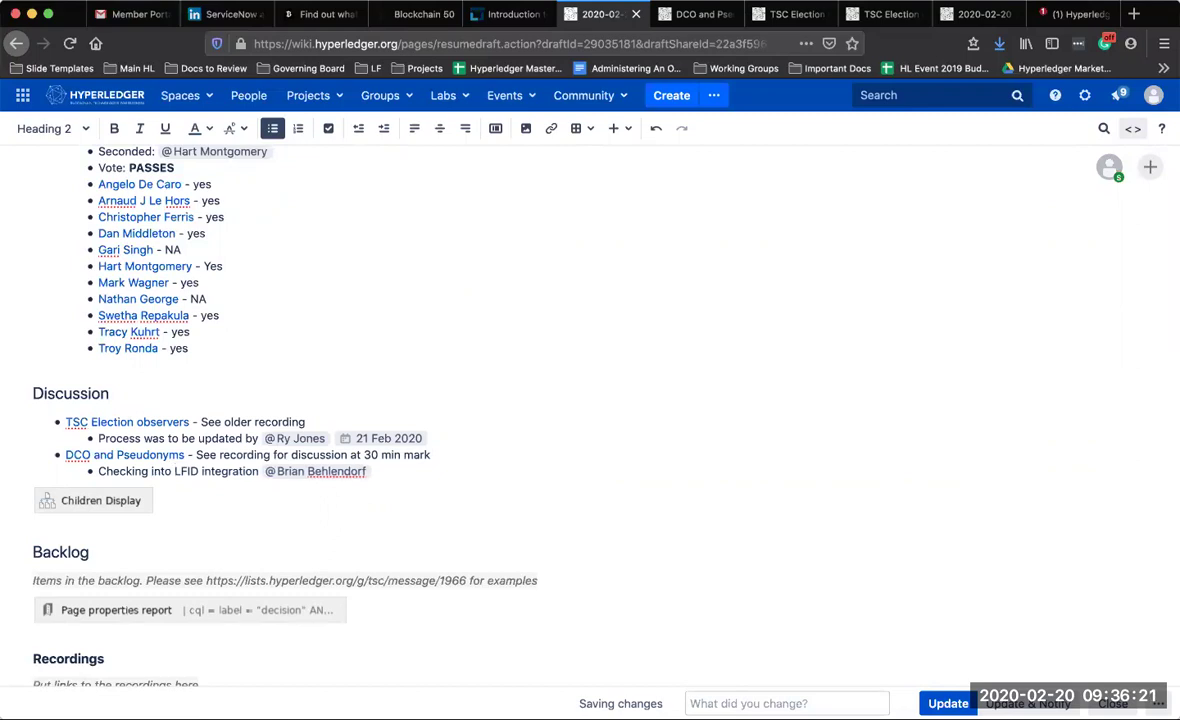
{"action": "left_click", "coordinate": [380, 471]}
{"action": "key", "text": "Return"}
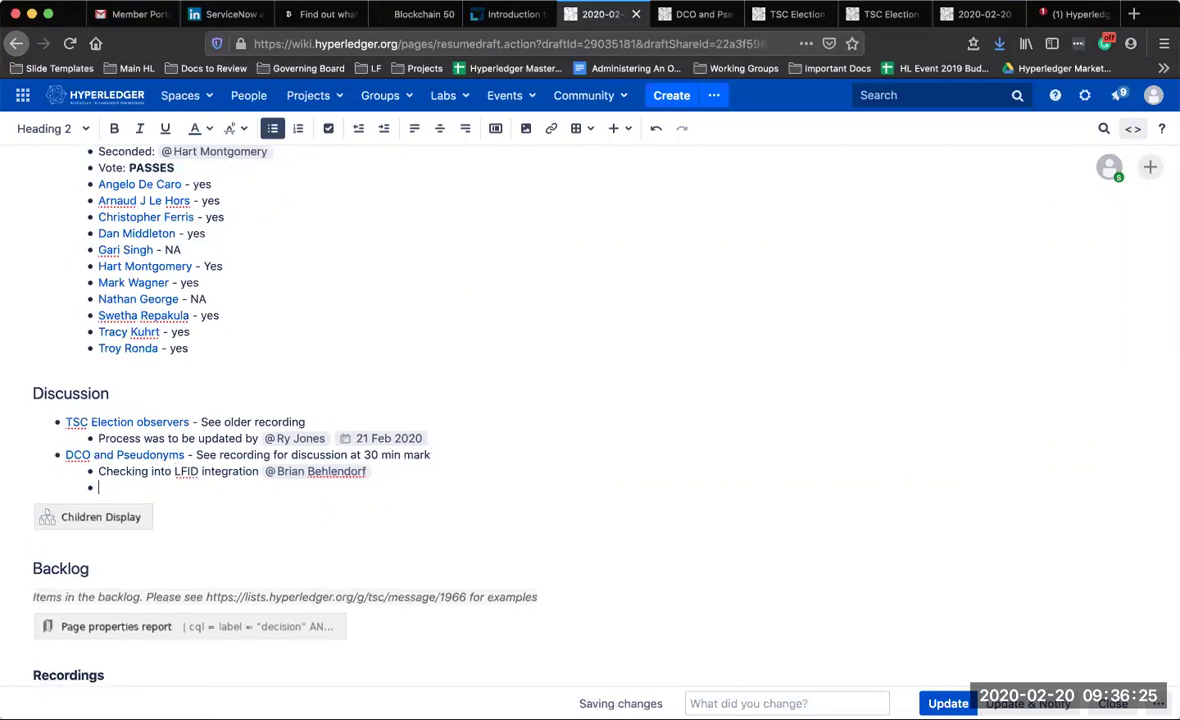
{"action": "key", "text": "BackSpace"}
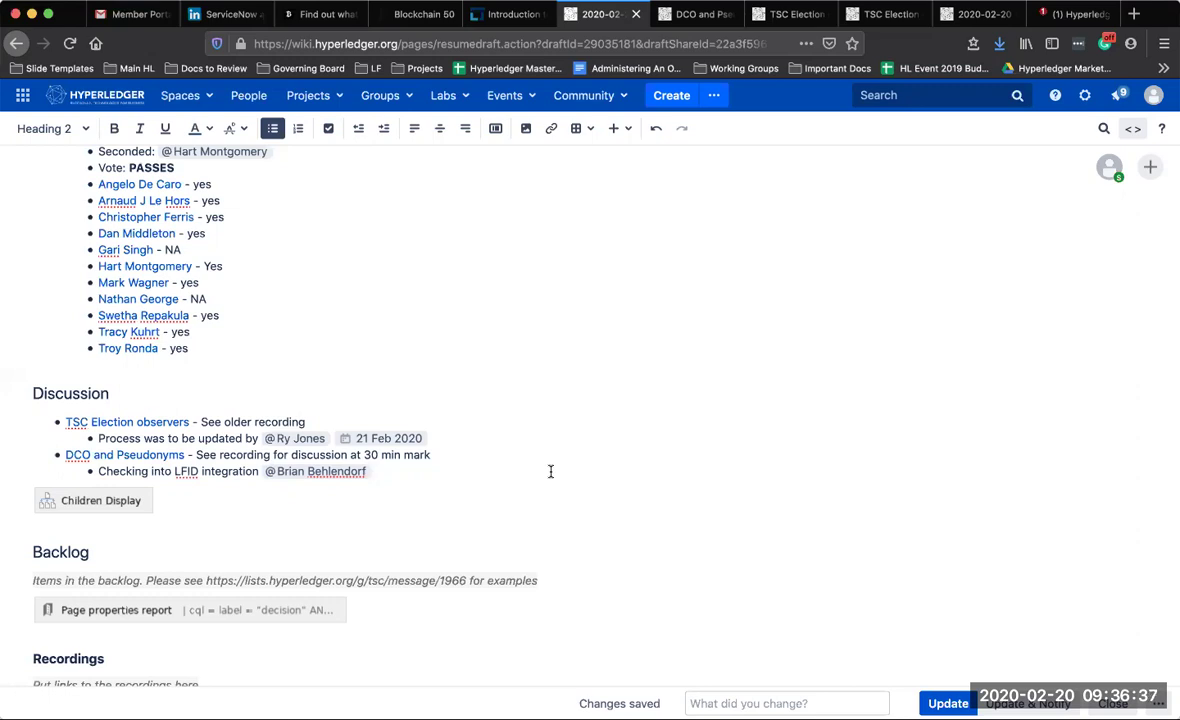
Add a sub-bullet 'DCO check fails too often - hurts contributors' mentioning the contributor
{"action": "key", "text": "Return"}
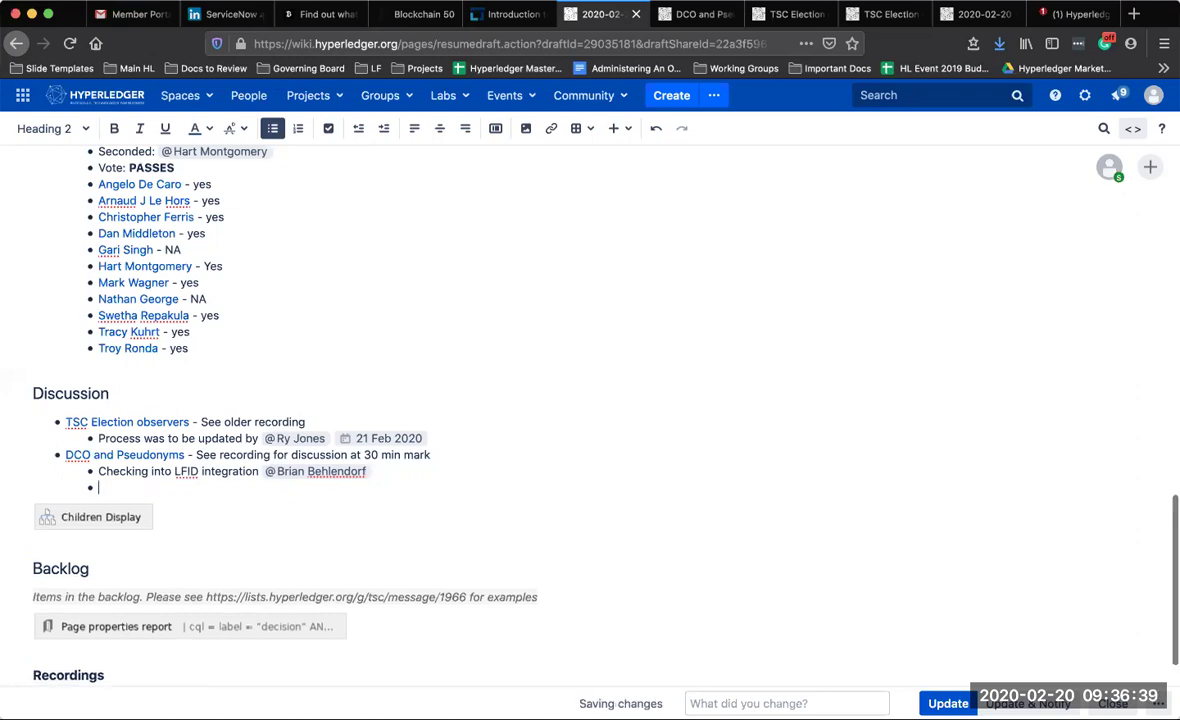
{"action": "type", "text": "DCO check "}
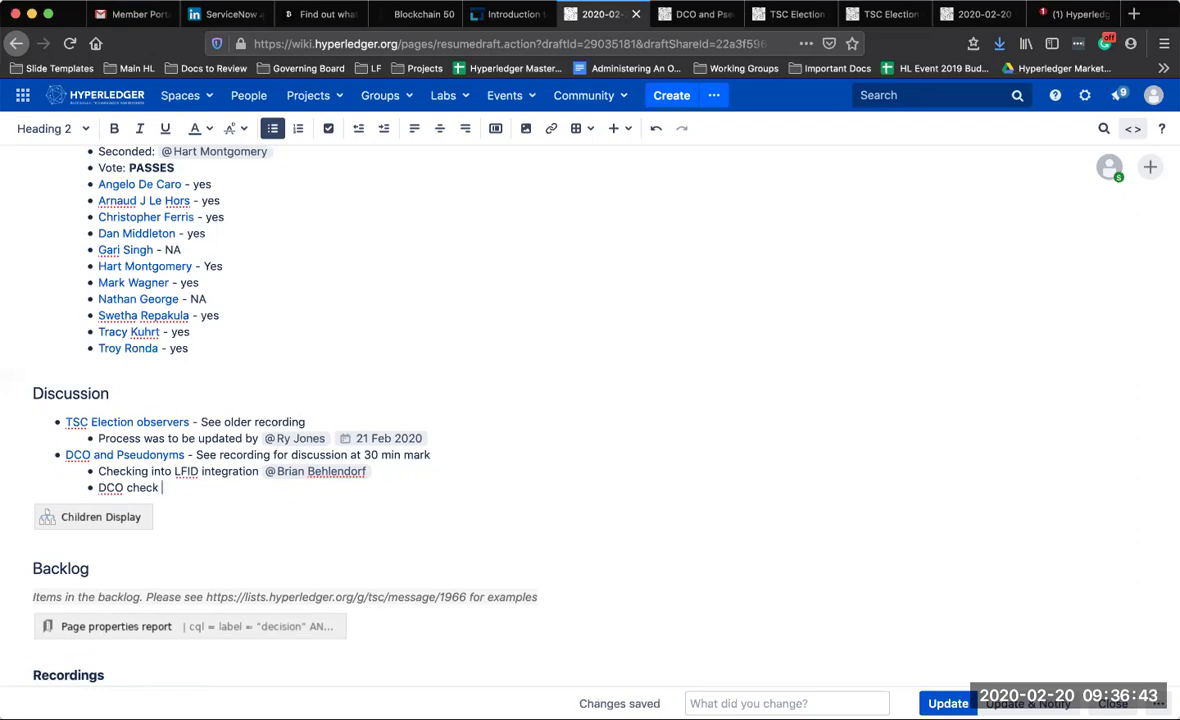
{"action": "type", "text": "fails"}
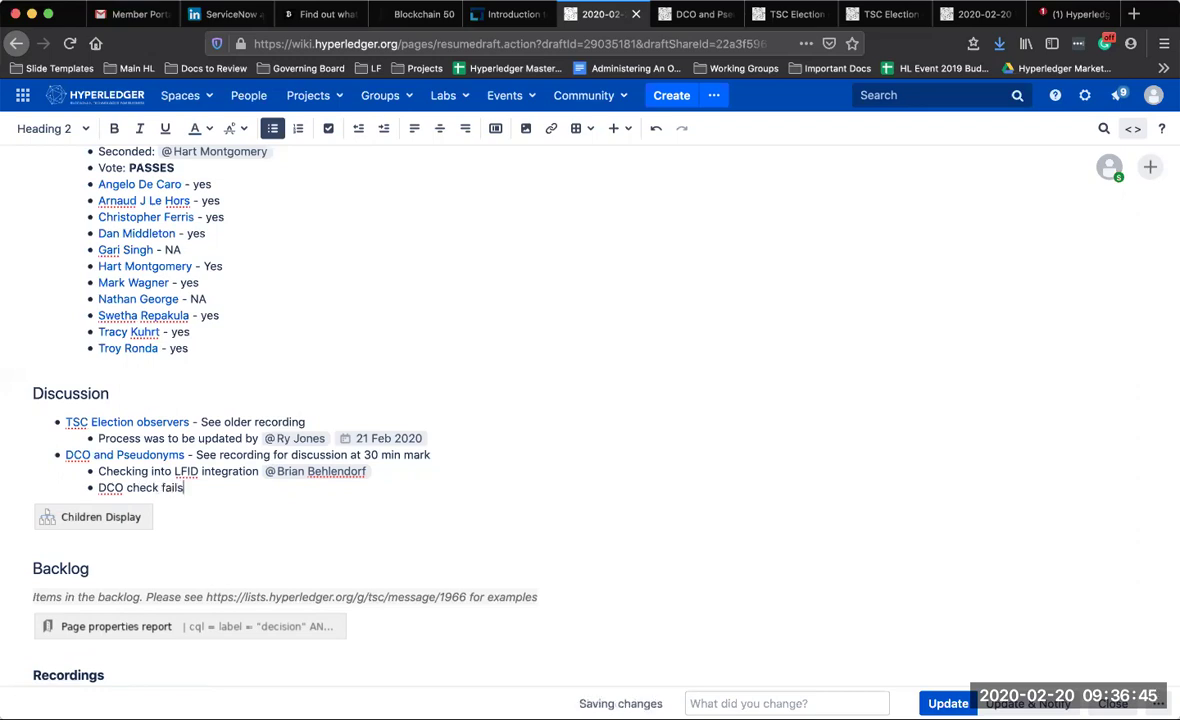
{"action": "type", "text": " too often - hurts contributors "}
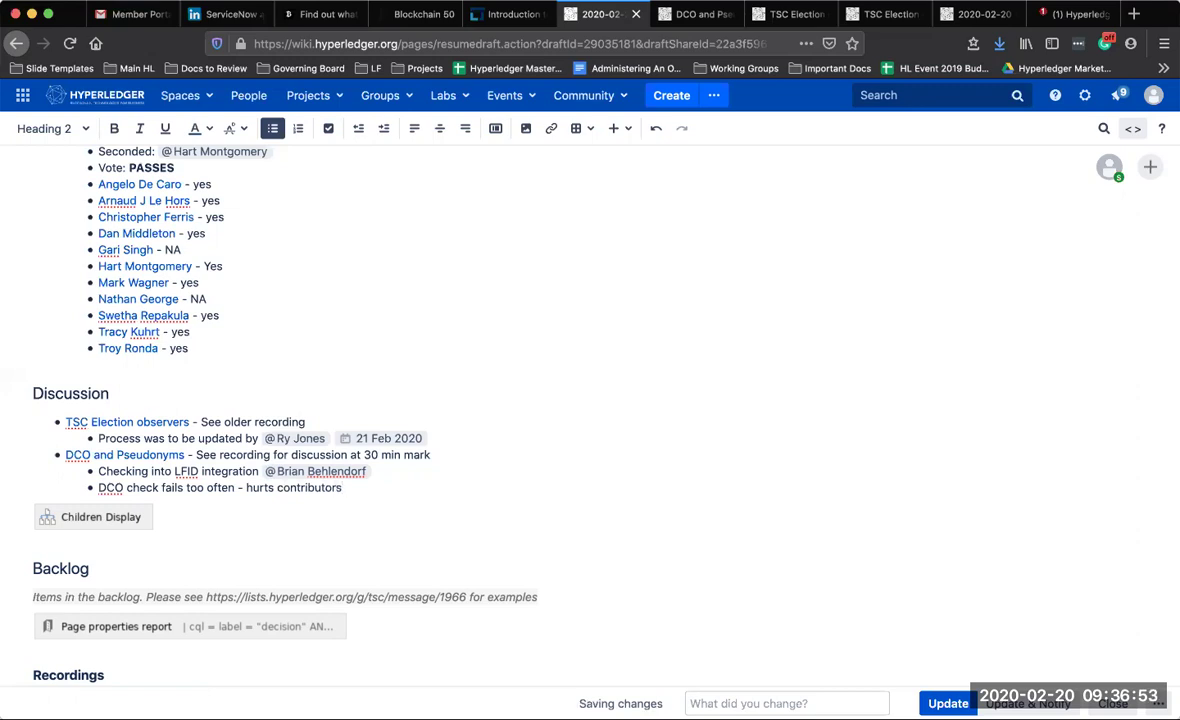
{"action": "type", "text": "@ dann"}
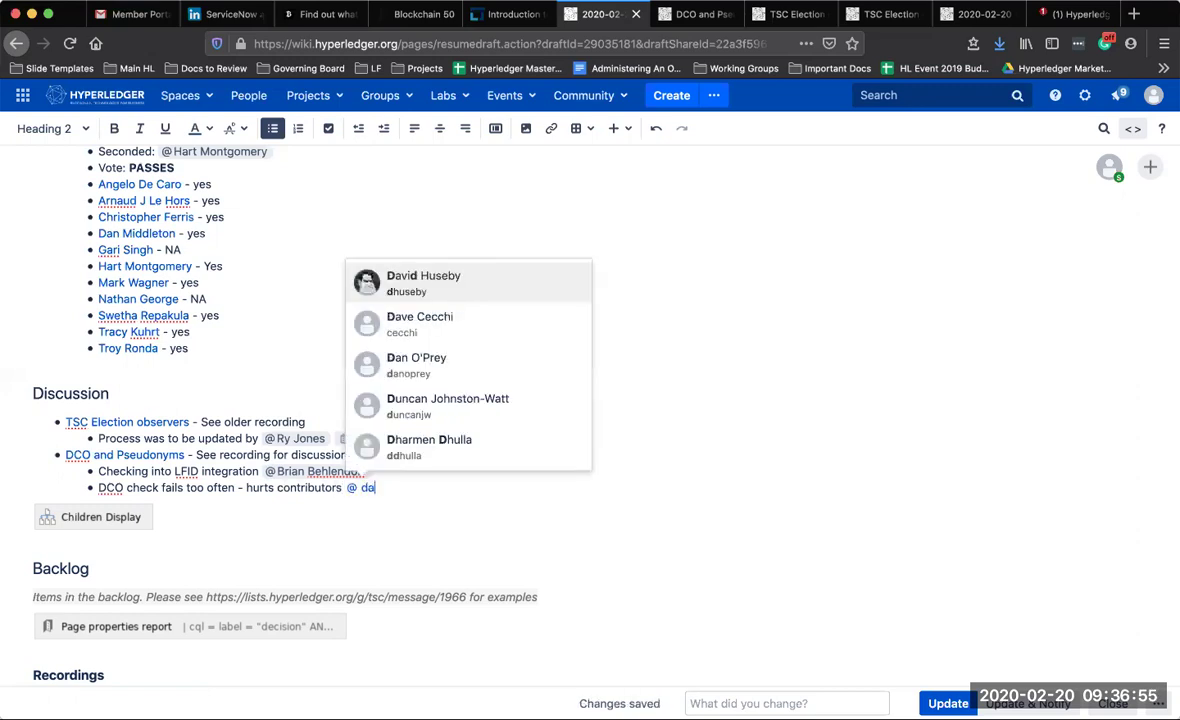
{"action": "key", "text": "Return"}
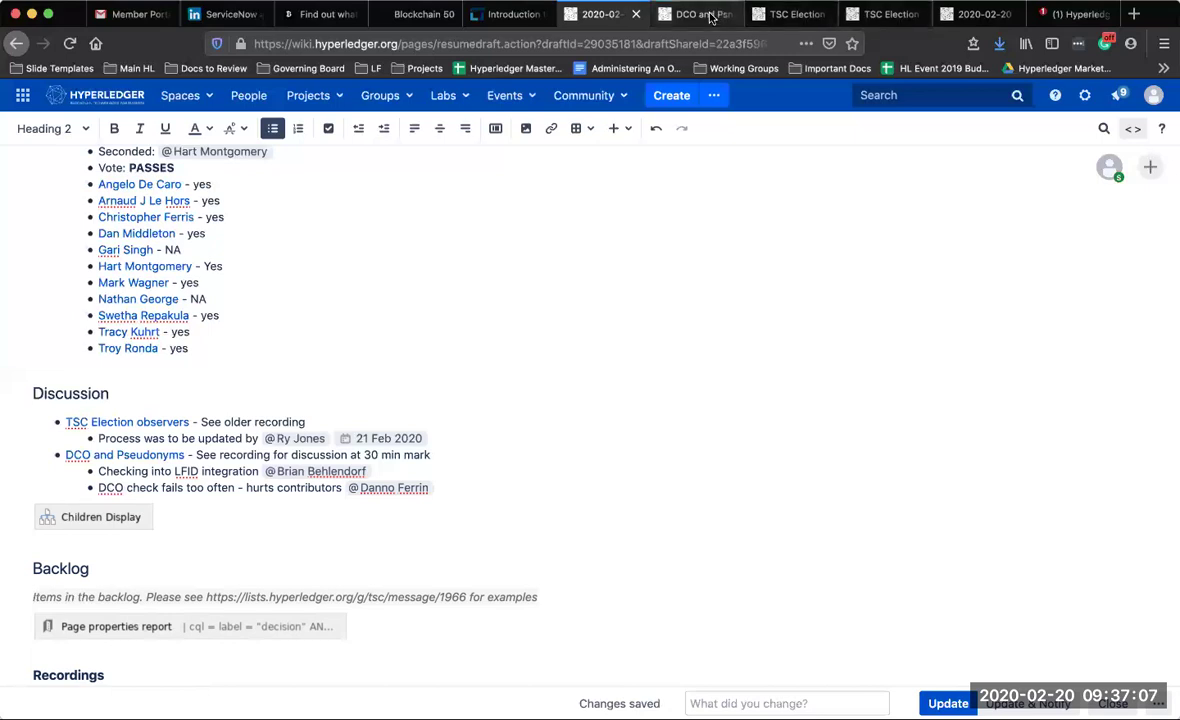
Open the DCO and Pseudonyms page and scroll through its comments
{"action": "left_click", "coordinate": [680, 15]}
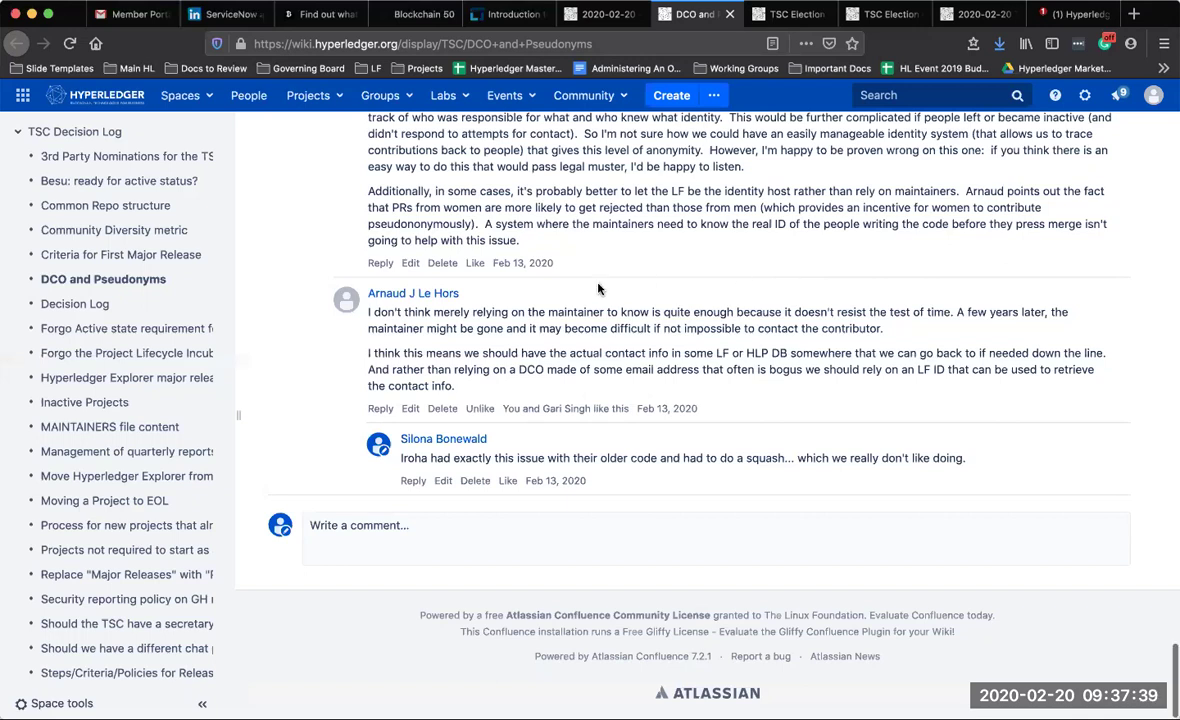
{"action": "scroll", "coordinate": [598, 289], "scroll_direction": "up", "scroll_amount": 3}
{"action": "scroll", "coordinate": [598, 287], "scroll_direction": "down", "scroll_amount": 3}
Reread the DCO and Pseudonyms comments, then return to the 2020-02-20 notes draft
{"action": "left_click", "coordinate": [598, 14]}
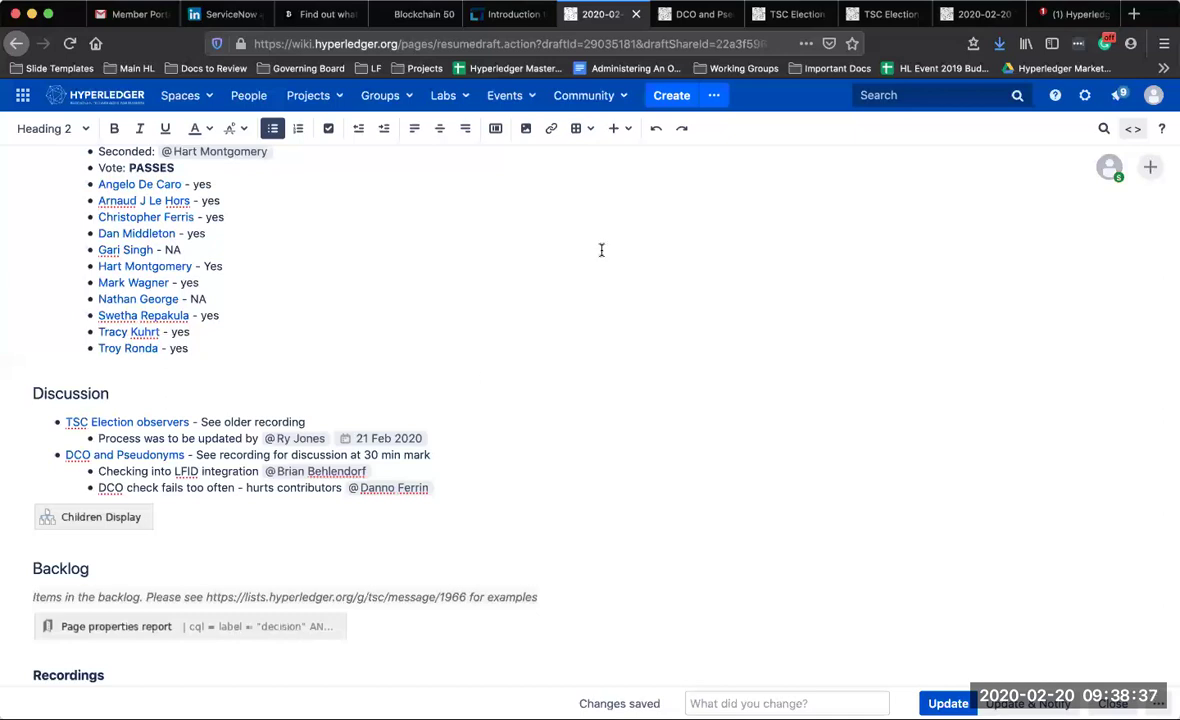
{"action": "left_click", "coordinate": [700, 15]}
{"action": "scroll", "coordinate": [628, 410], "scroll_direction": "up", "scroll_amount": 8}
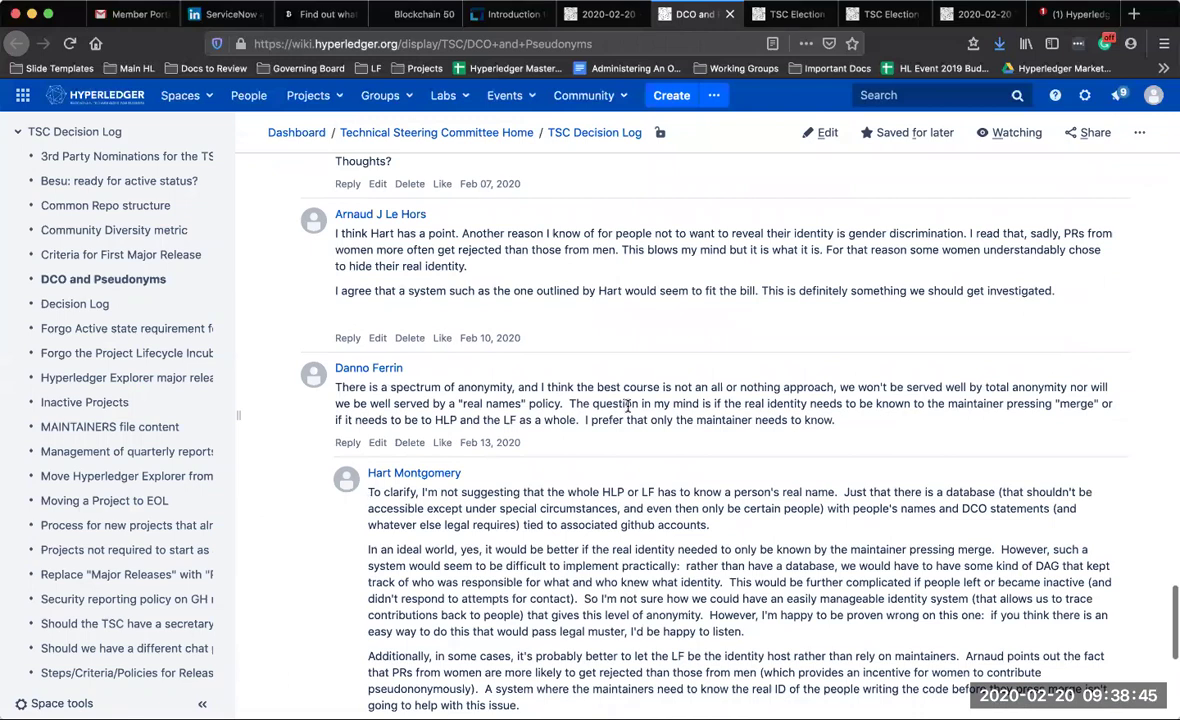
{"action": "scroll", "coordinate": [628, 404], "scroll_direction": "down", "scroll_amount": 5}
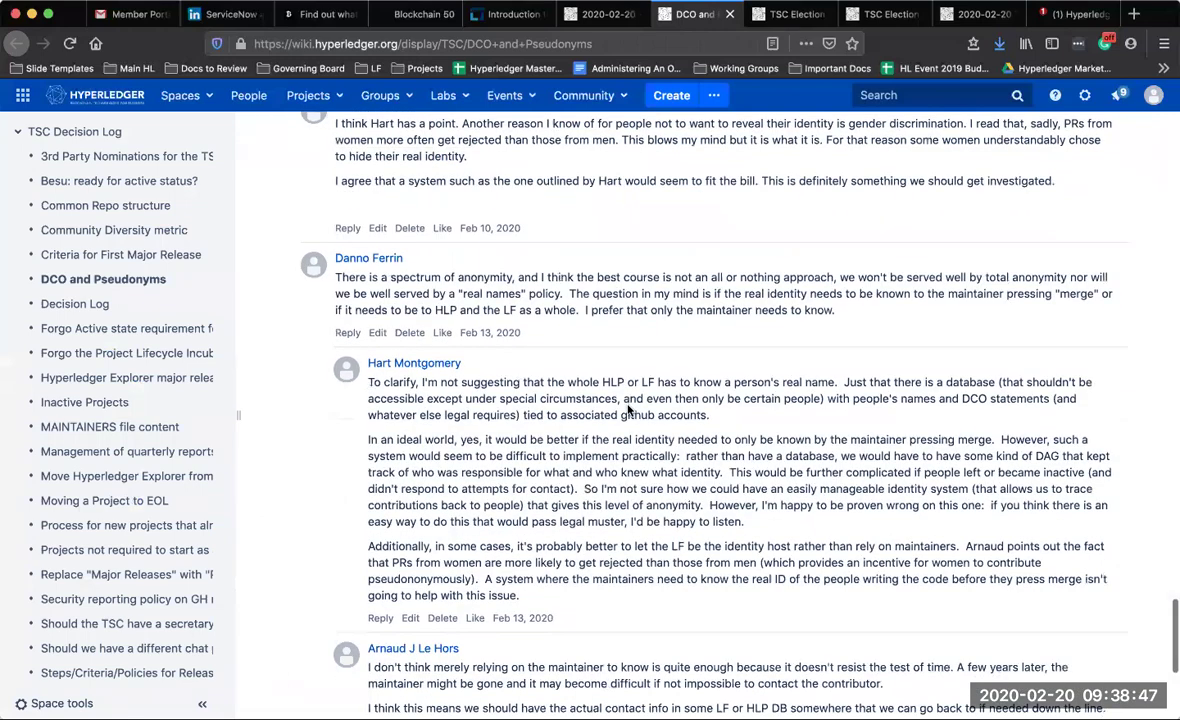
{"action": "scroll", "coordinate": [628, 404], "scroll_direction": "up", "scroll_amount": 5}
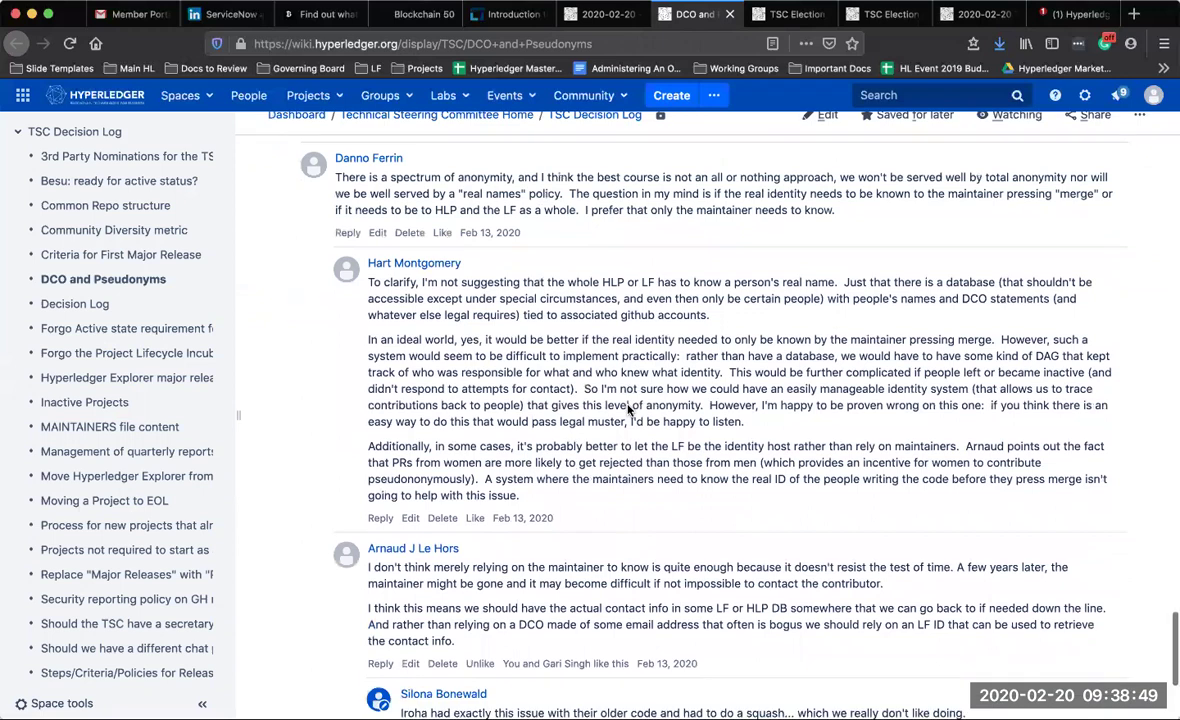
{"action": "scroll", "coordinate": [628, 404], "scroll_direction": "up", "scroll_amount": 1}
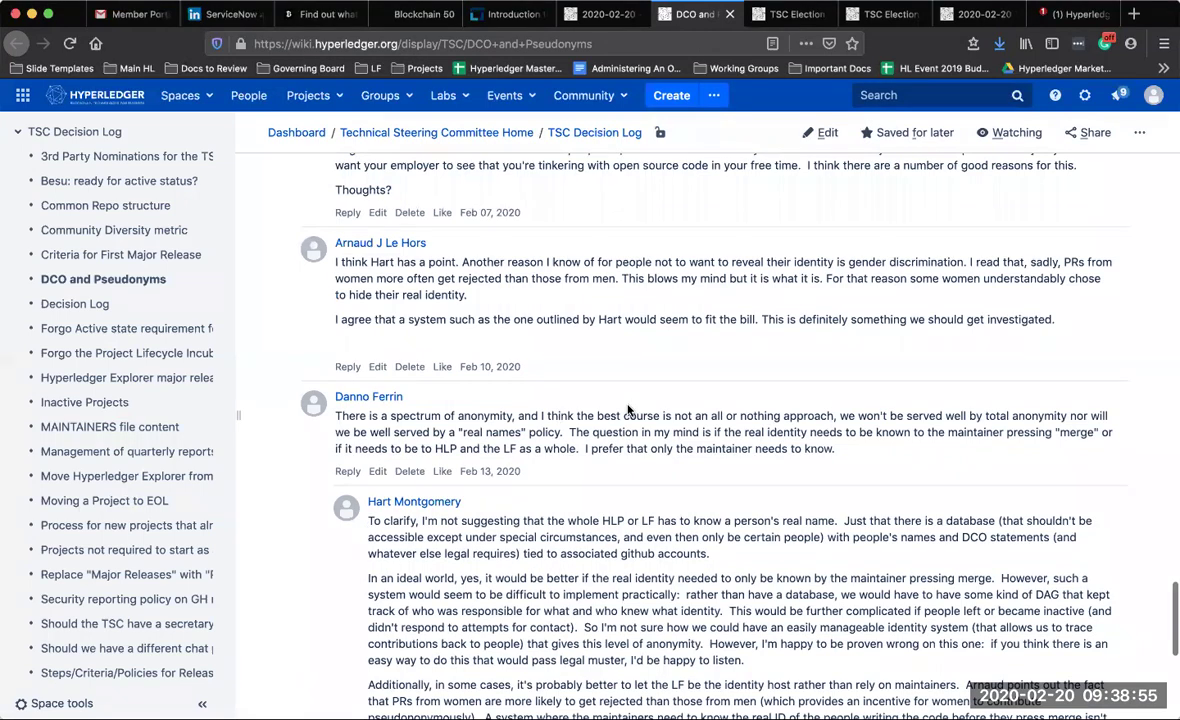
{"action": "scroll", "coordinate": [628, 410], "scroll_direction": "up", "scroll_amount": 5}
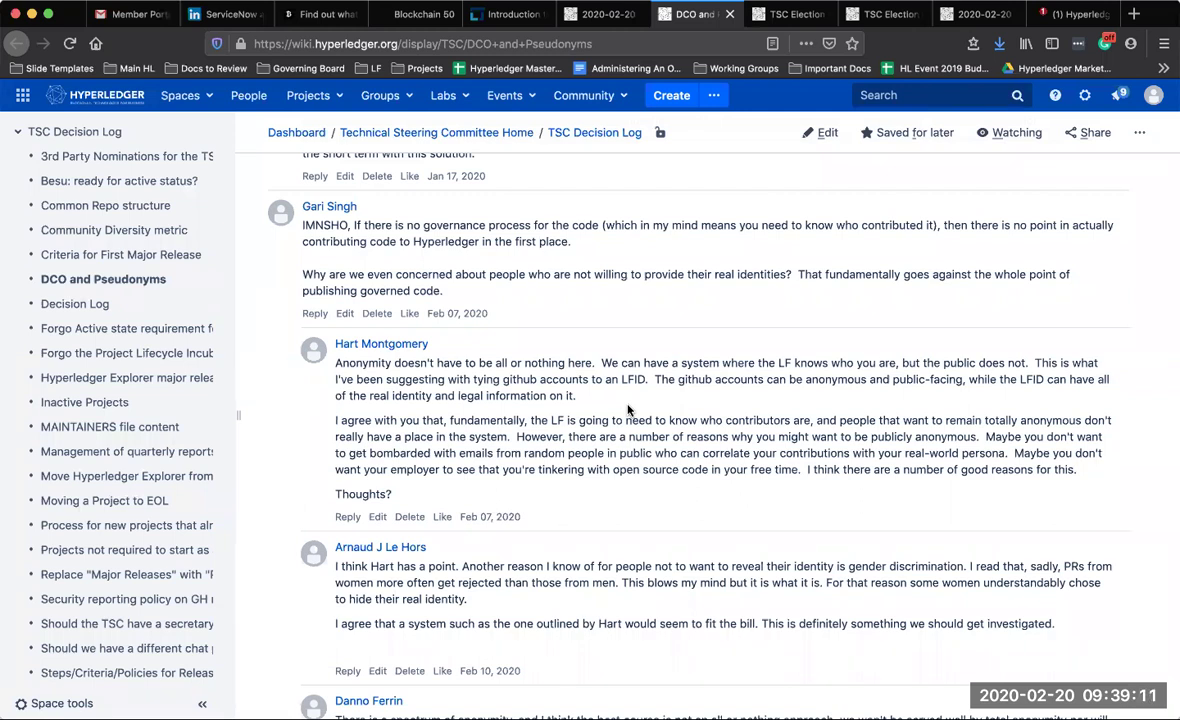
{"action": "left_click", "coordinate": [580, 16]}
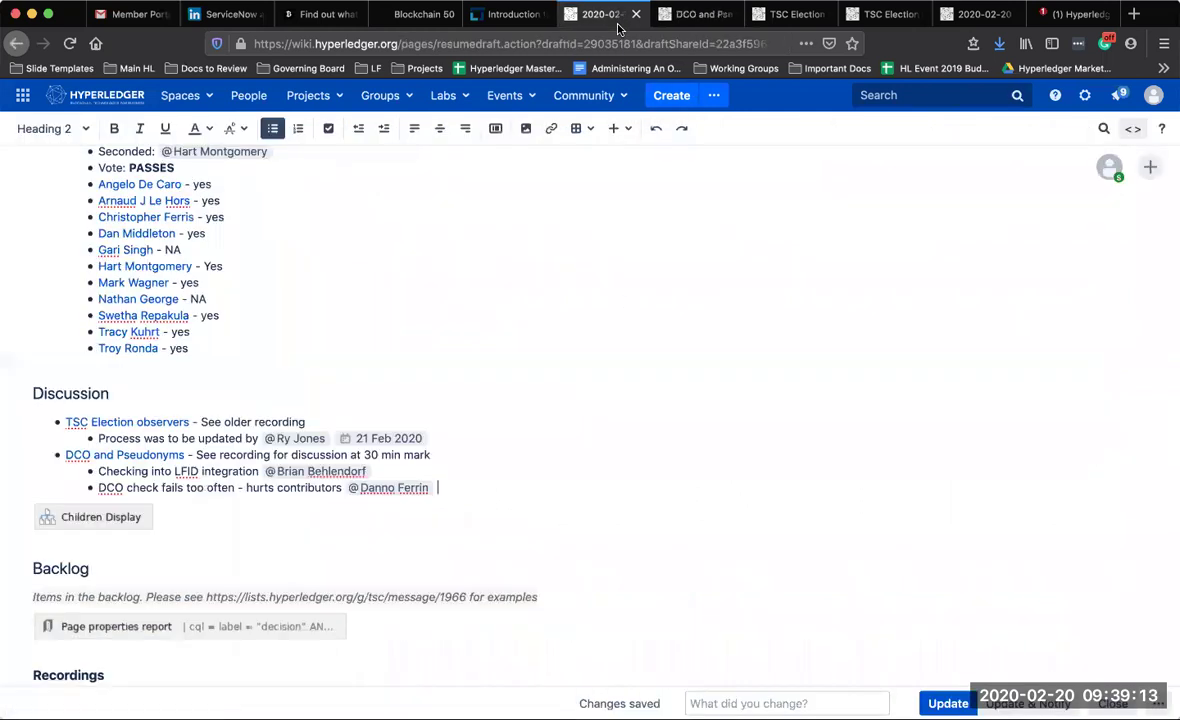
Add a third DCO sub-bullet 'Email integrity check?' with a mention of the contributor
{"action": "key", "text": "Return"}
{"action": "type", "text": "Email int"}
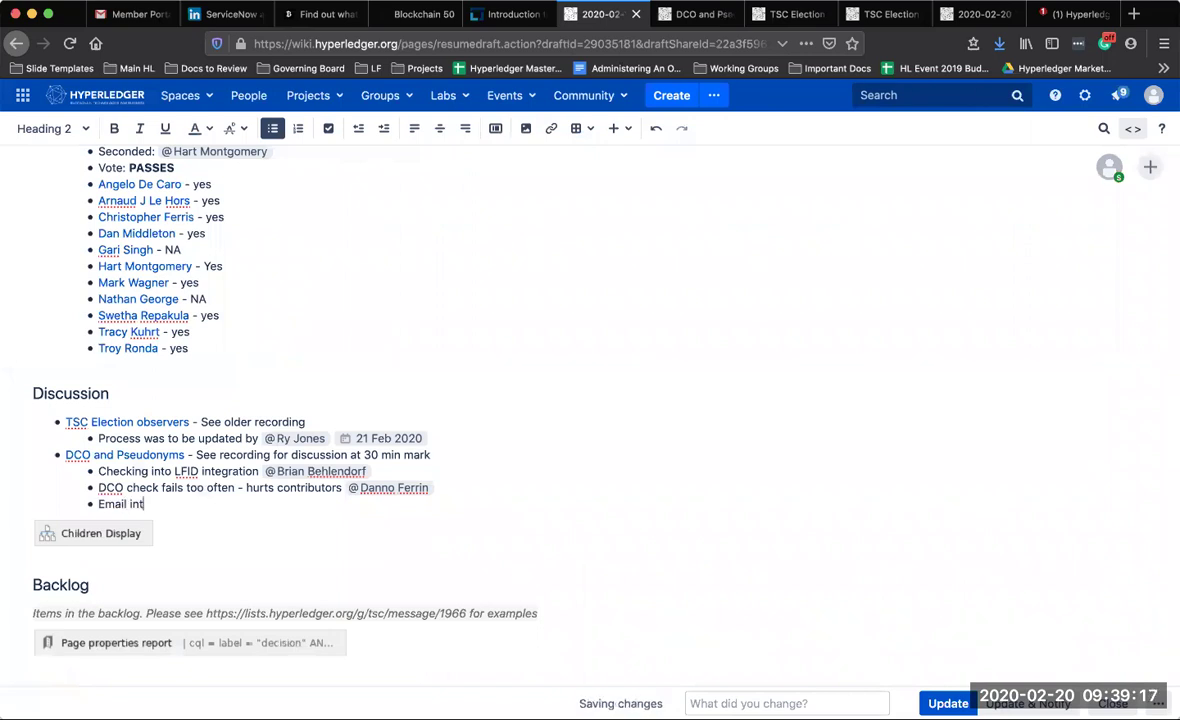
{"action": "type", "text": "egratiy check"}
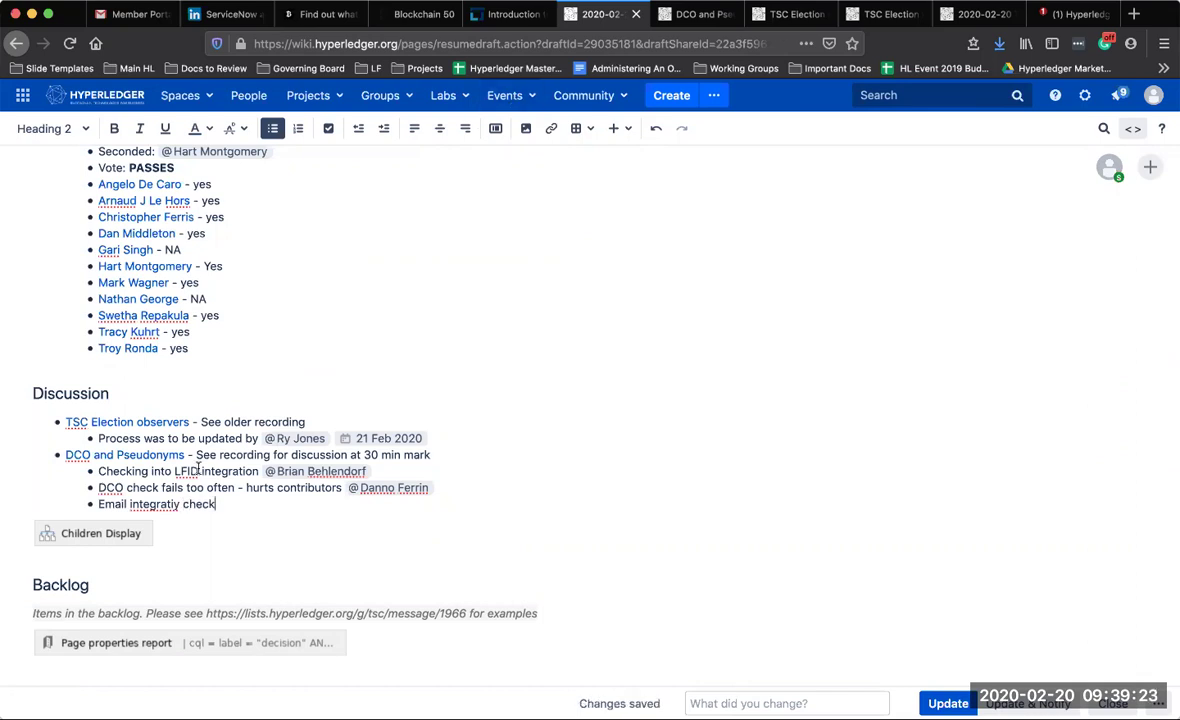
{"action": "right_click", "coordinate": [169, 506]}
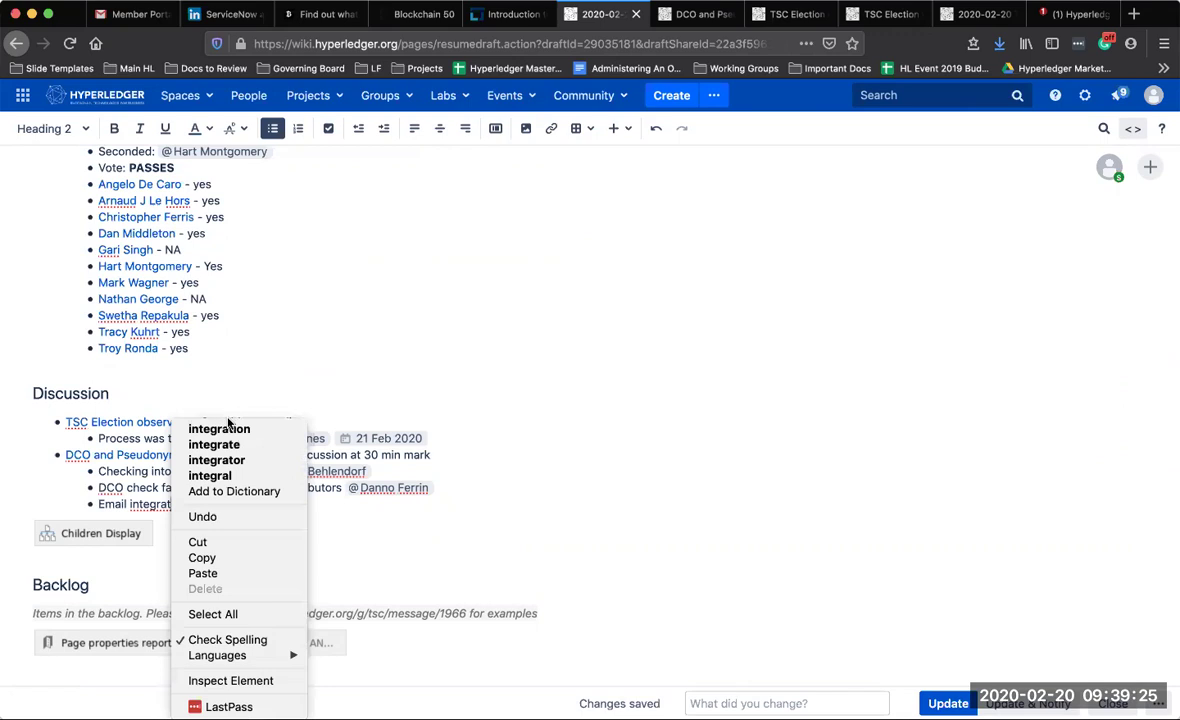
{"action": "left_click", "coordinate": [339, 517]}
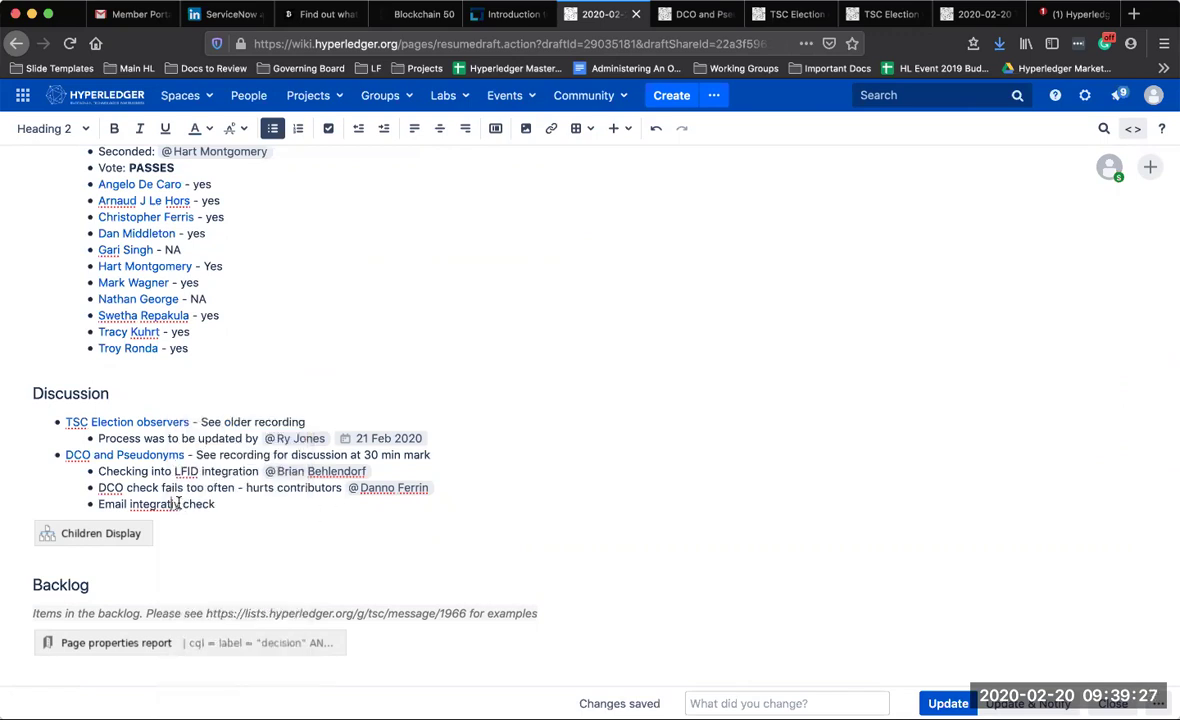
{"action": "key", "text": "BackSpace"}
{"action": "key", "text": "BackSpace"}
{"action": "key", "text": "BackSpace"}
{"action": "key", "text": "BackSpace"}
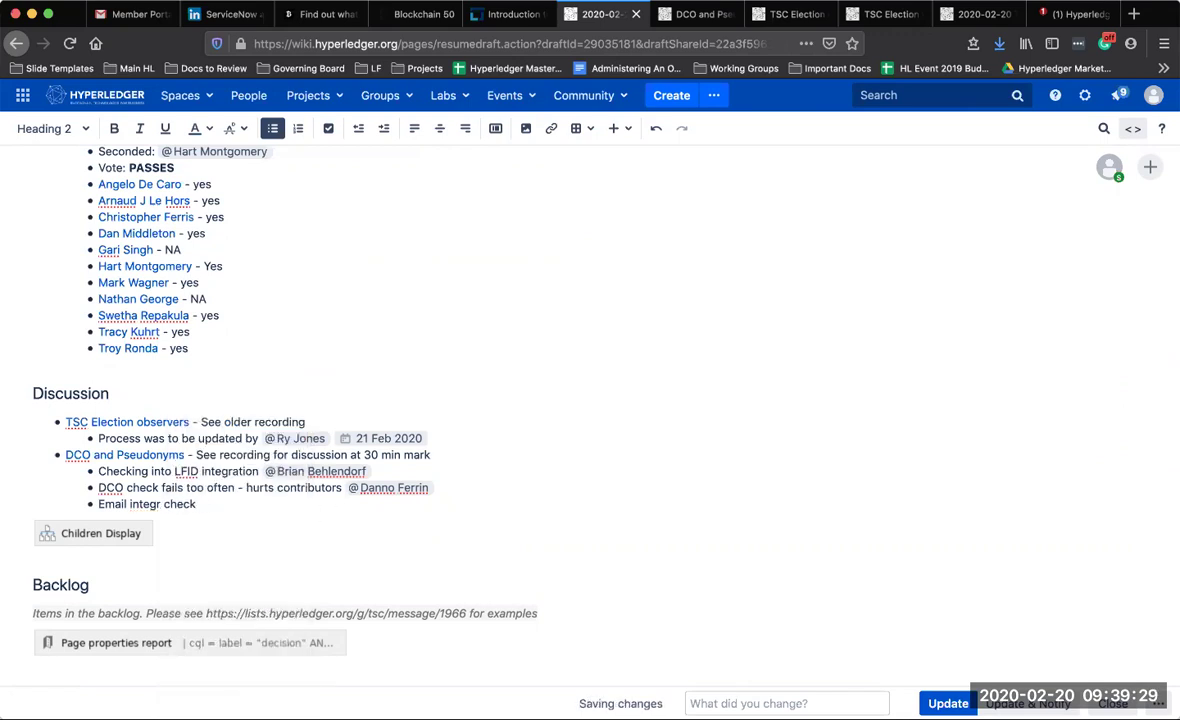
{"action": "type", "text": "ity"}
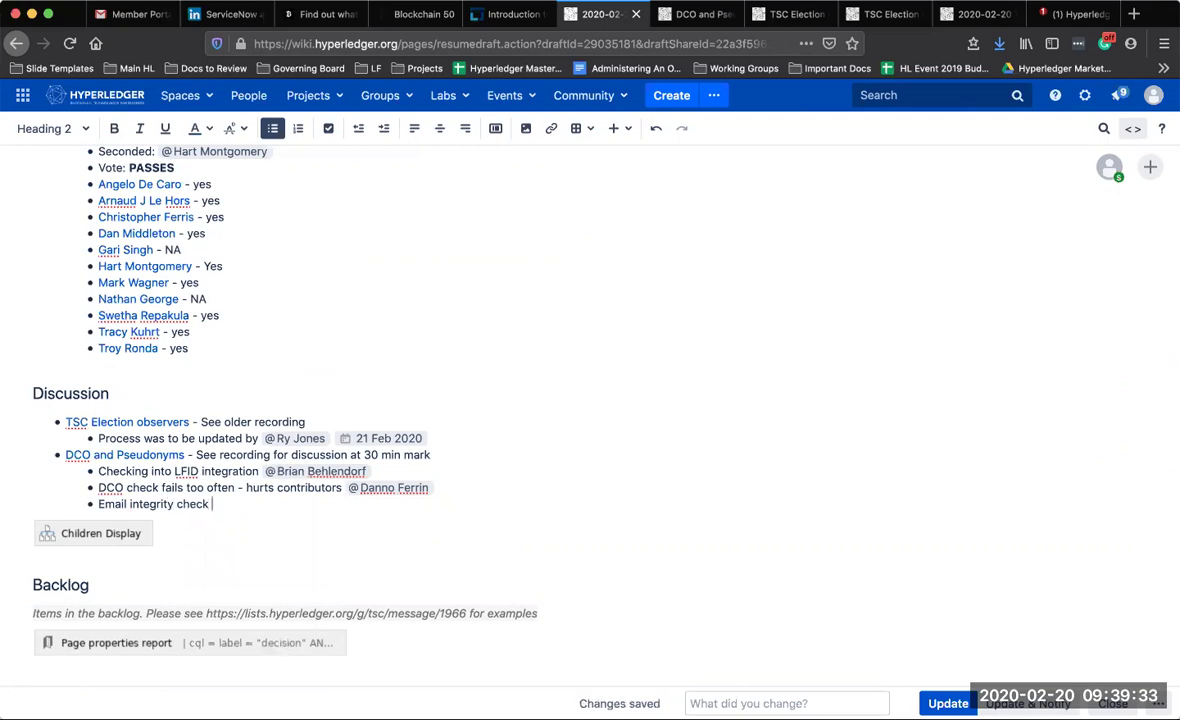
{"action": "type", "text": " check @b"}
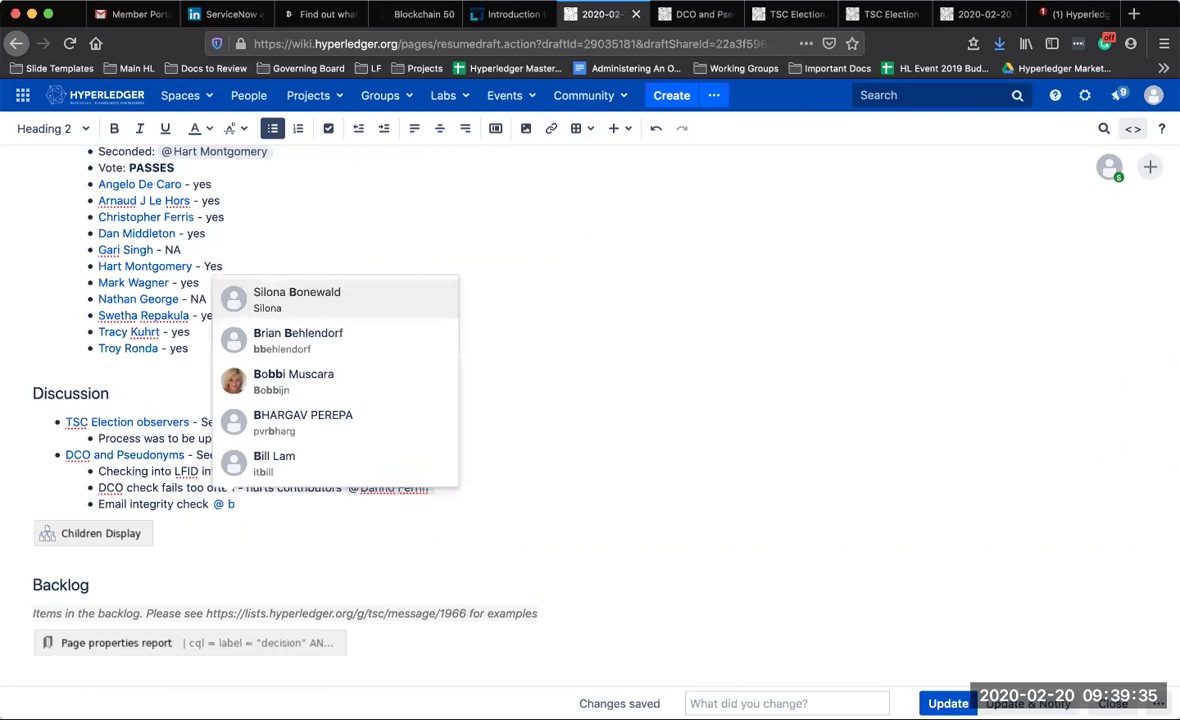
{"action": "left_click", "coordinate": [292, 332]}
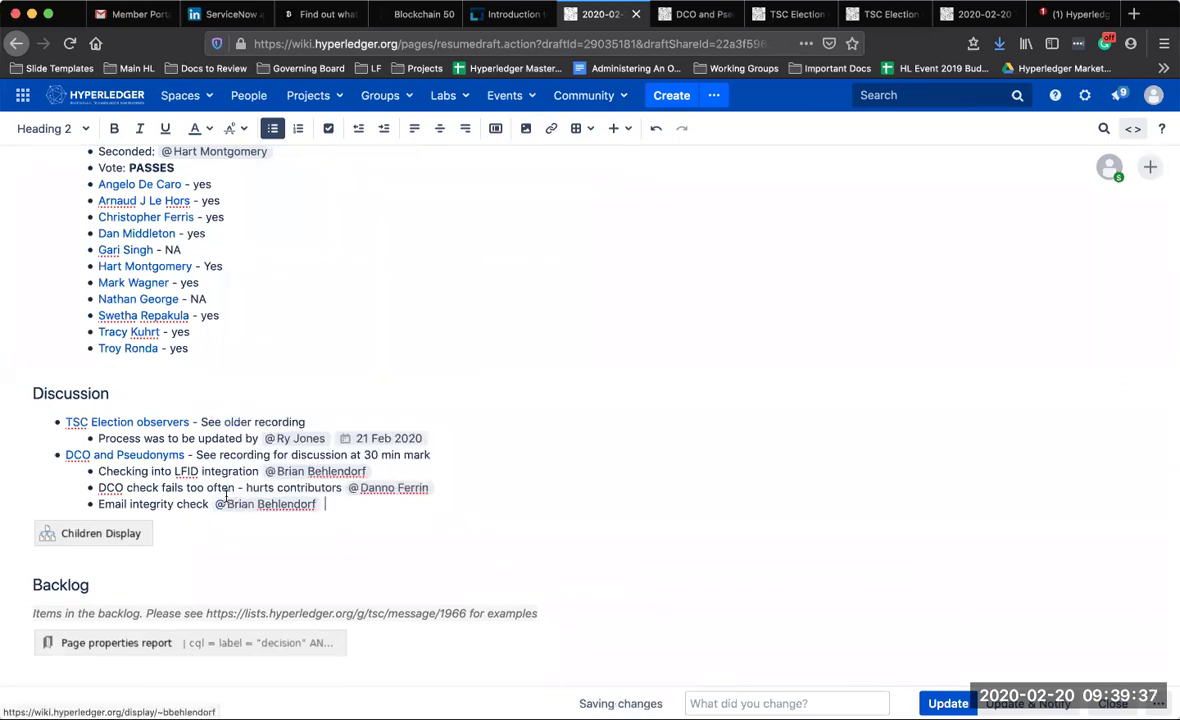
{"action": "left_click", "coordinate": [209, 504]}
{"action": "type", "text": "?"}
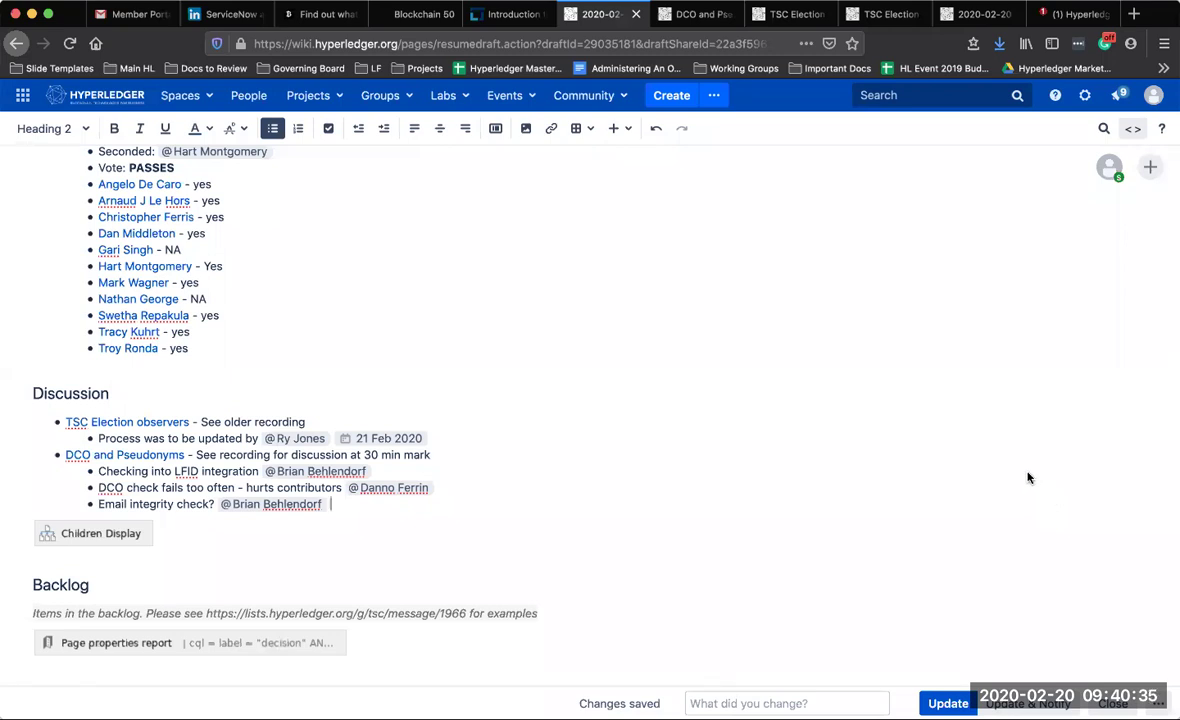
{"action": "scroll", "coordinate": [698, 482], "scroll_direction": "up", "scroll_amount": 10}
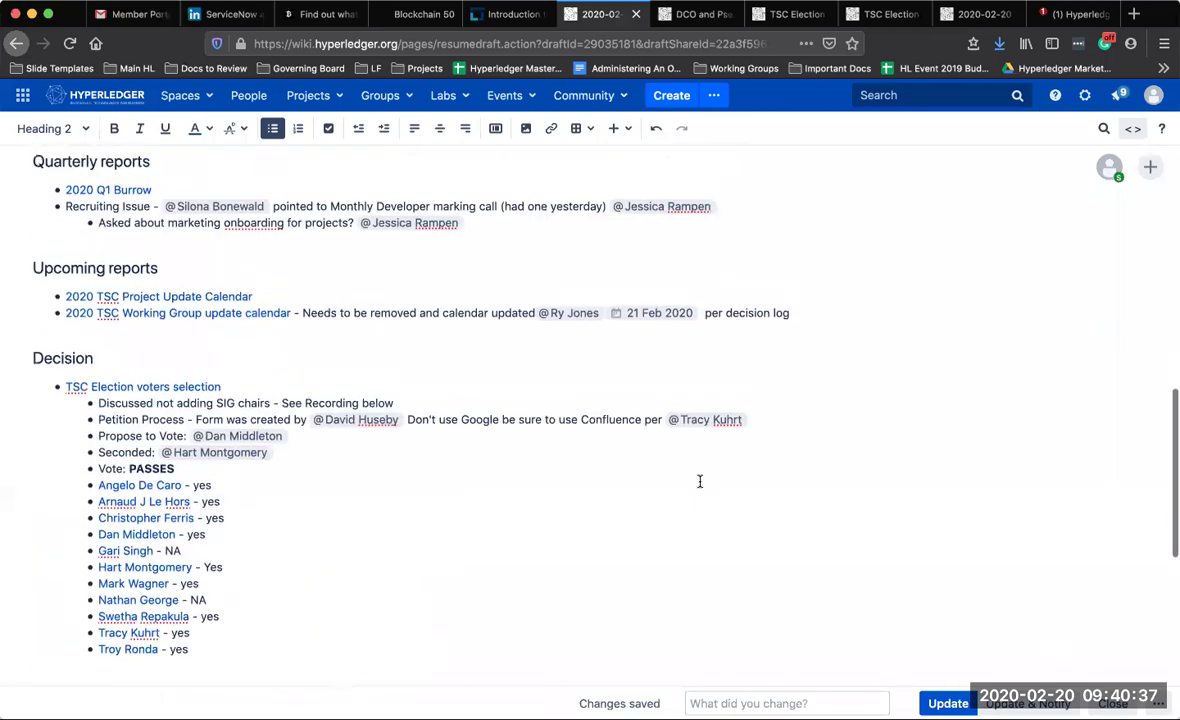
{"action": "scroll", "coordinate": [700, 481], "scroll_direction": "up", "scroll_amount": 5}
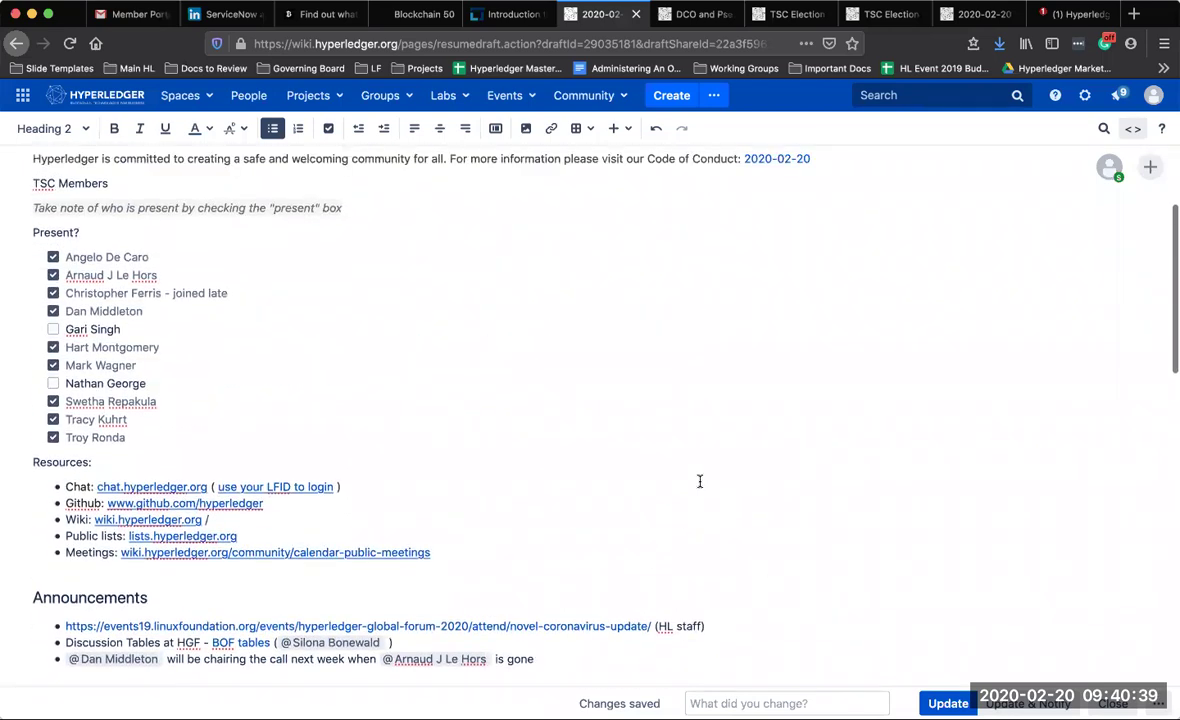
{"action": "scroll", "coordinate": [700, 481], "scroll_direction": "down", "scroll_amount": 15}
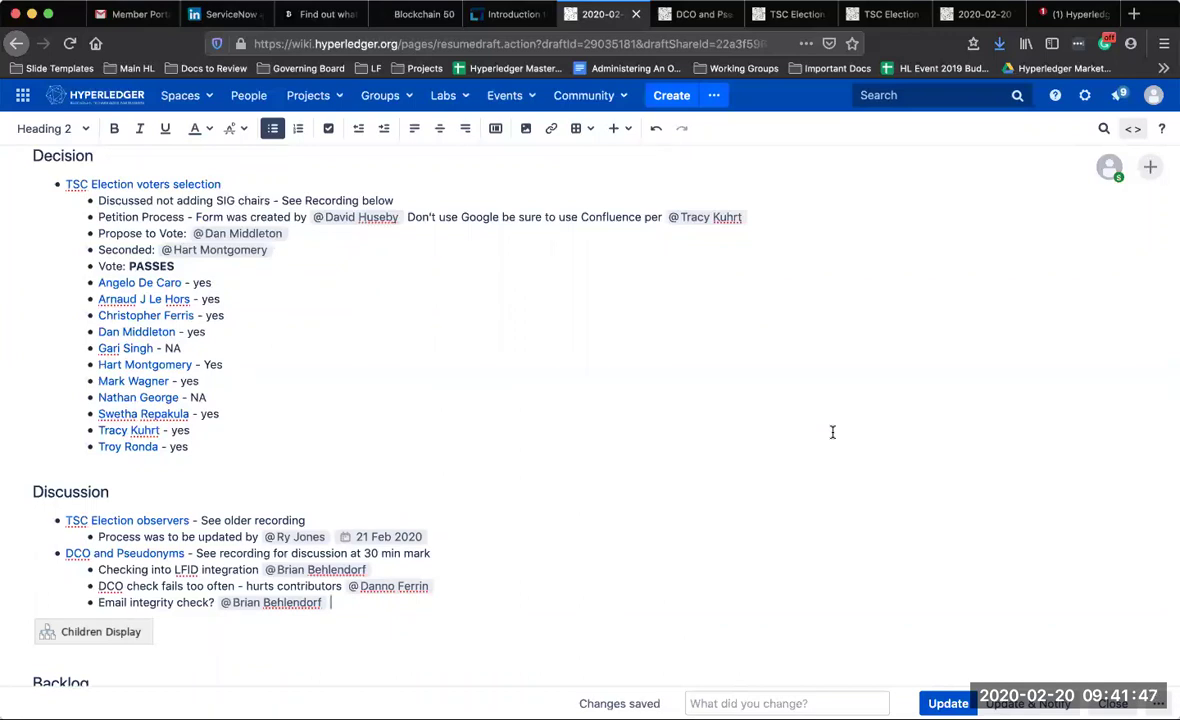
{"action": "left_click", "coordinate": [698, 14]}
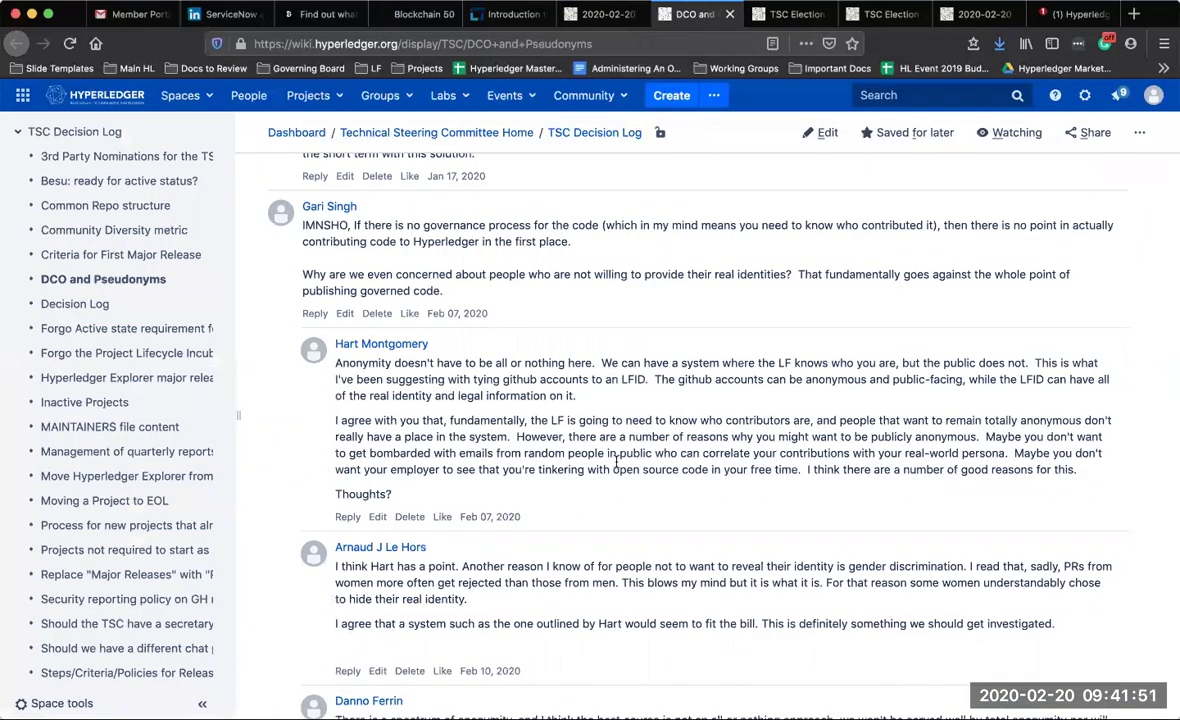
{"action": "scroll", "coordinate": [616, 460], "scroll_direction": "up", "scroll_amount": 1}
{"action": "scroll", "coordinate": [616, 460], "scroll_direction": "up", "scroll_amount": 5}
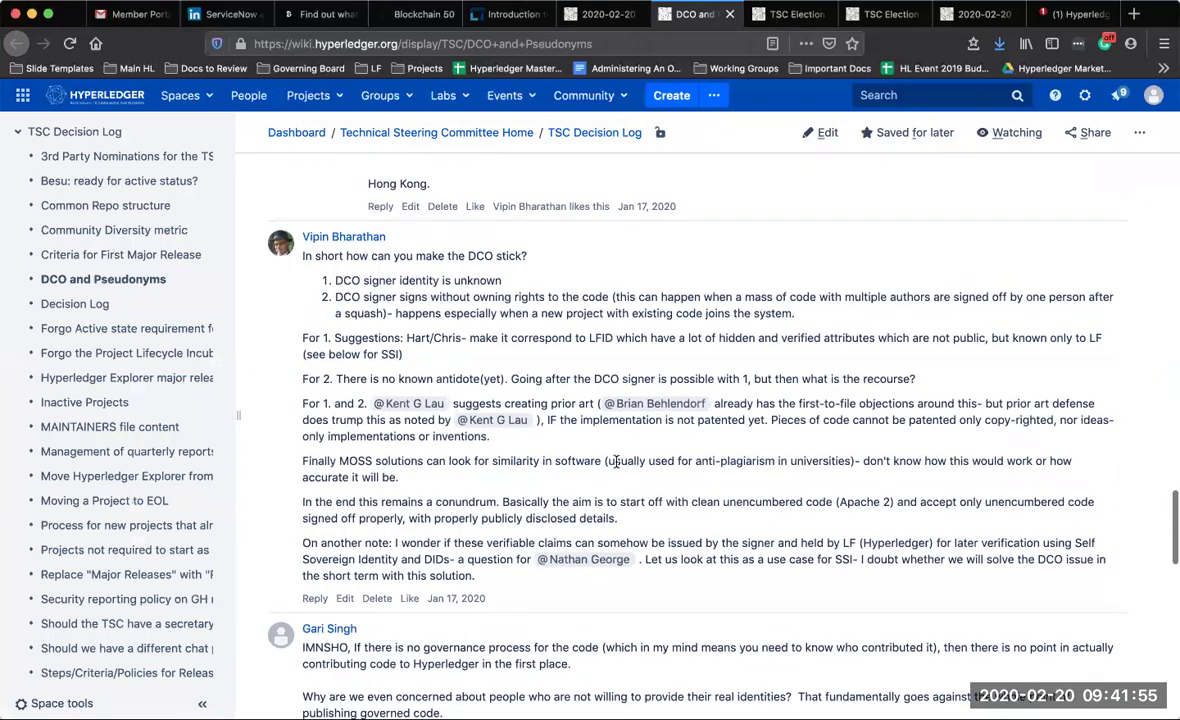
{"action": "scroll", "coordinate": [616, 460], "scroll_direction": "down", "scroll_amount": 1}
{"action": "scroll", "coordinate": [616, 462], "scroll_direction": "down", "scroll_amount": 7}
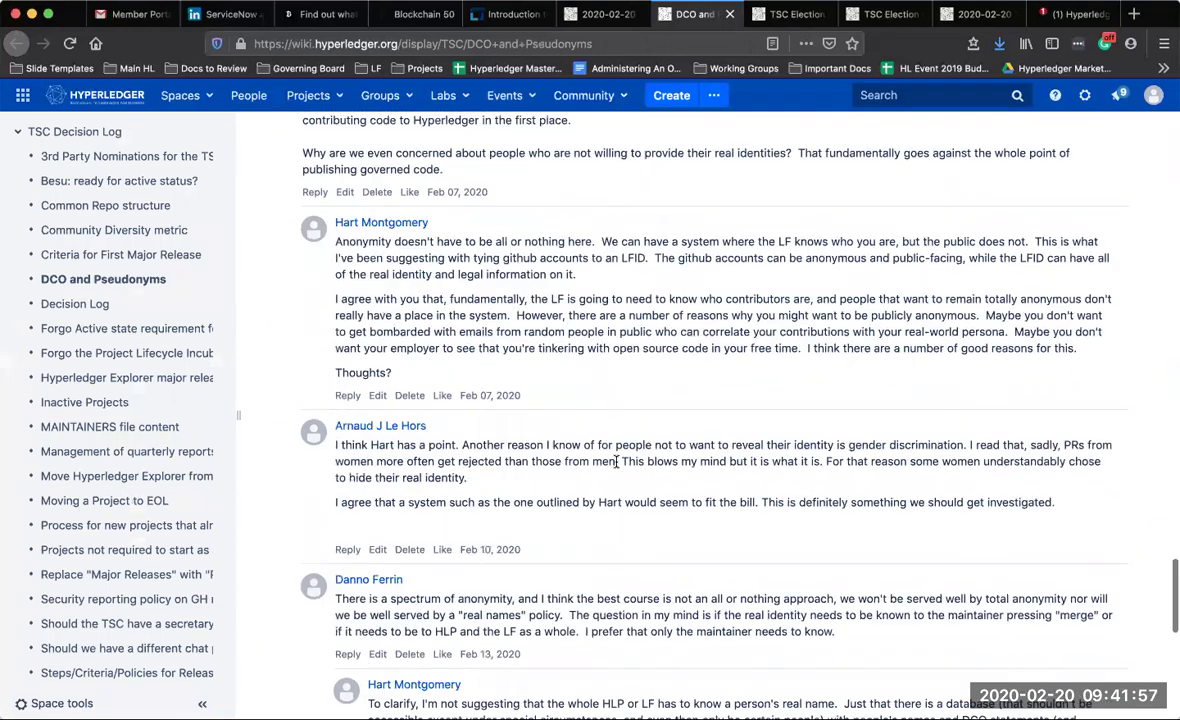
{"action": "scroll", "coordinate": [616, 467], "scroll_direction": "up", "scroll_amount": 1}
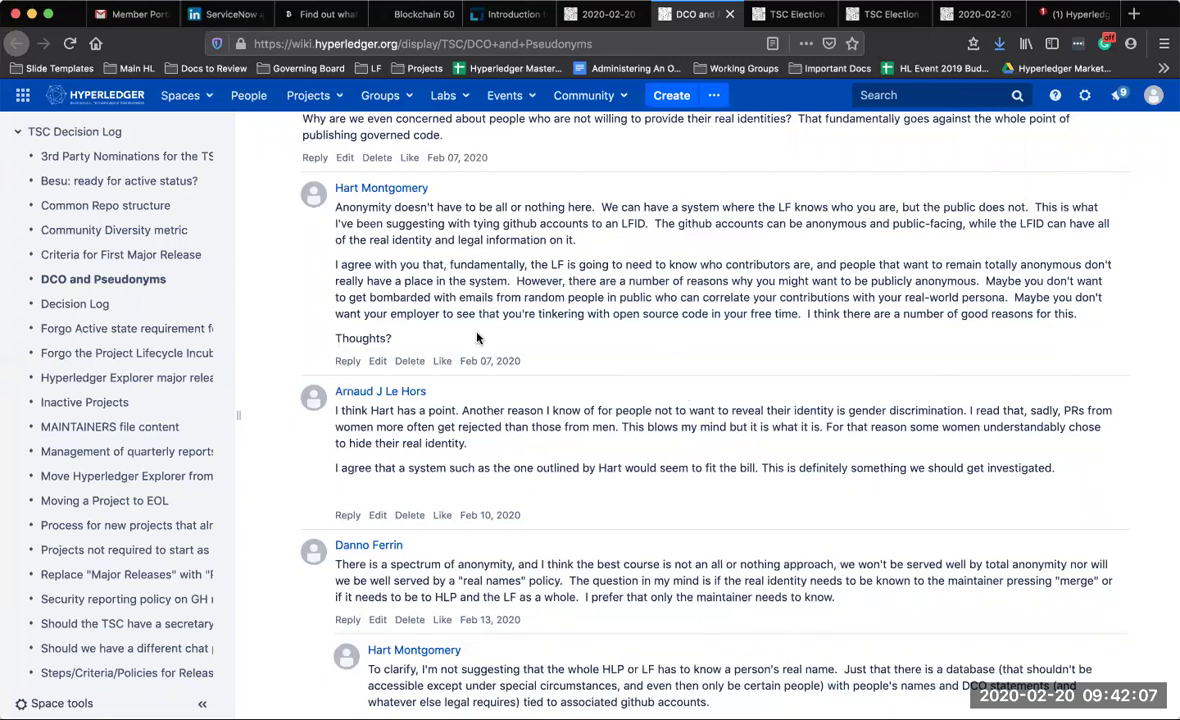
{"action": "scroll", "coordinate": [477, 338], "scroll_direction": "down", "scroll_amount": 10}
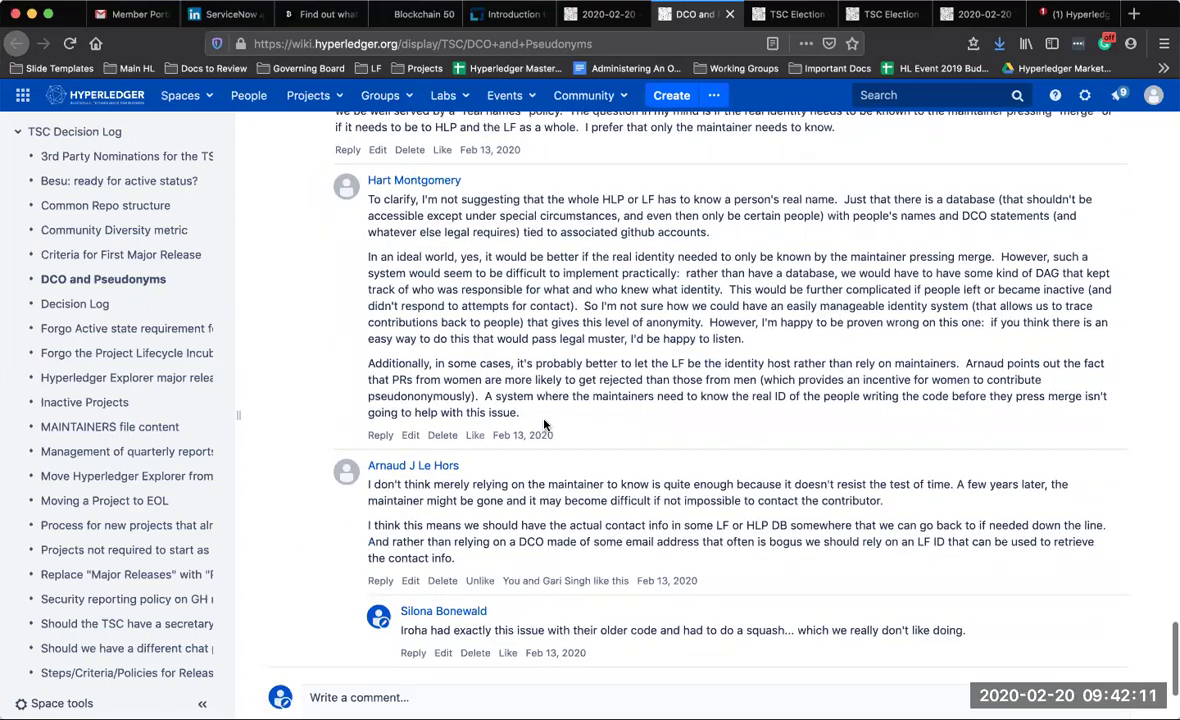
{"action": "left_click_drag", "start_coordinate": [540, 418], "coordinate": [313, 183]}
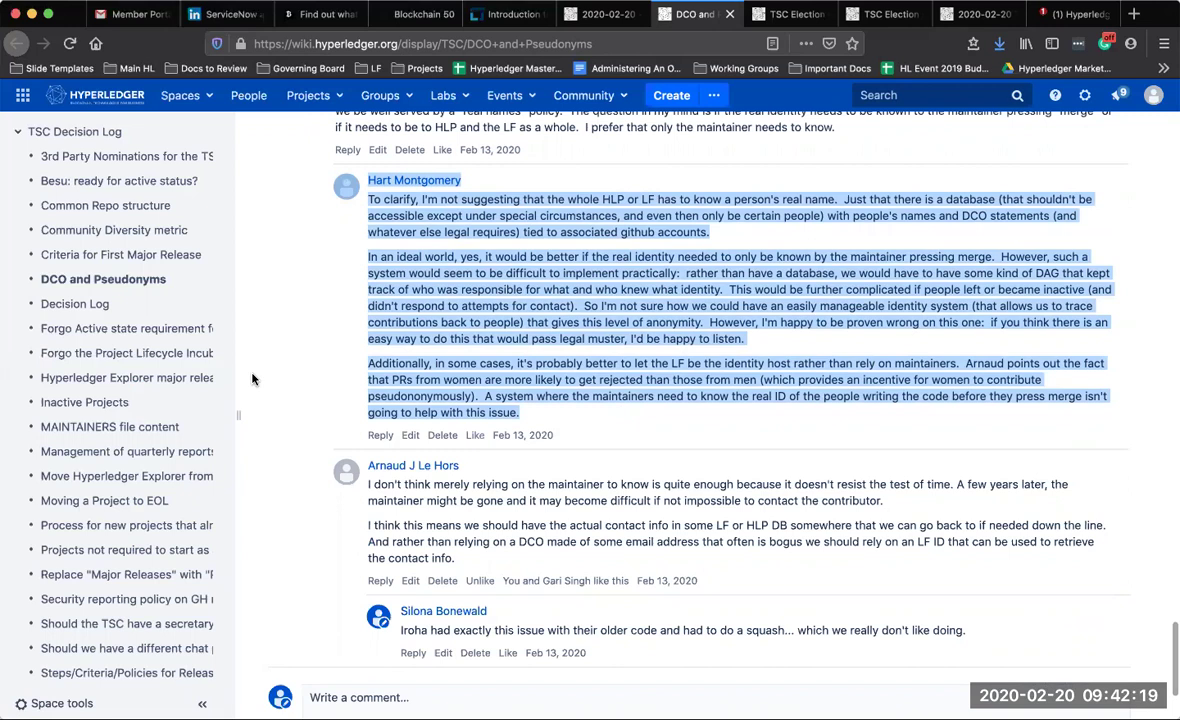
{"action": "scroll", "coordinate": [251, 377], "scroll_direction": "down", "scroll_amount": 2}
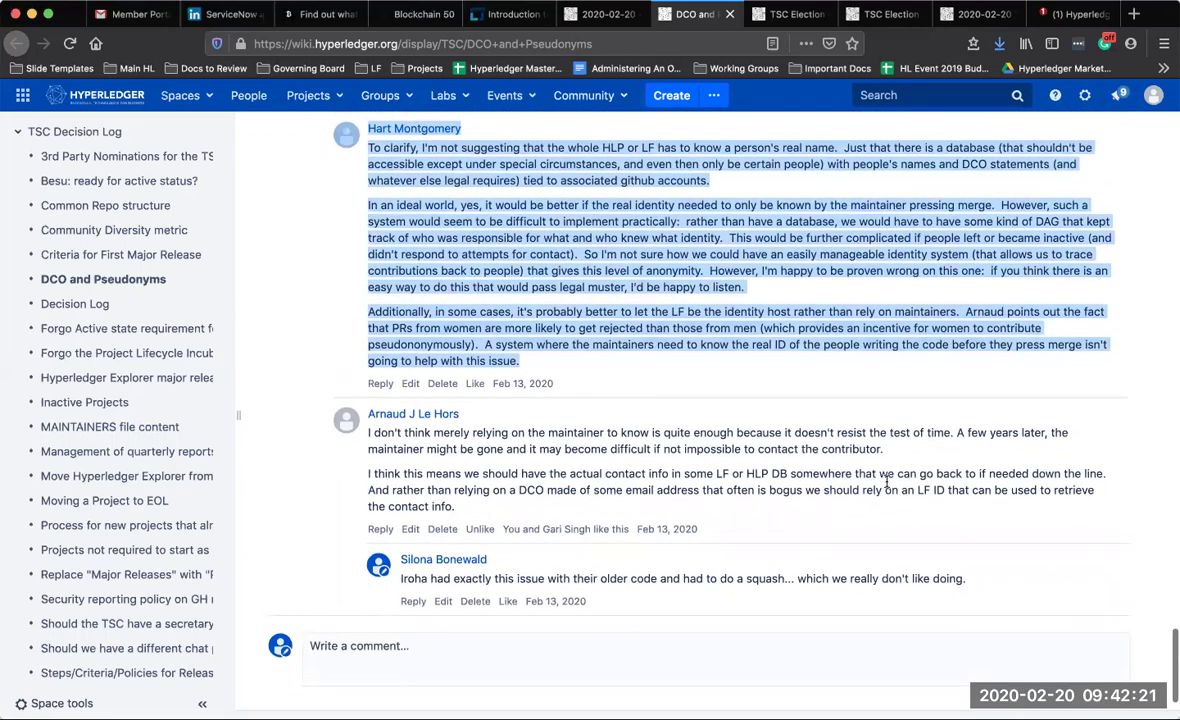
{"action": "left_click", "coordinate": [965, 588]}
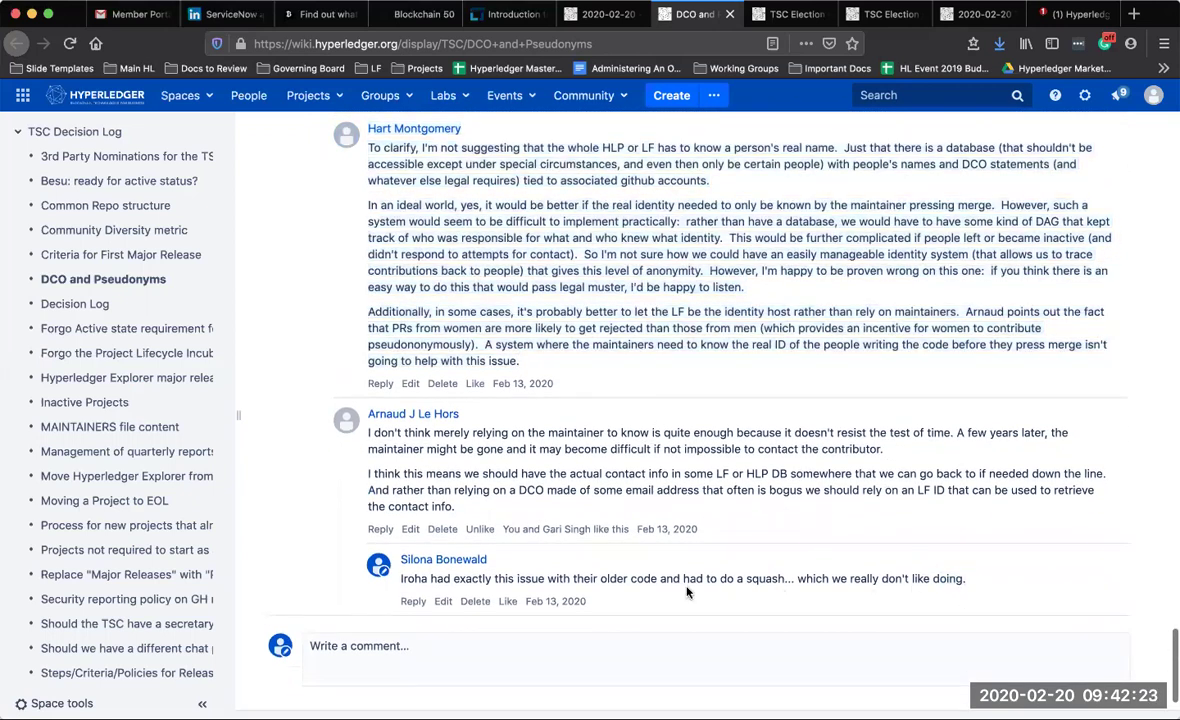
{"action": "triple_click", "coordinate": [388, 587]}
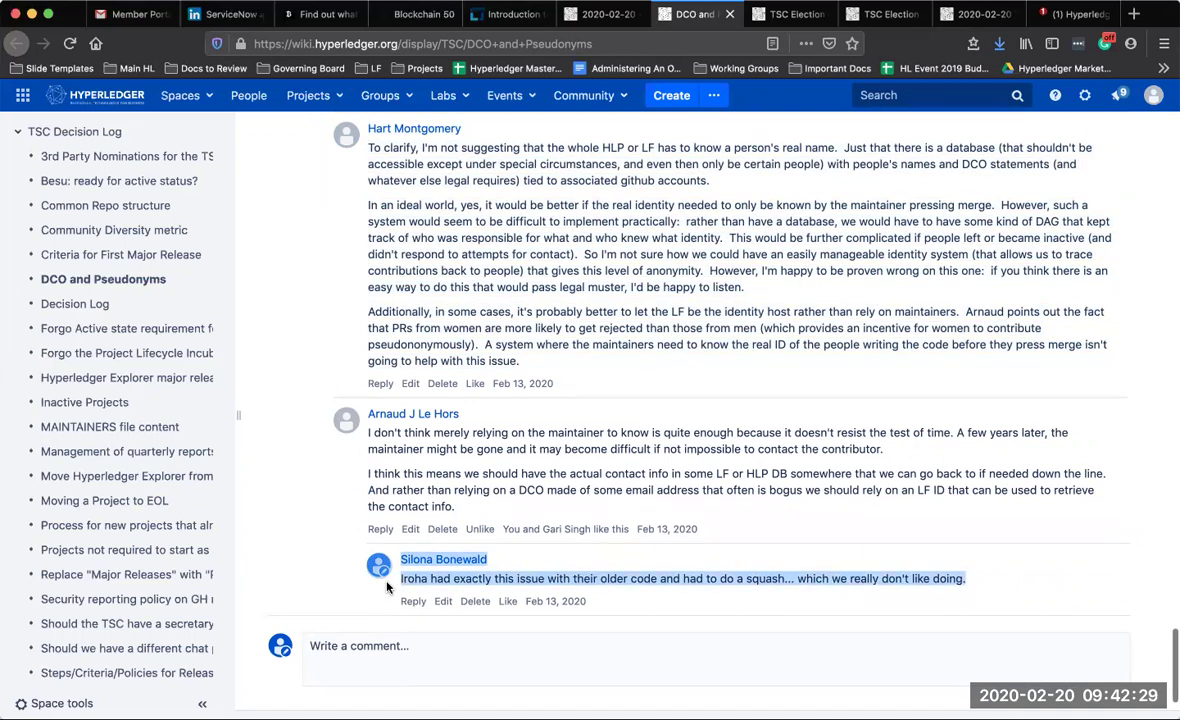
{"action": "left_click", "coordinate": [437, 451]}
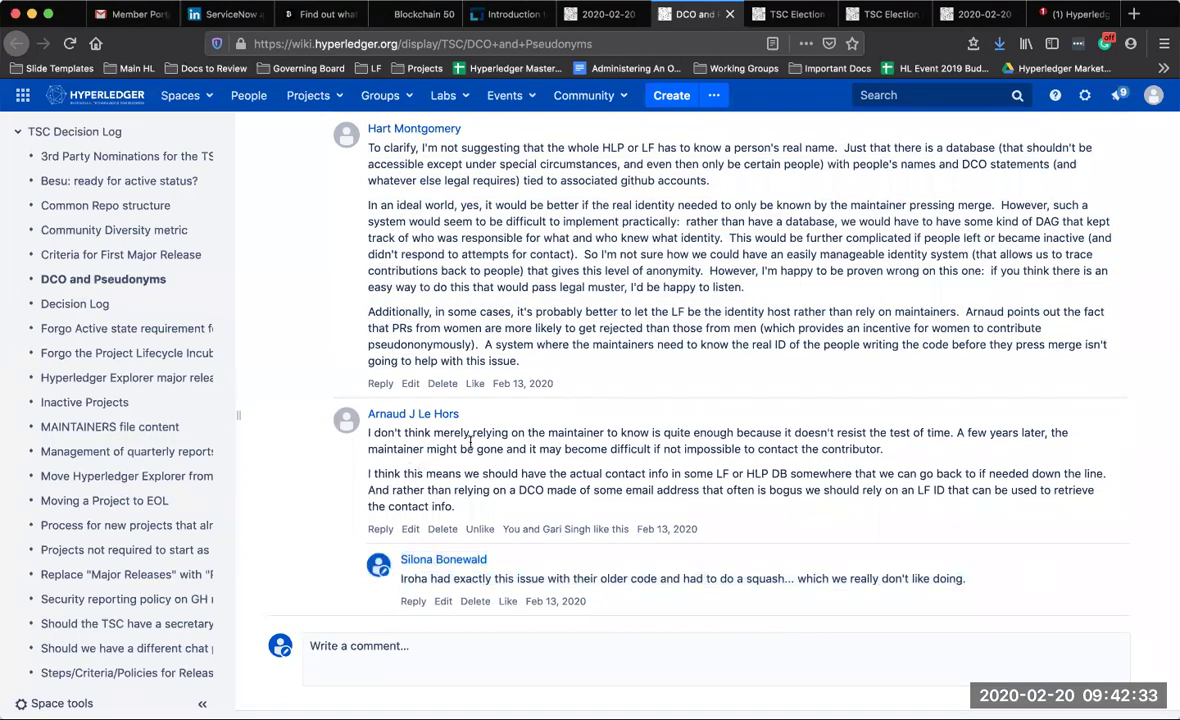
{"action": "scroll", "coordinate": [470, 443], "scroll_direction": "down", "scroll_amount": 2}
{"action": "left_click_drag", "start_coordinate": [463, 512], "coordinate": [362, 441]}
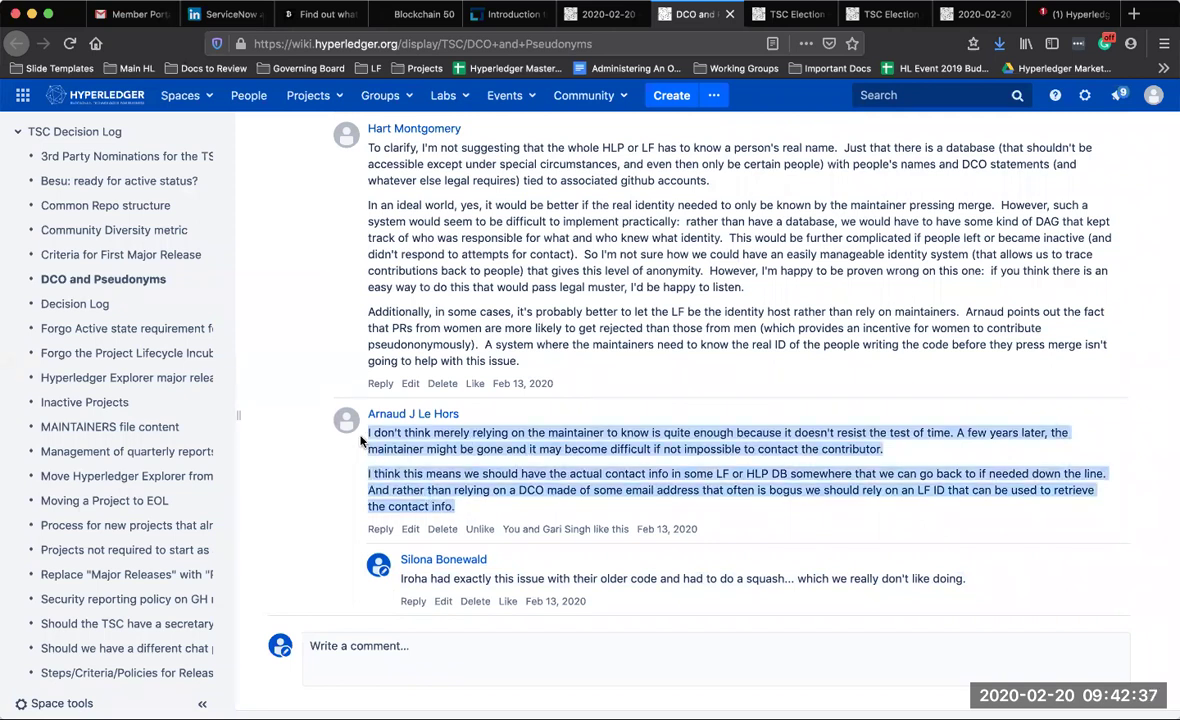
{"action": "left_click", "coordinate": [500, 337]}
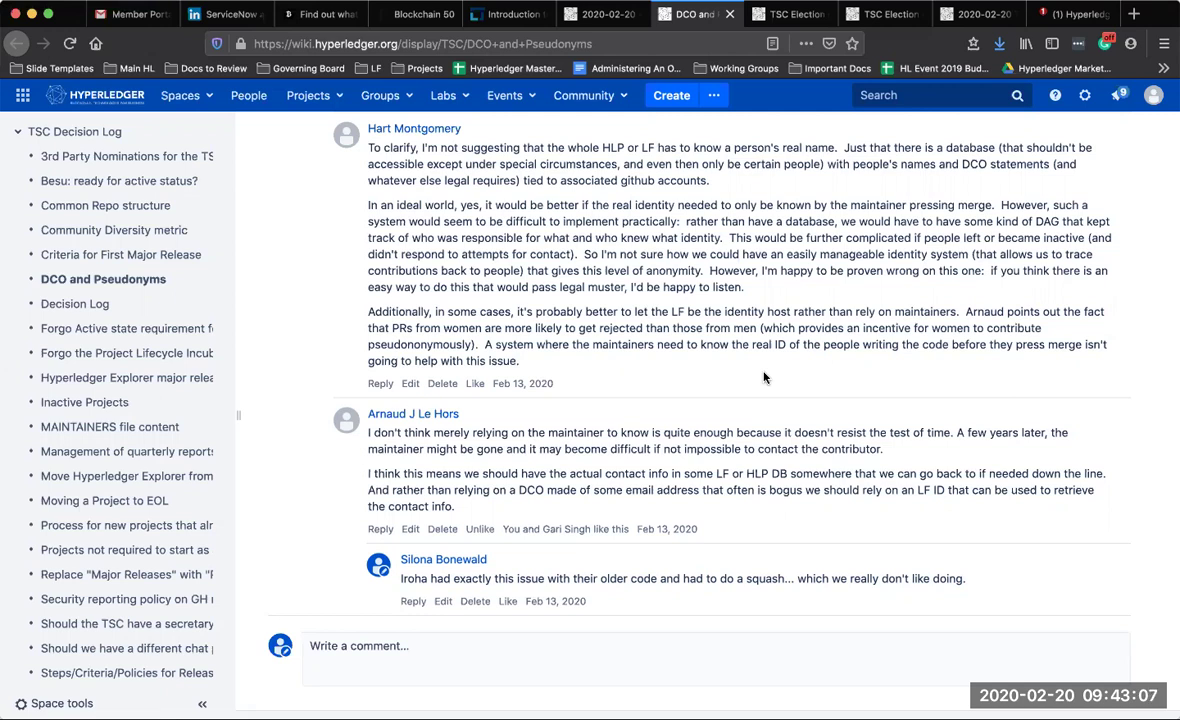
{"action": "left_click", "coordinate": [562, 13]}
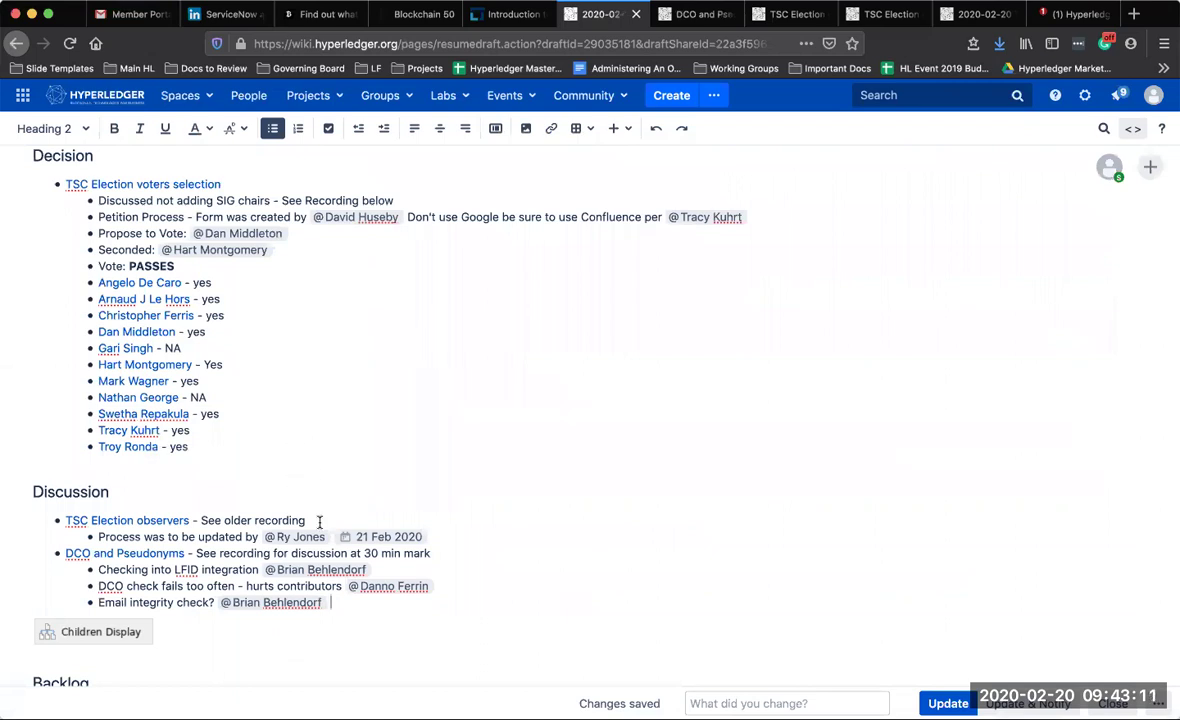
Append 'and will it work?' to the LFID integration sub-bullet, fixing the typo
{"action": "scroll", "coordinate": [320, 520], "scroll_direction": "down", "scroll_amount": 2}
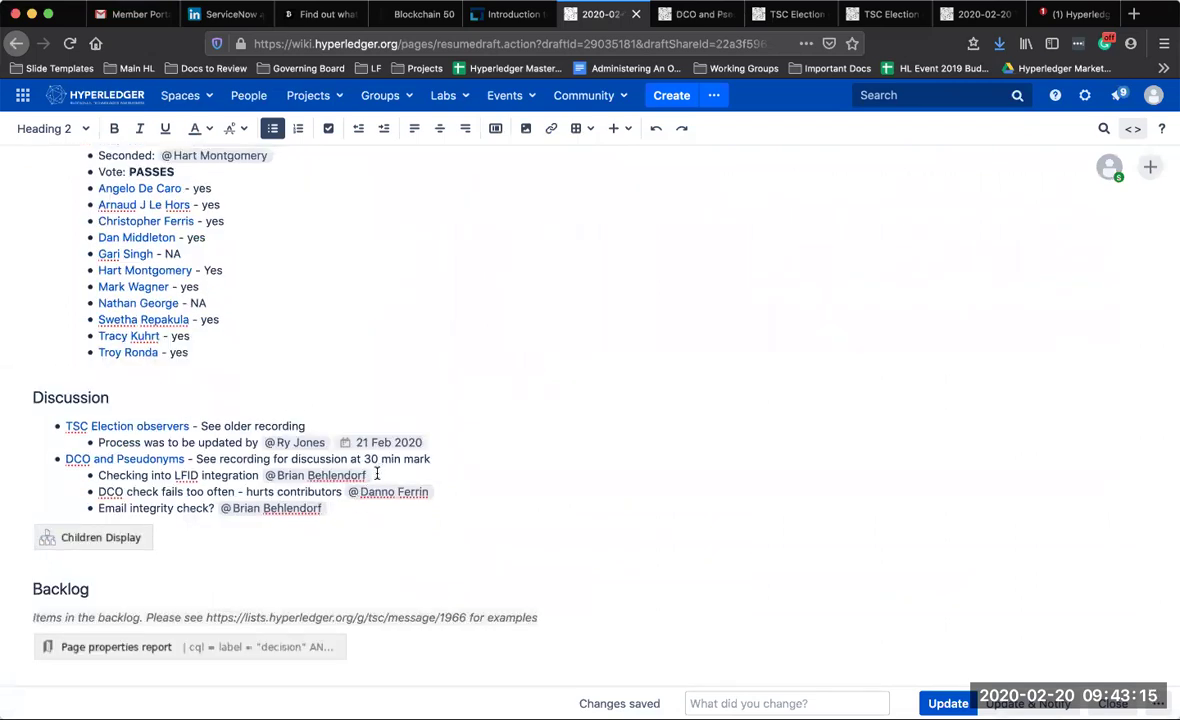
{"action": "left_click", "coordinate": [259, 475]}
{"action": "type", "text": "adn will it "}
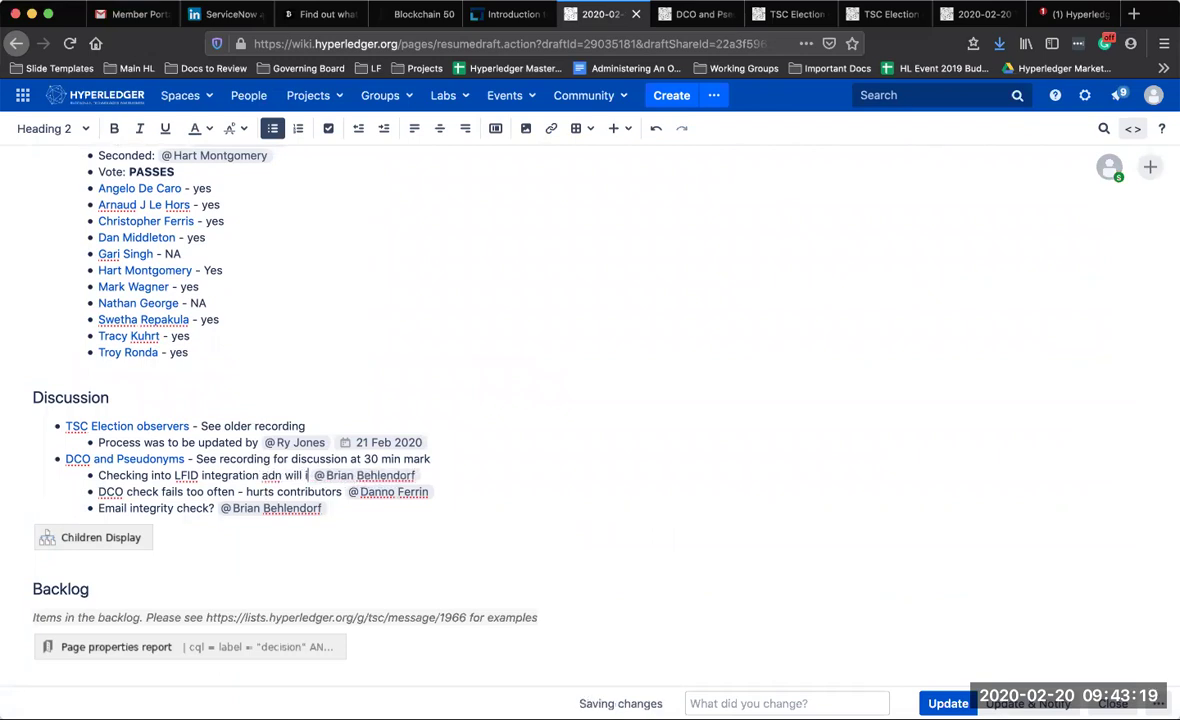
{"action": "type", "text": "work?"}
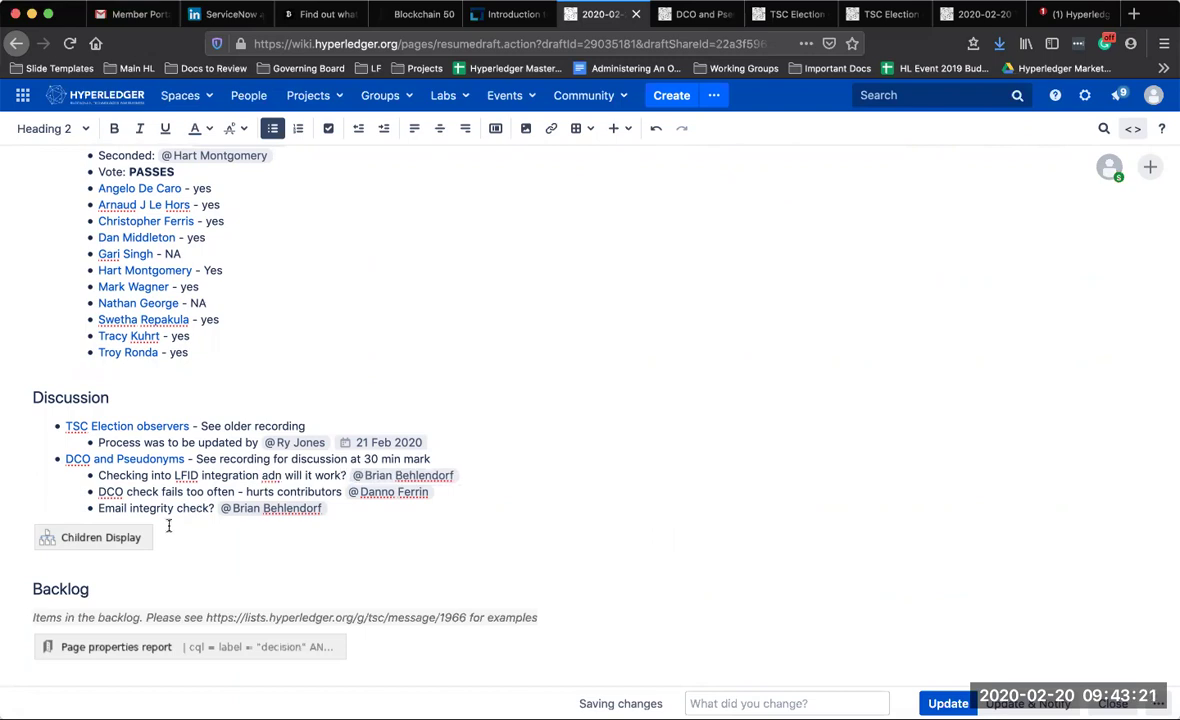
{"action": "left_click", "coordinate": [273, 476]}
{"action": "key", "text": "BackSpace"}
{"action": "type", "text": "d"}
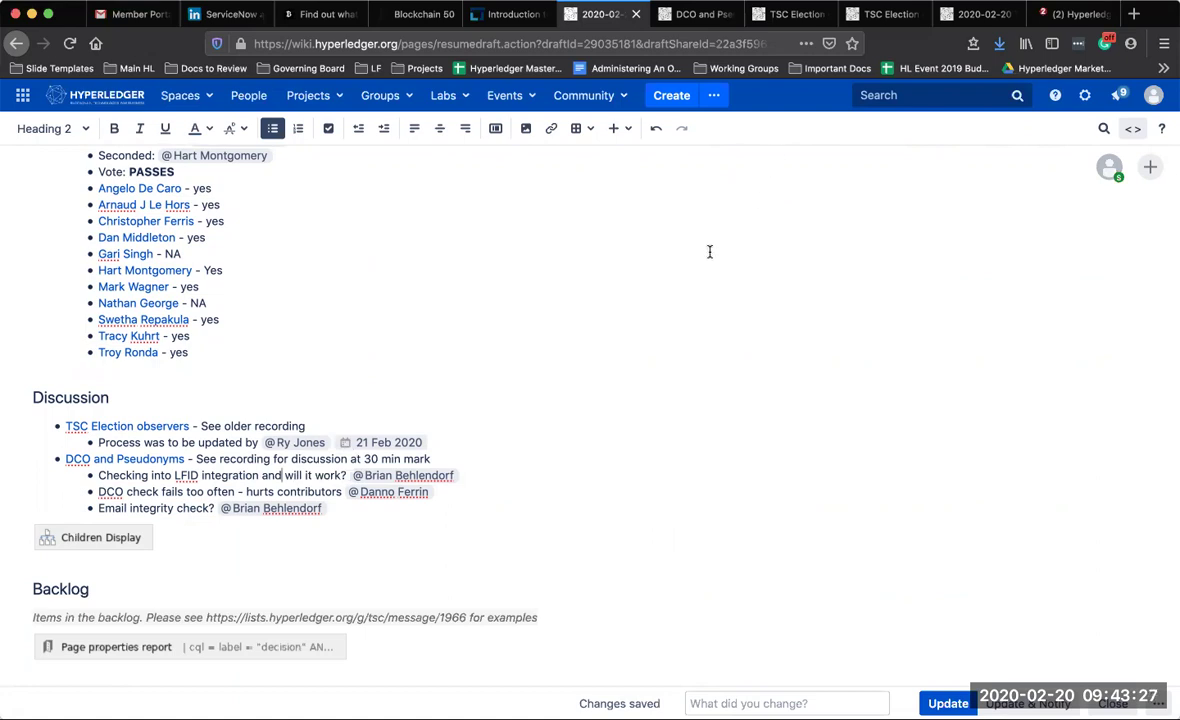
{"action": "left_click", "coordinate": [466, 475]}
{"action": "left_click", "coordinate": [205, 506]}
Insert 'with LFID' into the email bullet and date the LFID bullet 27 Feb 2020
{"action": "type", "text": "with LFID"}
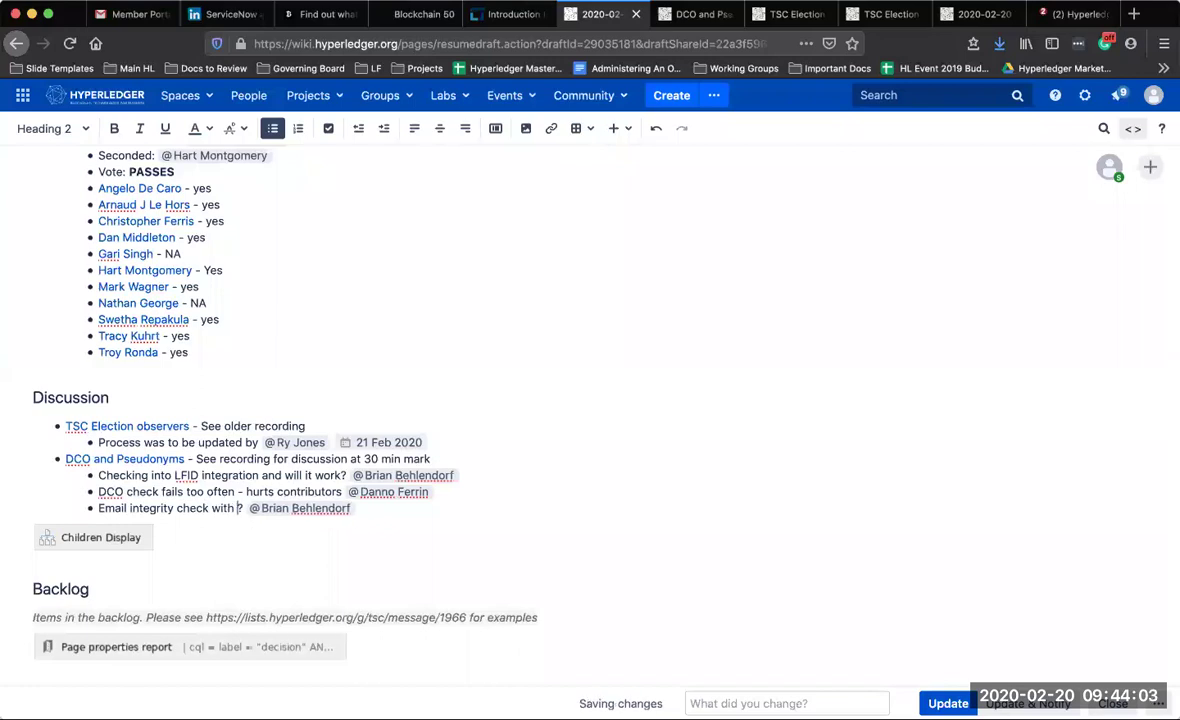
{"action": "left_click", "coordinate": [470, 475]}
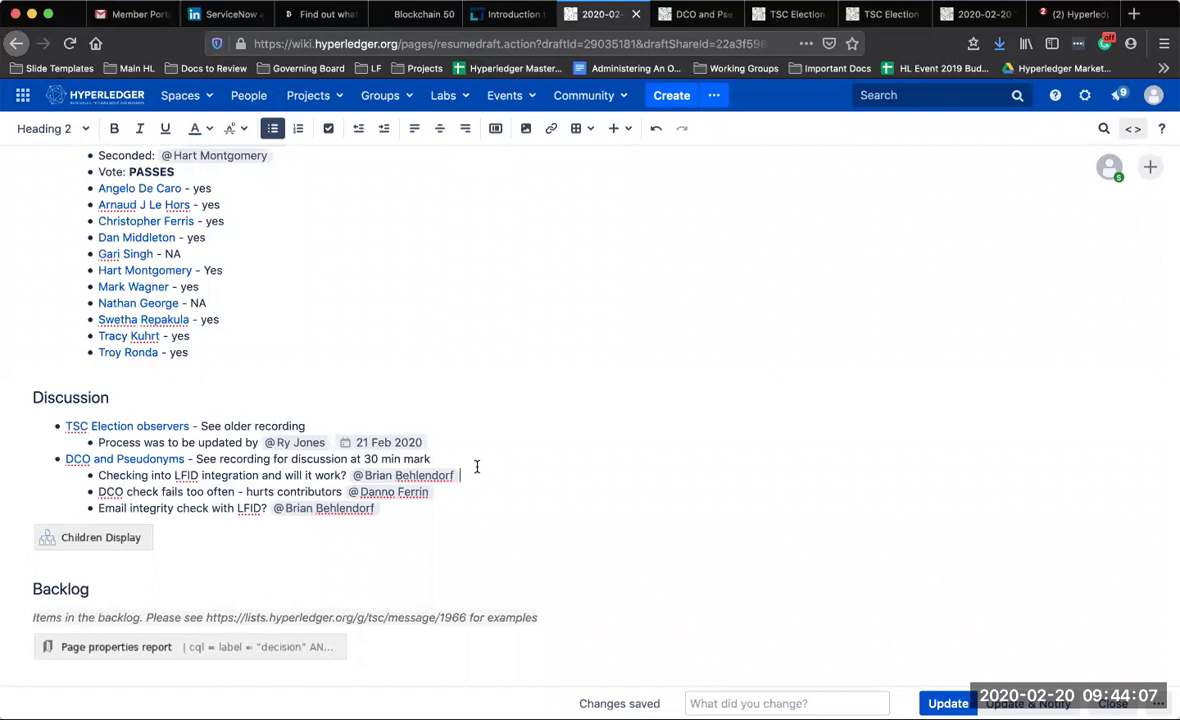
{"action": "type", "text": "//"}
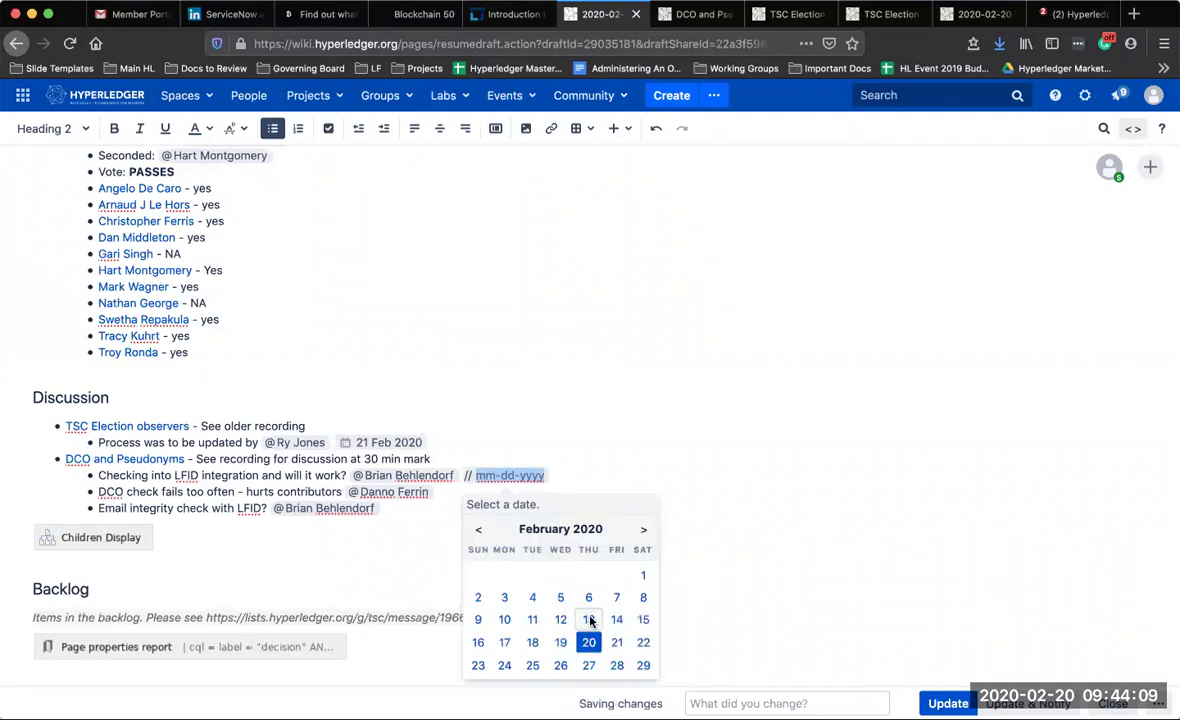
{"action": "left_click", "coordinate": [588, 665]}
Give the email integrity check bullet a 27 Feb 2020 date
{"action": "left_click", "coordinate": [447, 524]}
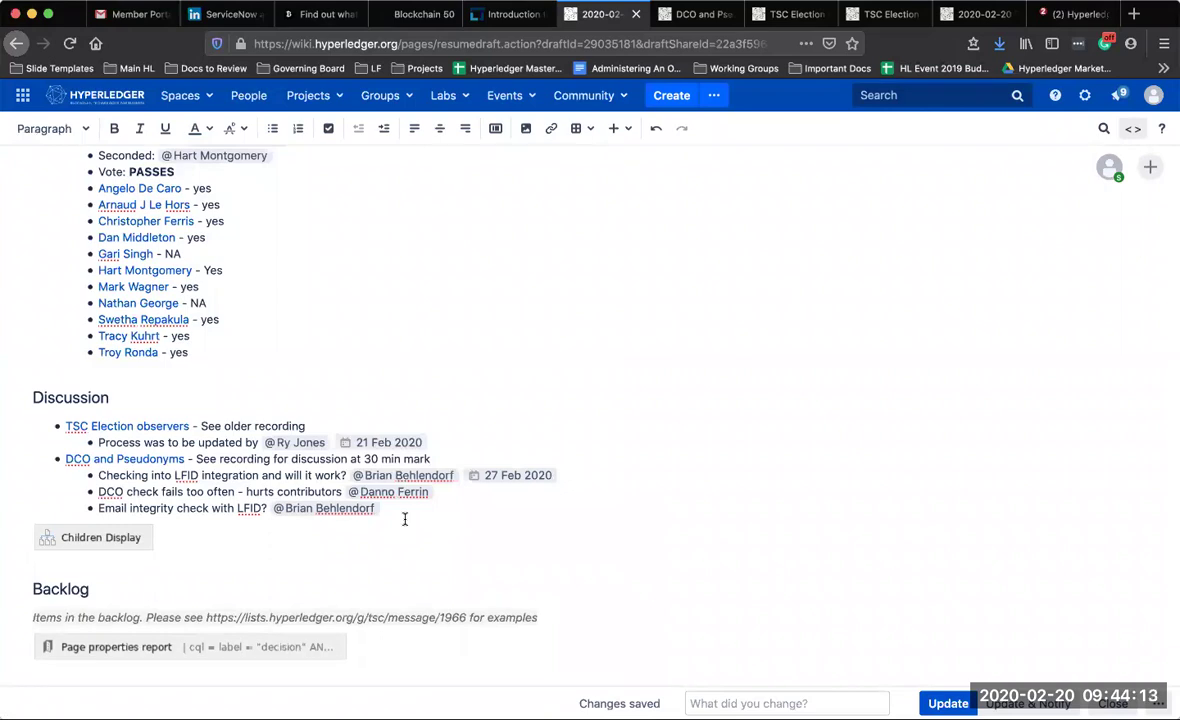
{"action": "type", "text": "//"}
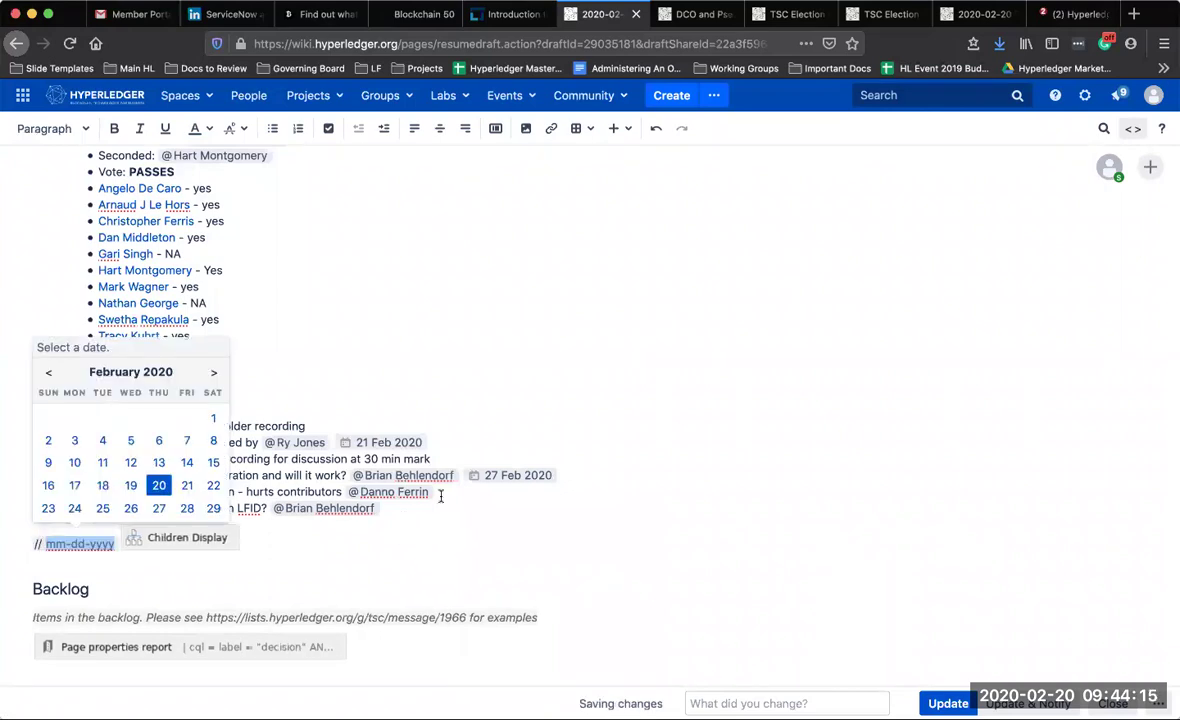
{"action": "key", "text": "BackSpace"}
{"action": "key", "text": "BackSpace"}
{"action": "key", "text": "BackSpace"}
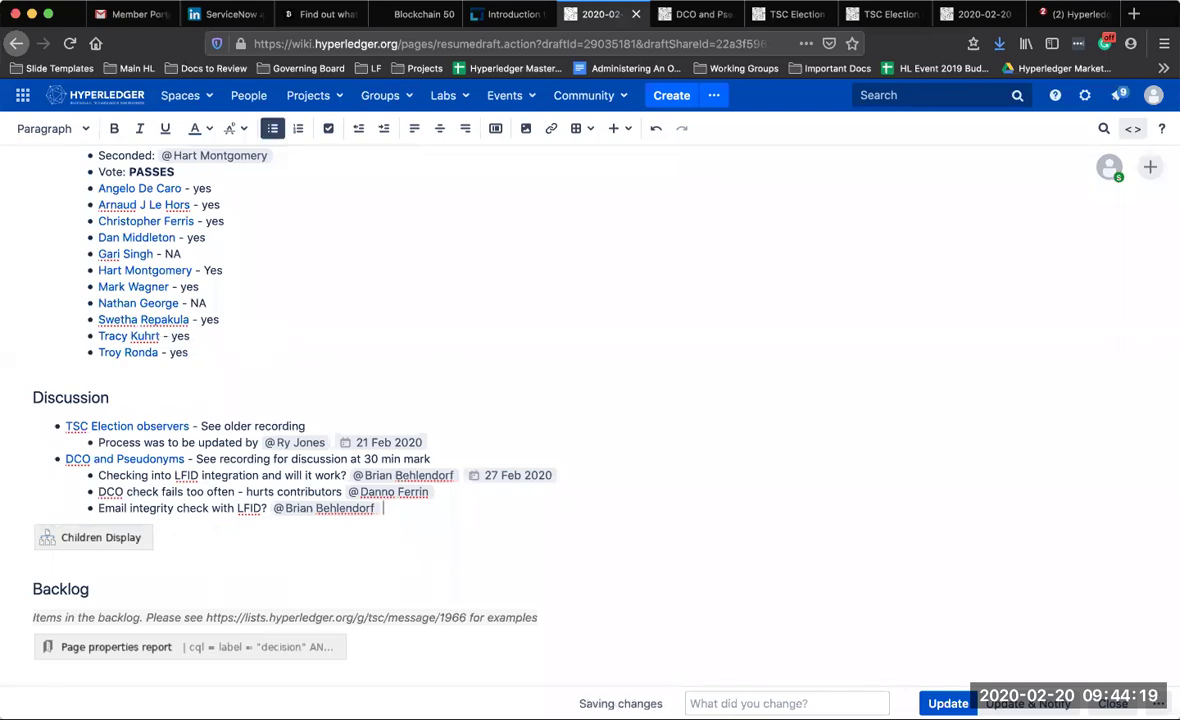
{"action": "type", "text": "//"}
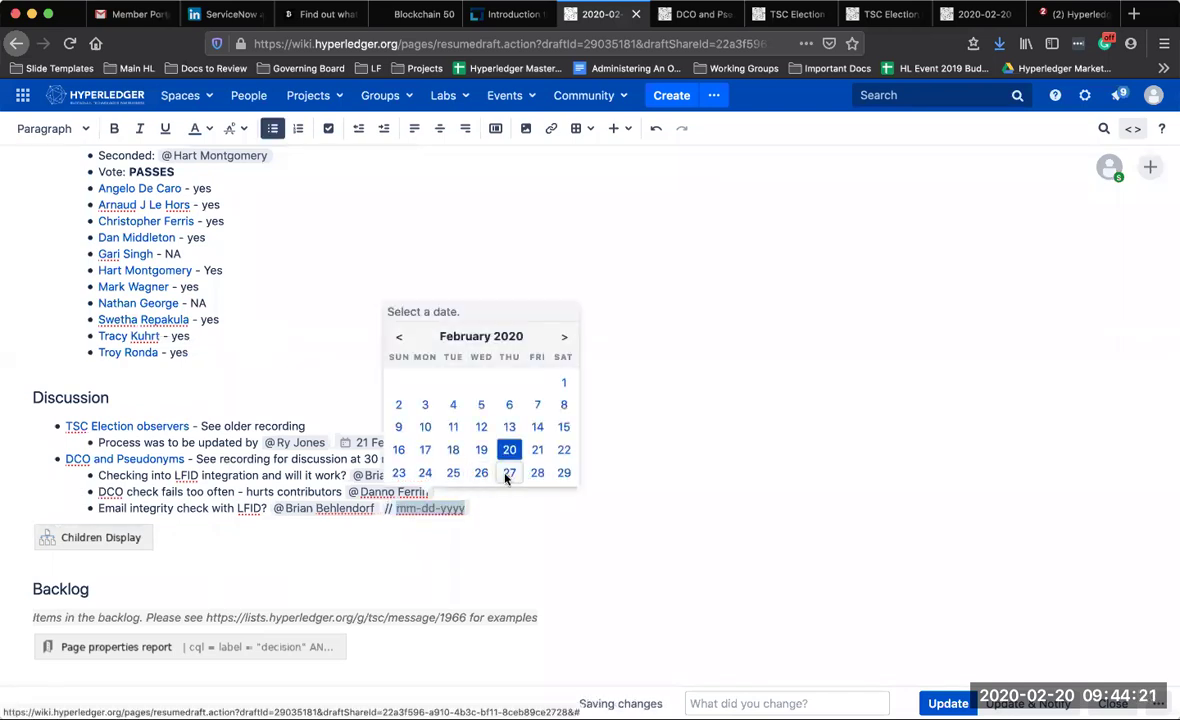
{"action": "left_click", "coordinate": [509, 473]}
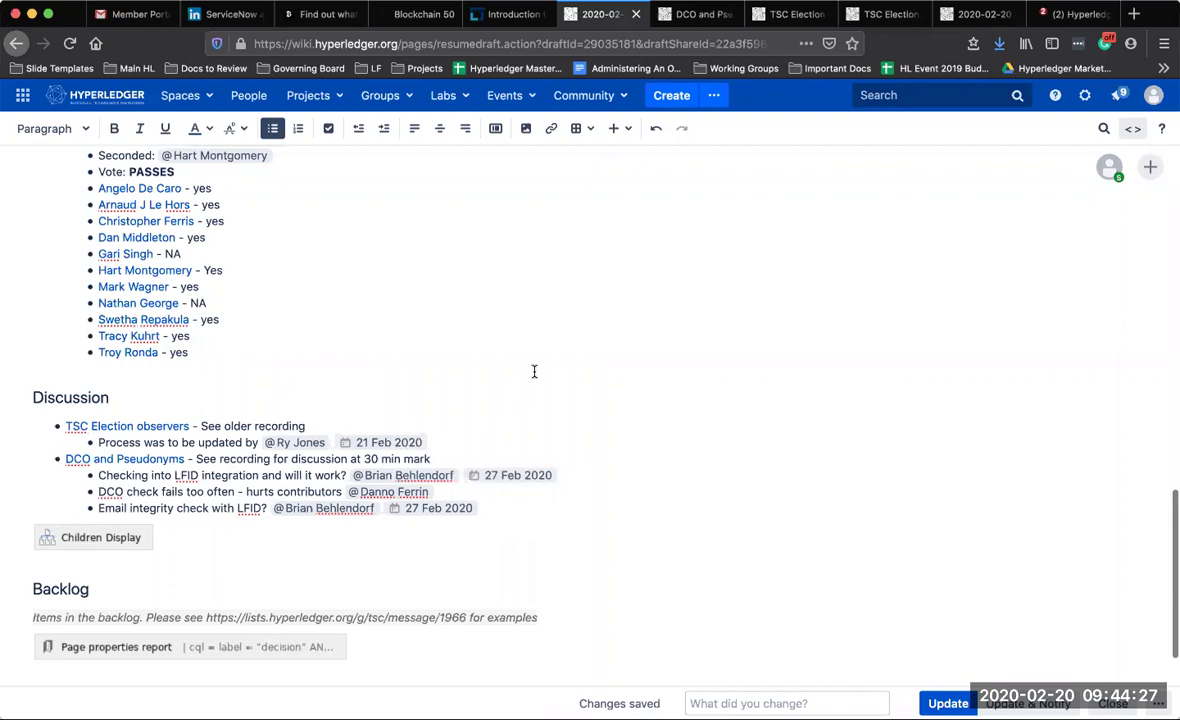
{"action": "scroll", "coordinate": [534, 370], "scroll_direction": "up", "scroll_amount": 5}
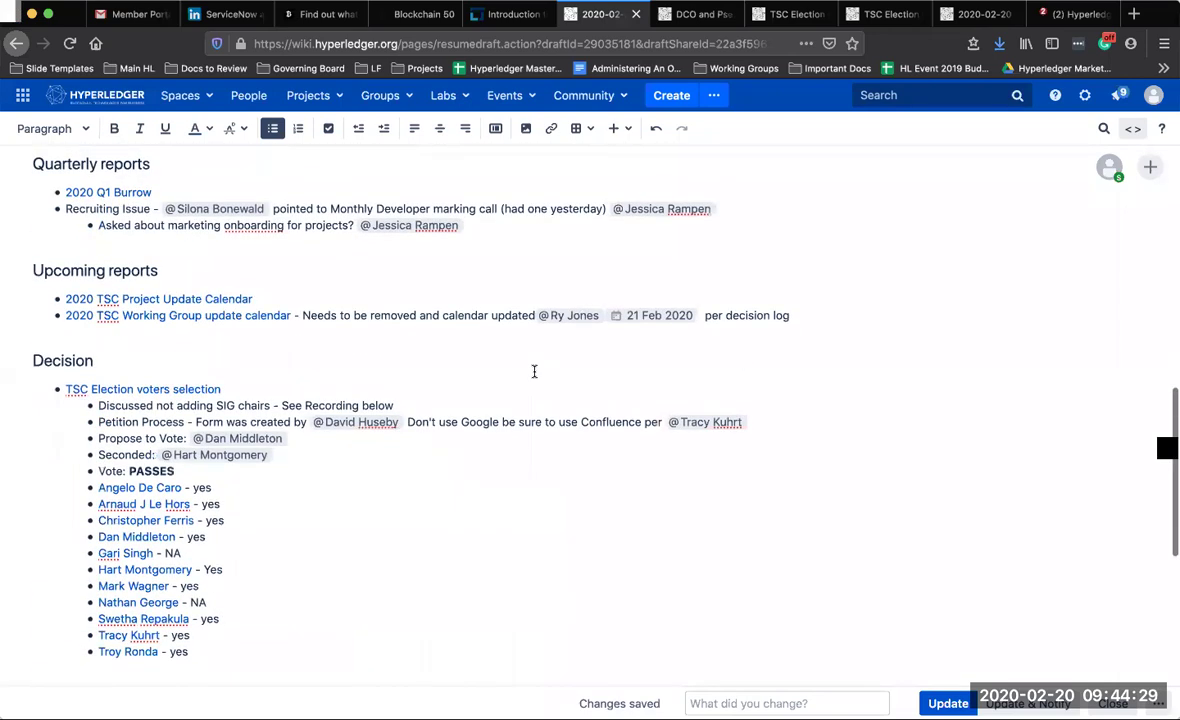
{"action": "scroll", "coordinate": [534, 371], "scroll_direction": "down", "scroll_amount": 1}
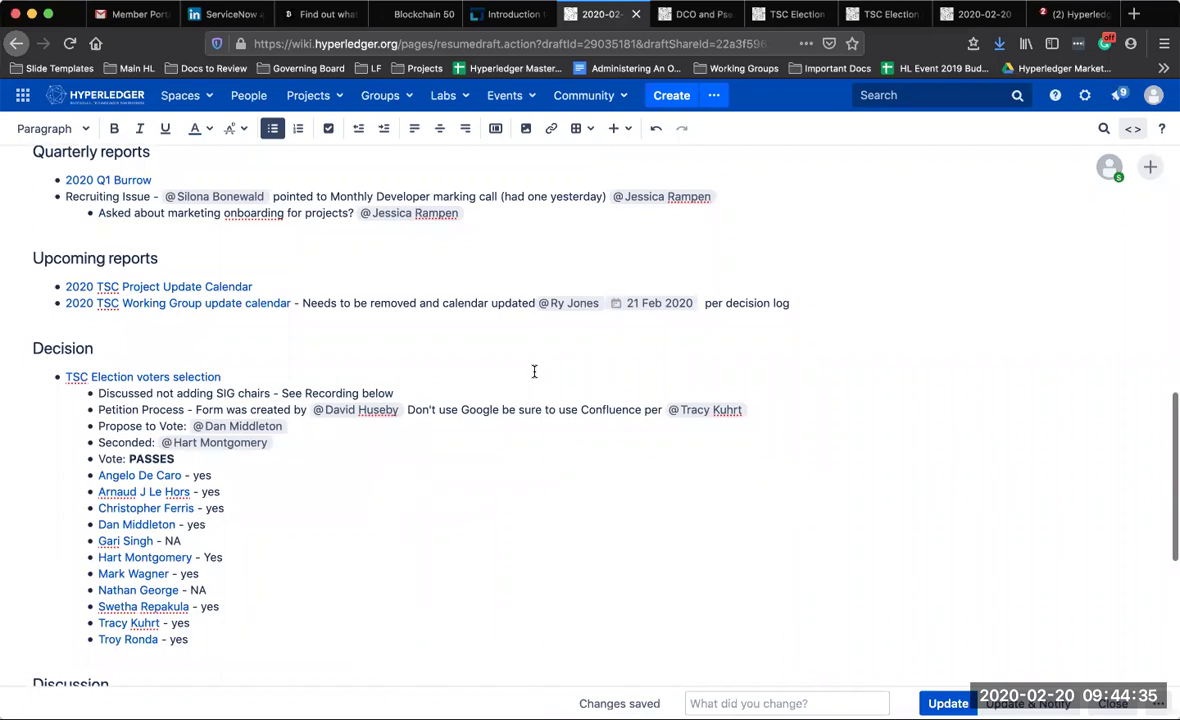
{"action": "scroll", "coordinate": [534, 371], "scroll_direction": "down", "scroll_amount": 5}
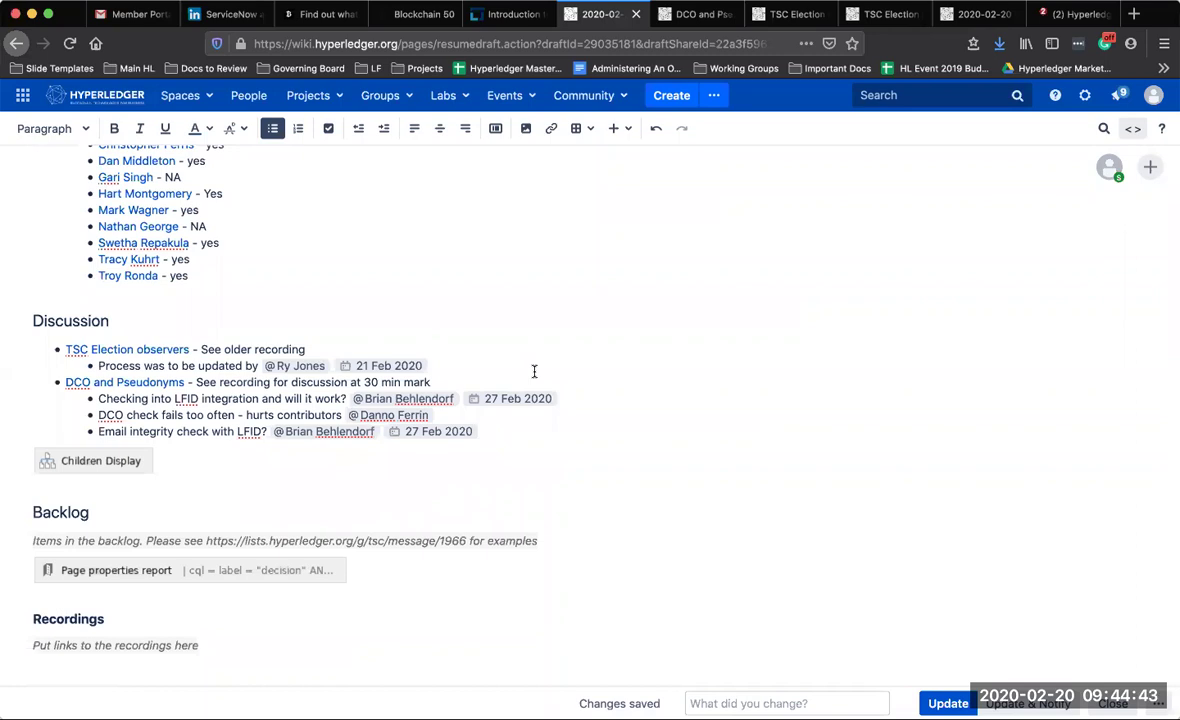
{"action": "scroll", "coordinate": [534, 371], "scroll_direction": "down", "scroll_amount": 1}
{"action": "scroll", "coordinate": [581, 323], "scroll_direction": "down", "scroll_amount": 1}
{"action": "scroll", "coordinate": [649, 365], "scroll_direction": "up", "scroll_amount": 3}
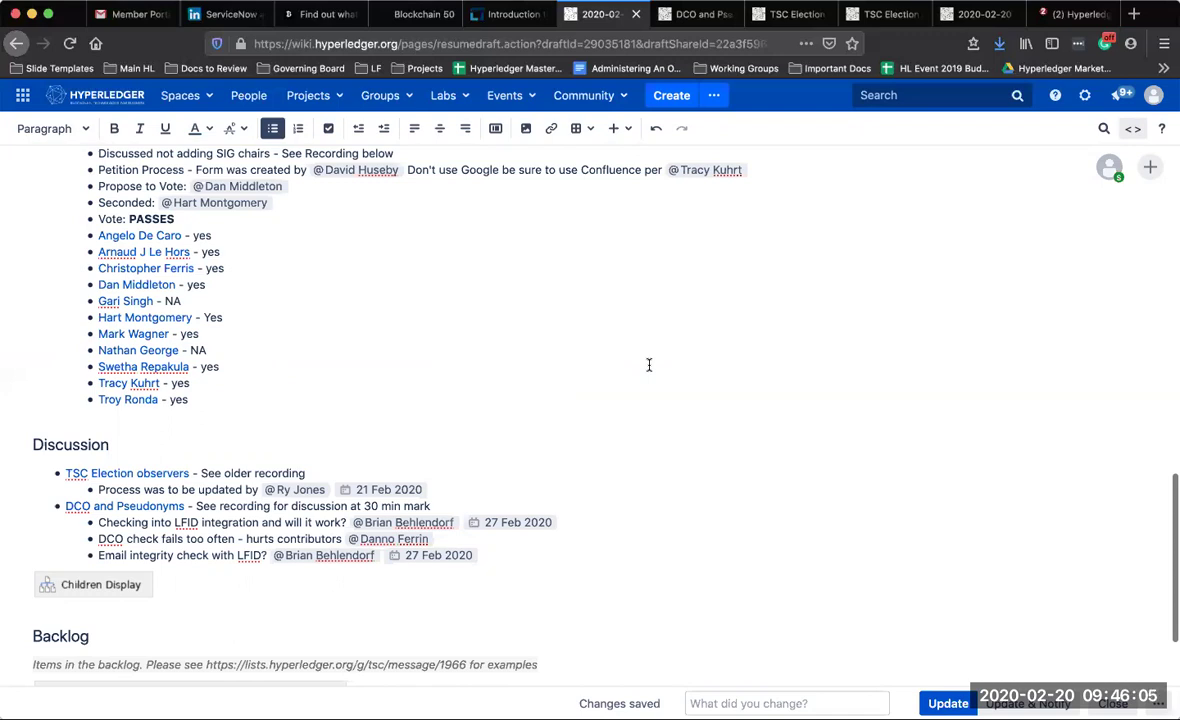
{"action": "scroll", "coordinate": [649, 365], "scroll_direction": "up", "scroll_amount": 2}
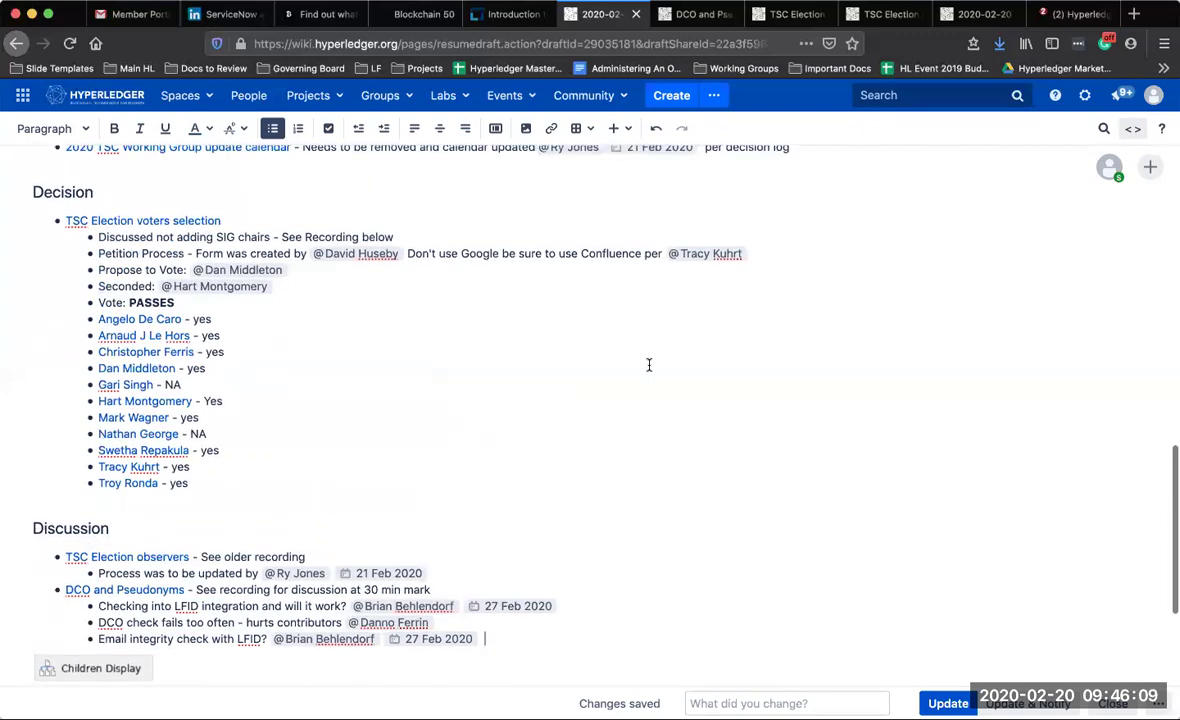
{"action": "scroll", "coordinate": [649, 365], "scroll_direction": "down", "scroll_amount": 3}
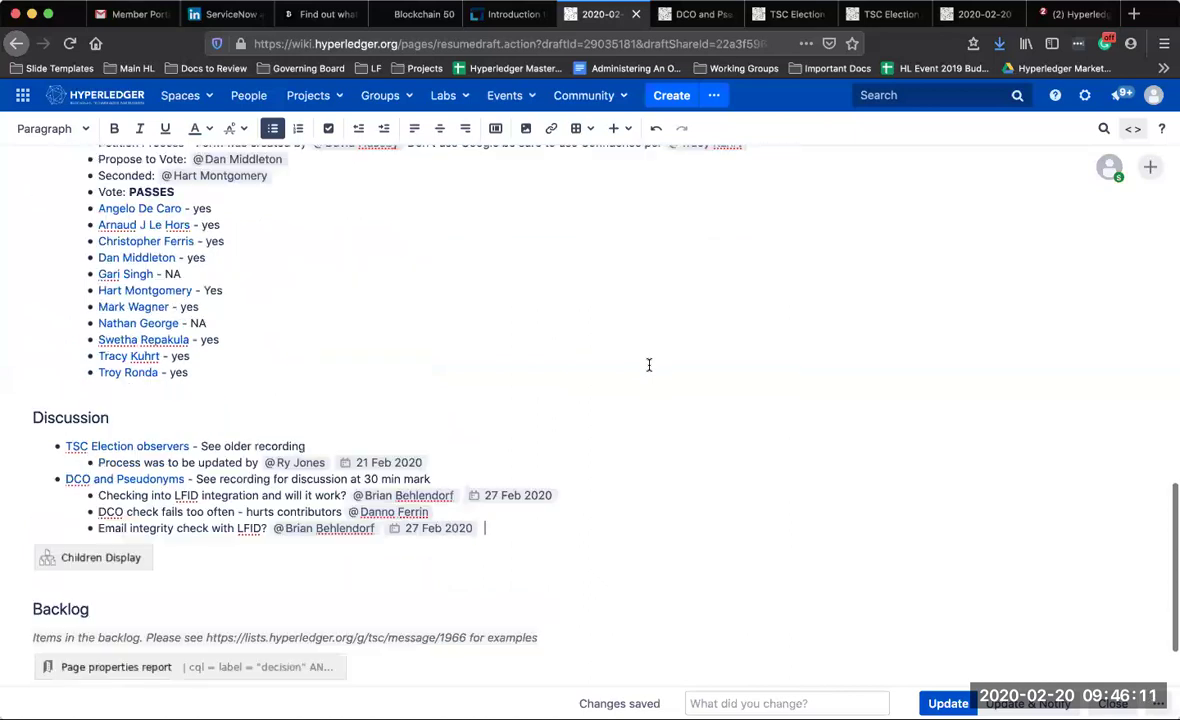
{"action": "scroll", "coordinate": [649, 365], "scroll_direction": "down", "scroll_amount": 1}
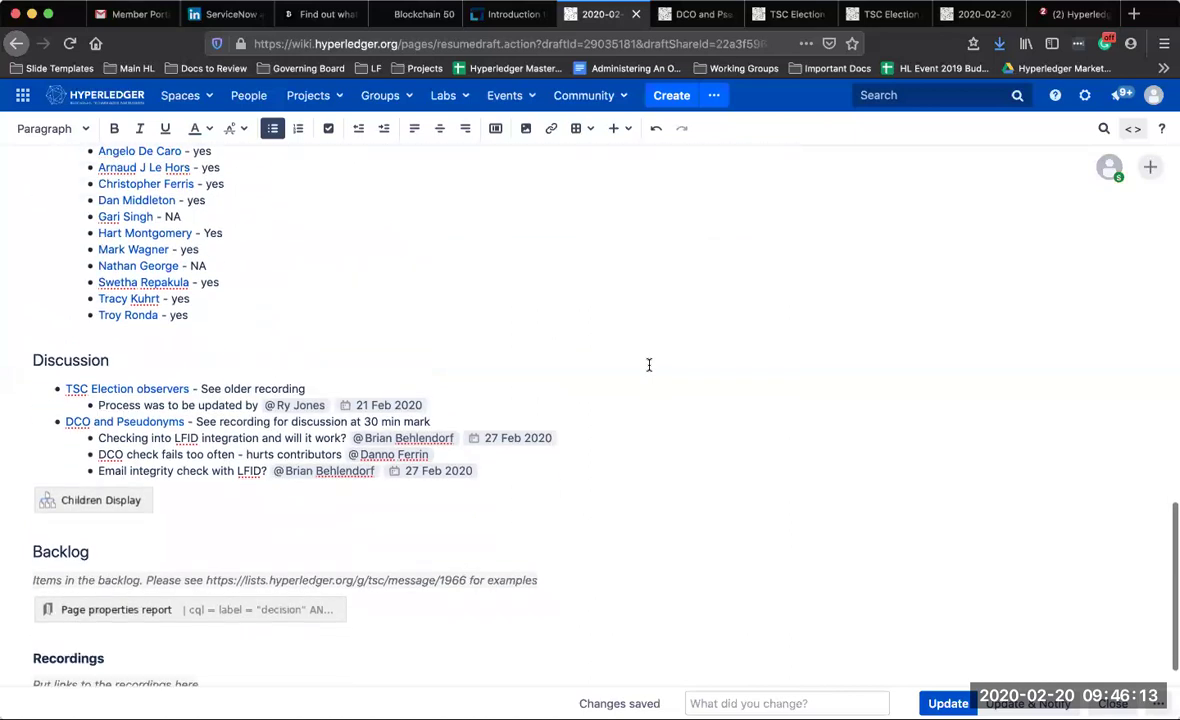
{"action": "scroll", "coordinate": [649, 365], "scroll_direction": "down", "scroll_amount": 1}
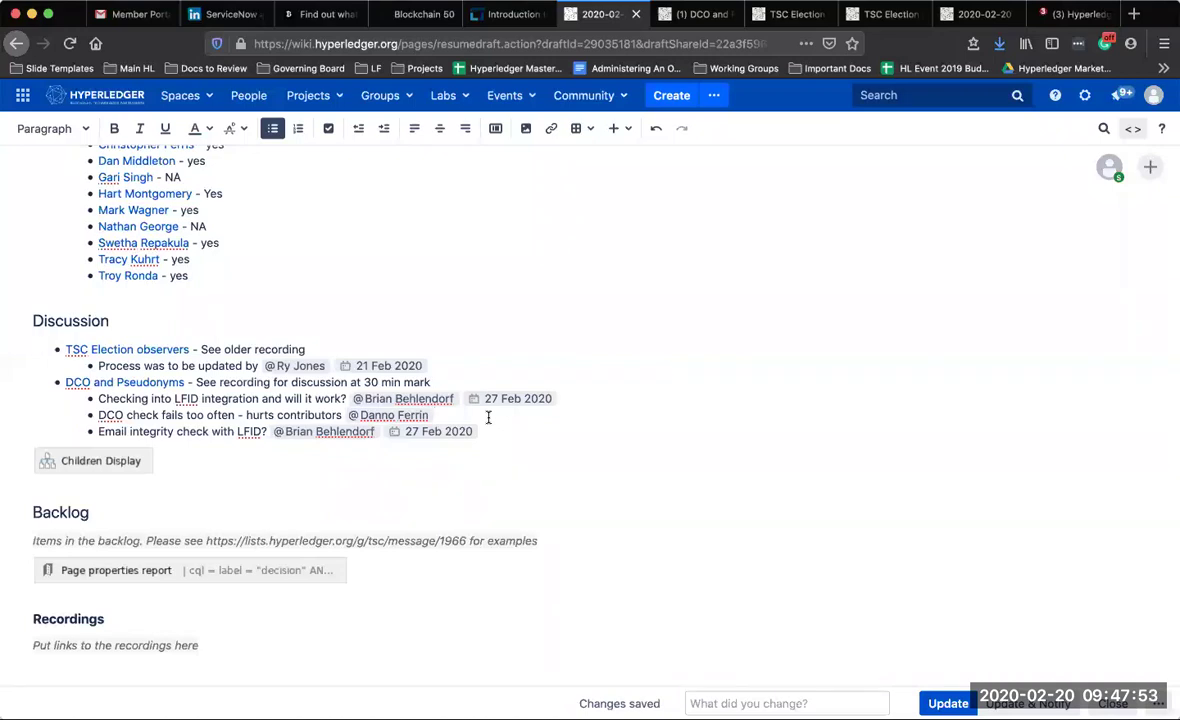
Add sub-bullet 'better DCO documentation needed?' with a mention and a 21 Feb 2020 date
{"action": "key", "text": "Return"}
{"action": "type", "text": "bet"}
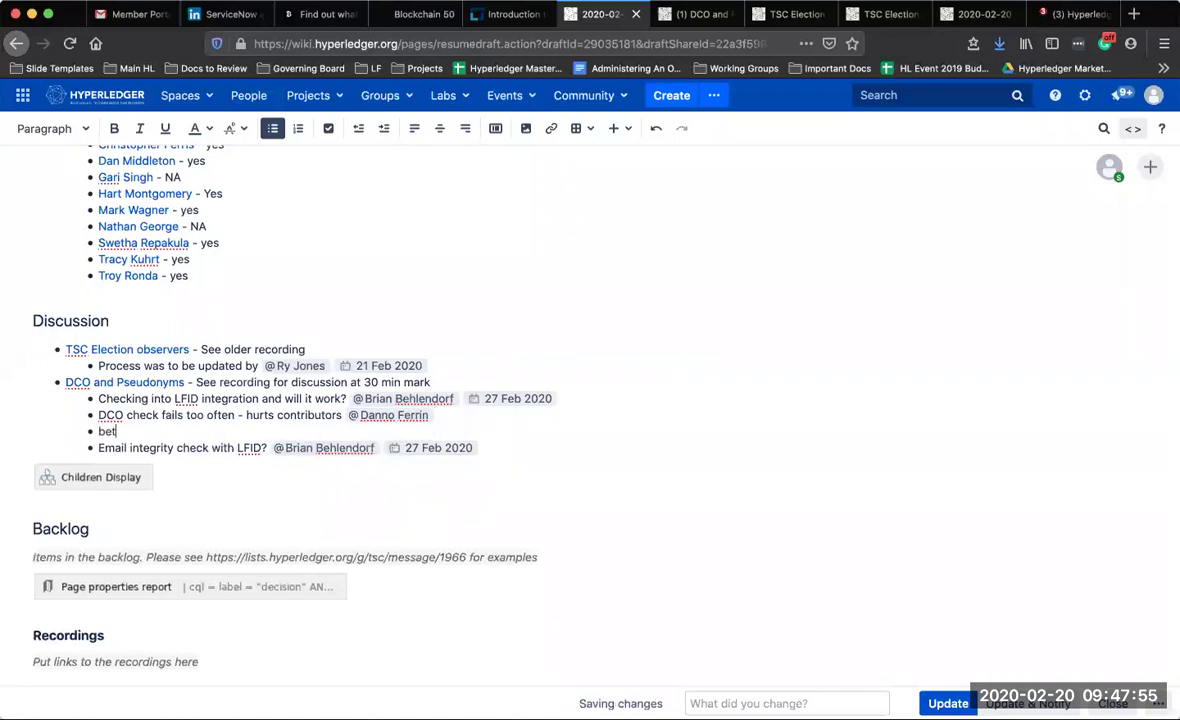
{"action": "type", "text": "ter DCO documentation needed? "}
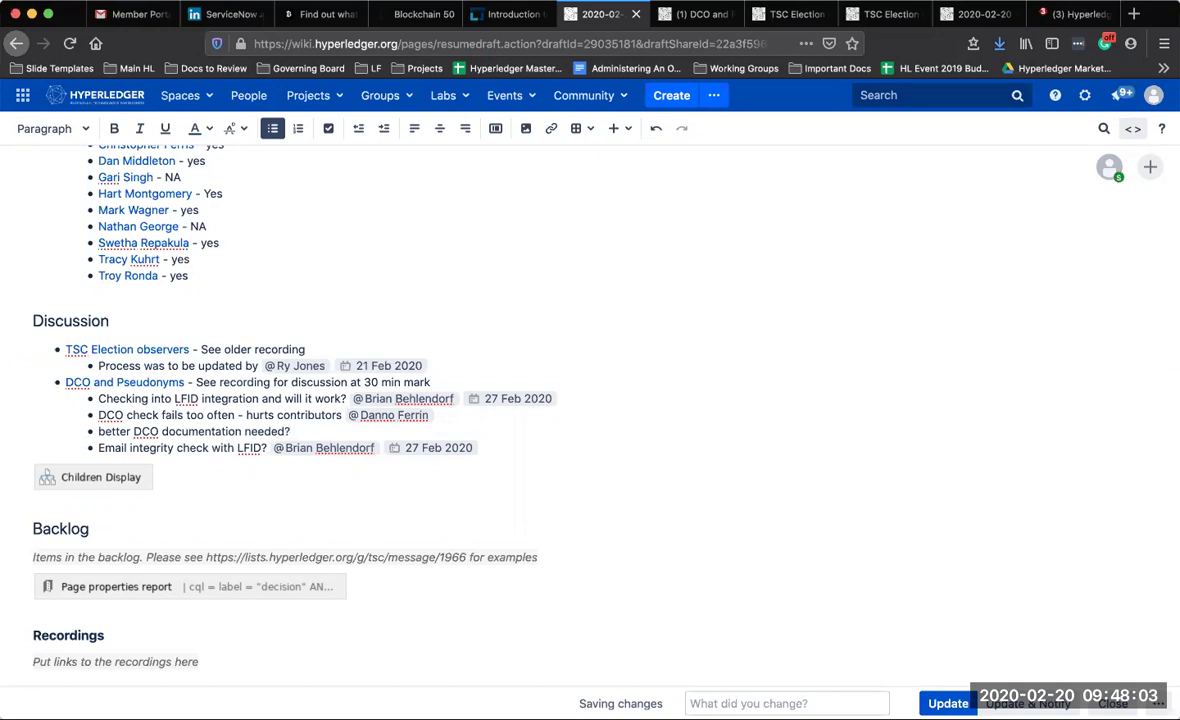
{"action": "type", "text": "@"}
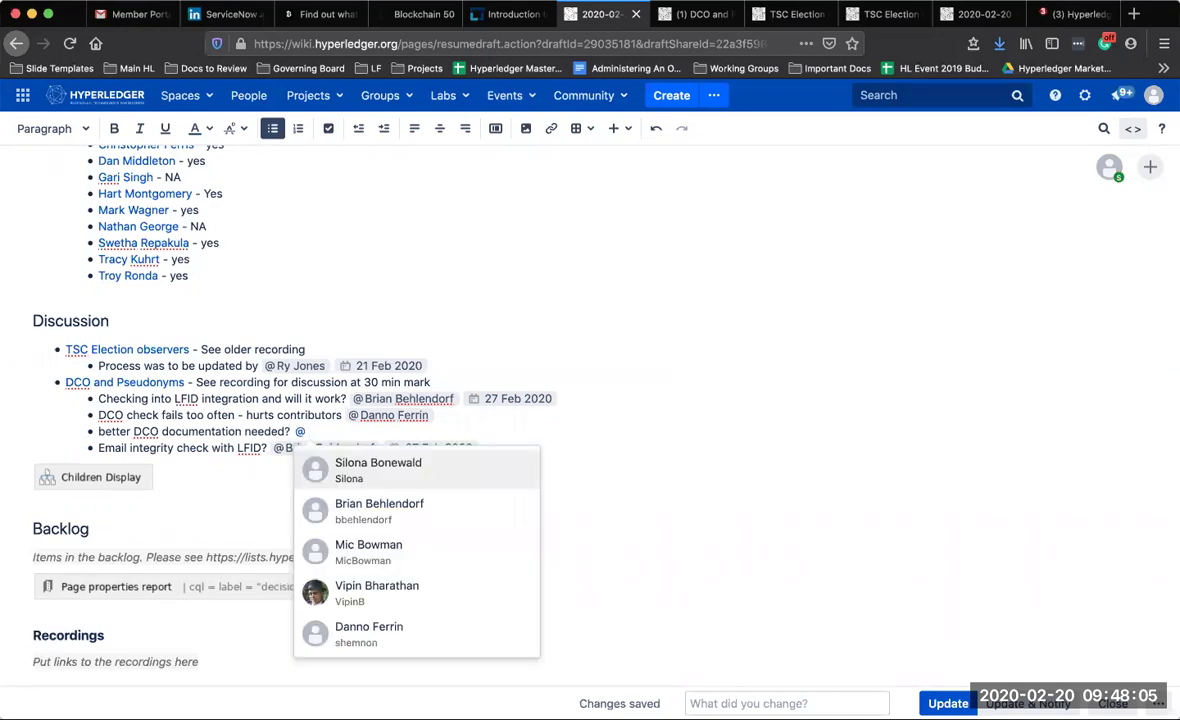
{"action": "key", "text": "Return"}
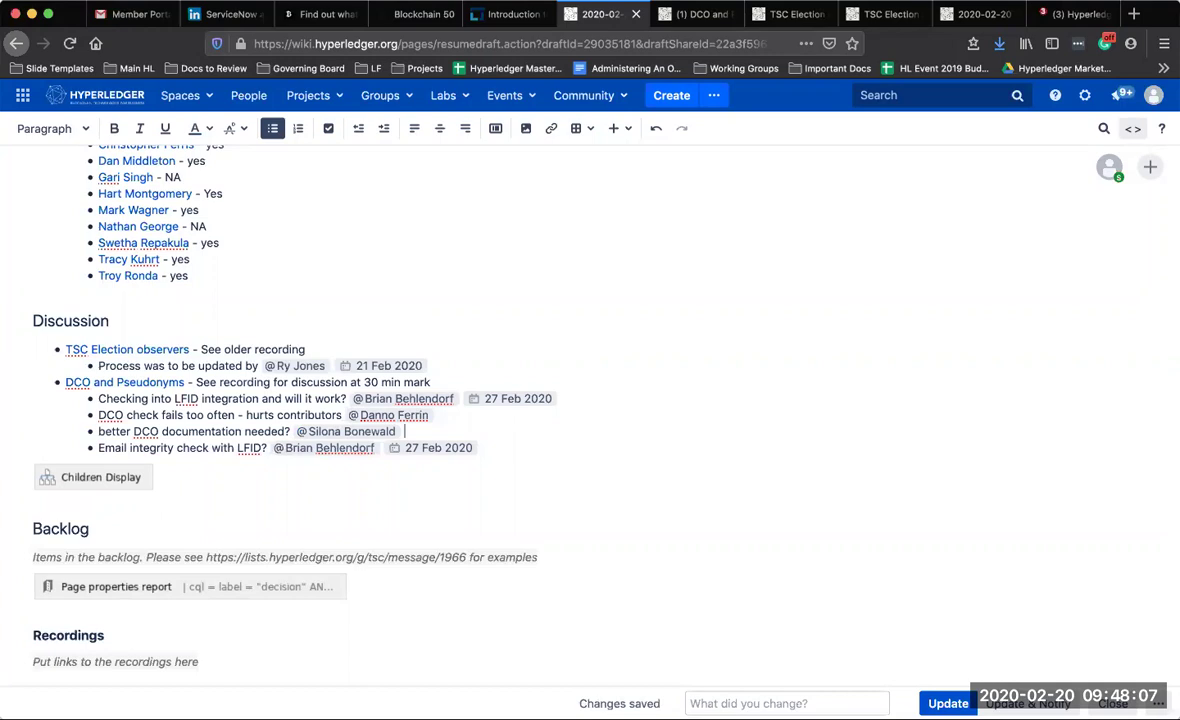
{"action": "type", "text": "//"}
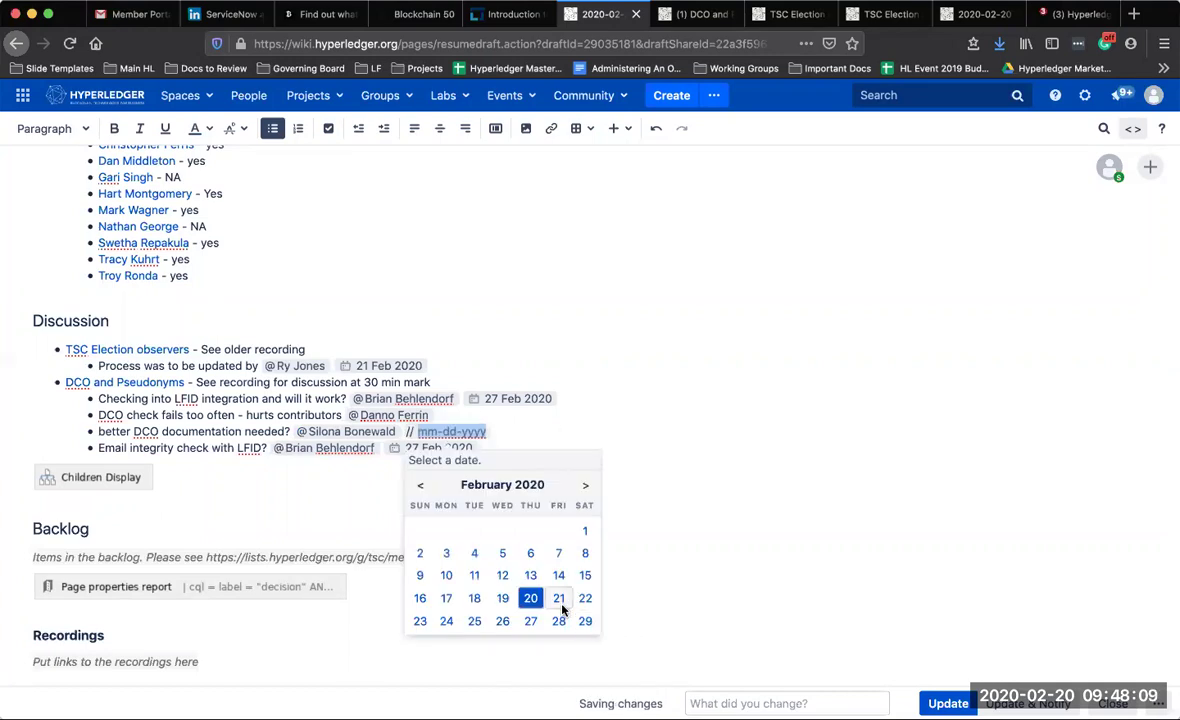
{"action": "left_click", "coordinate": [558, 598]}
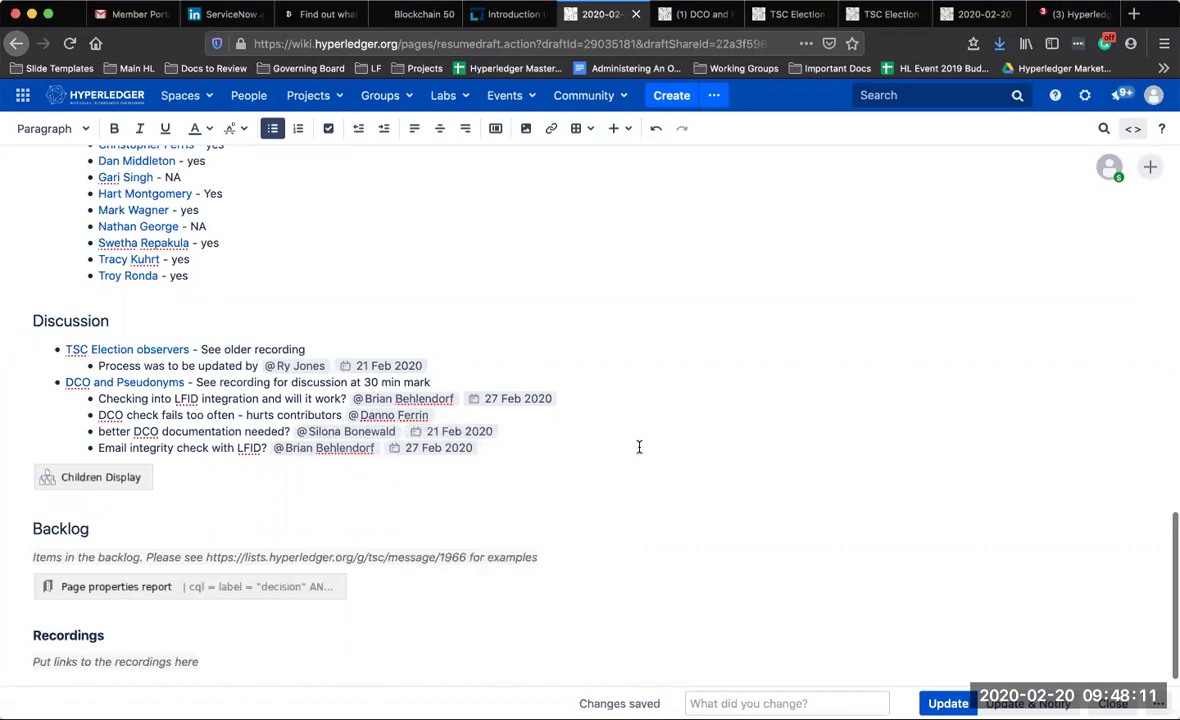
Capitalize the new sub-bullet so it starts with 'Better'
{"action": "left_click", "coordinate": [97, 431]}
{"action": "key", "text": "Delete"}
{"action": "type", "text": "B"}
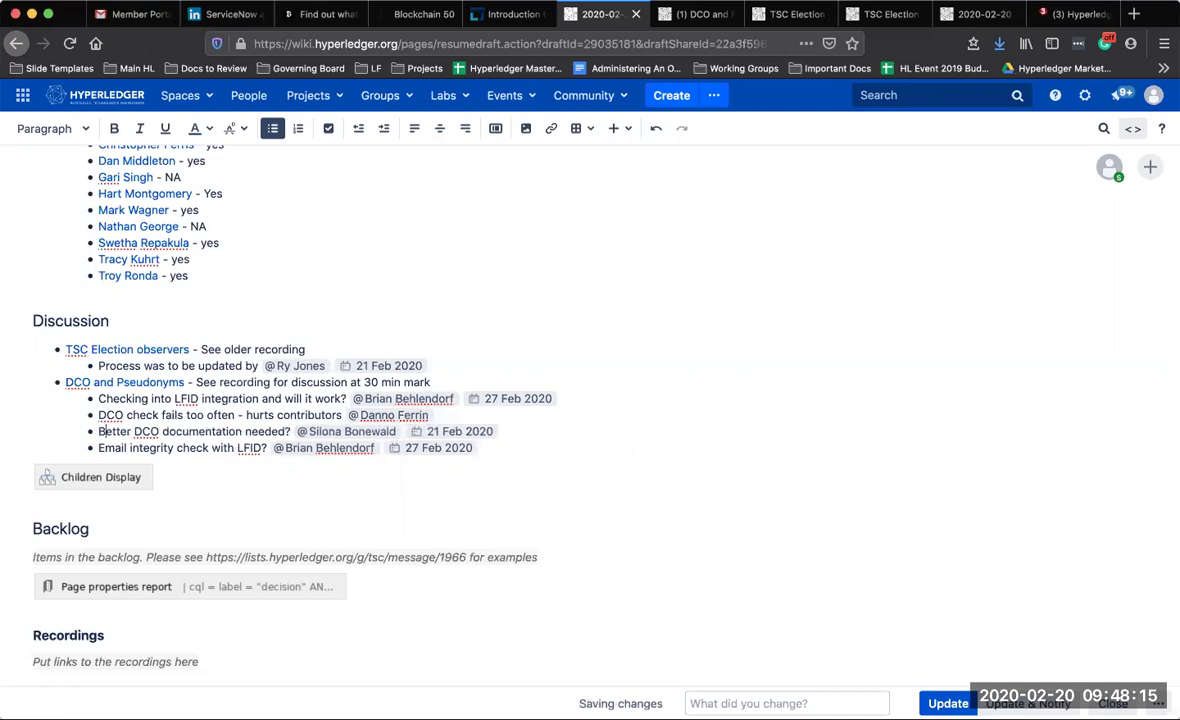
{"action": "left_click", "coordinate": [520, 450]}
{"action": "scroll", "coordinate": [515, 450], "scroll_direction": "down", "scroll_amount": 1}
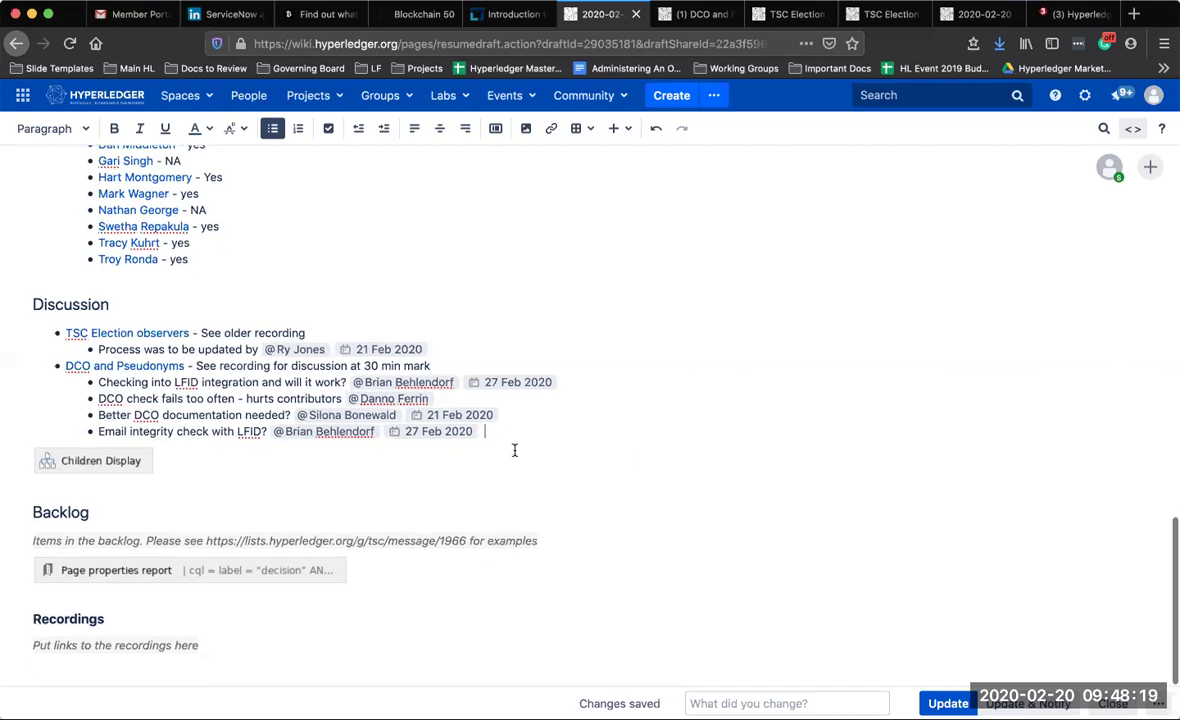
Scroll to the Discussion section and place the cursor after the last DCO sub-item
{"action": "scroll", "coordinate": [515, 450], "scroll_direction": "up", "scroll_amount": 10}
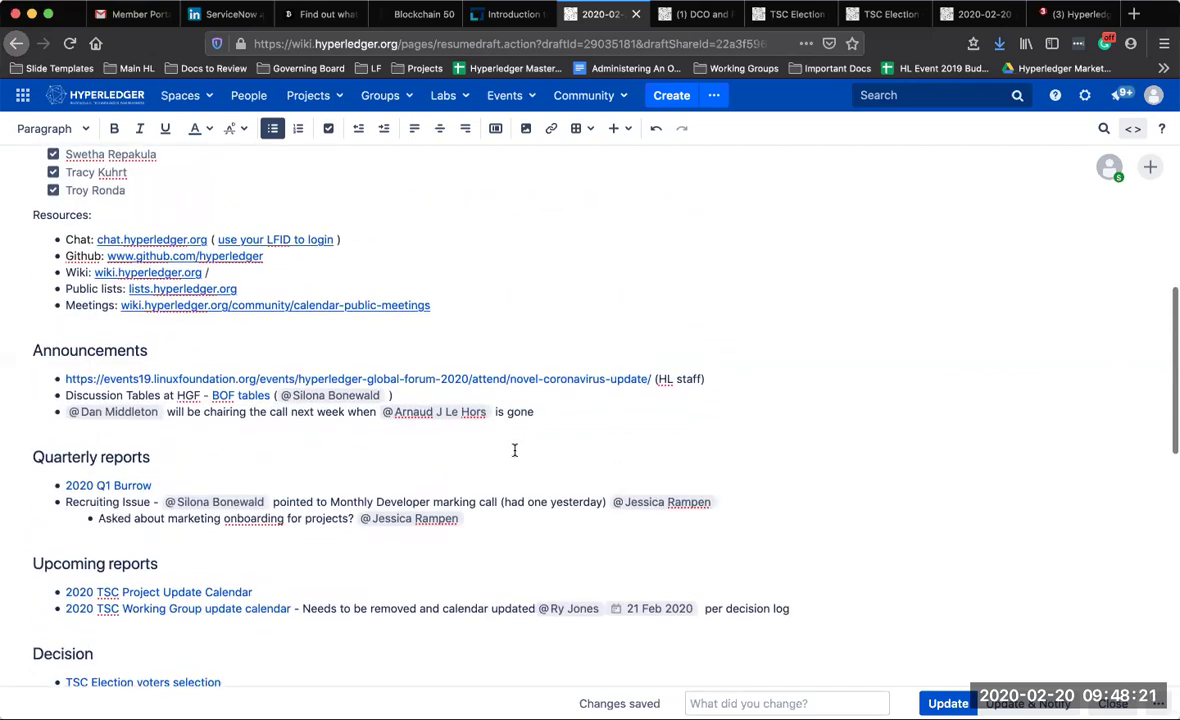
{"action": "scroll", "coordinate": [515, 450], "scroll_direction": "down", "scroll_amount": 3}
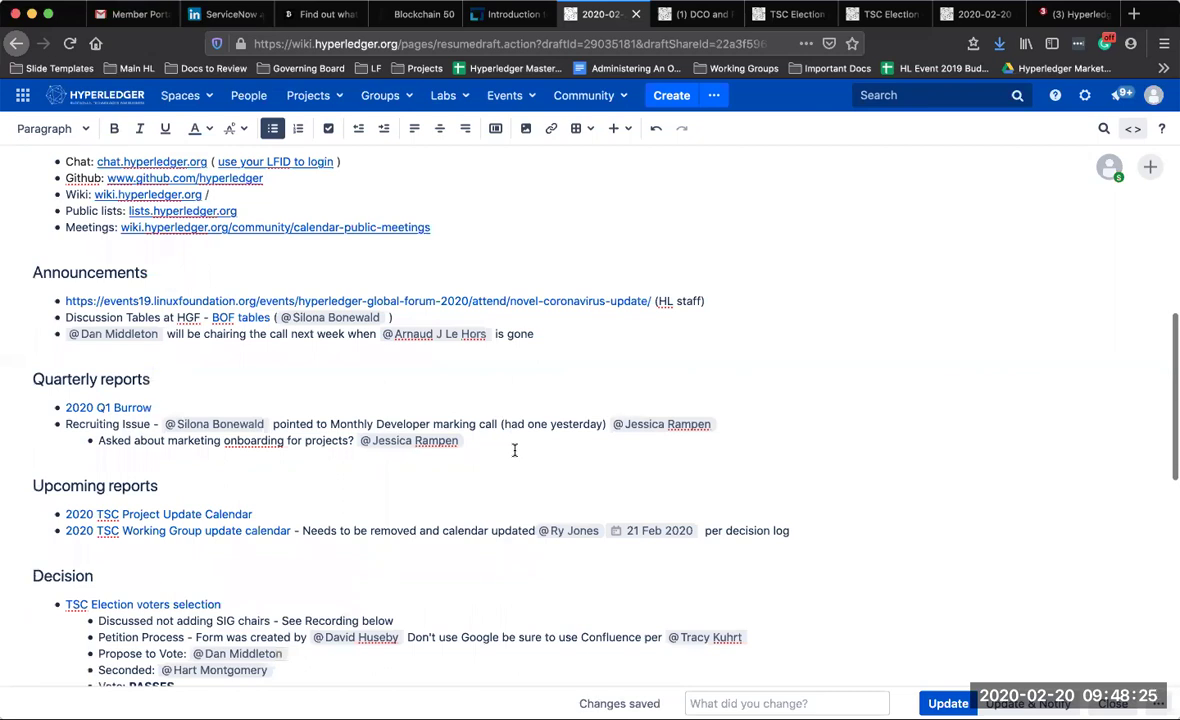
{"action": "scroll", "coordinate": [515, 450], "scroll_direction": "down", "scroll_amount": 4}
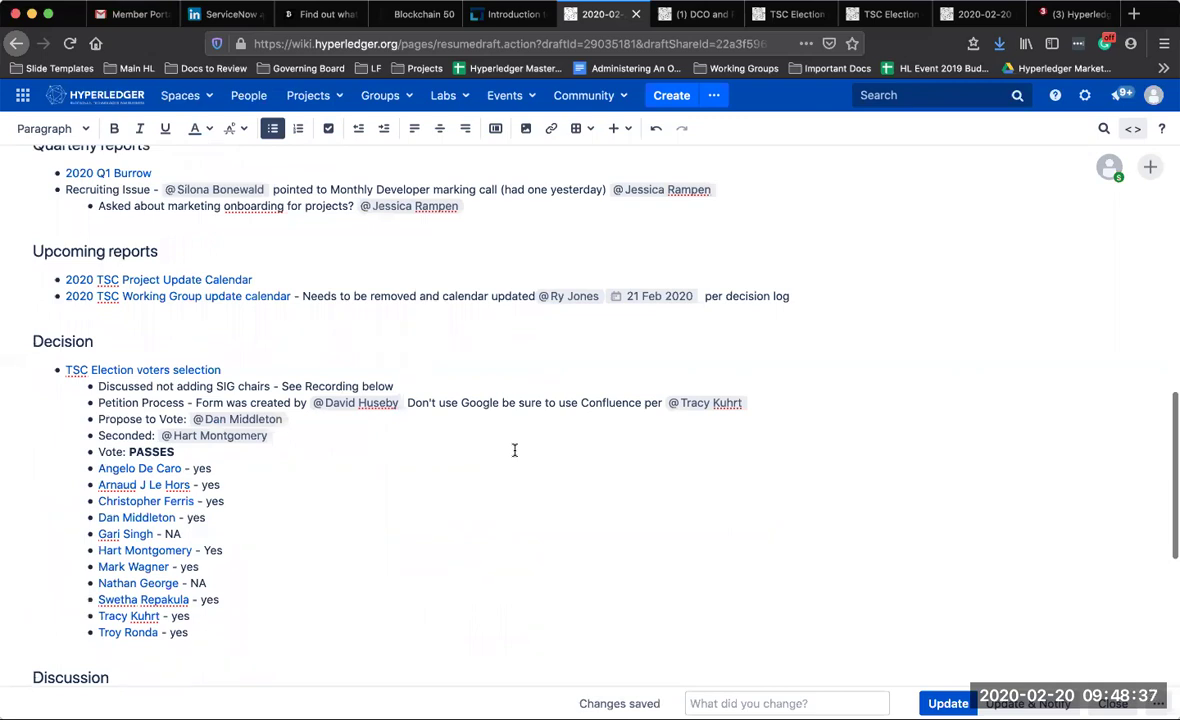
{"action": "scroll", "coordinate": [514, 450], "scroll_direction": "down", "scroll_amount": 8}
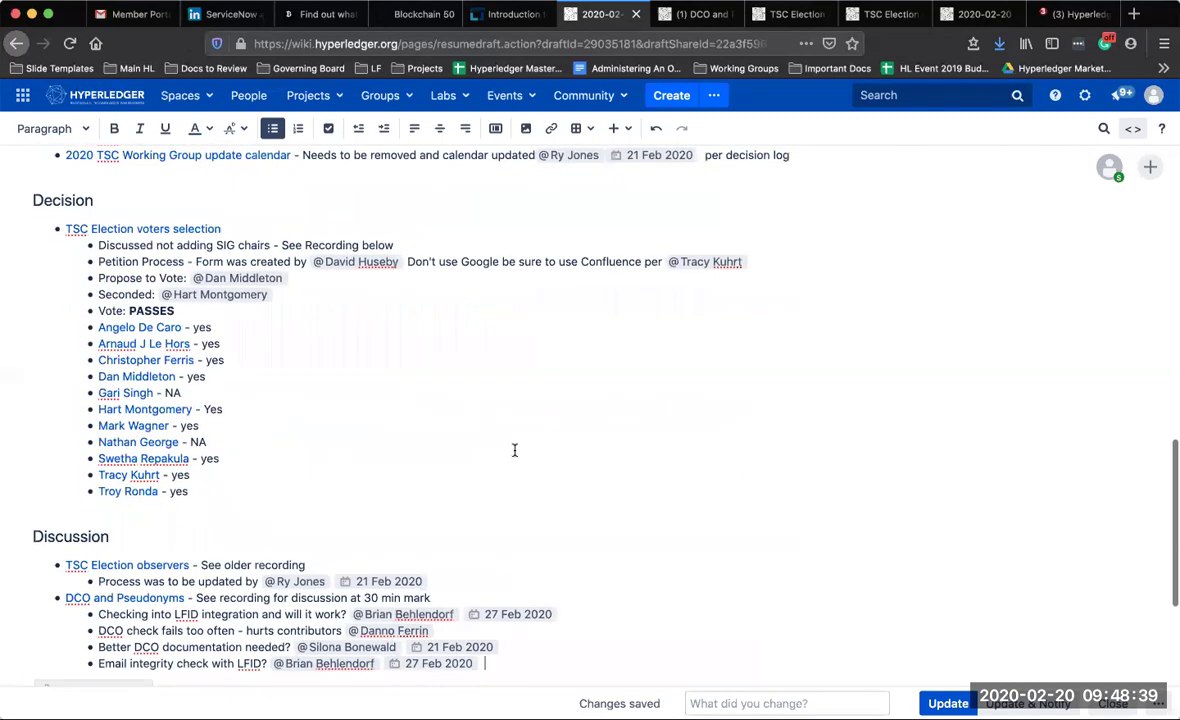
{"action": "left_click", "coordinate": [492, 432]}
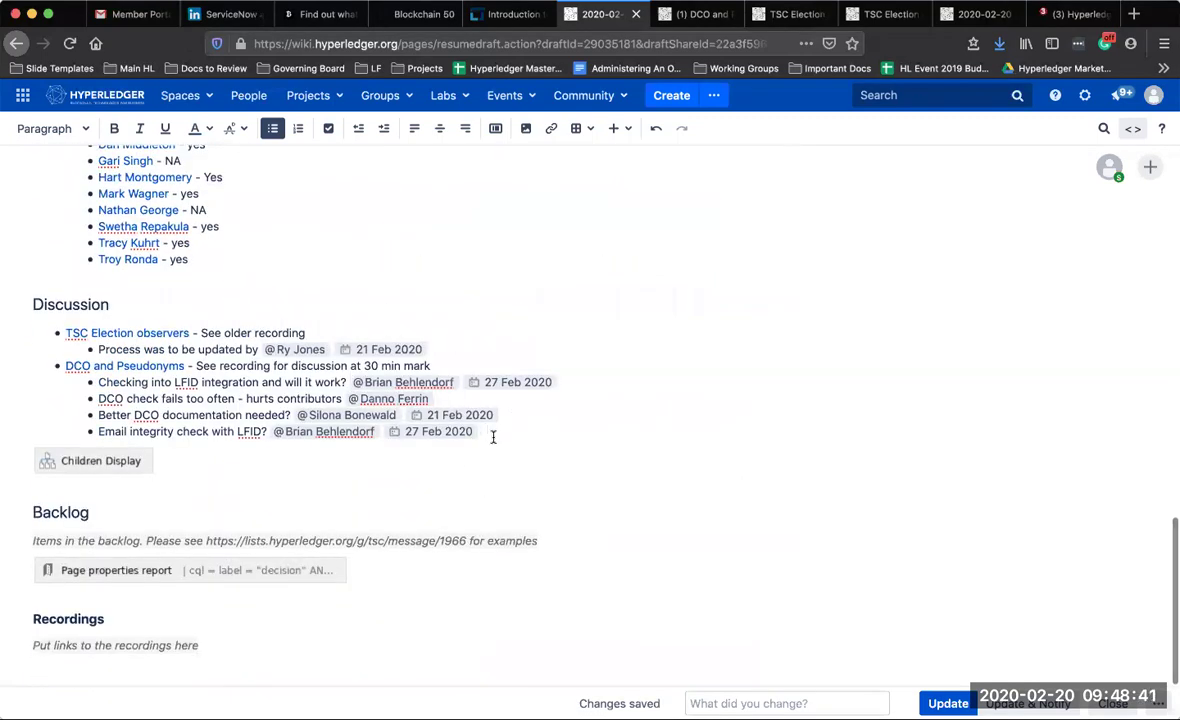
Start an outdented top-level bullet after the DCO sub-items and begin typing 'Solang proposal'
{"action": "key", "text": "Return"}
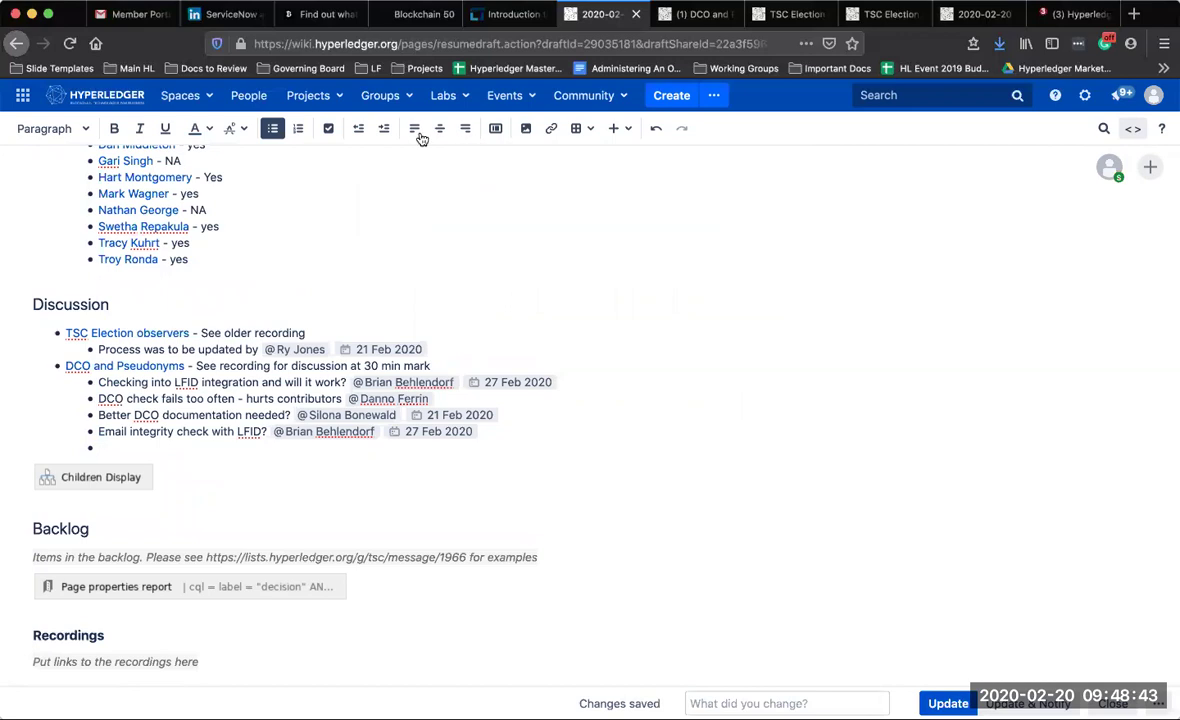
{"action": "left_click", "coordinate": [358, 129]}
{"action": "type", "text": "Solang"}
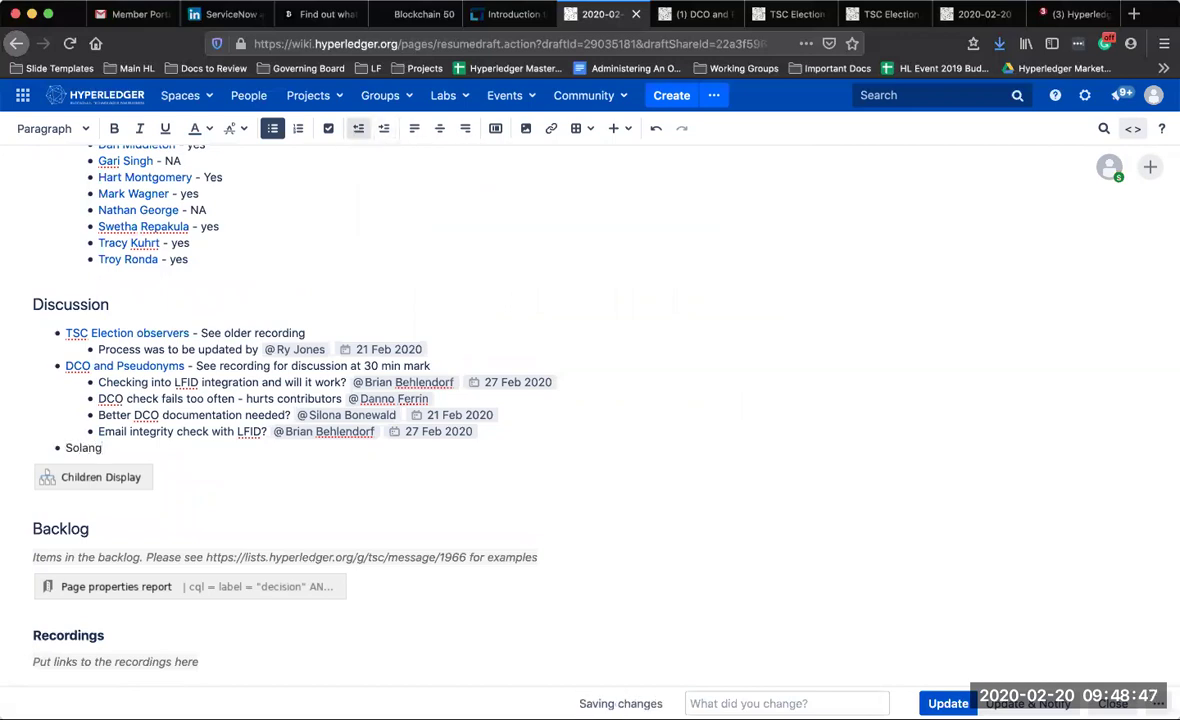
{"action": "type", "text": " proposal"}
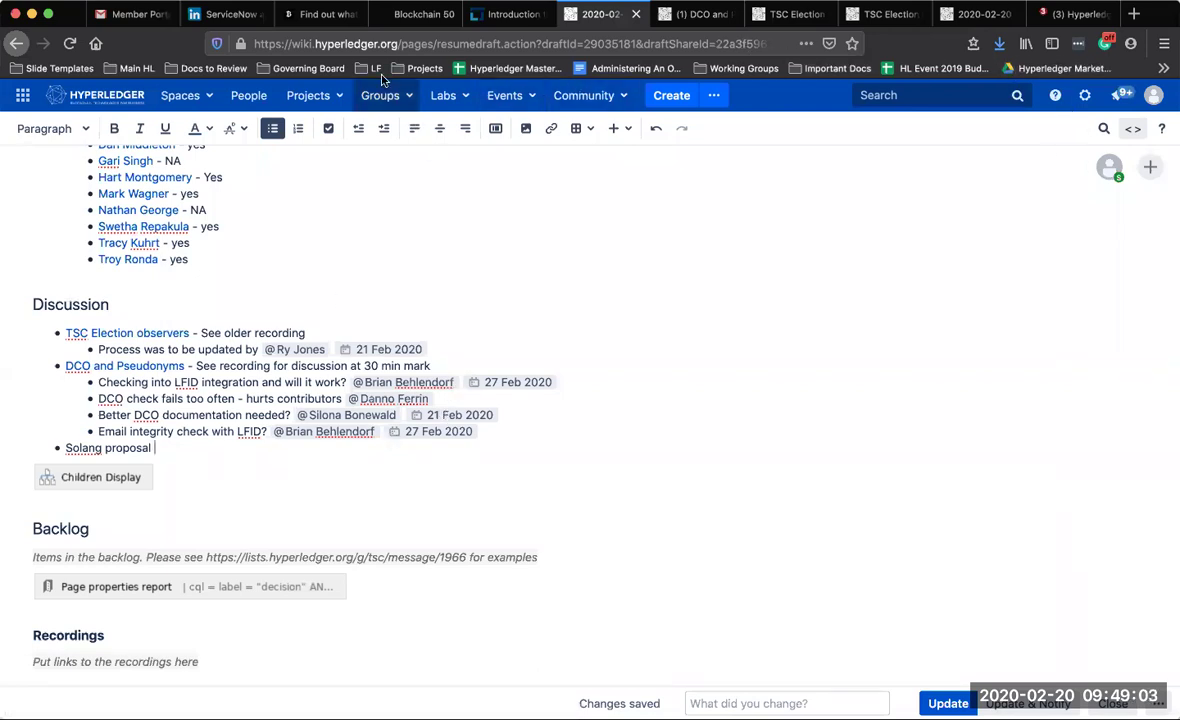
Open the TSC Election voters selection decision page in edit mode
{"action": "left_click", "coordinate": [873, 16]}
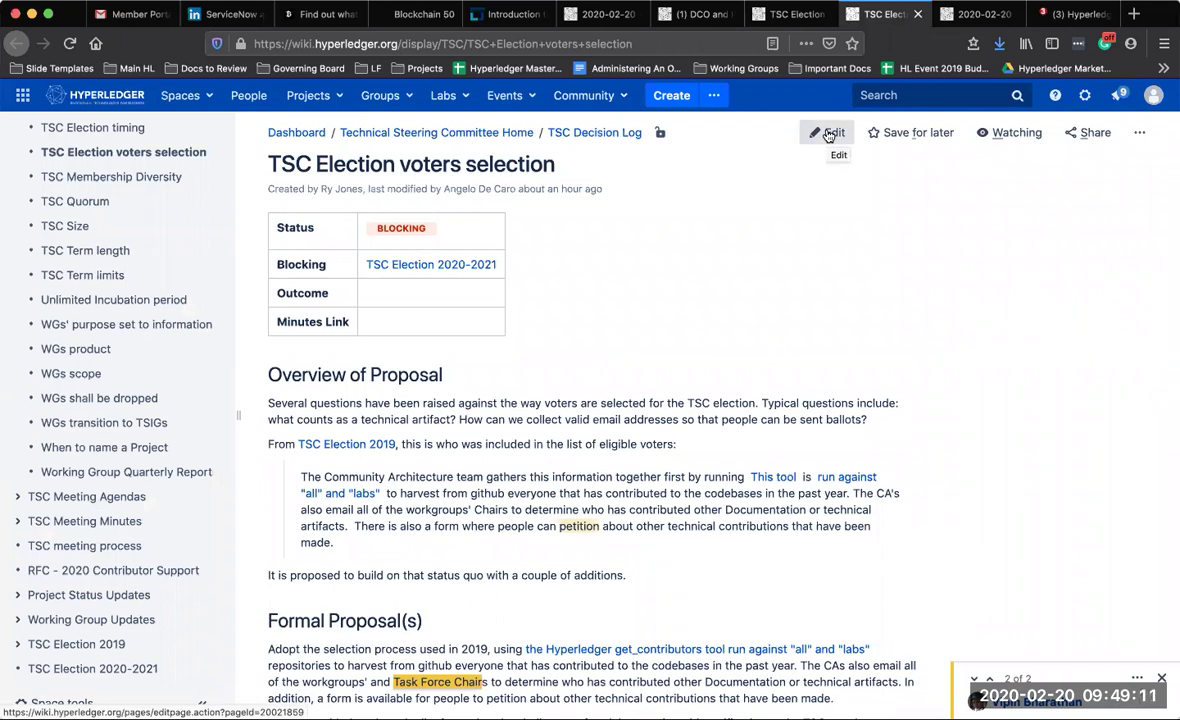
{"action": "left_click", "coordinate": [828, 135]}
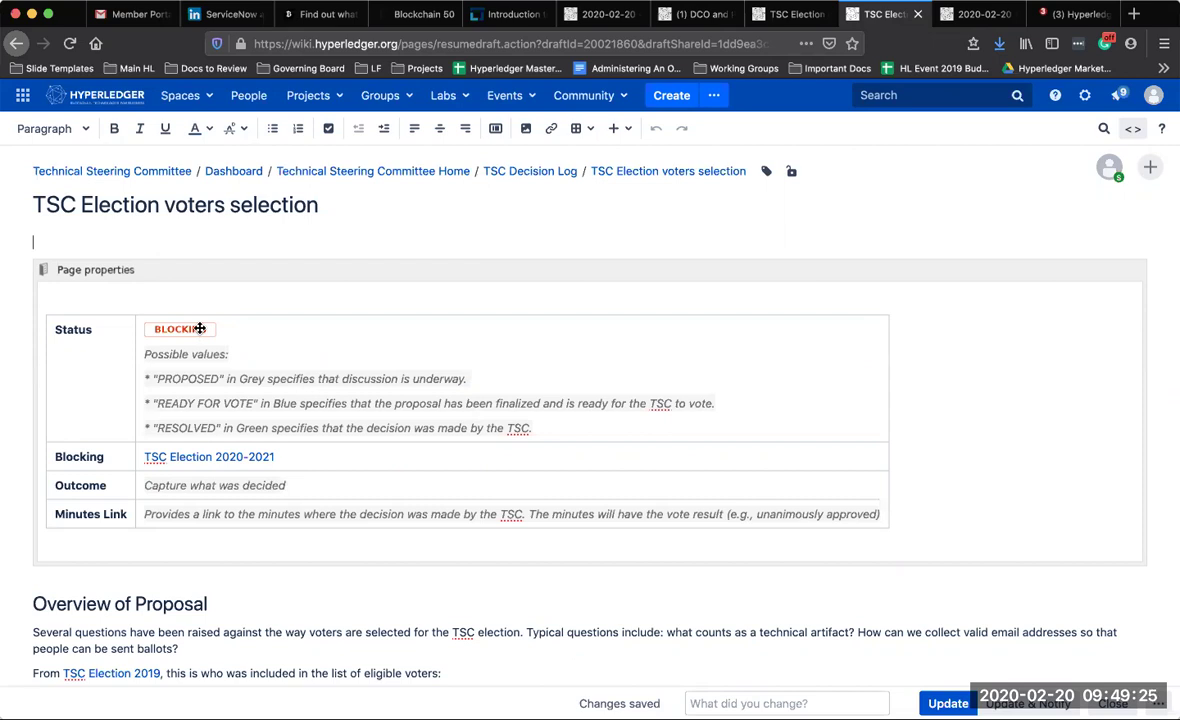
Enter 'Passed' as the Outcome and look through the status lozenge's colour options
{"action": "left_click", "coordinate": [198, 486]}
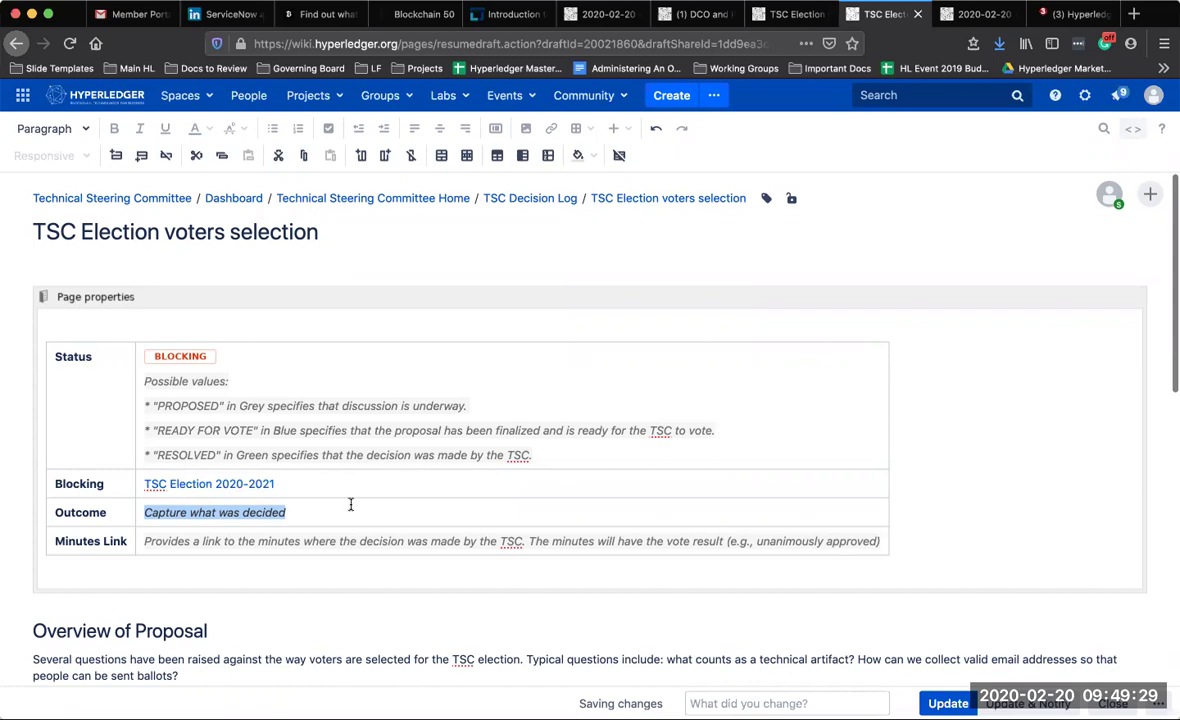
{"action": "type", "text": "Pa"}
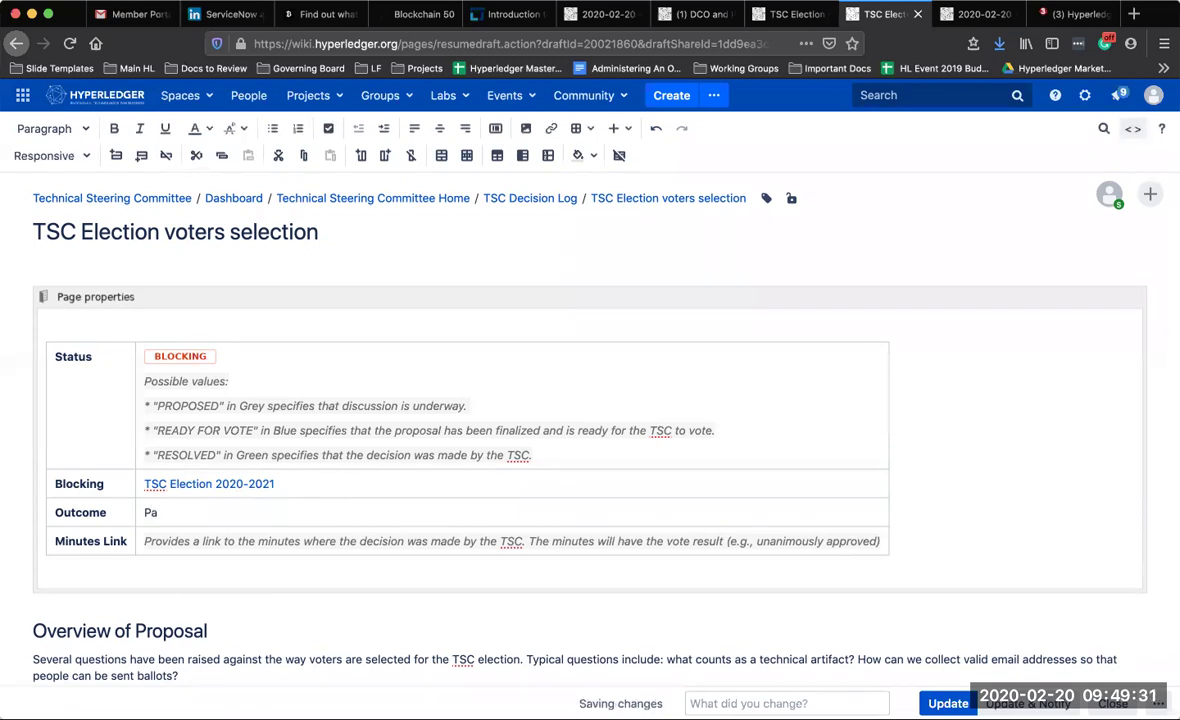
{"action": "type", "text": "ssed"}
{"action": "left_click", "coordinate": [185, 356]}
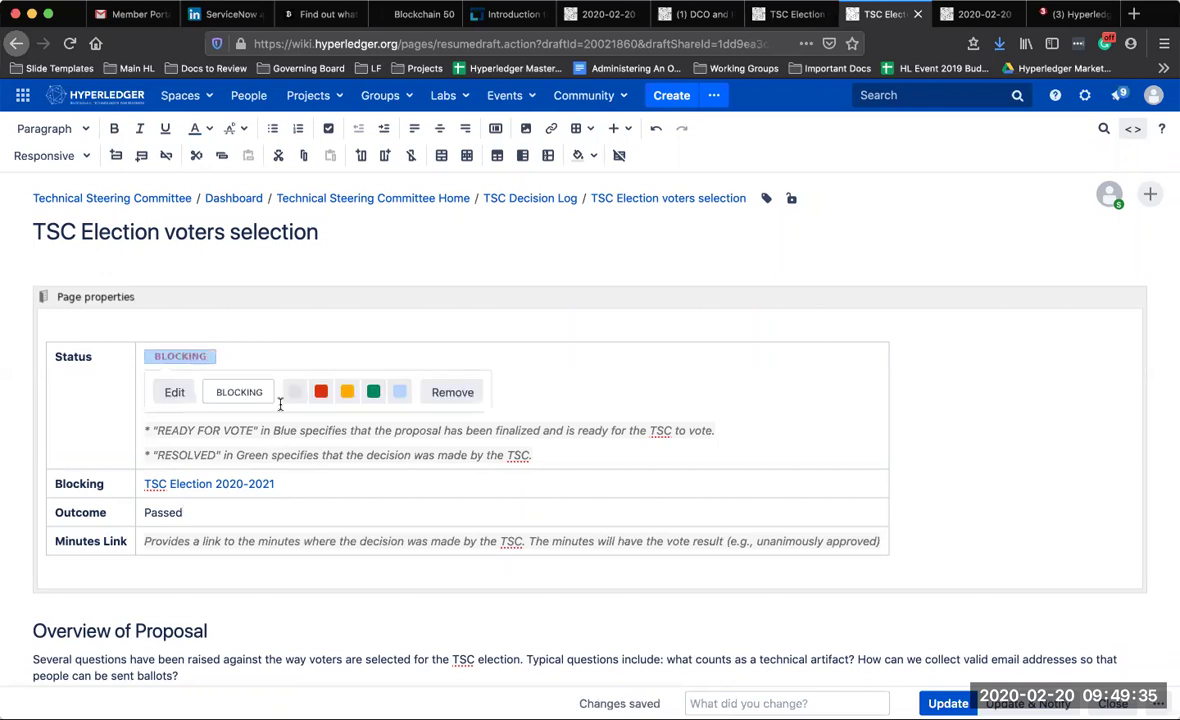
{"action": "left_click", "coordinate": [373, 391]}
{"action": "left_click", "coordinate": [282, 364]}
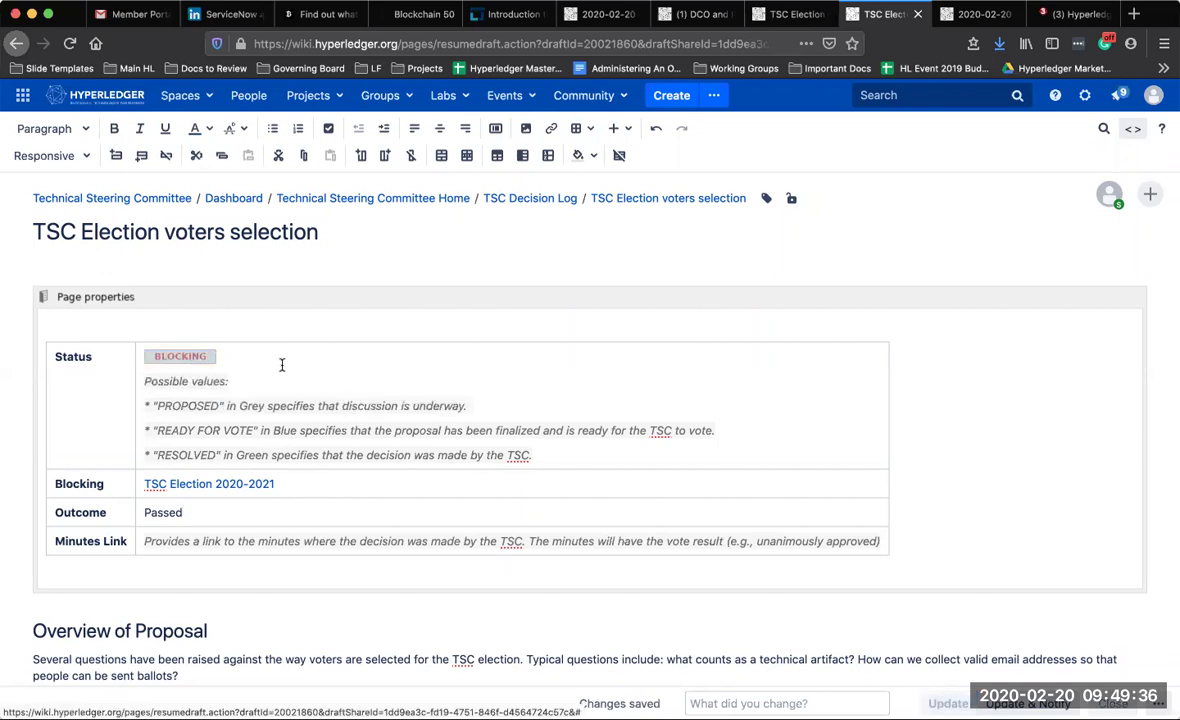
{"action": "double_click", "coordinate": [206, 360]}
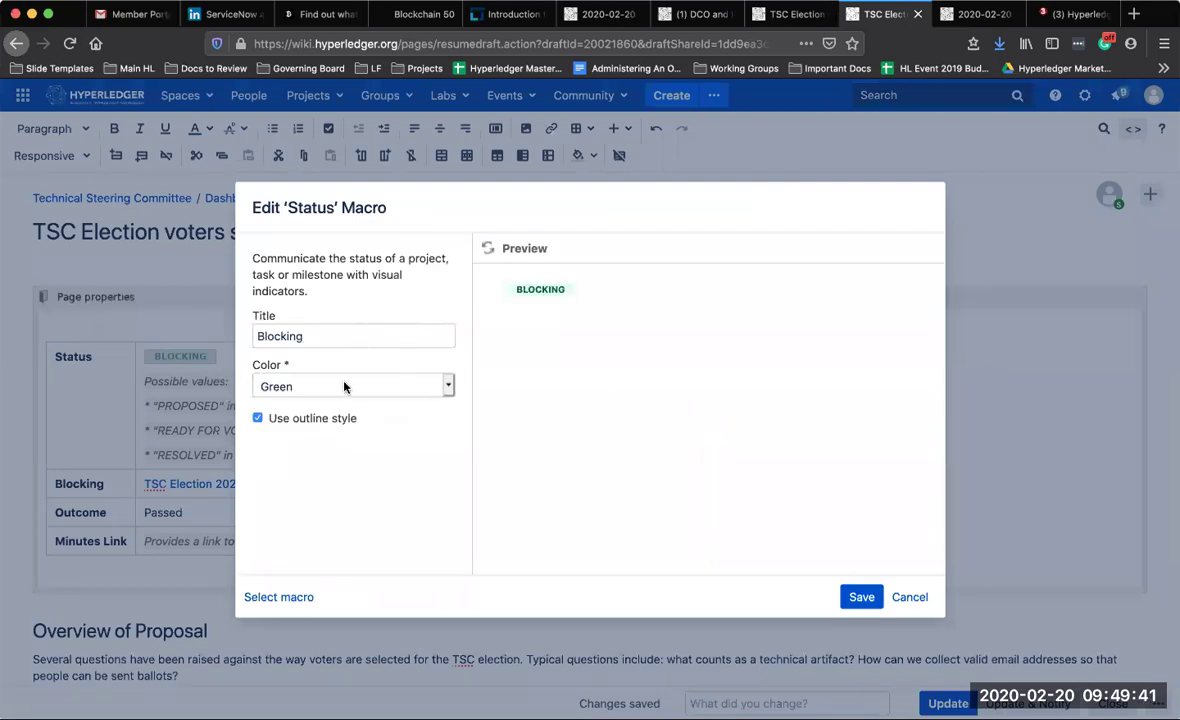
{"action": "left_click", "coordinate": [342, 385]}
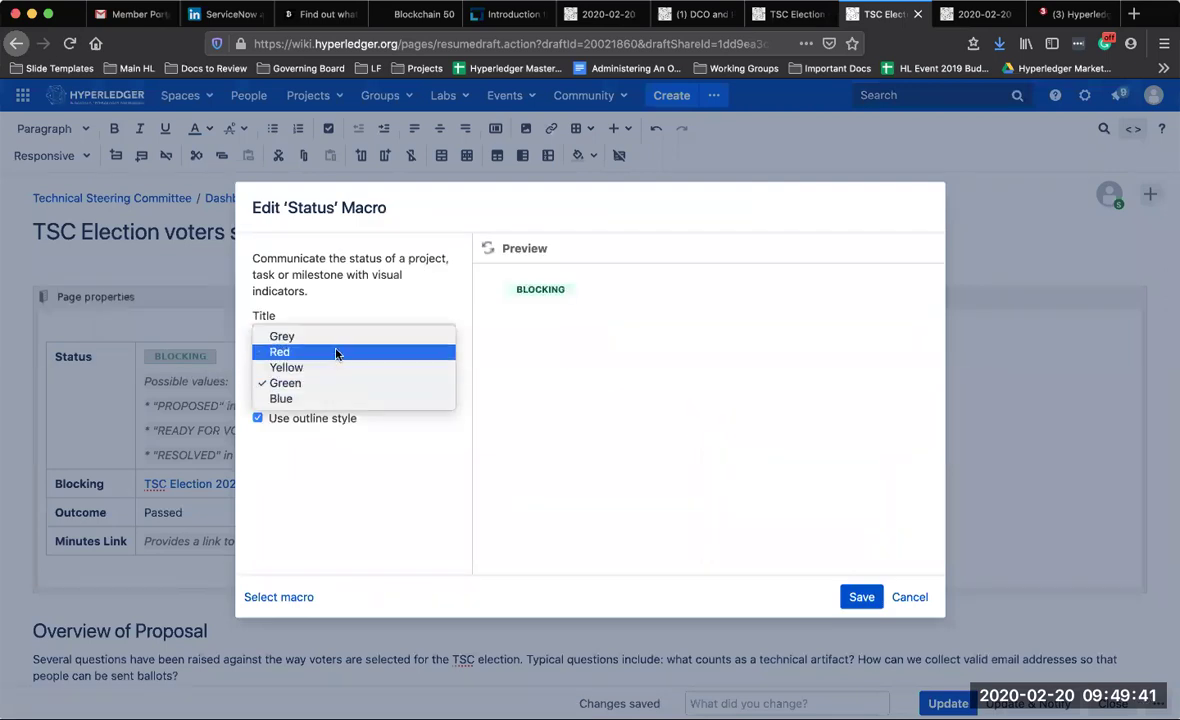
{"action": "left_click", "coordinate": [903, 602]}
{"action": "left_click", "coordinate": [905, 598]}
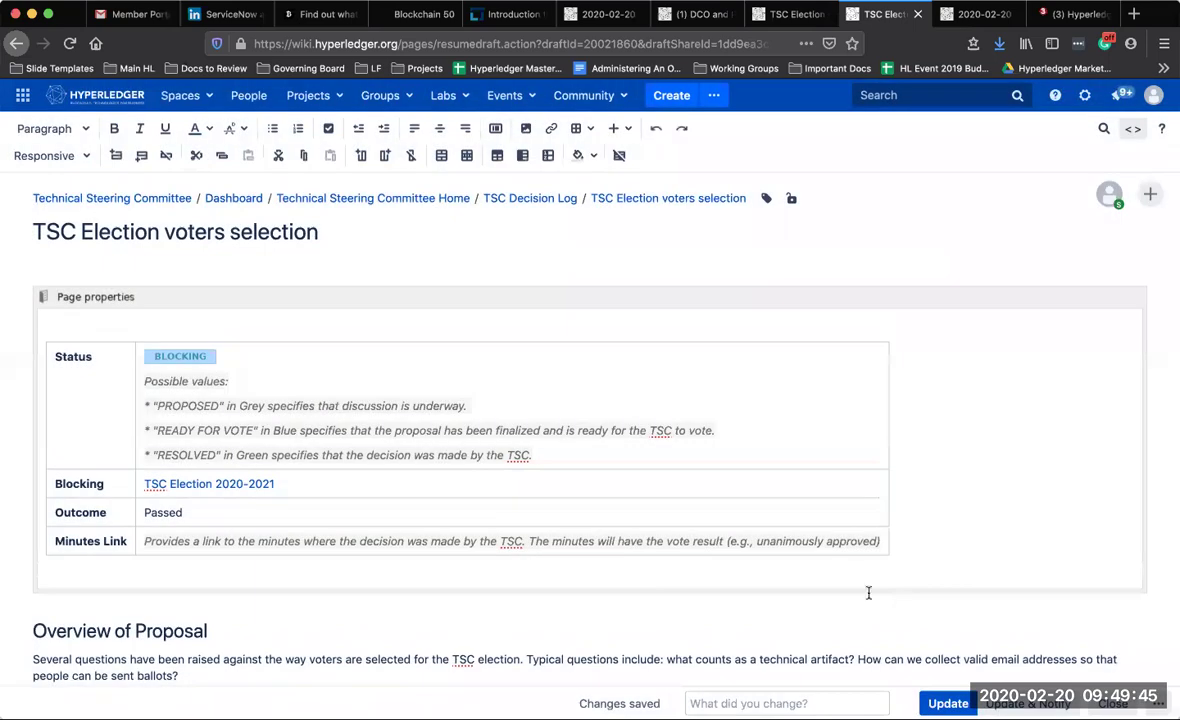
Relabel the BLOCKING status lozenge as PASSED in green
{"action": "left_click", "coordinate": [196, 356]}
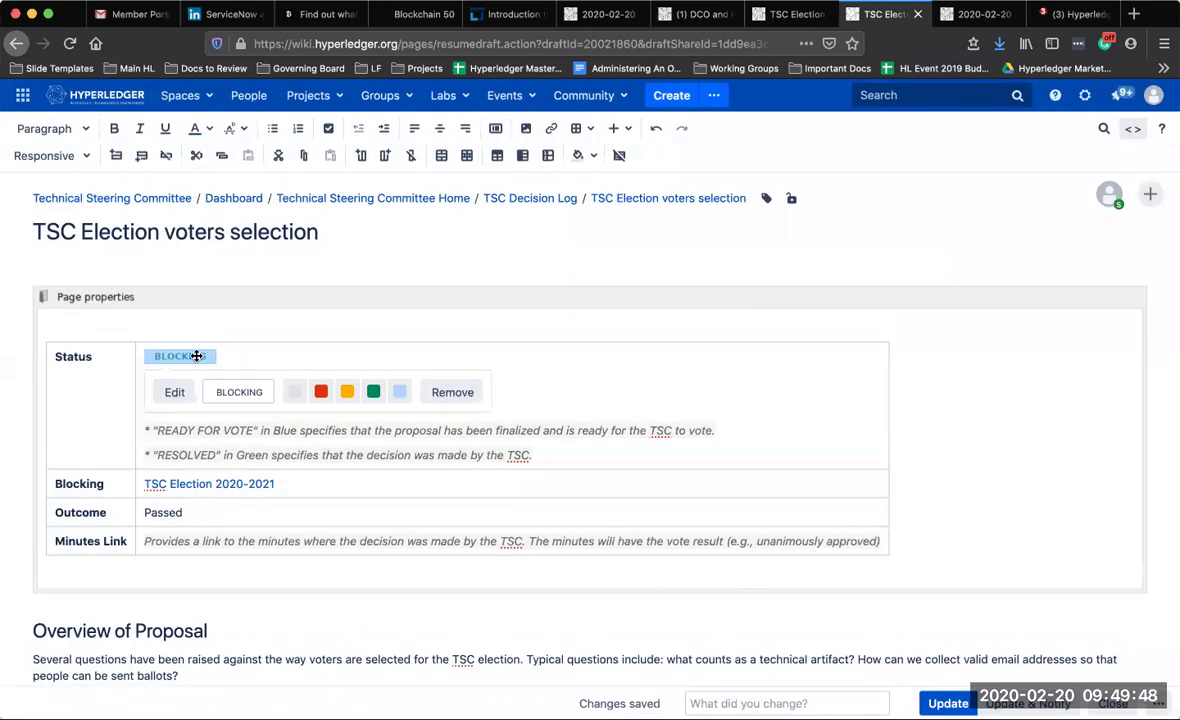
{"action": "left_click", "coordinate": [321, 390]}
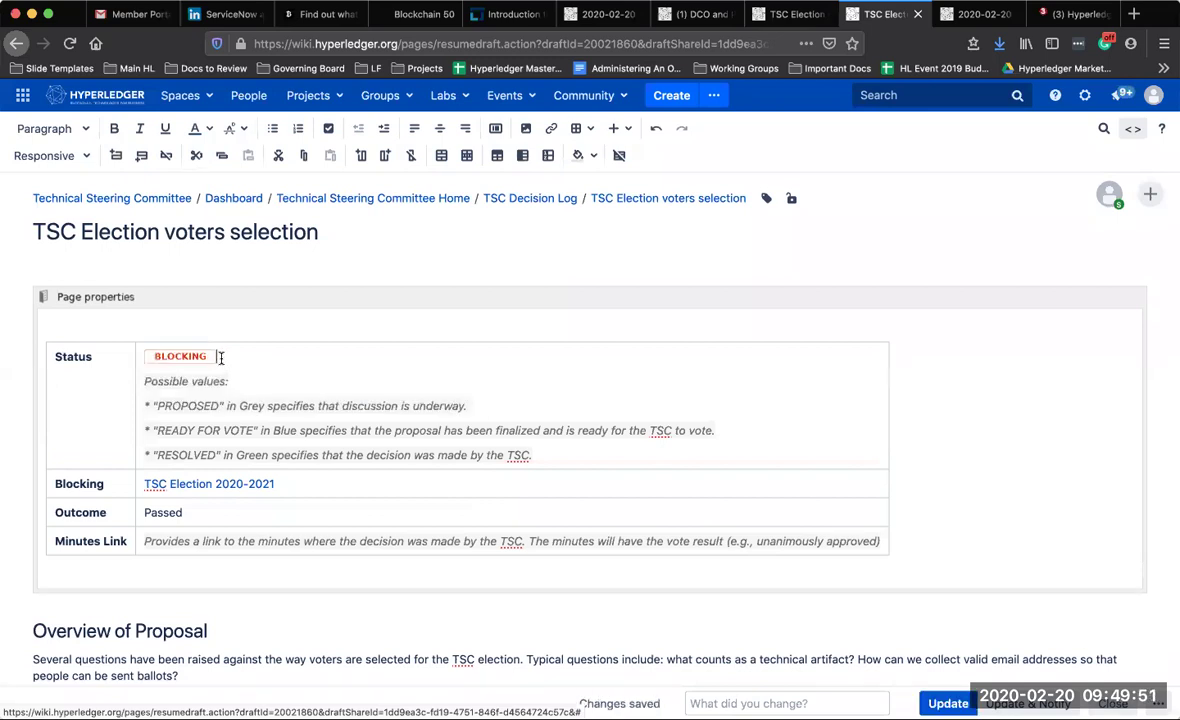
{"action": "left_click", "coordinate": [167, 355]}
{"action": "double_click", "coordinate": [245, 392]}
{"action": "type", "text": "PASSED"}
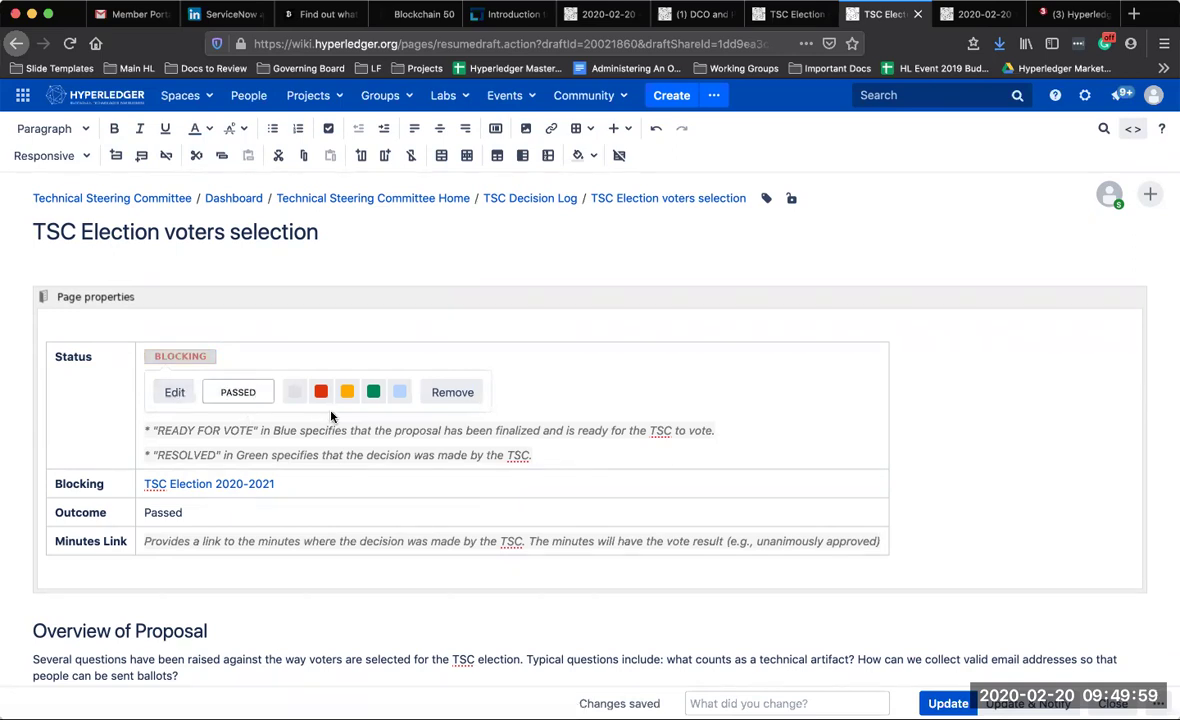
{"action": "left_click", "coordinate": [371, 391]}
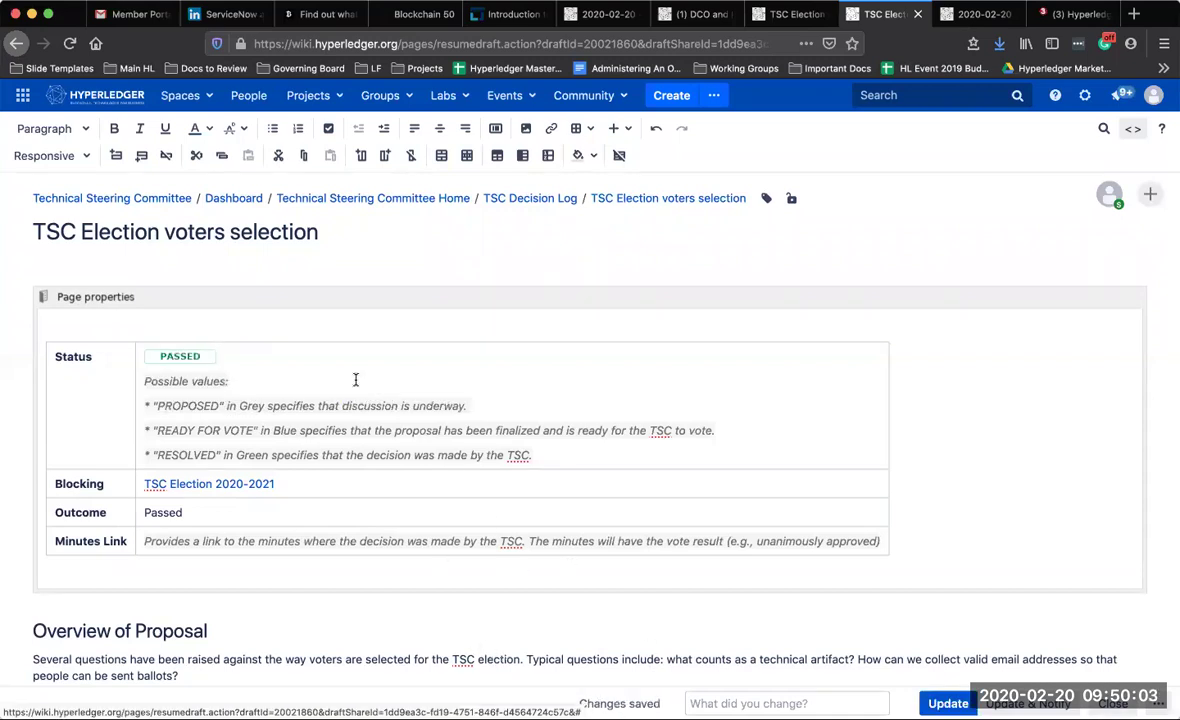
{"action": "scroll", "coordinate": [350, 452], "scroll_direction": "down", "scroll_amount": 2}
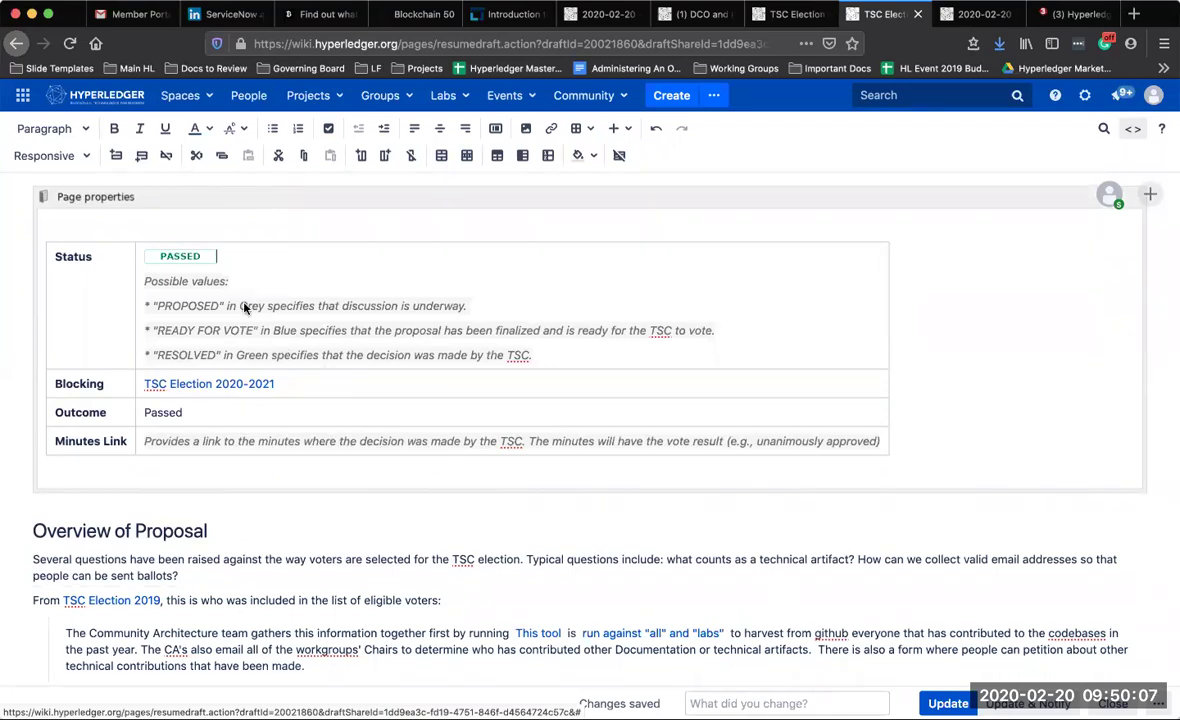
Change the status label to RESOLVED in green and publish the page with Update
{"action": "left_click", "coordinate": [185, 256]}
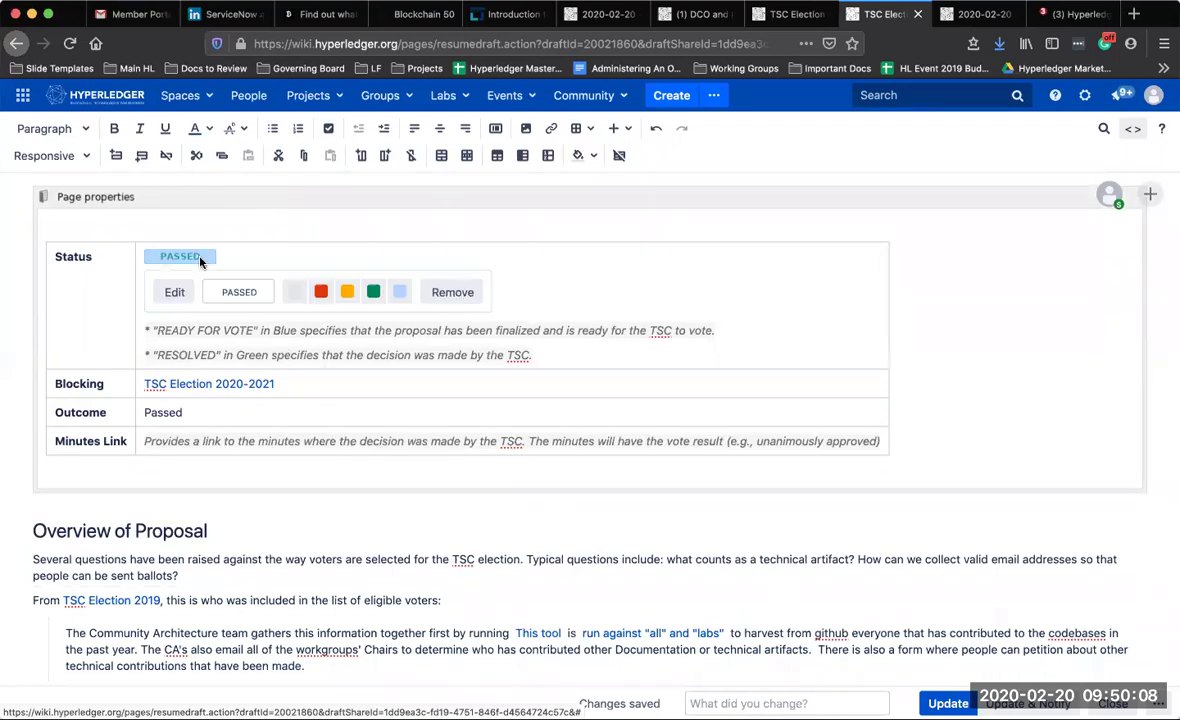
{"action": "double_click", "coordinate": [238, 293]}
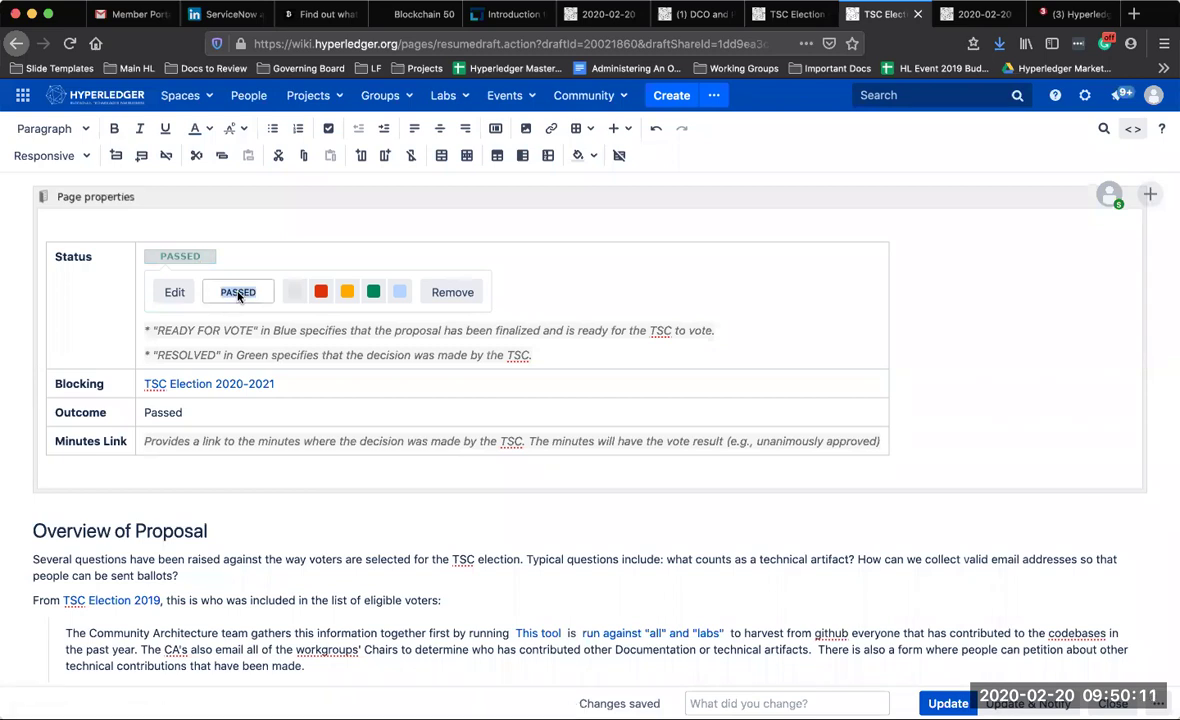
{"action": "type", "text": "RESOLVED"}
{"action": "left_click", "coordinate": [338, 355]}
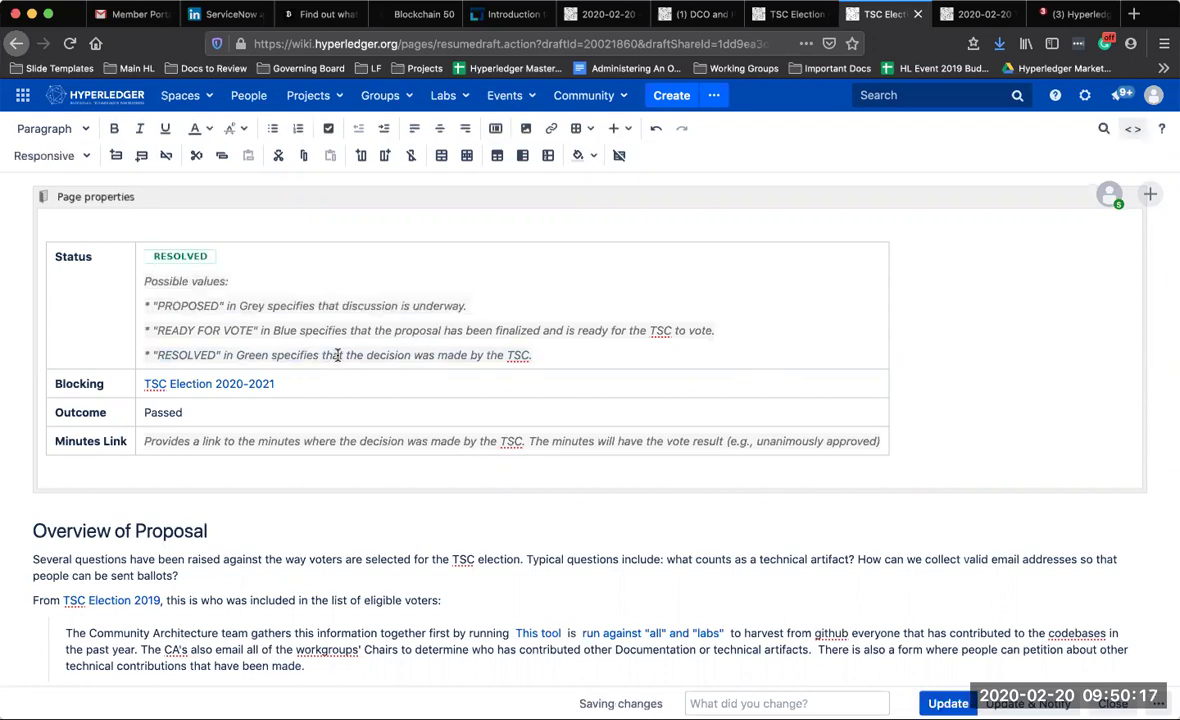
{"action": "scroll", "coordinate": [340, 430], "scroll_direction": "down", "scroll_amount": 10}
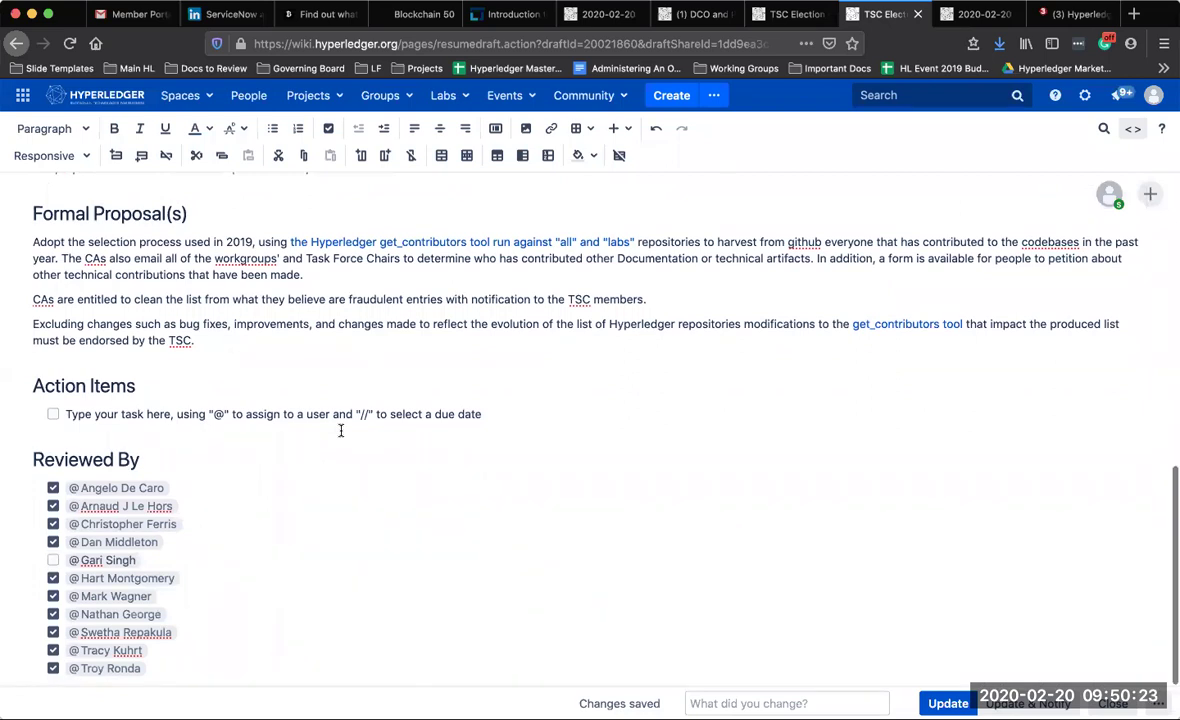
{"action": "scroll", "coordinate": [340, 430], "scroll_direction": "up", "scroll_amount": 10}
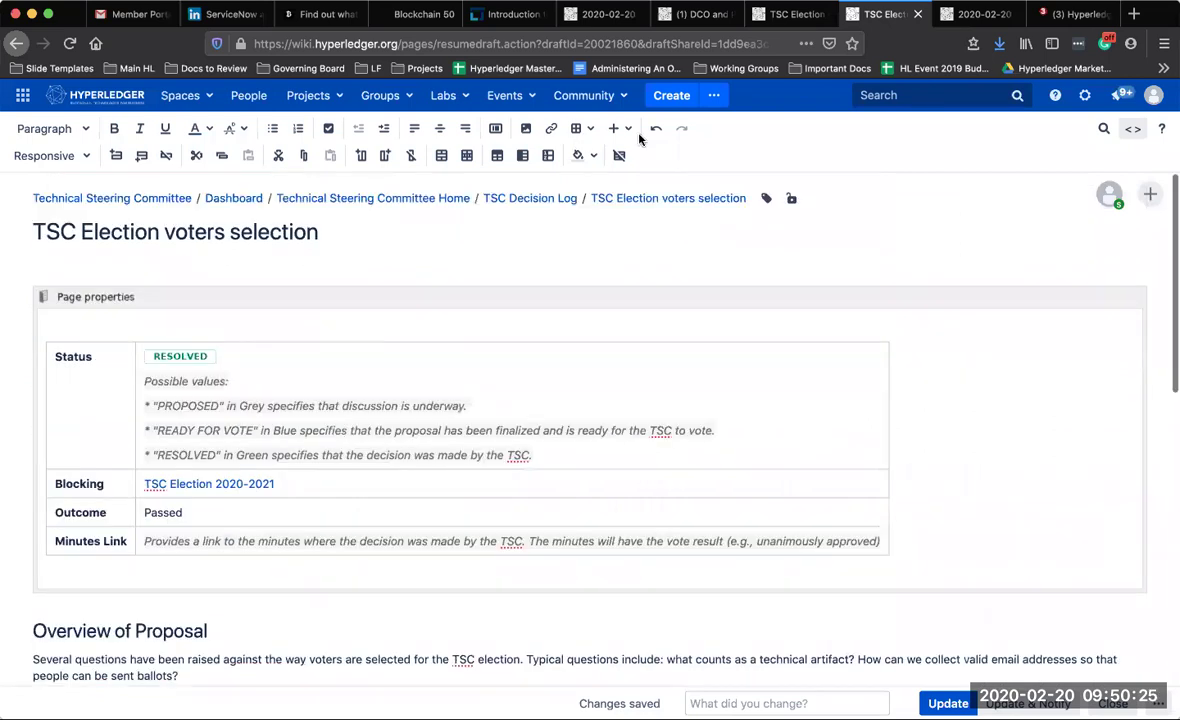
{"action": "scroll", "coordinate": [790, 398], "scroll_direction": "down", "scroll_amount": 10}
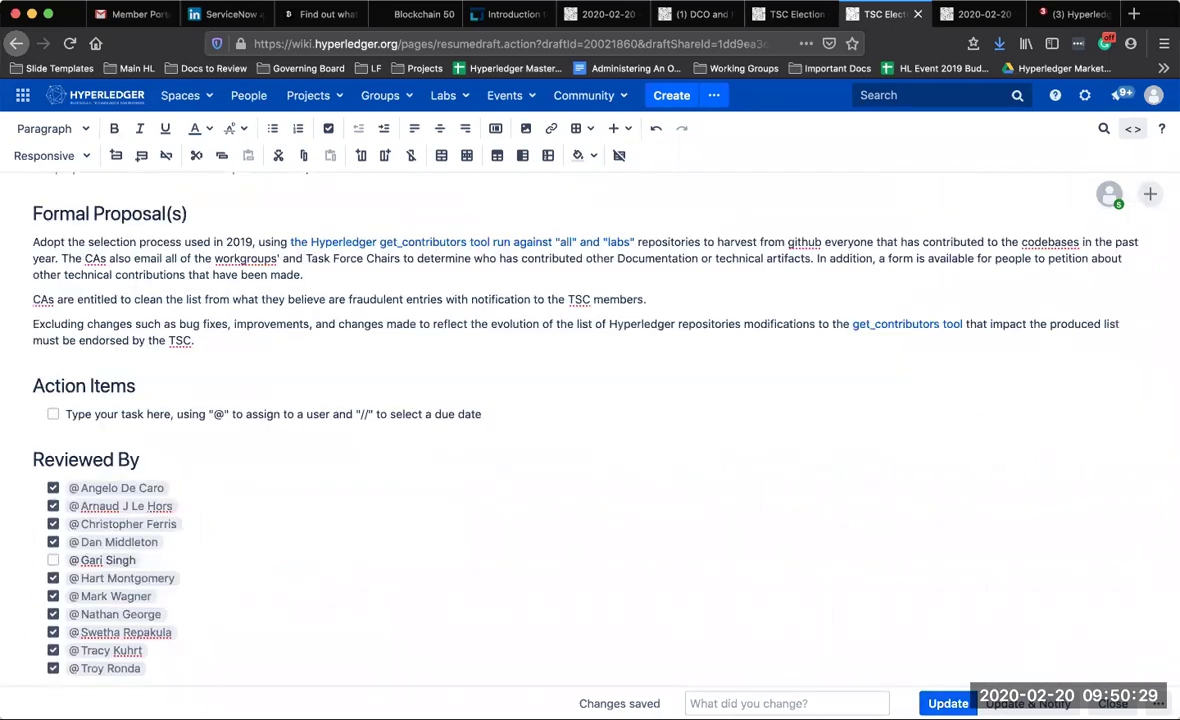
{"action": "left_click", "coordinate": [948, 703]}
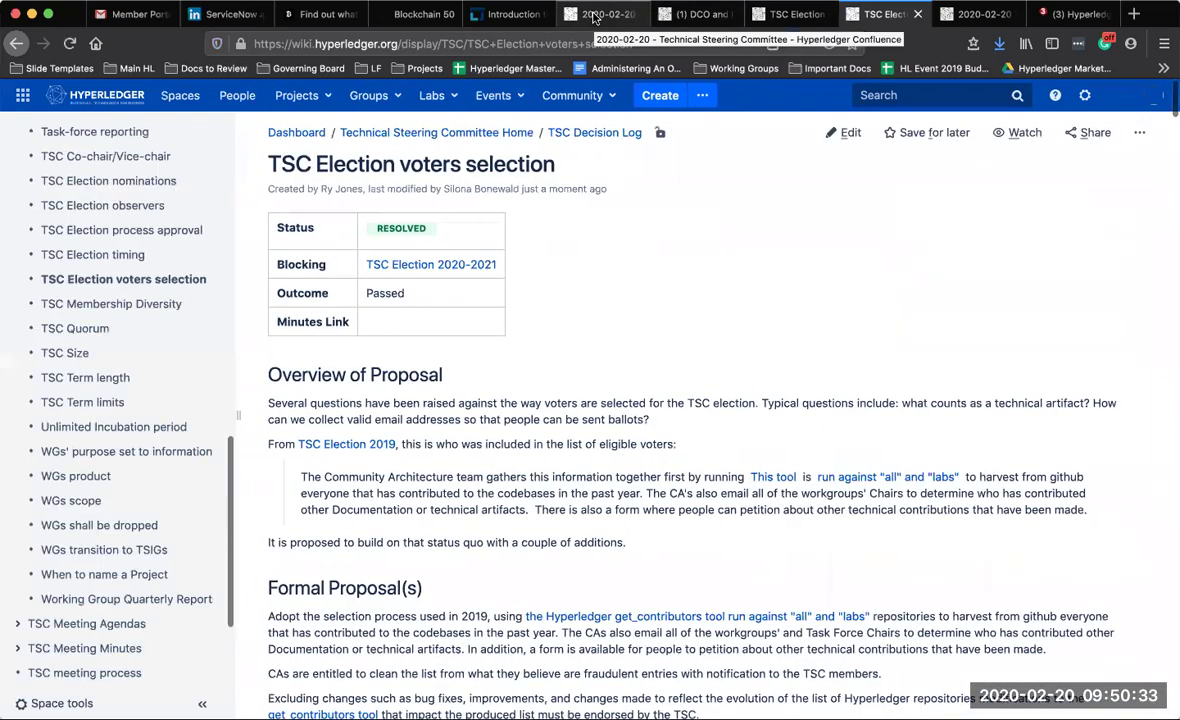
{"action": "left_click", "coordinate": [595, 18]}
Mention the presenter after 'Solang proposal', then bring up the Projects page list
{"action": "left_click", "coordinate": [395, 450]}
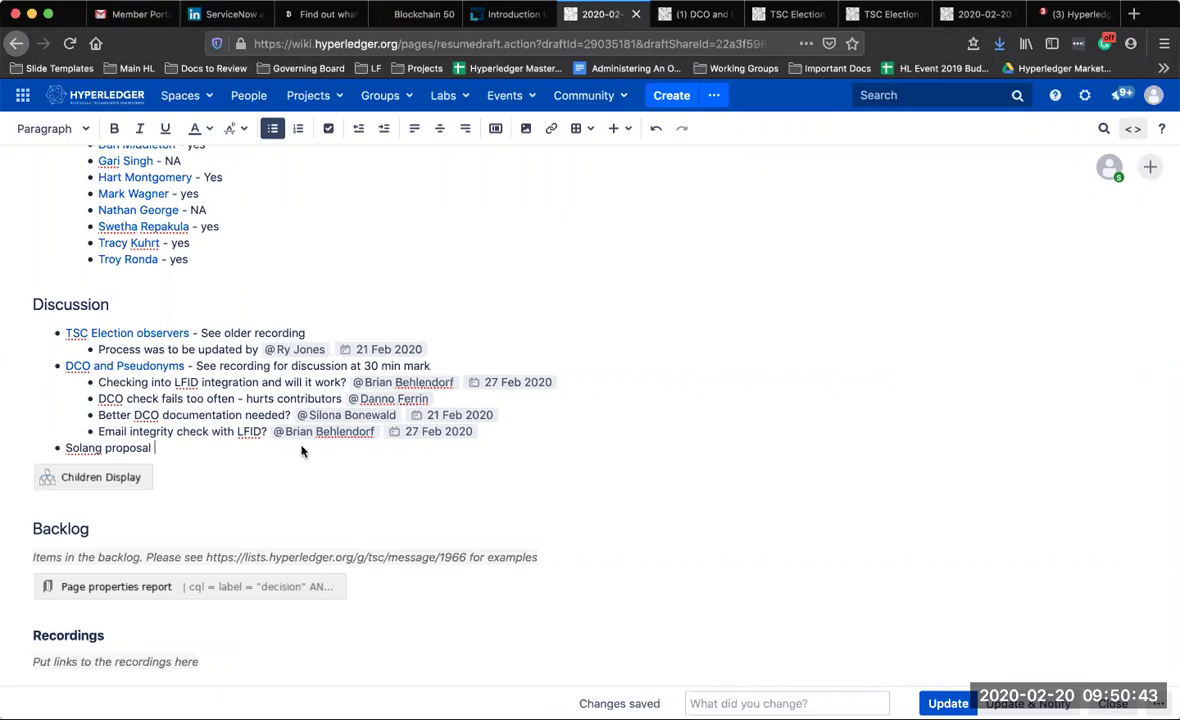
{"action": "type", "text": "@ sean"}
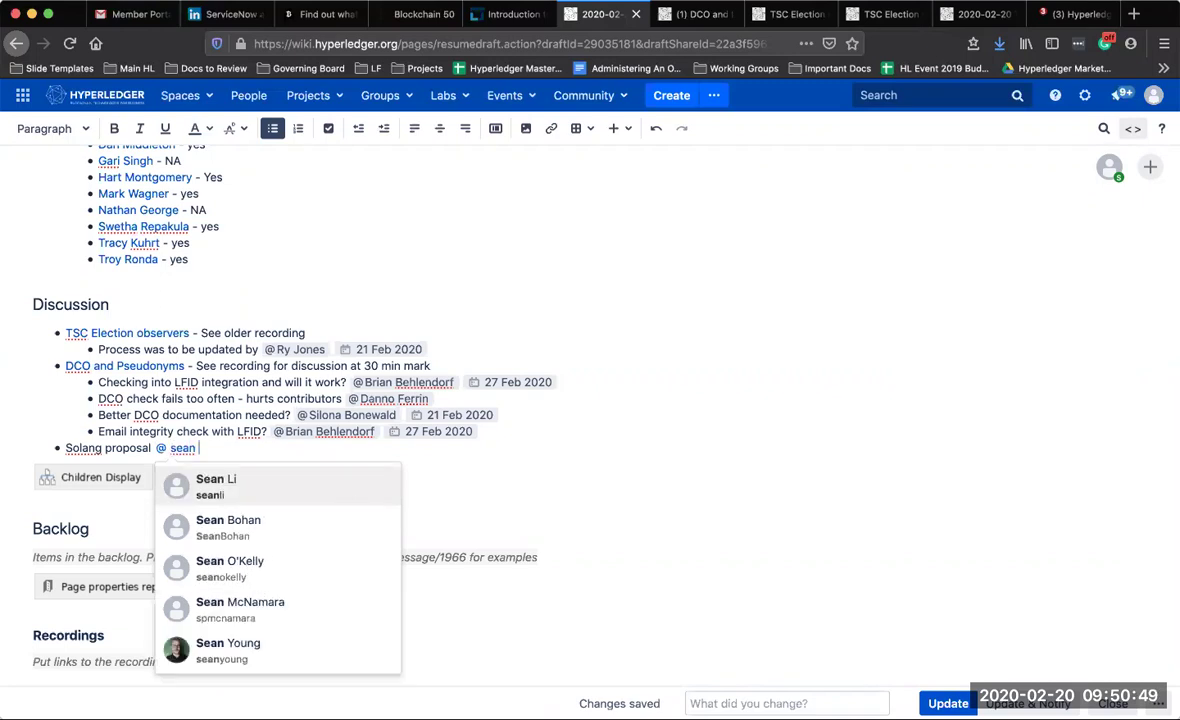
{"action": "left_click", "coordinate": [240, 650]}
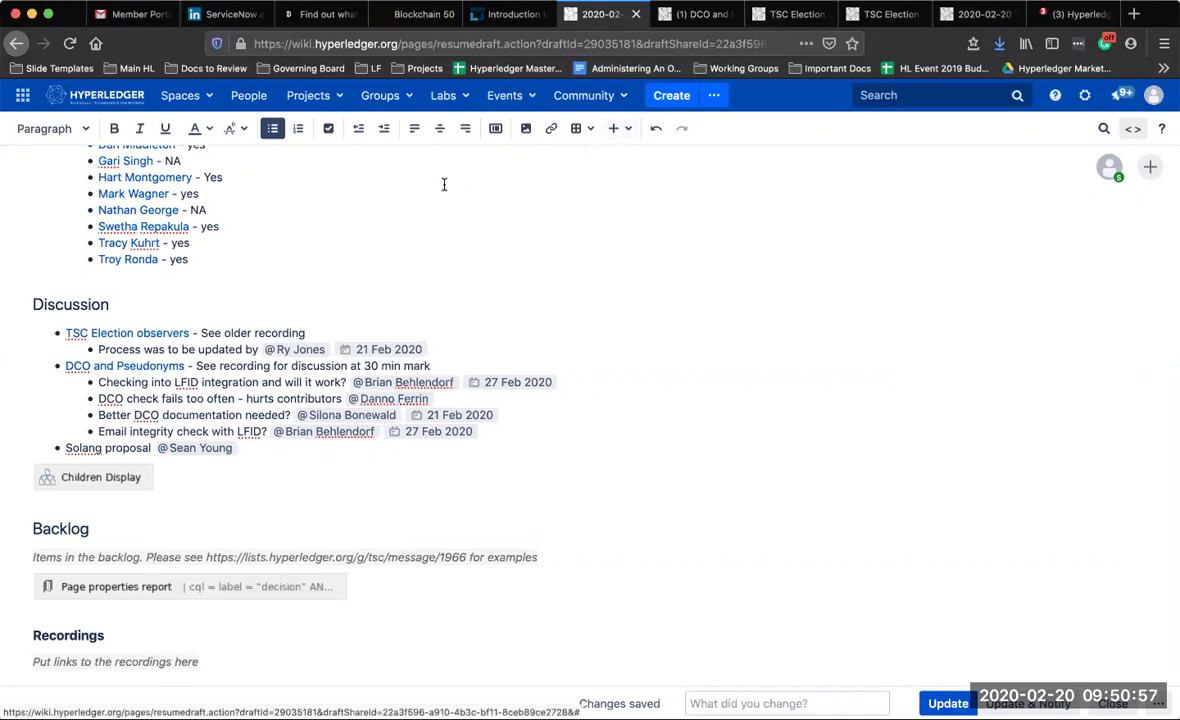
{"action": "left_click", "coordinate": [333, 104]}
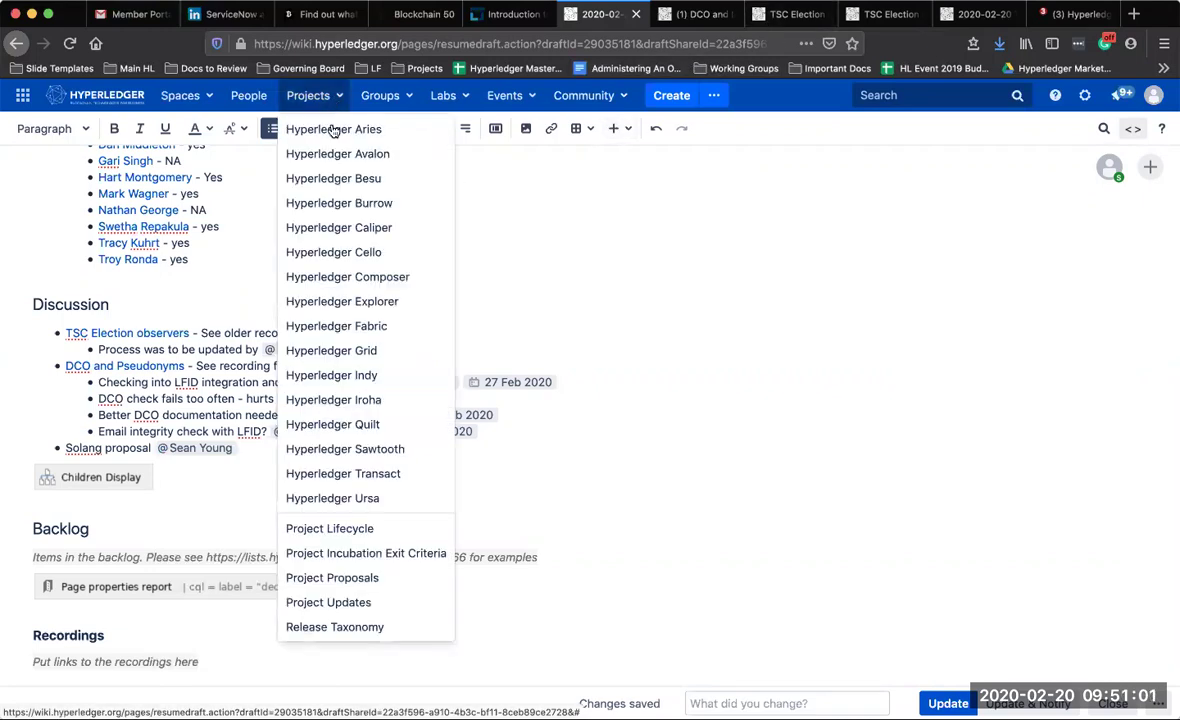
Open Project Proposals in a new tab, select its URL, and return to the draft
{"action": "left_click", "coordinate": [335, 578], "text": "super"}
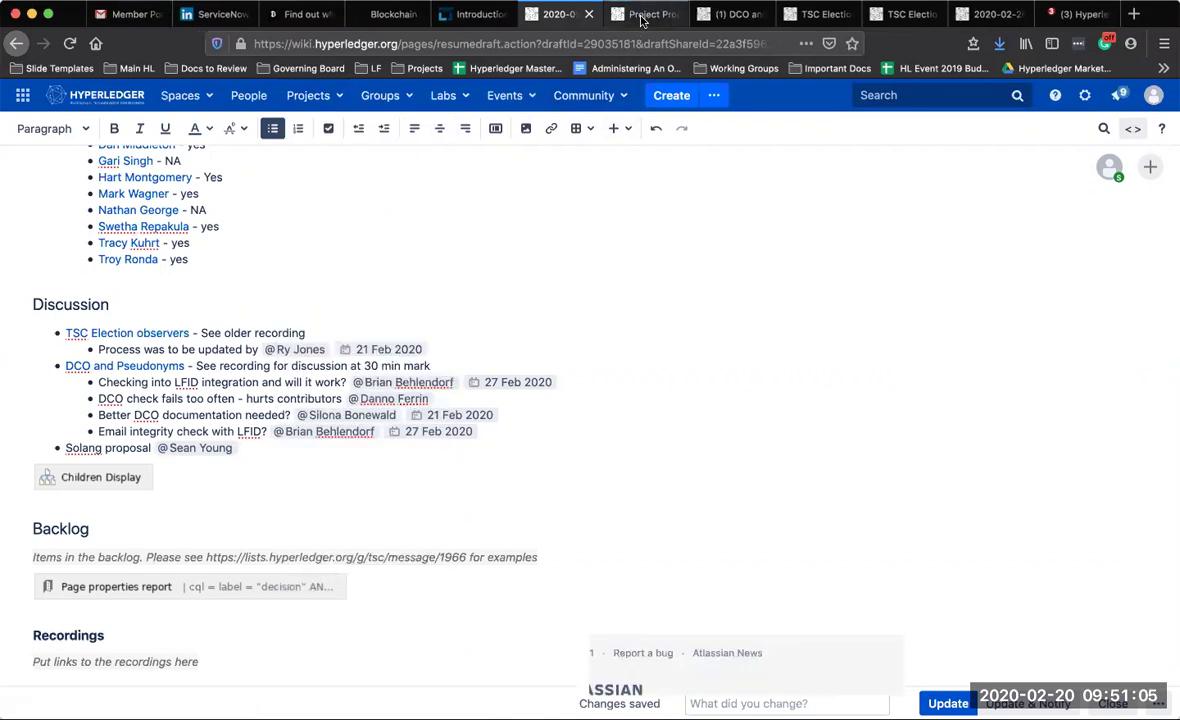
{"action": "left_click", "coordinate": [643, 16]}
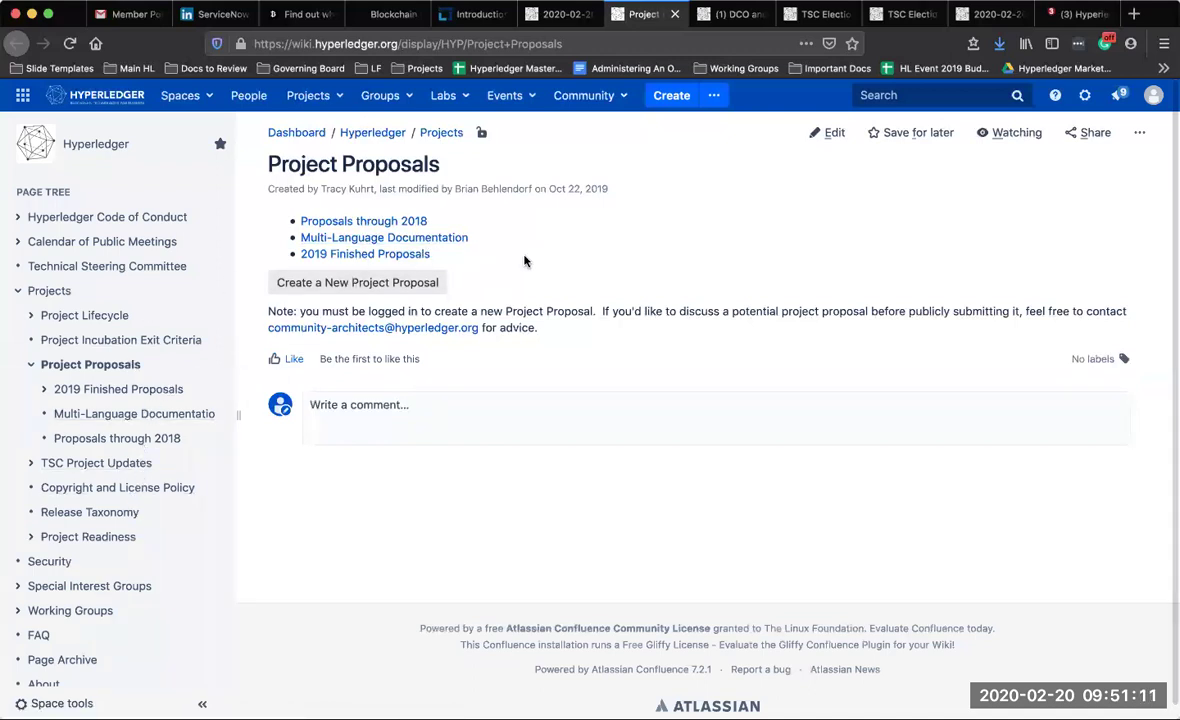
{"action": "left_click", "coordinate": [520, 43]}
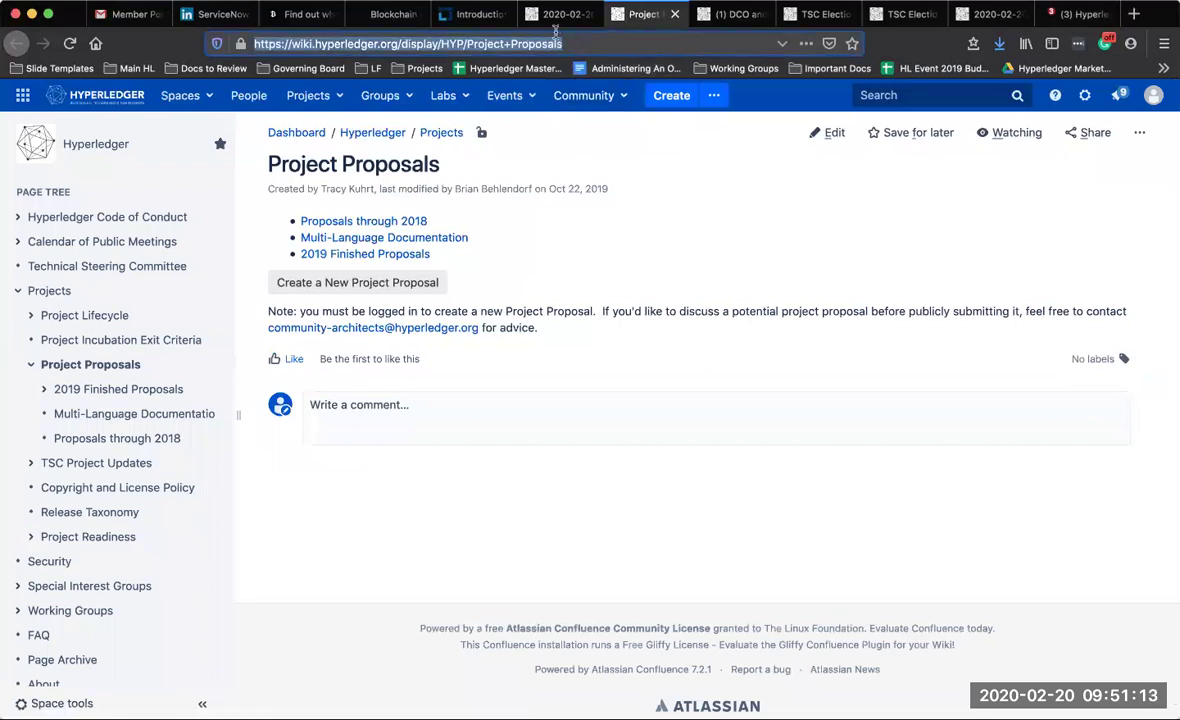
{"action": "left_click", "coordinate": [558, 15]}
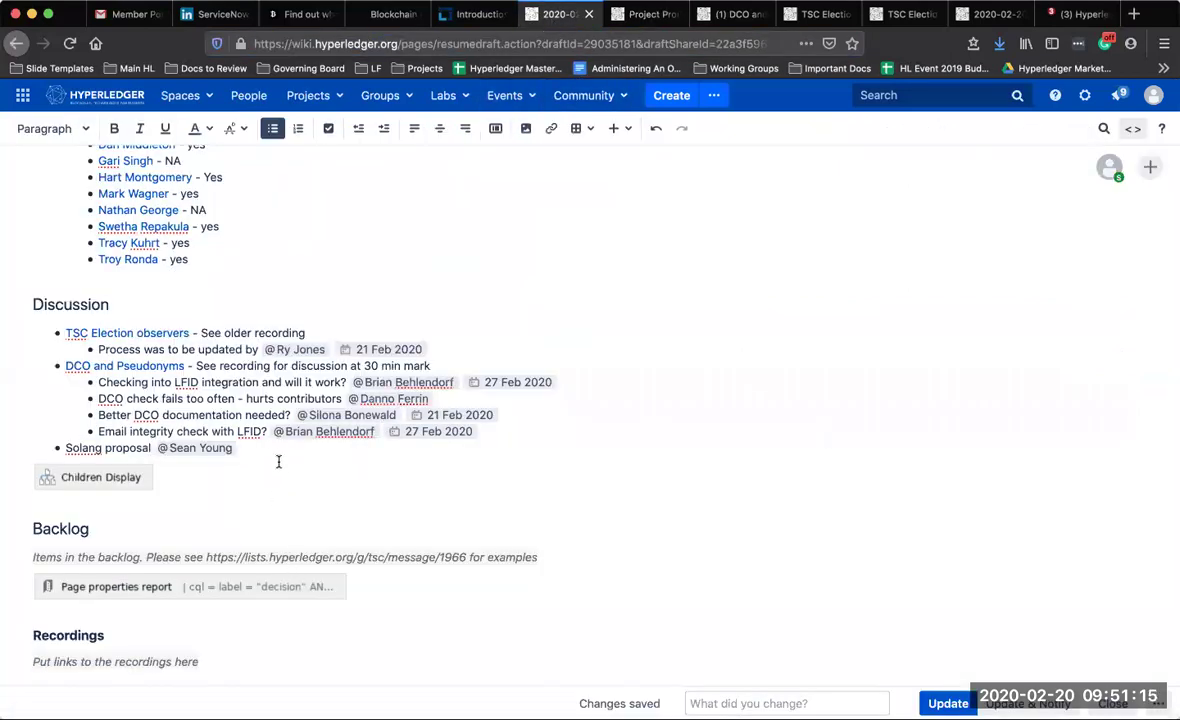
Extend the Solang item to '- needs to be filed via Project Proposals or' with the pasted link
{"action": "left_click", "coordinate": [152, 447]}
{"action": "type", "text": "- needs"}
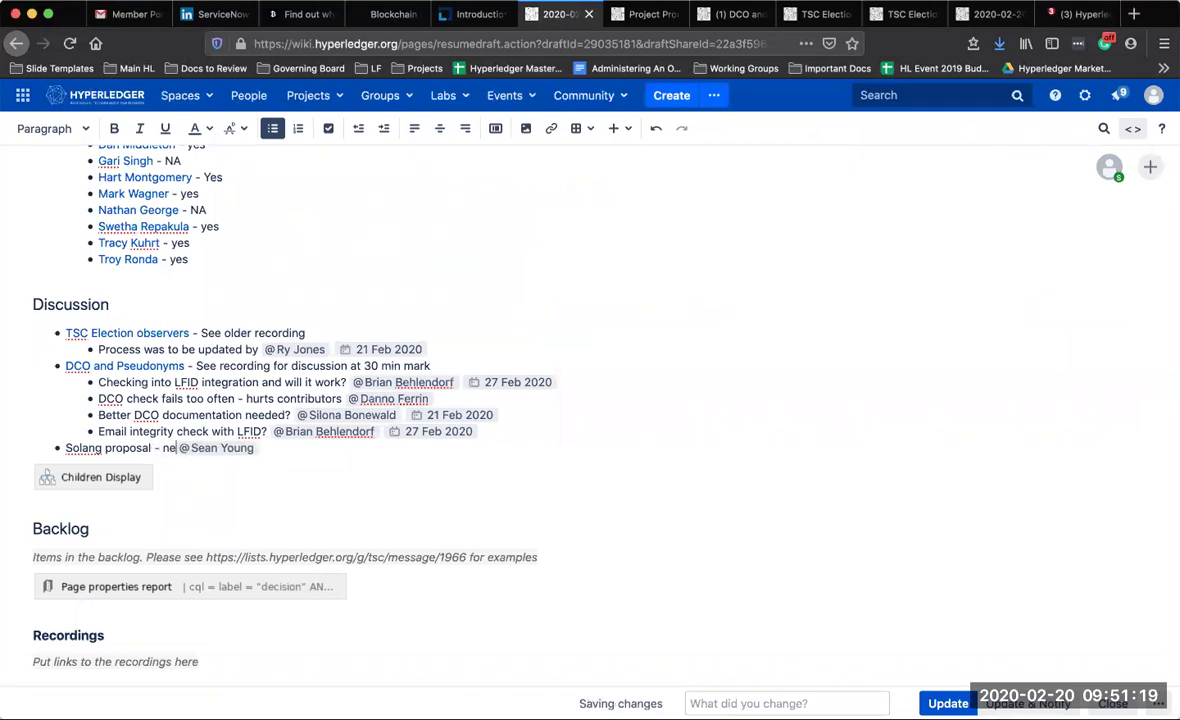
{"action": "type", "text": " to be file"}
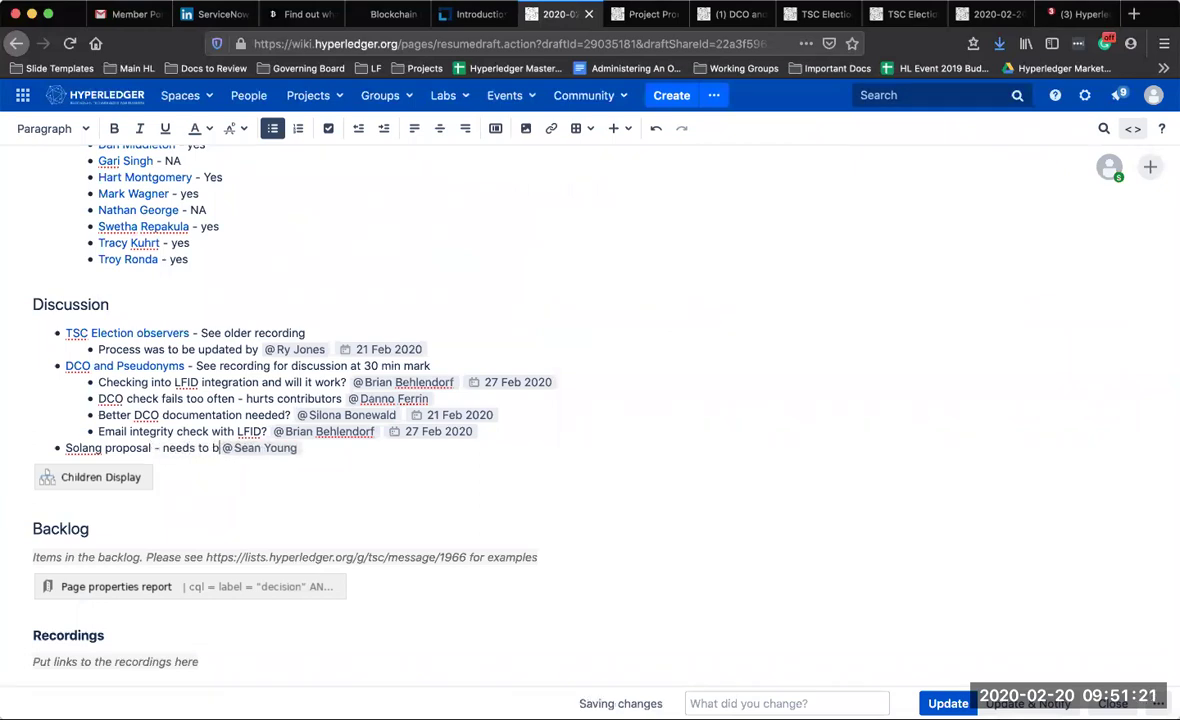
{"action": "type", "text": "d"}
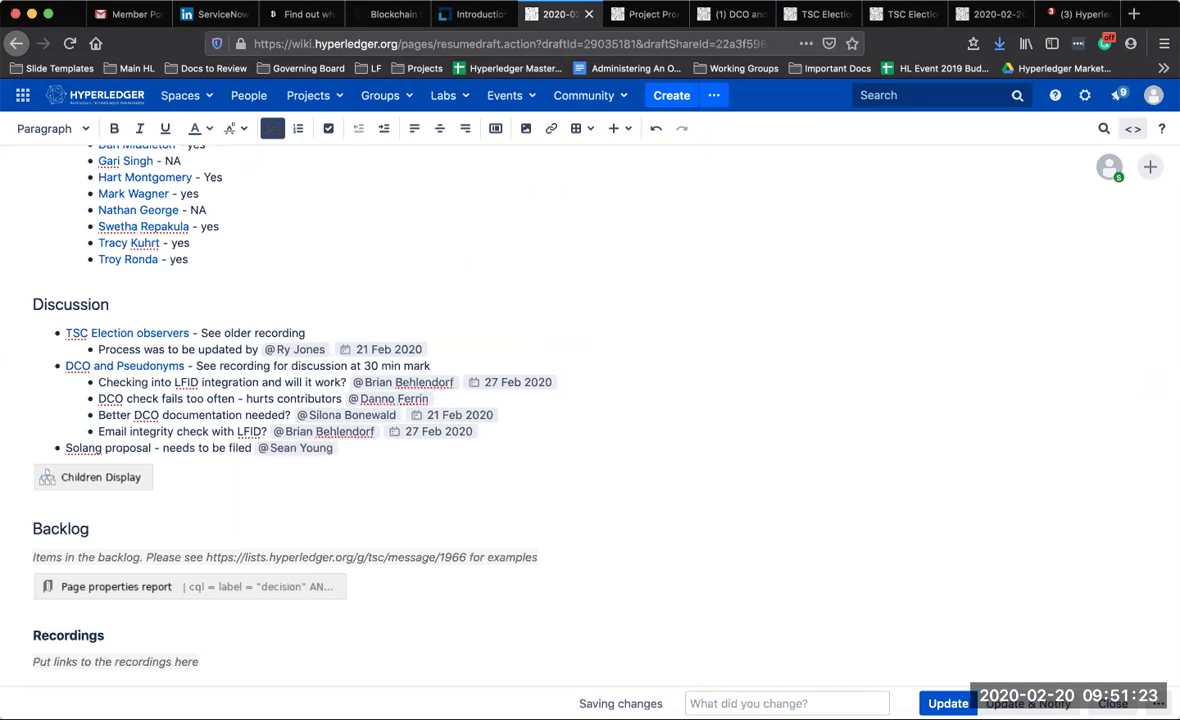
{"action": "type", "text": "Project Proposals"}
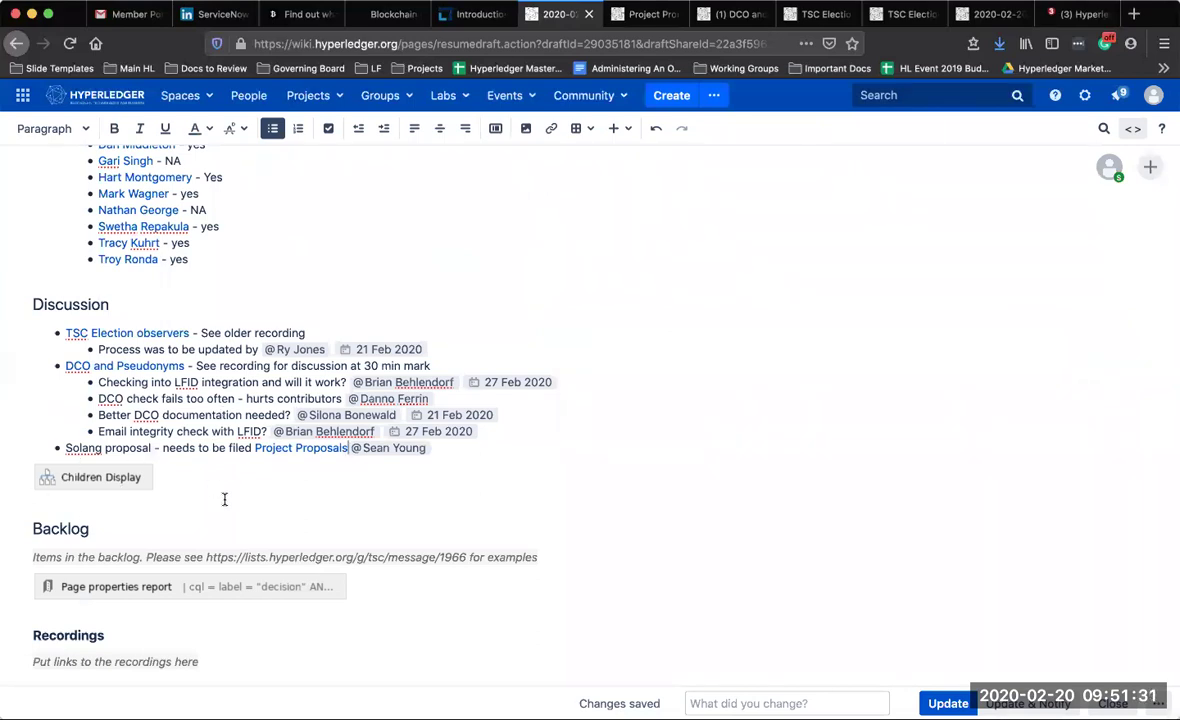
{"action": "left_click", "coordinate": [256, 450]}
{"action": "type", "text": "via"}
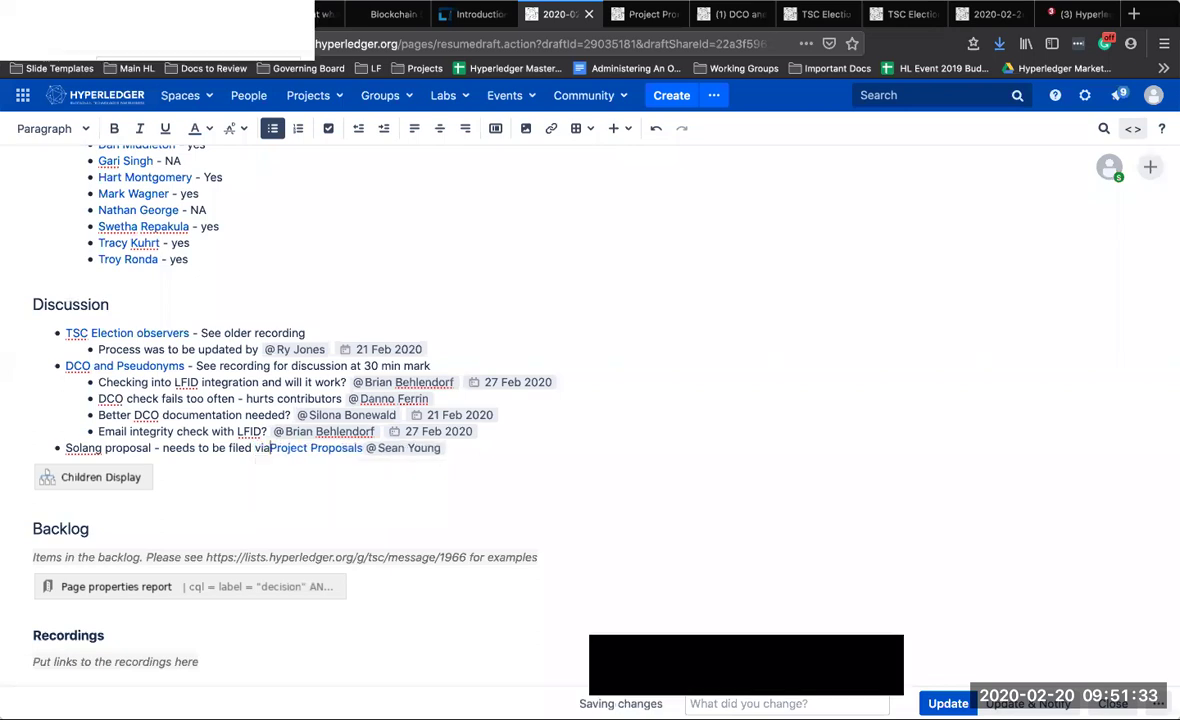
{"action": "left_click", "coordinate": [365, 449]}
{"action": "type", "text": "or"}
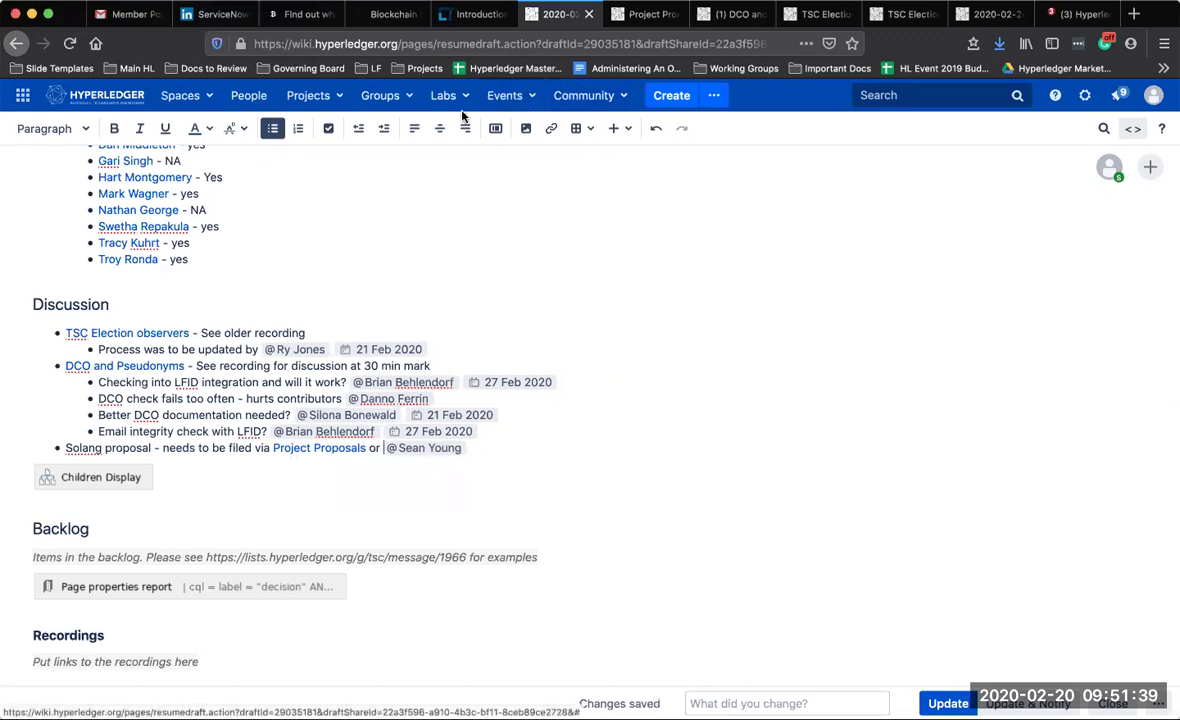
Close the DCO comments and TSC Election voters selection tabs
{"action": "left_click", "coordinate": [727, 14]}
{"action": "left_click", "coordinate": [760, 14]}
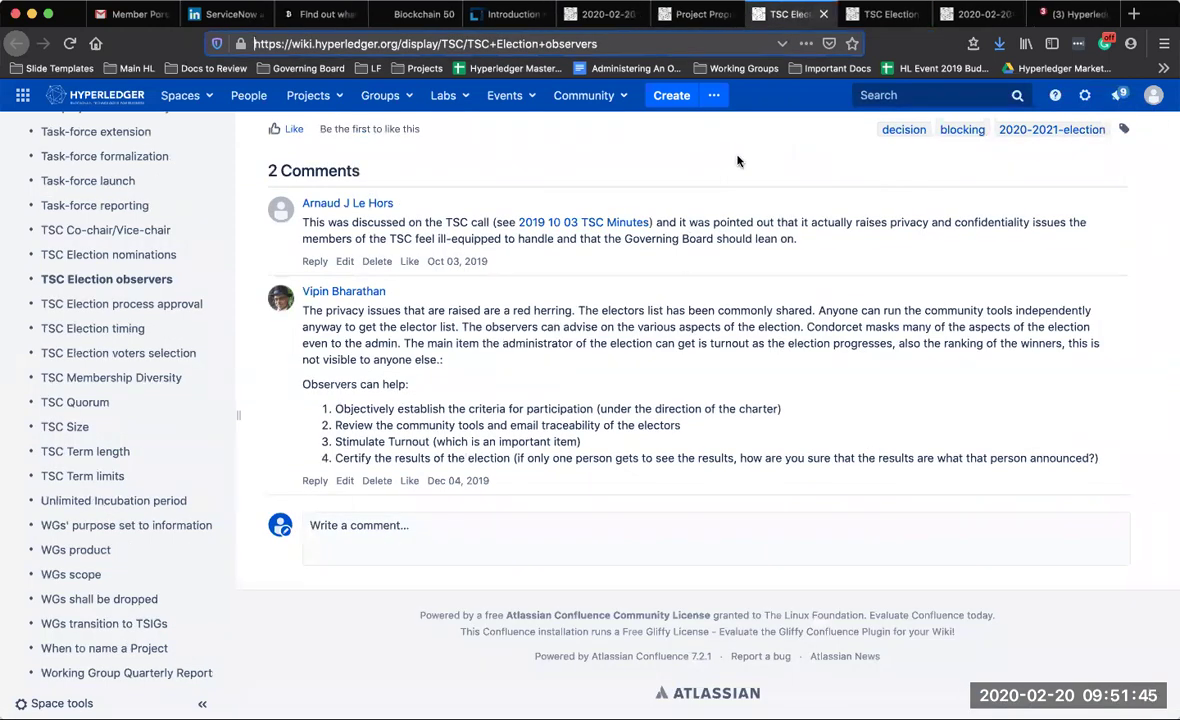
{"action": "left_click", "coordinate": [824, 14]}
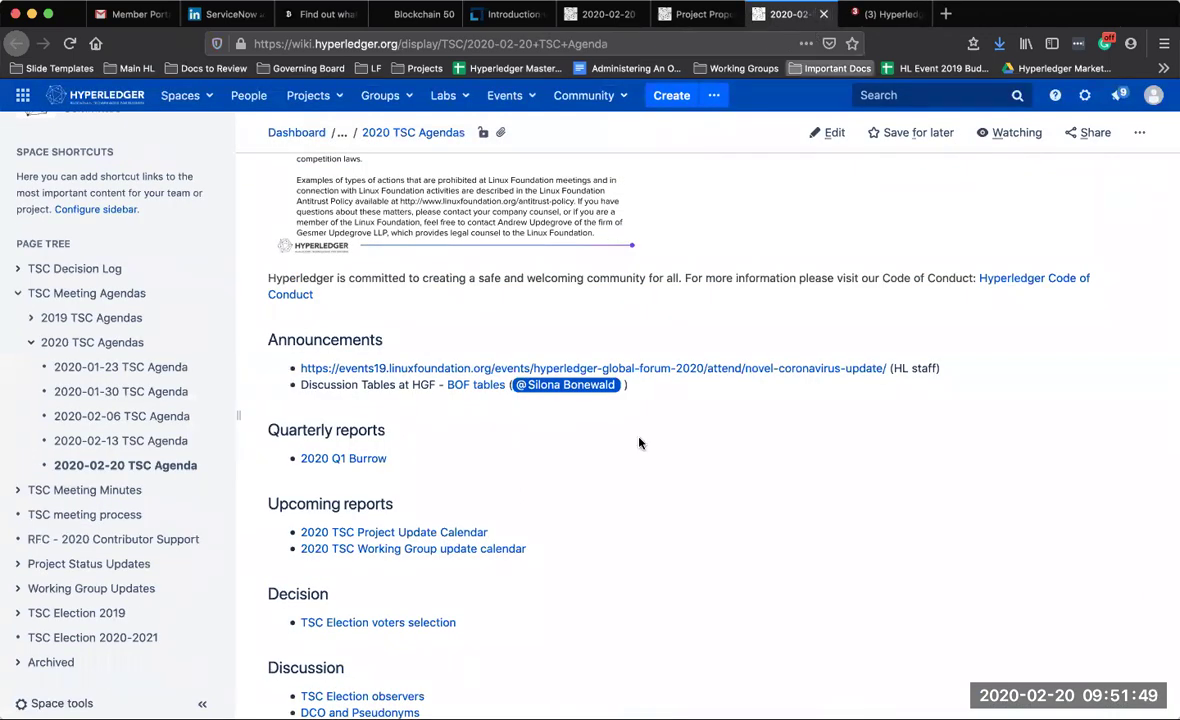
Copy the Hyperledger Labs Home address, close that tab, and paste it after 'or'
{"action": "scroll", "coordinate": [632, 469], "scroll_direction": "down", "scroll_amount": 5}
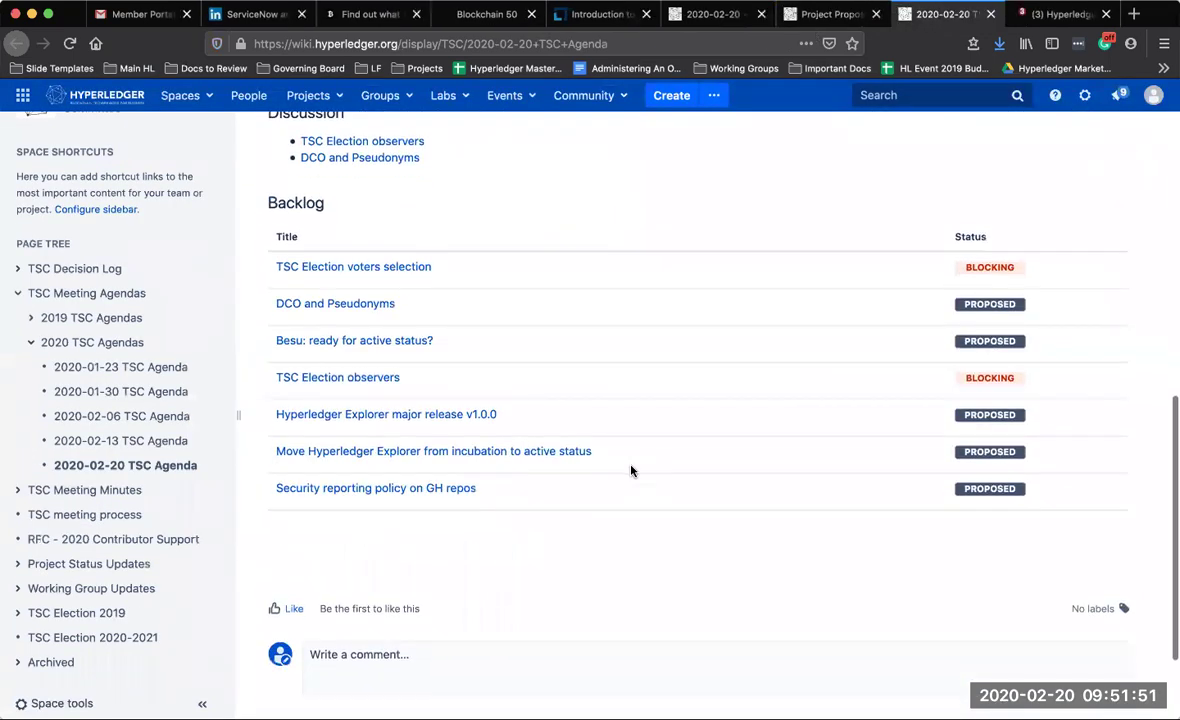
{"action": "left_click", "coordinate": [458, 100]}
{"action": "left_click", "coordinate": [458, 130]}
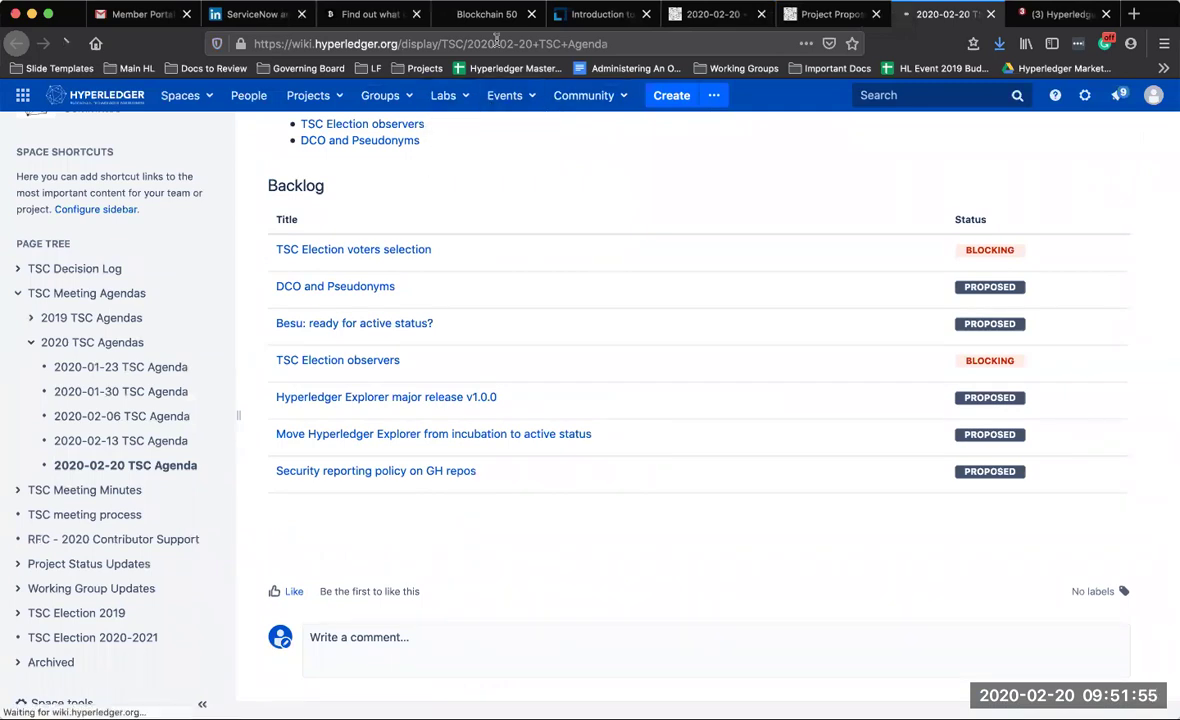
{"action": "left_click", "coordinate": [496, 43]}
{"action": "key", "text": "super+c"}
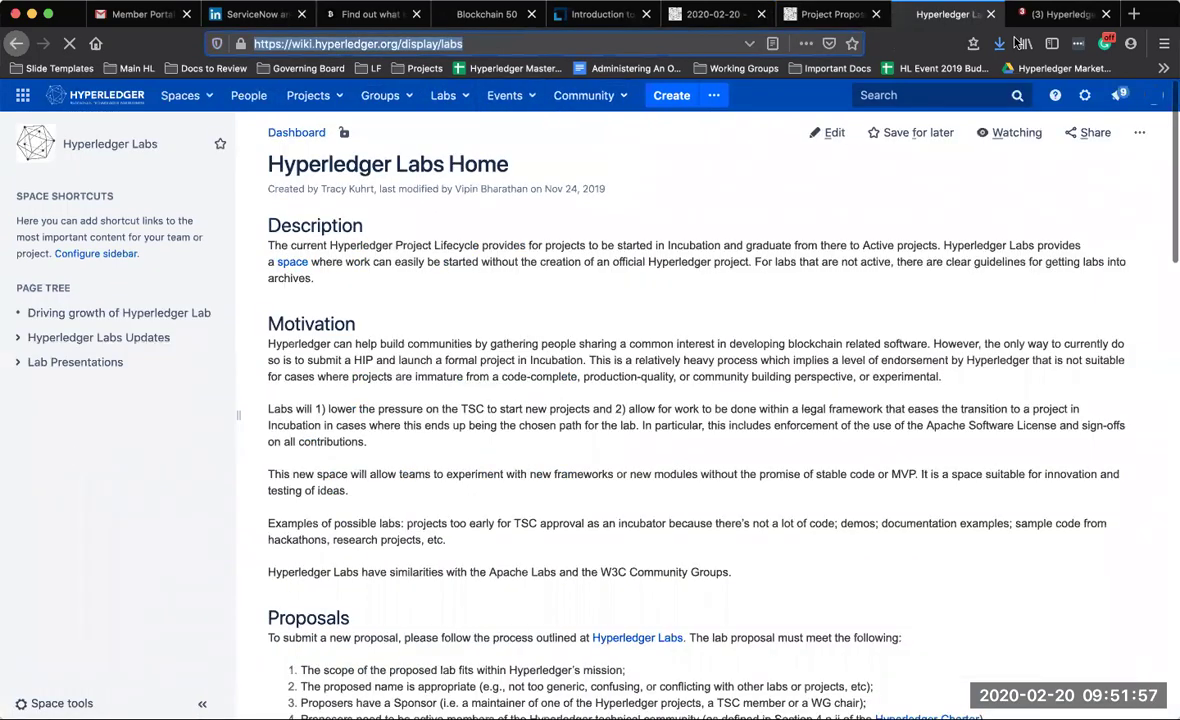
{"action": "key", "text": "super+w"}
{"action": "left_click", "coordinate": [699, 16]}
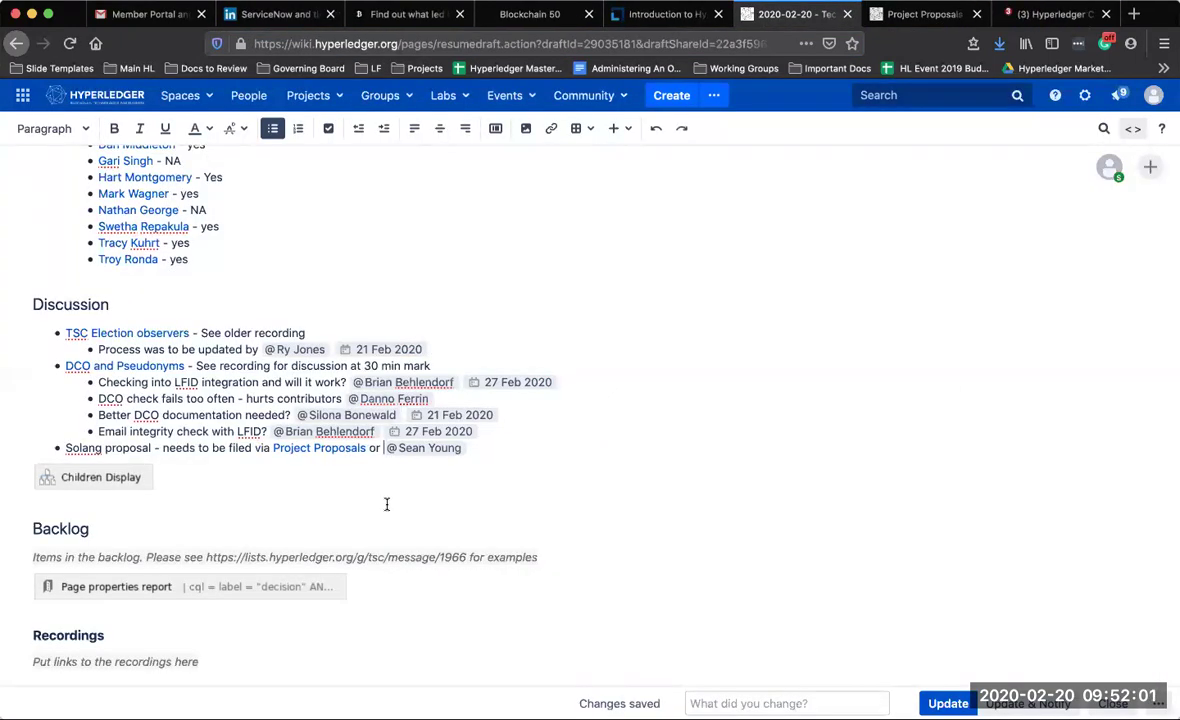
{"action": "key", "text": "super+v"}
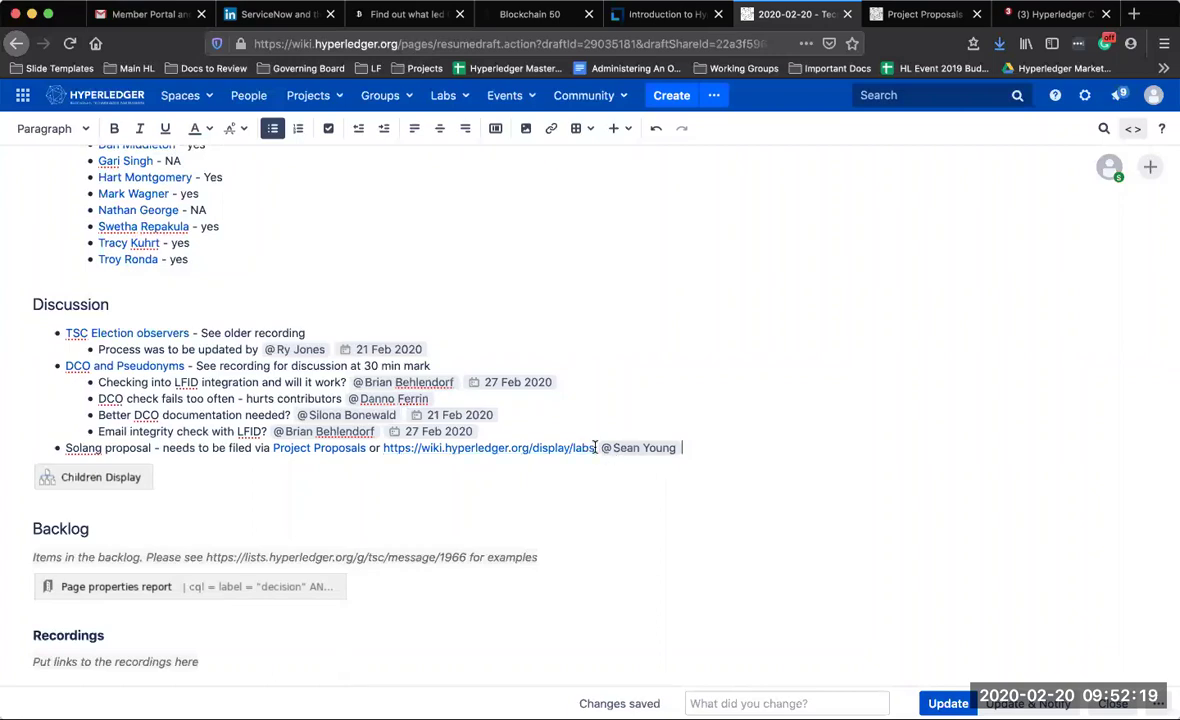
Move the filing note and Labs link into an indented sub-bullet under Solang proposal
{"action": "left_click_drag", "start_coordinate": [490, 432], "coordinate": [596, 448]}
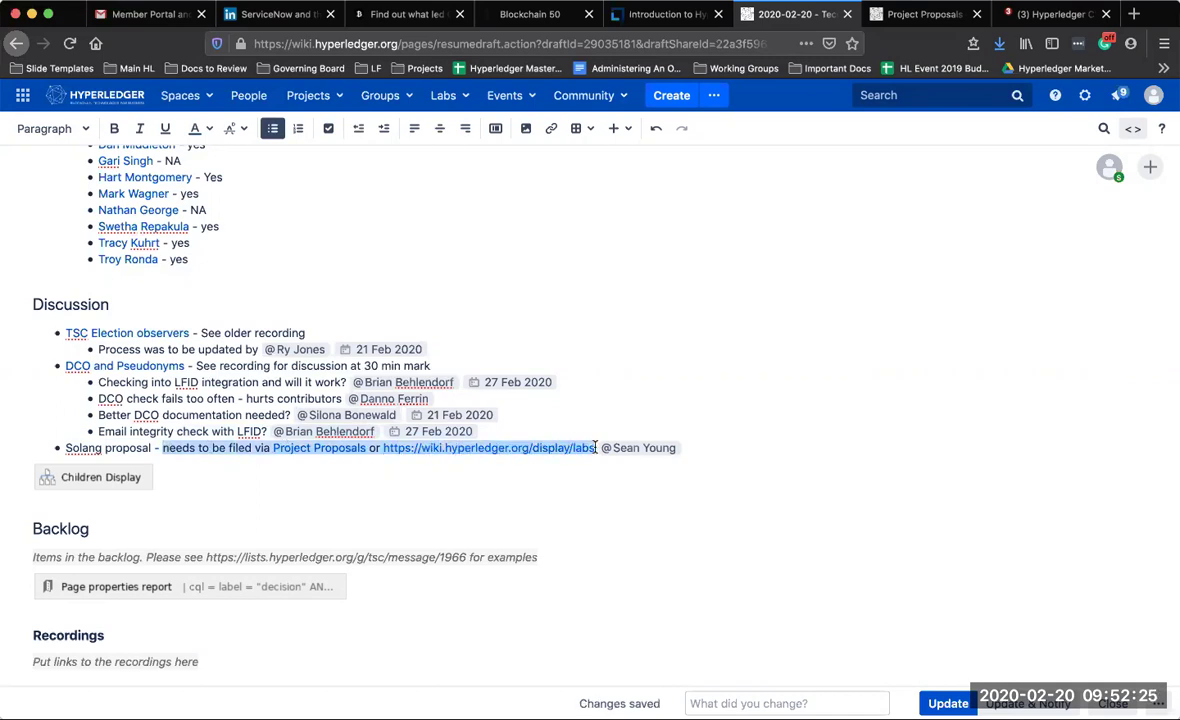
{"action": "key", "text": "BackSpace"}
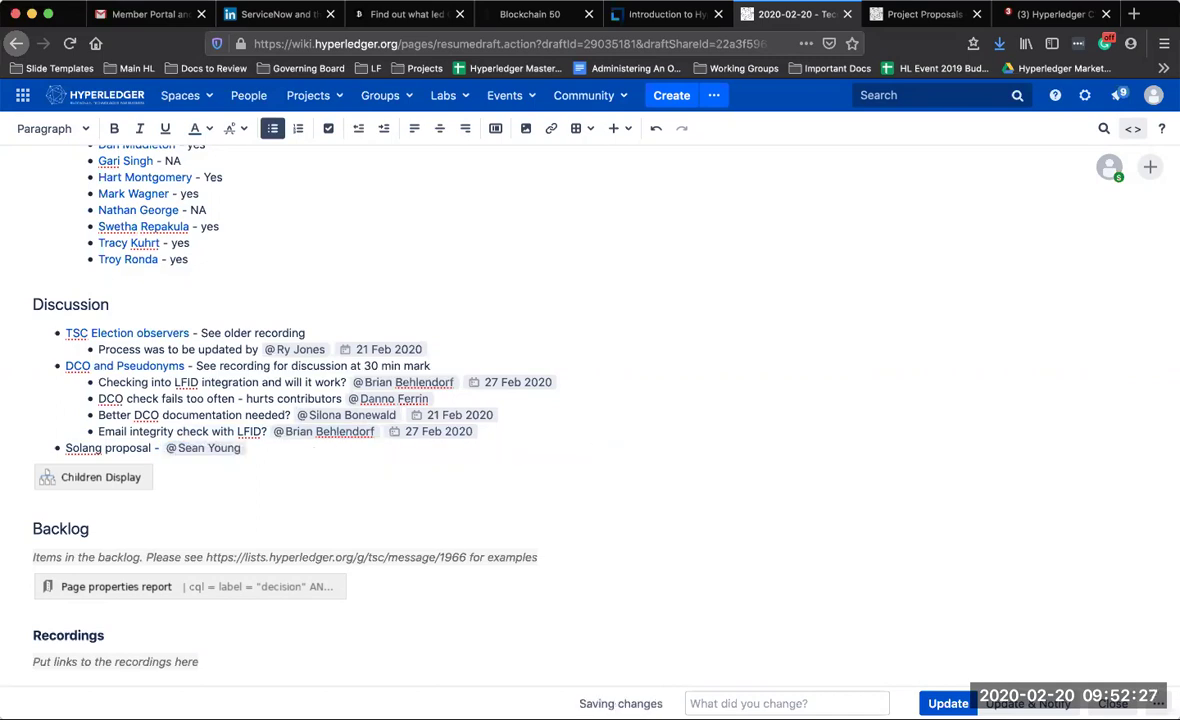
{"action": "key", "text": "BackSpace"}
{"action": "key", "text": "BackSpace"}
{"action": "left_click", "coordinate": [493, 453]}
{"action": "key", "text": "Return"}
{"action": "key", "text": "Tab"}
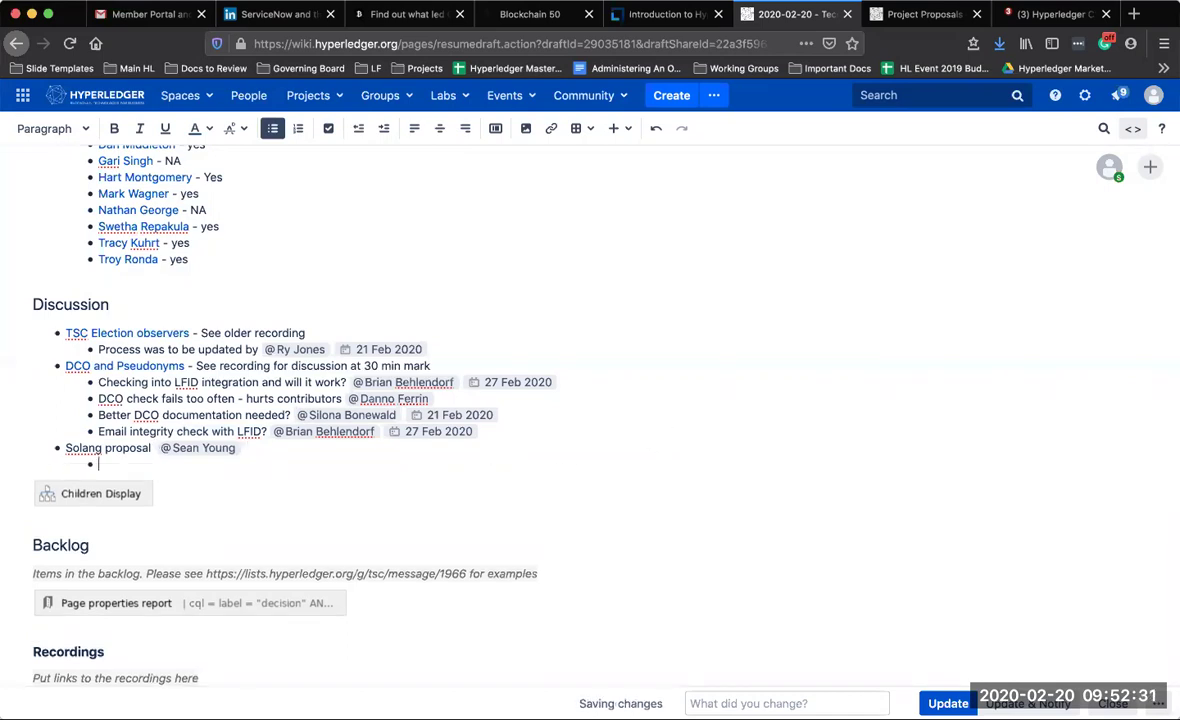
{"action": "type", "text": "needs to be filed via Project Proposals or https://wiki.hyperledger.org/display/labs"}
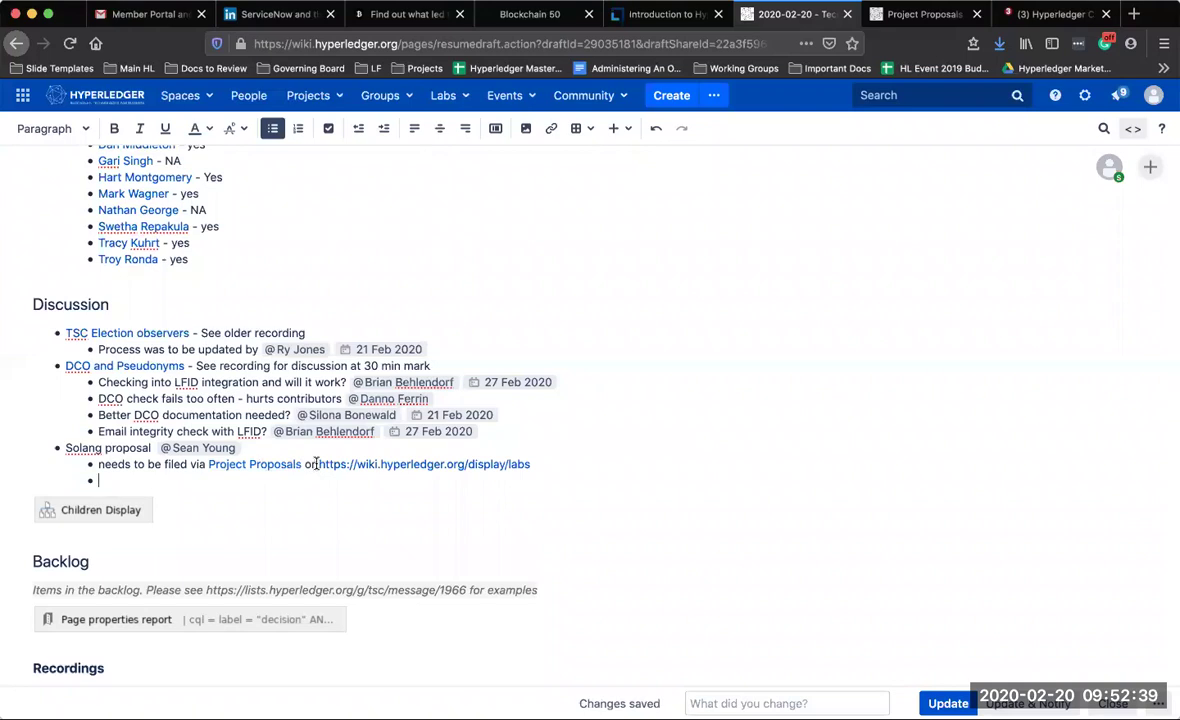
Split it into 'It is already in' the Labs link, 'Not visible enough in labs', and the filing note
{"action": "left_click_drag", "start_coordinate": [313, 464], "coordinate": [96, 470]}
{"action": "key", "text": "super+c"}
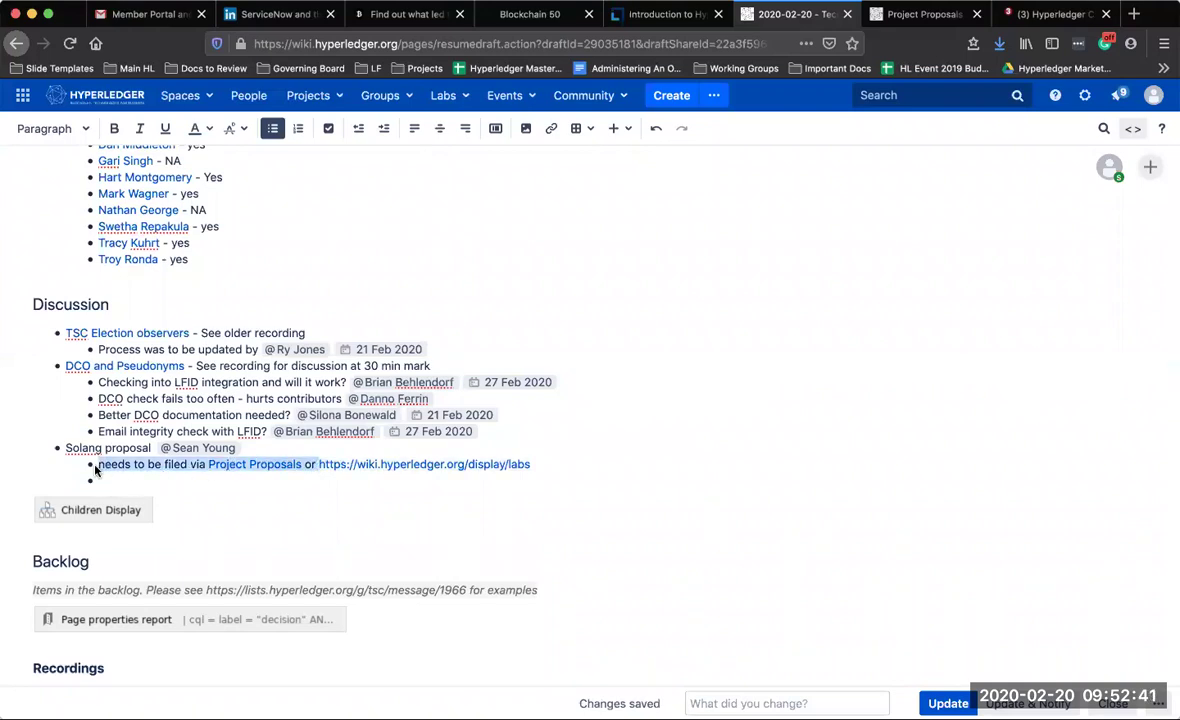
{"action": "key", "text": "BackSpace"}
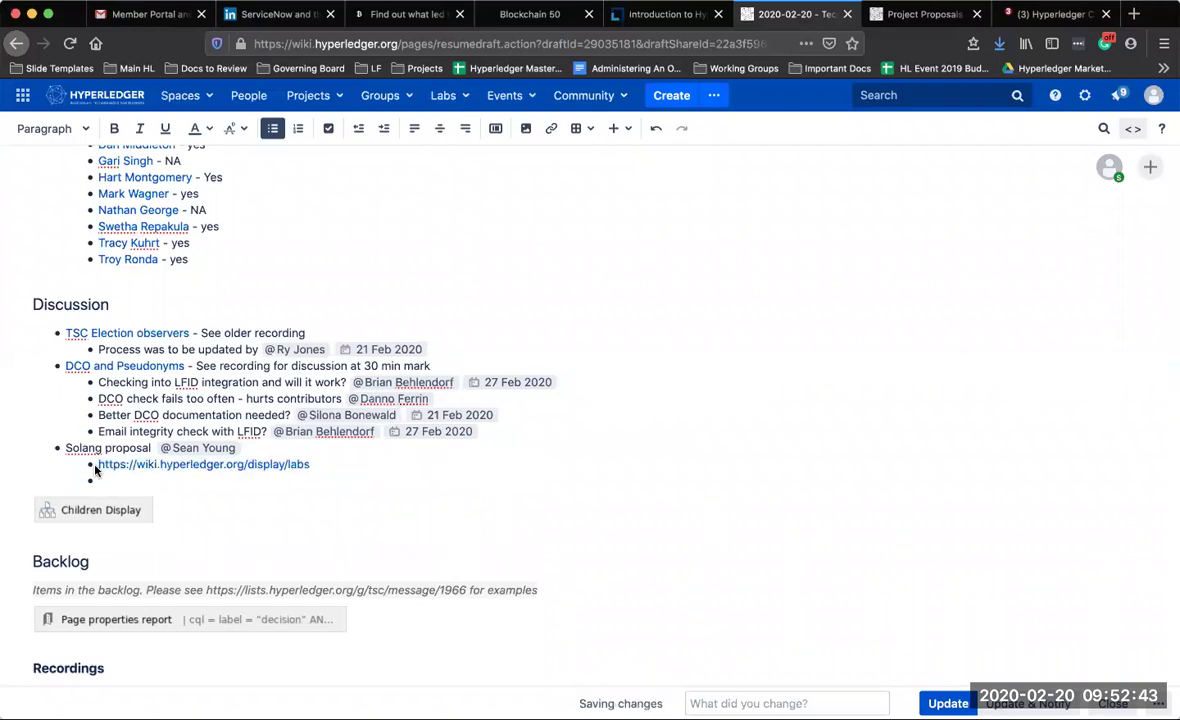
{"action": "type", "text": "It is already in"}
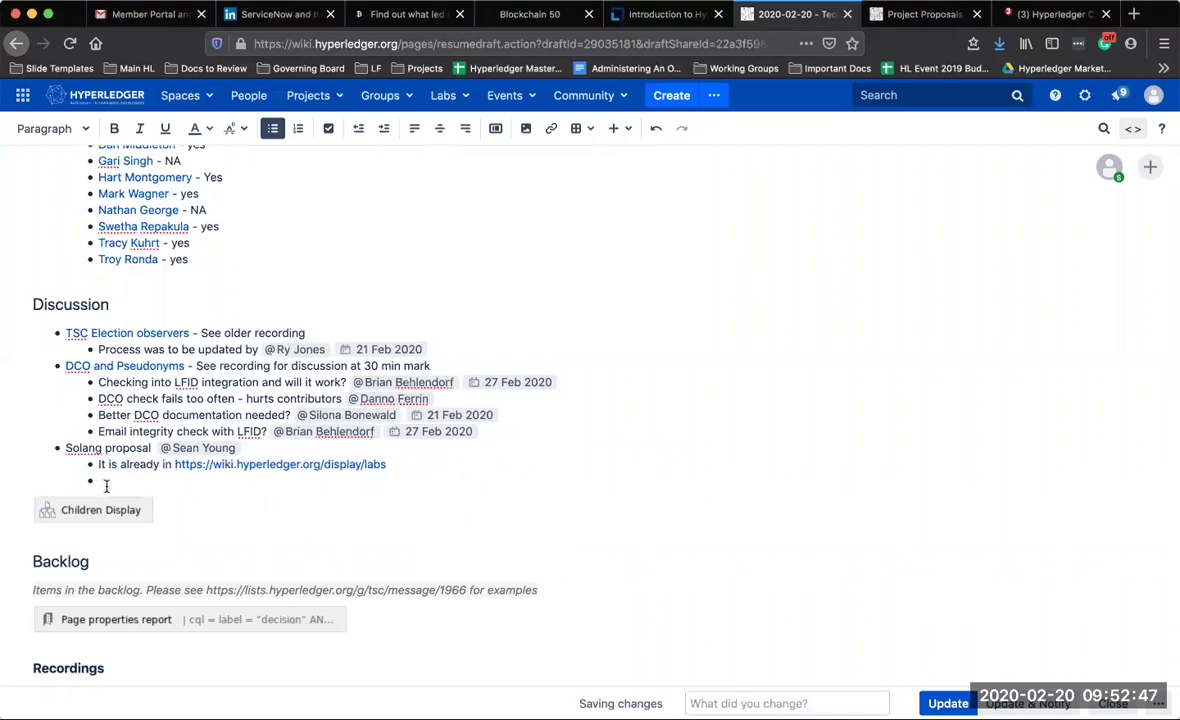
{"action": "key", "text": "super+v"}
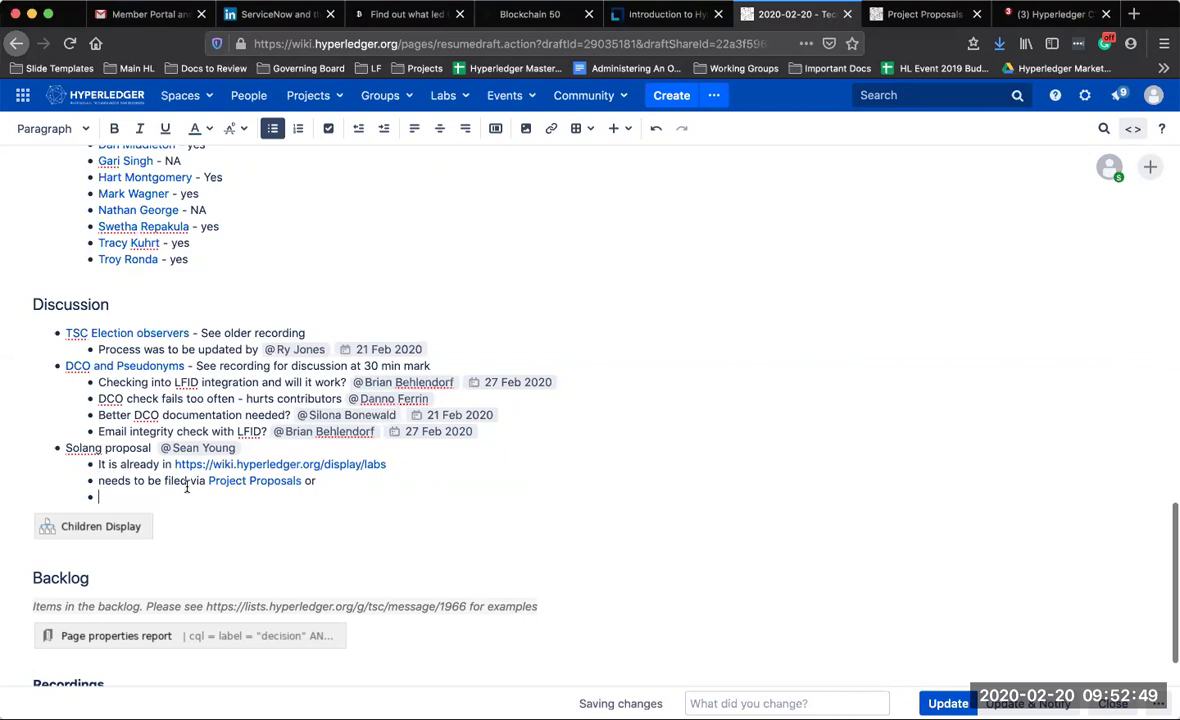
{"action": "key", "text": "BackSpace"}
{"action": "key", "text": "BackSpace"}
{"action": "key", "text": "BackSpace"}
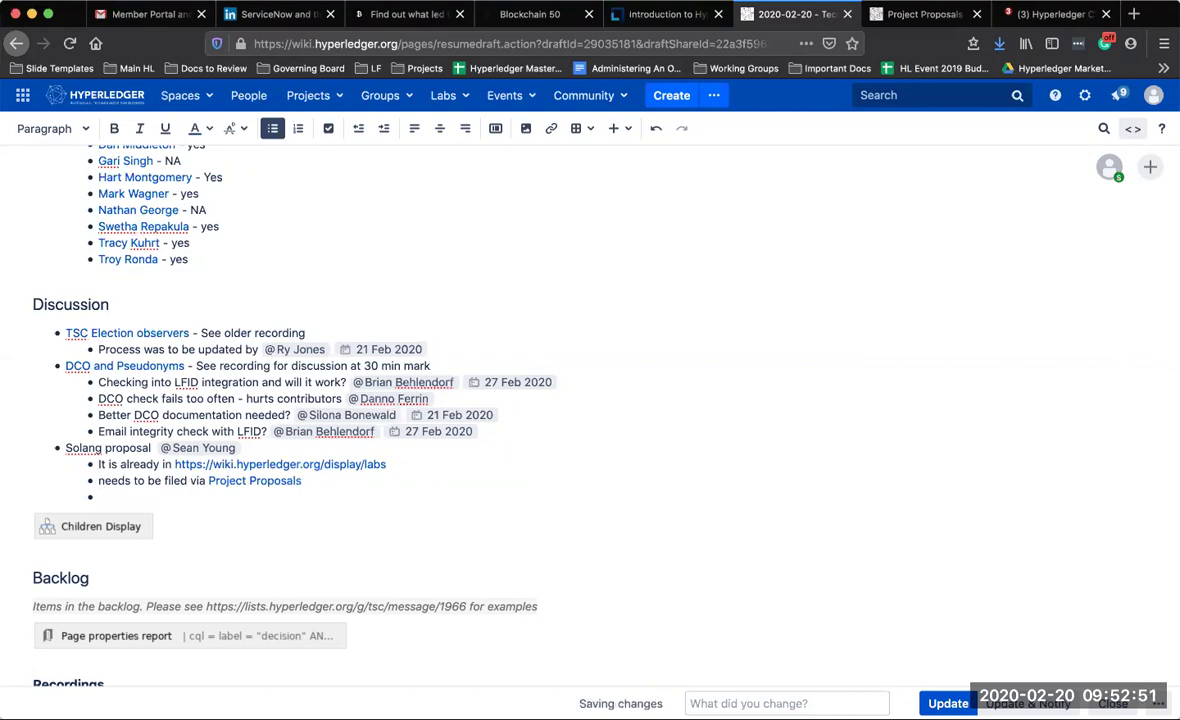
{"action": "left_click", "coordinate": [390, 464]}
{"action": "key", "text": "Return"}
{"action": "type", "text": "Not visible e"}
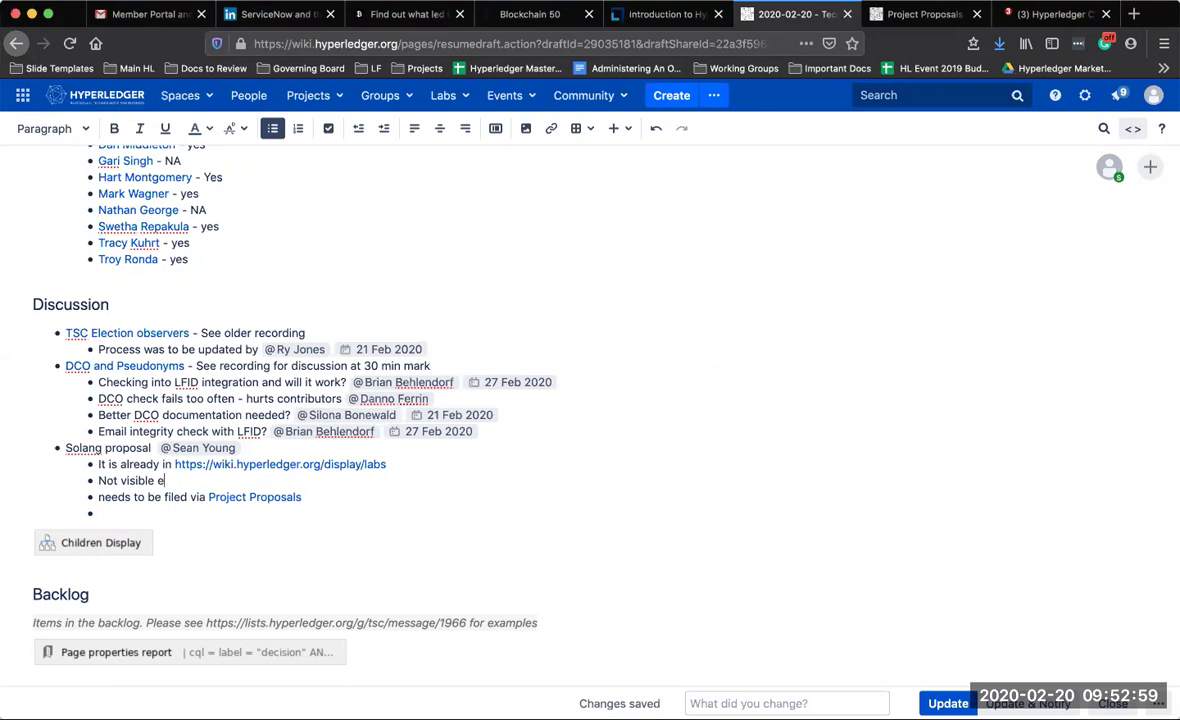
{"action": "type", "text": "nough in labs"}
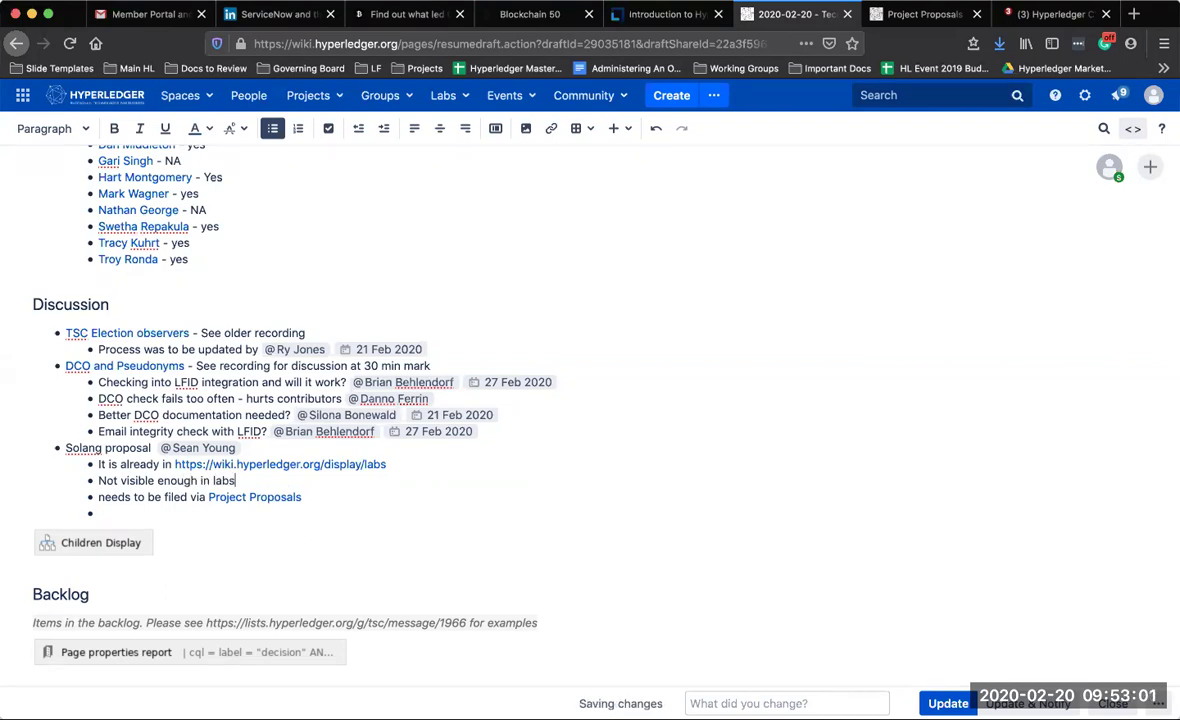
{"action": "key", "text": "BackSpace"}
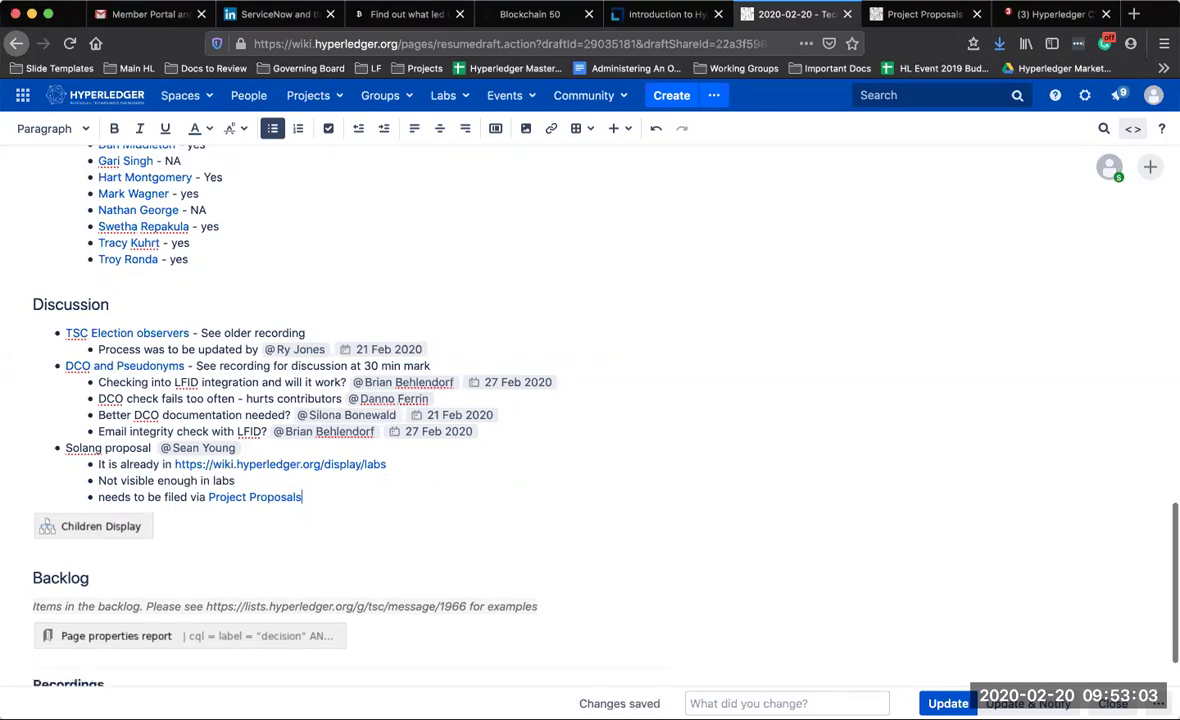